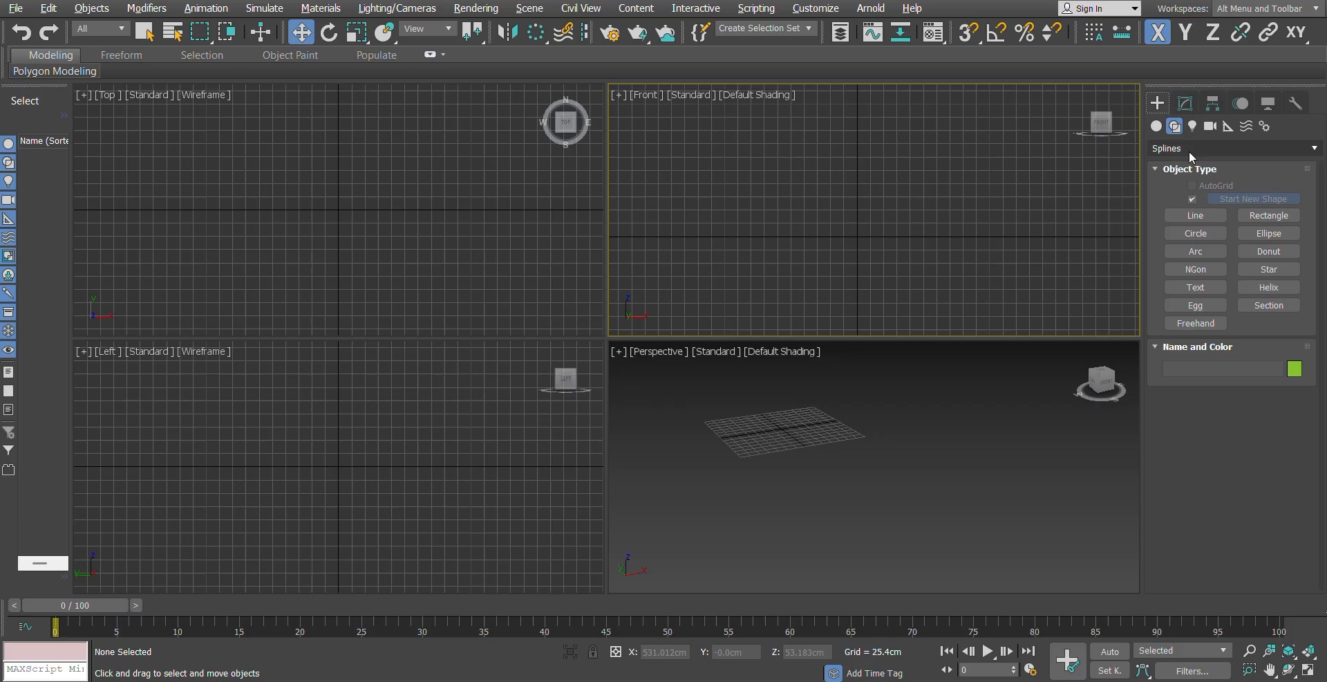
Step: Create a large standard primitive plane in the Front view to hold the reference image
click(1156, 126)
click(1267, 274)
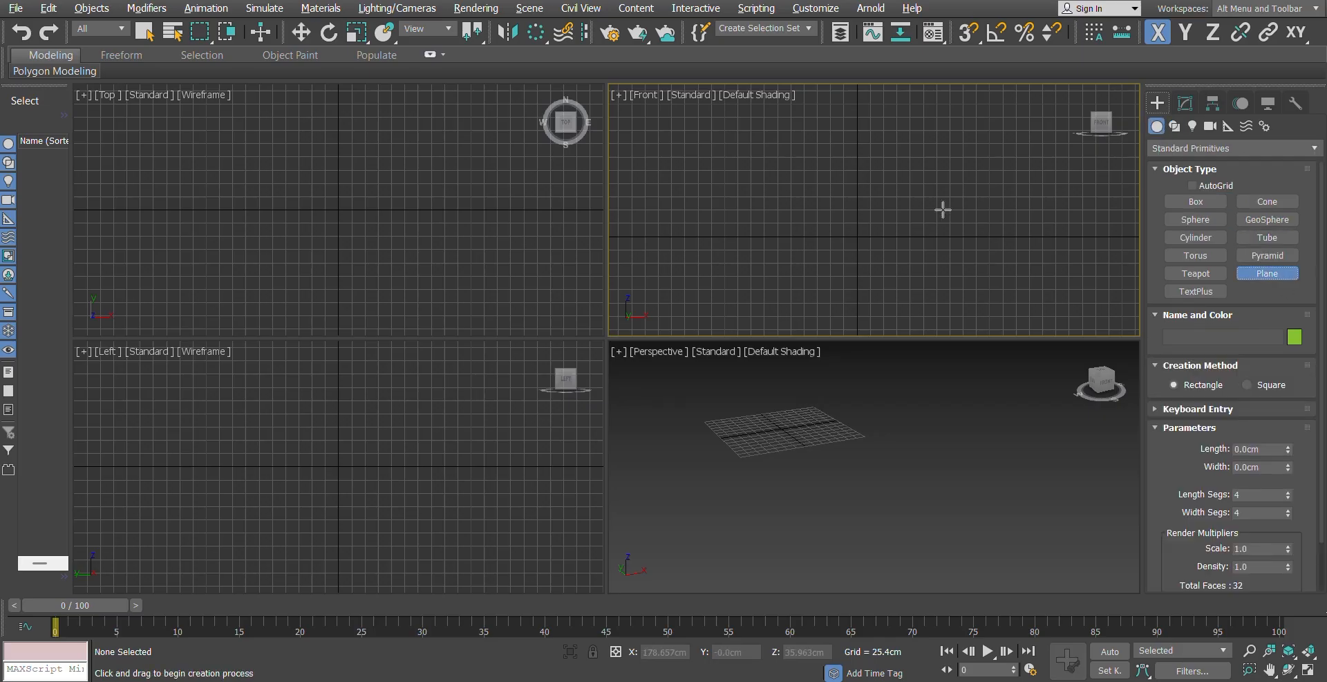
drag(694, 132, 1065, 334)
key(w)
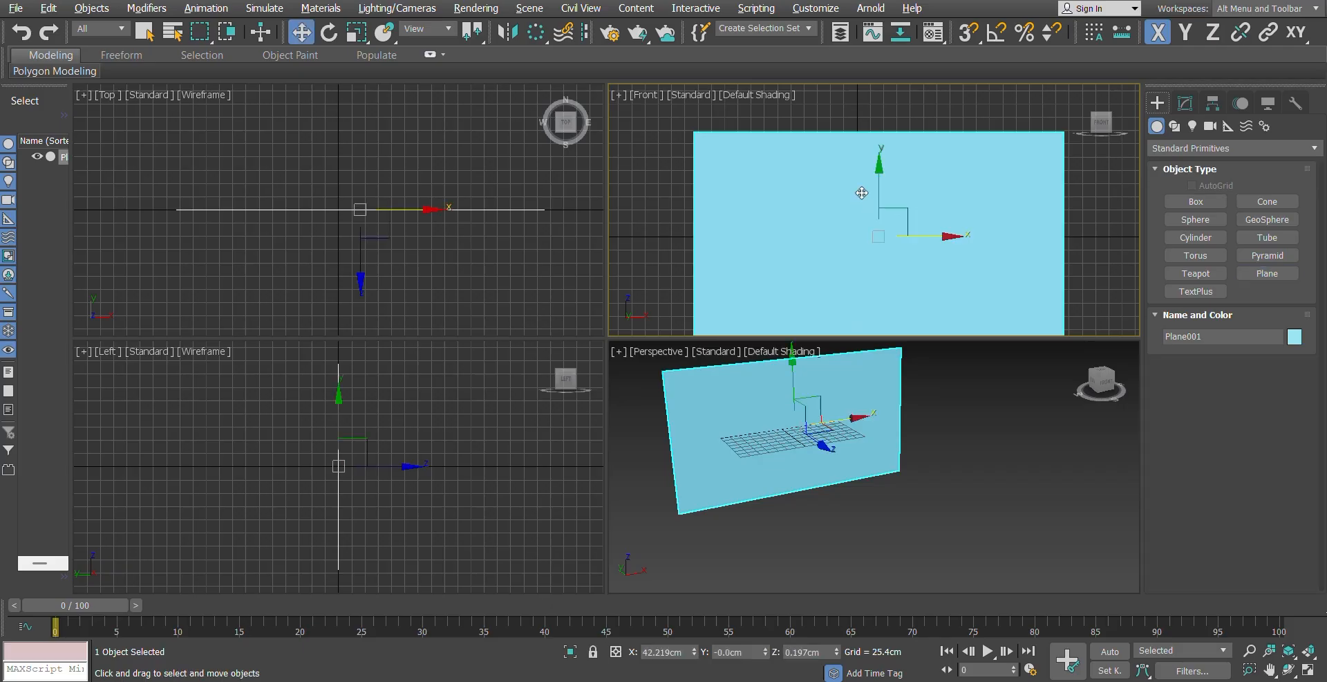
Step: Move the plane straight up to a Z position of about 207 cm so it stands above the ground grid
mouse_move(853, 265)
middle_down()
mouse_move(853, 213)
mouse_move(855, 246)
middle_up()
drag(878, 182, 874, 137)
scroll(874, 138, down, 2)
middle_drag(859, 181, 858, 237)
scroll(858, 237, up, 1)
drag(883, 225, 885, 180)
scroll(910, 244, up, 2)
Step: Assign the chess-pieces bitmap material, 01 - Default, to the plane and show it shaded in the viewport
key(m)
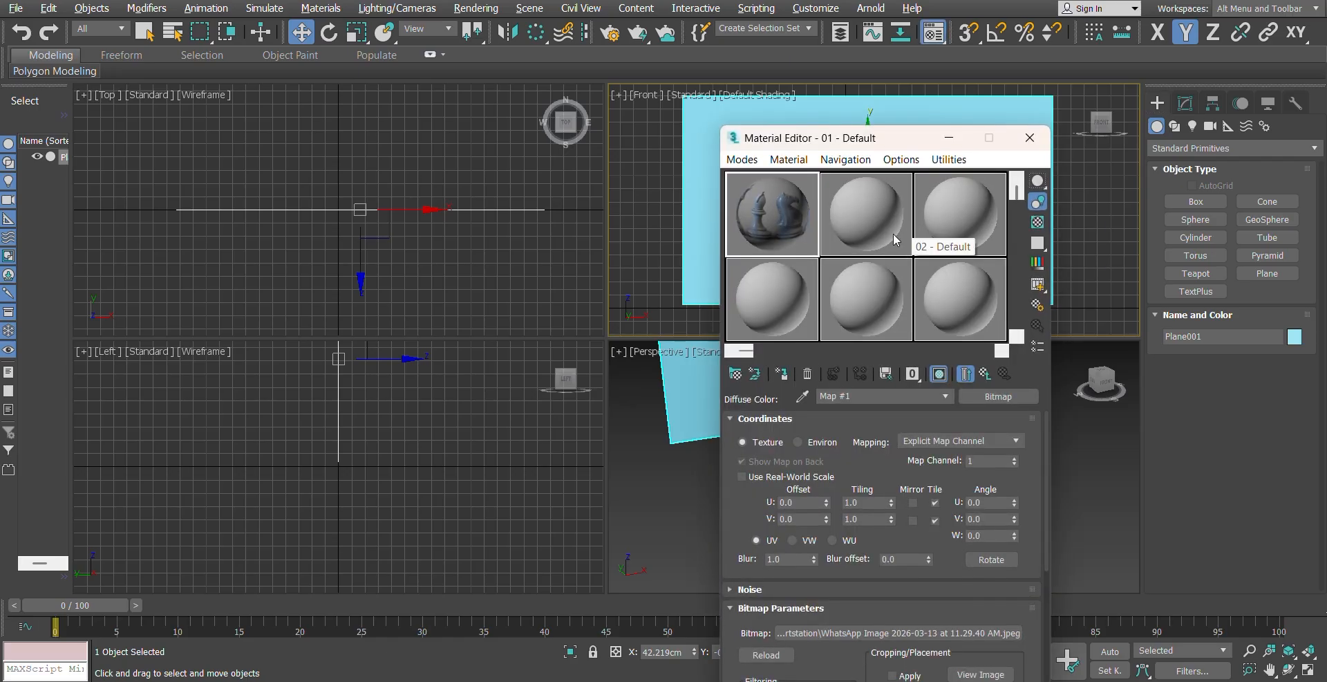
click(938, 374)
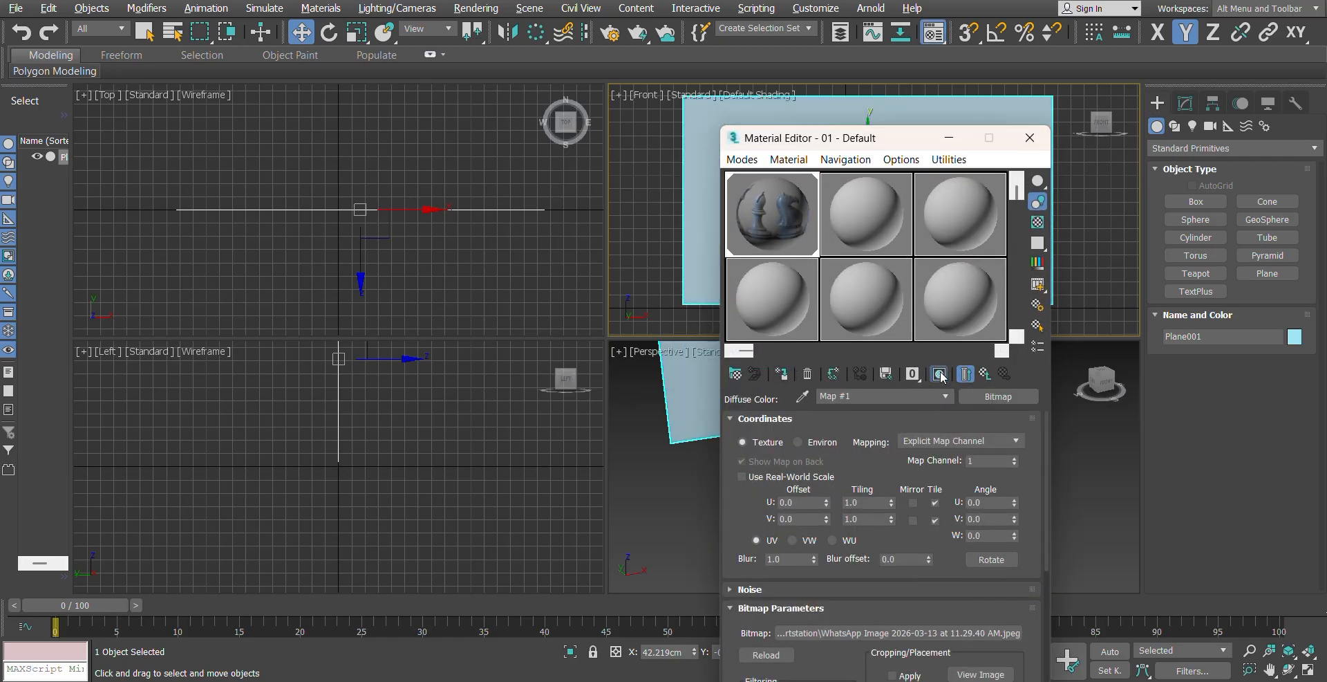
click(1030, 138)
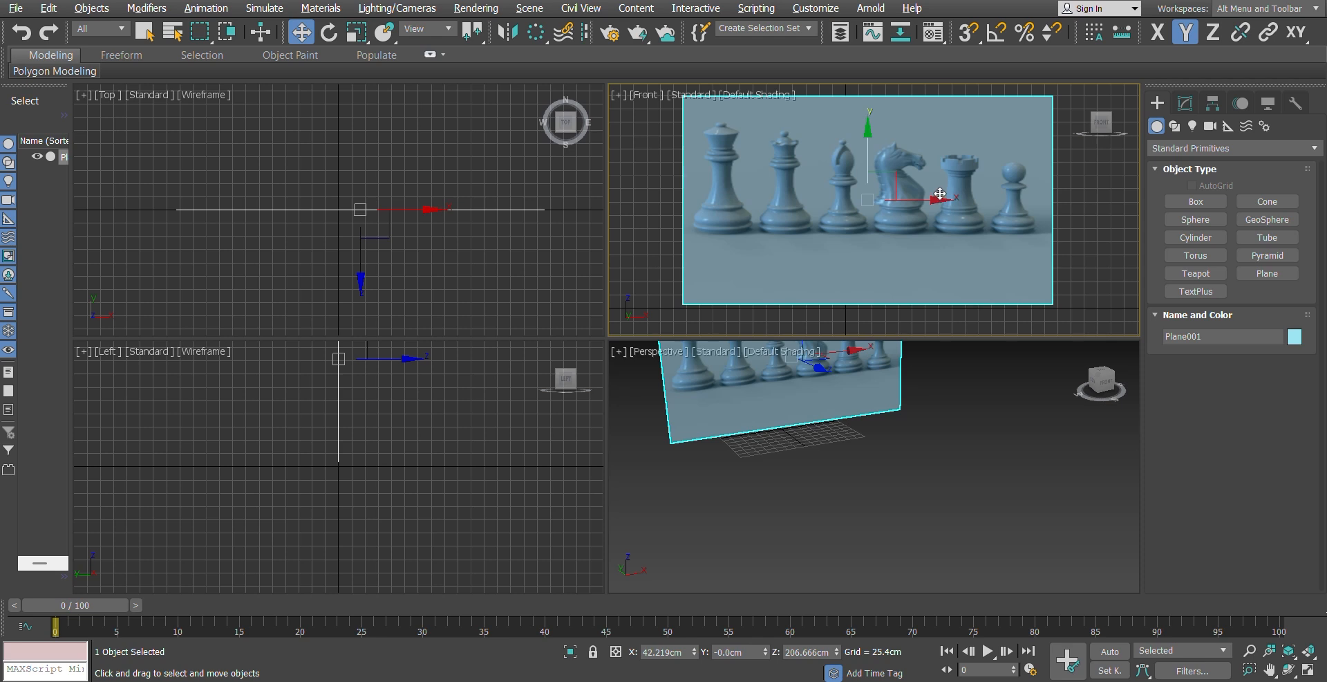
Step: Scale the reference plane in the maximized Front view to about 130% in X and over 134% in Y
scroll(940, 195, down, 2)
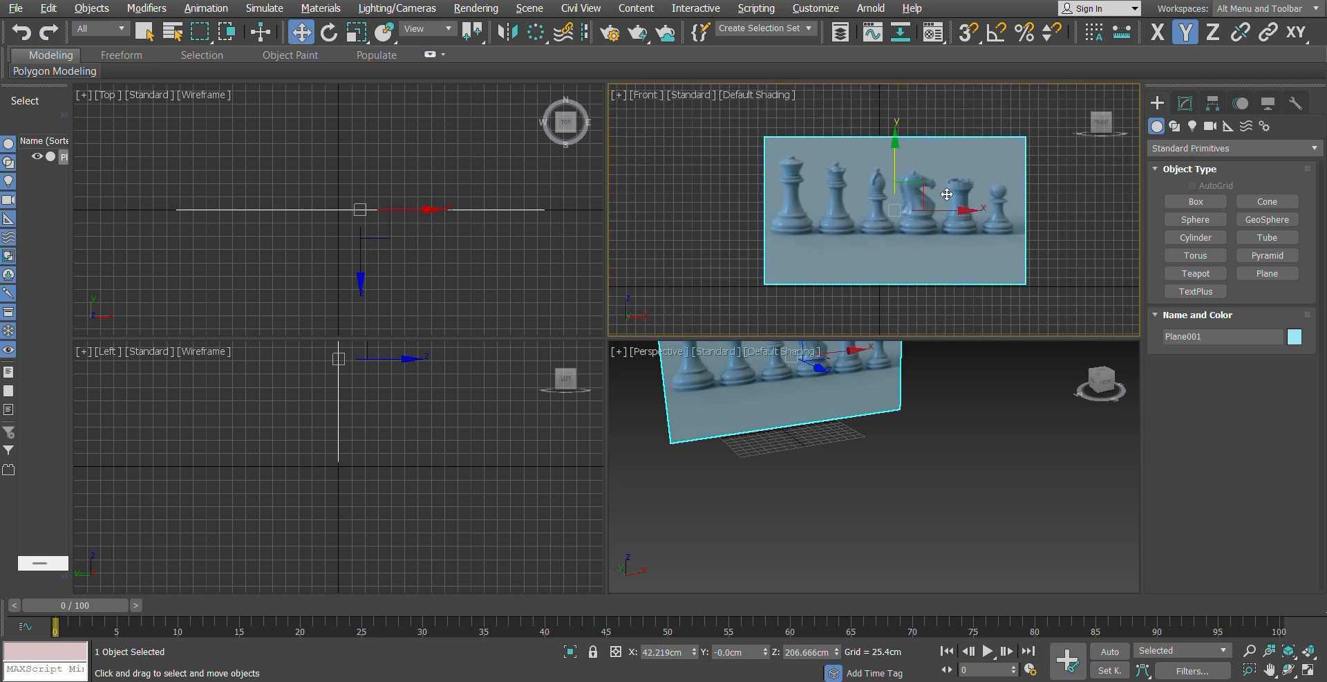
scroll(948, 195, down, 2)
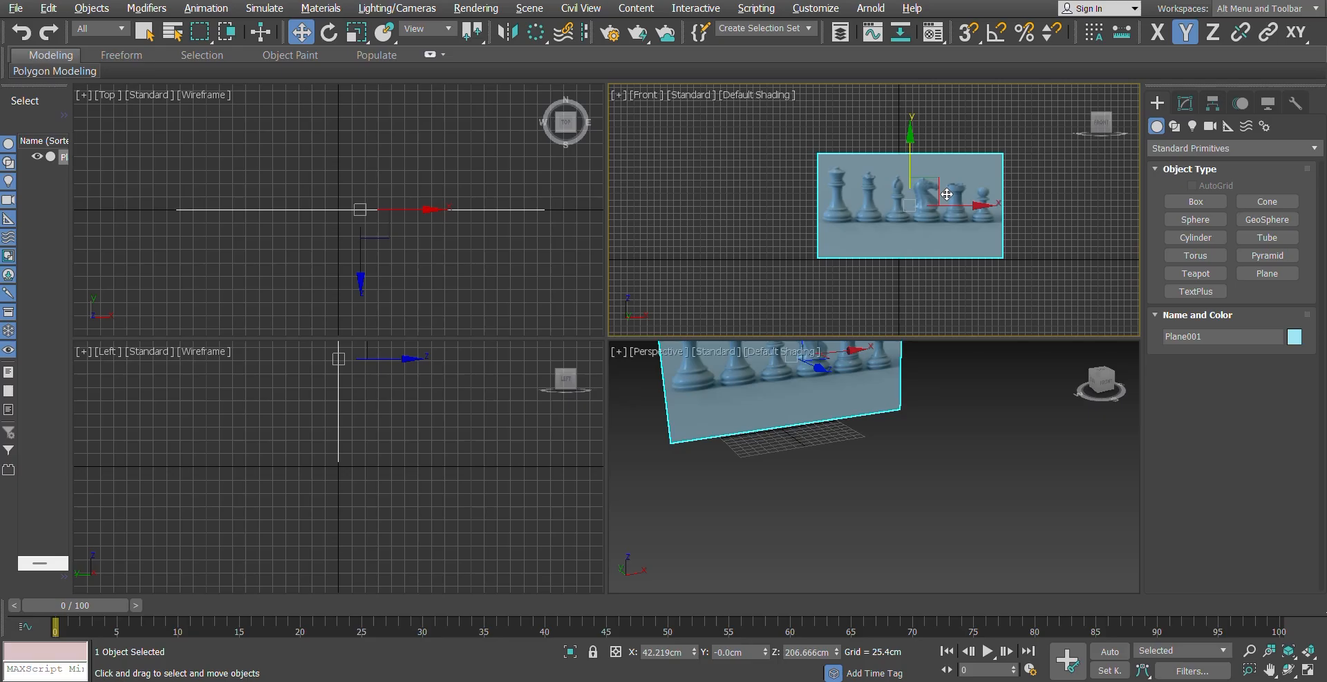
key(alt+w)
key(r)
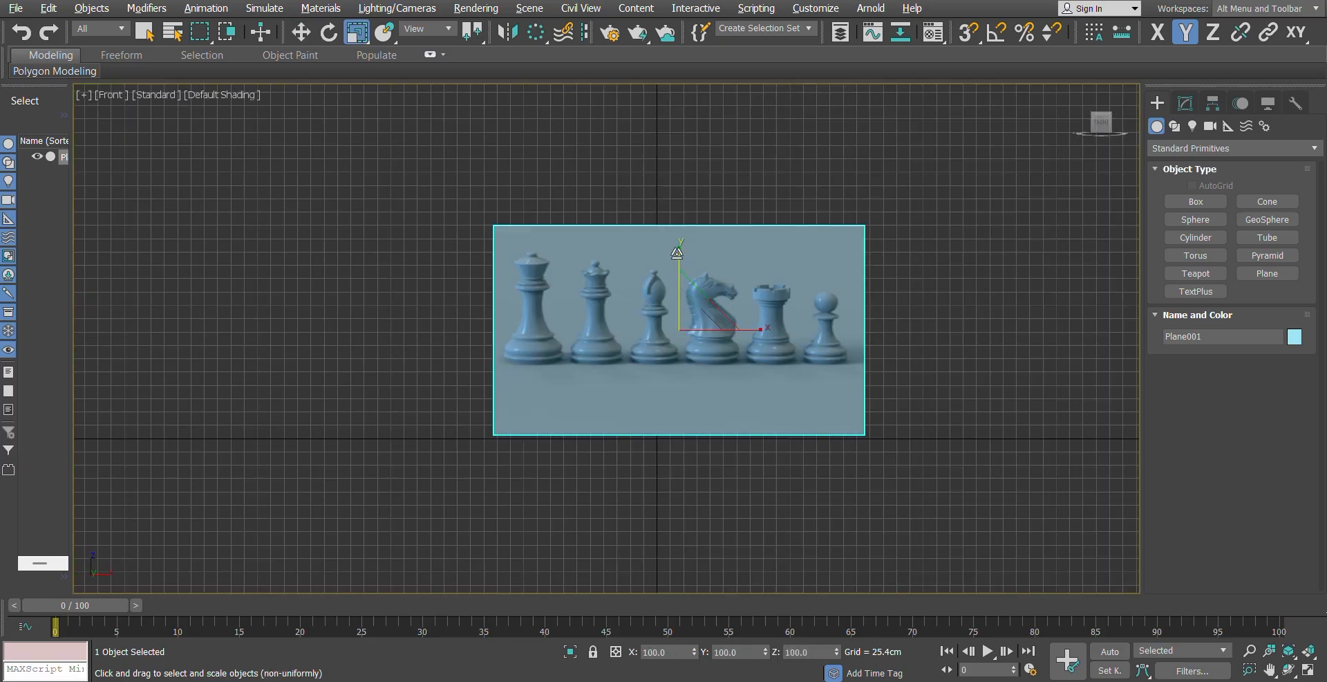
drag(679, 266, 679, 241)
scroll(703, 309, up, 2)
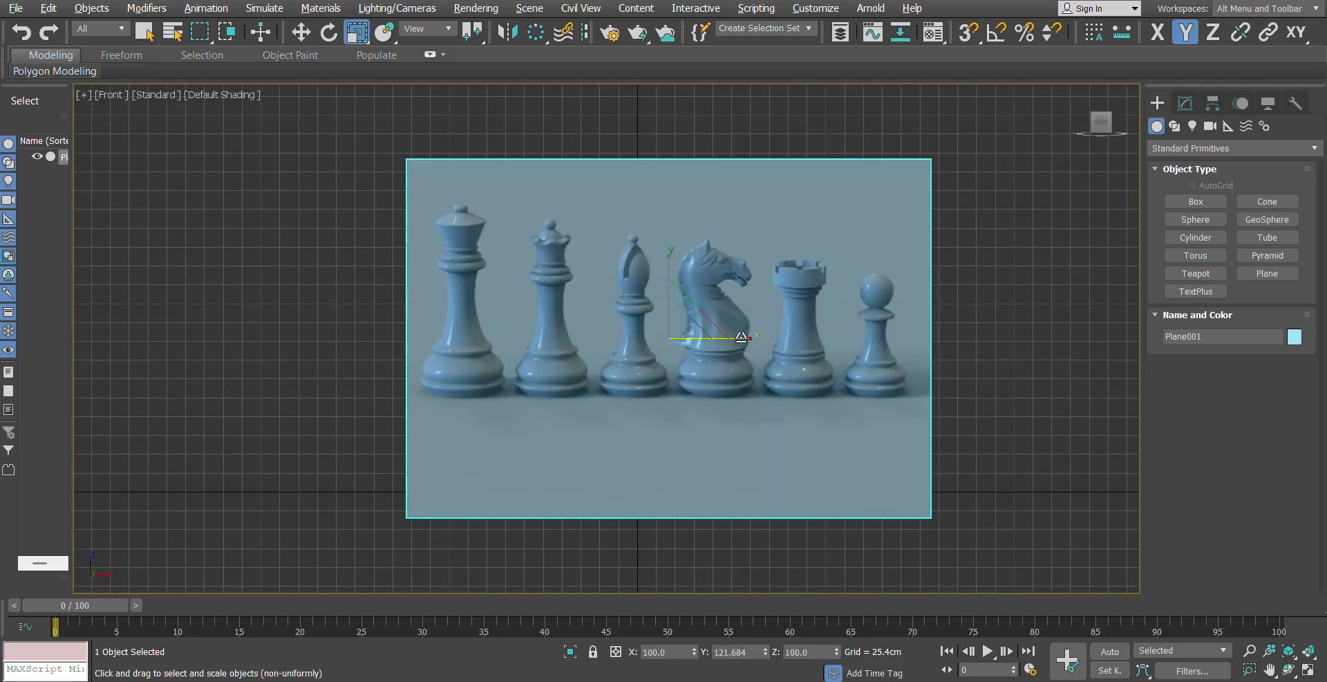
drag(722, 338, 749, 337)
mouse_move(669, 272)
mouse_down()
mouse_move(669, 245)
mouse_move(669, 255)
mouse_up()
drag(738, 337, 761, 338)
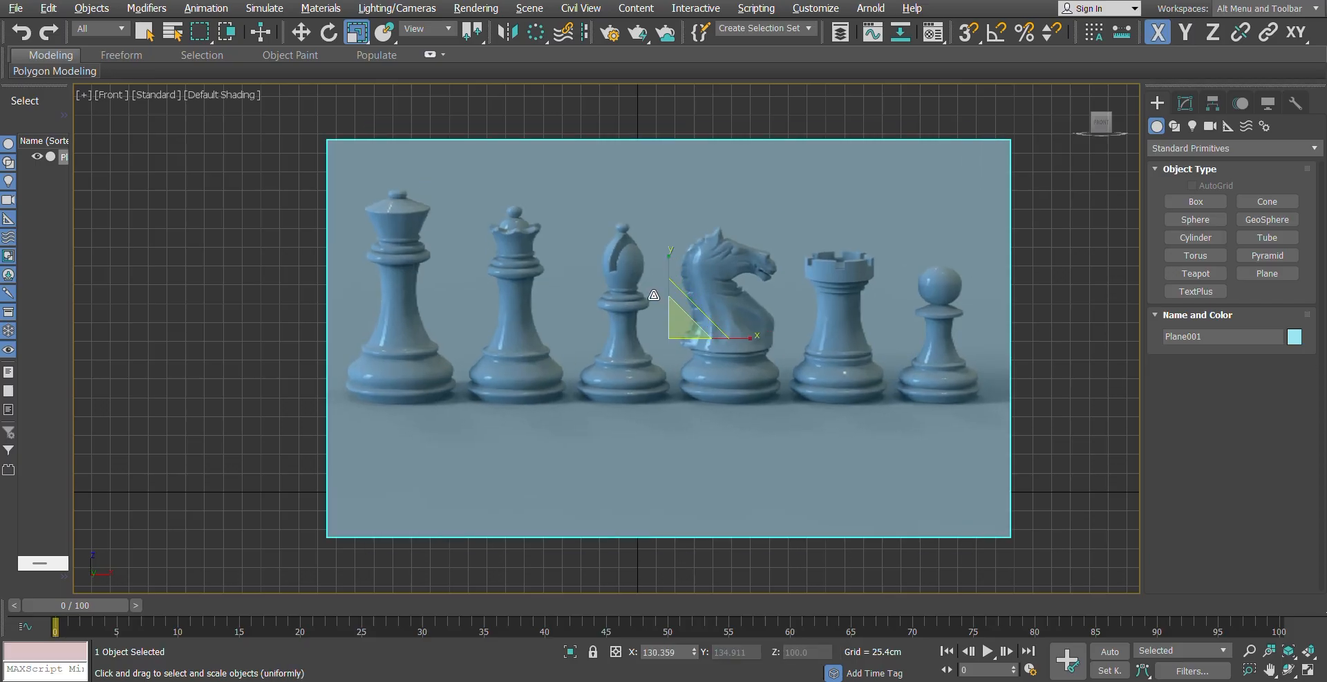
drag(667, 283, 666, 275)
click(1044, 367)
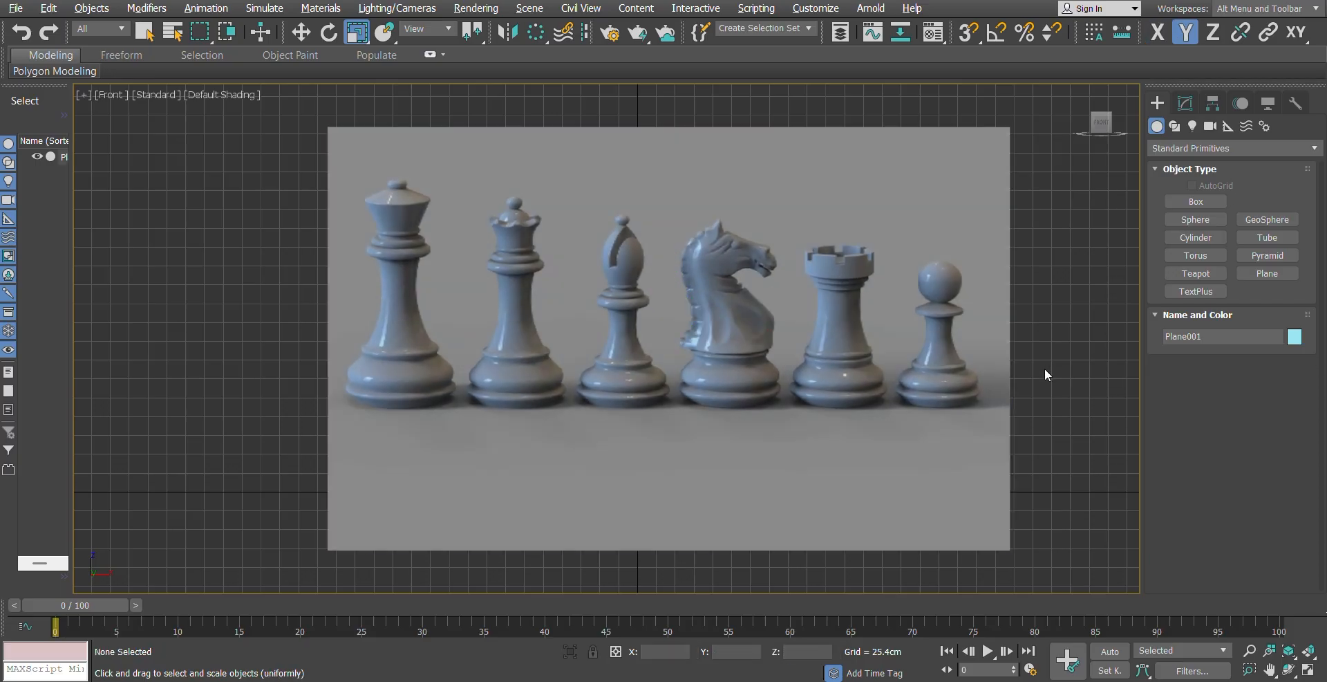
Step: Start a Line spline at the bottom center of the king and trace its foot, rim and wide bulge along the right outline
scroll(644, 286, up, 4)
middle_drag(508, 282, 923, 263)
scroll(774, 335, up, 2)
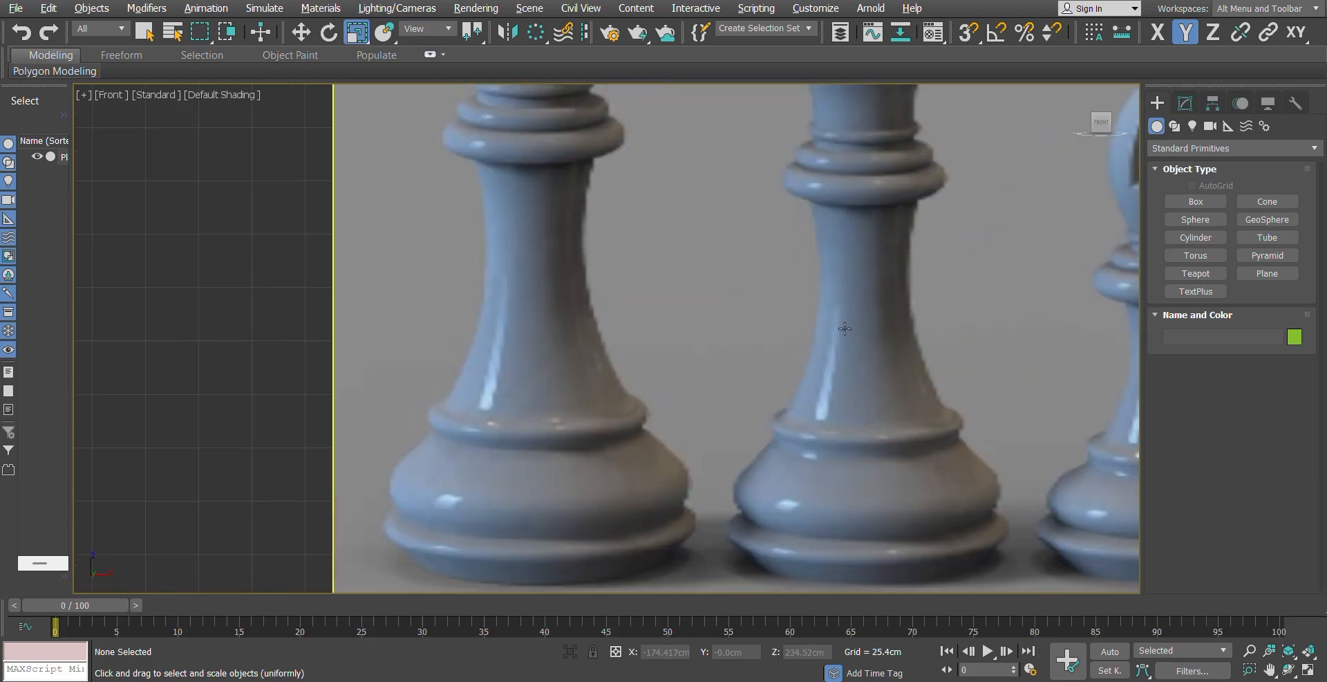
click(1175, 126)
click(1192, 215)
scroll(622, 388, up, 5)
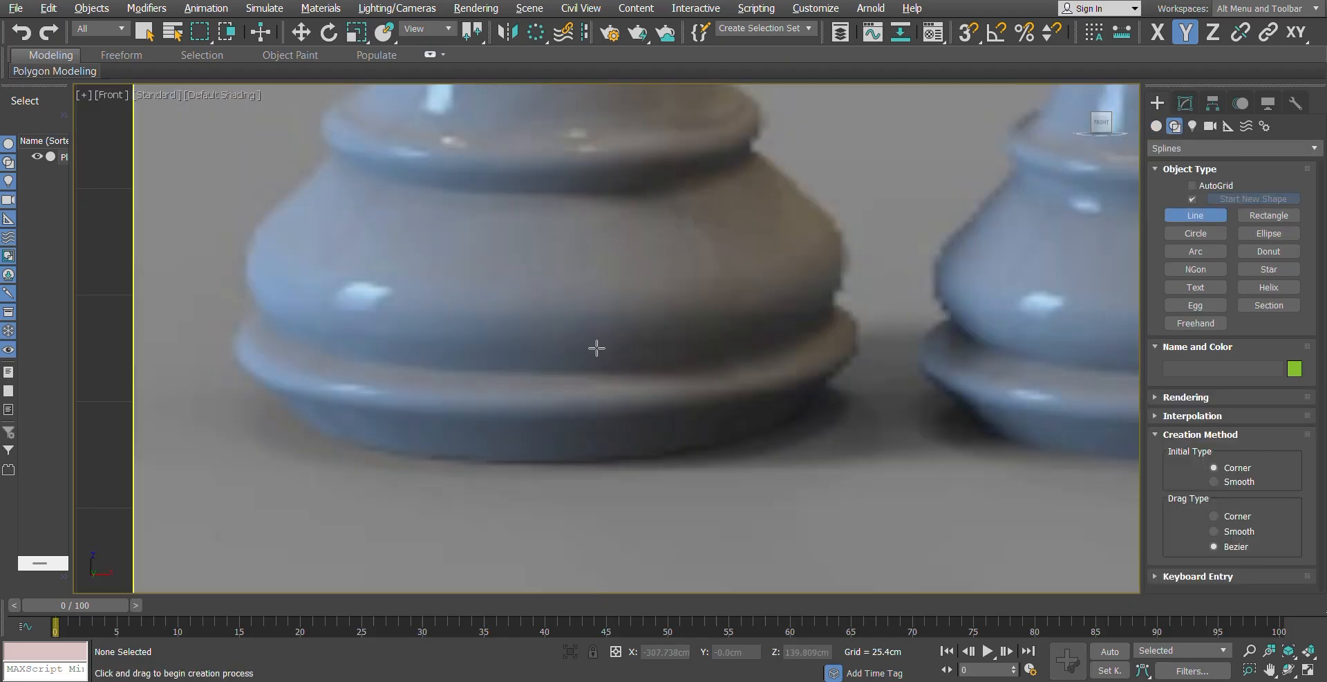
middle_drag(597, 347, 608, 389)
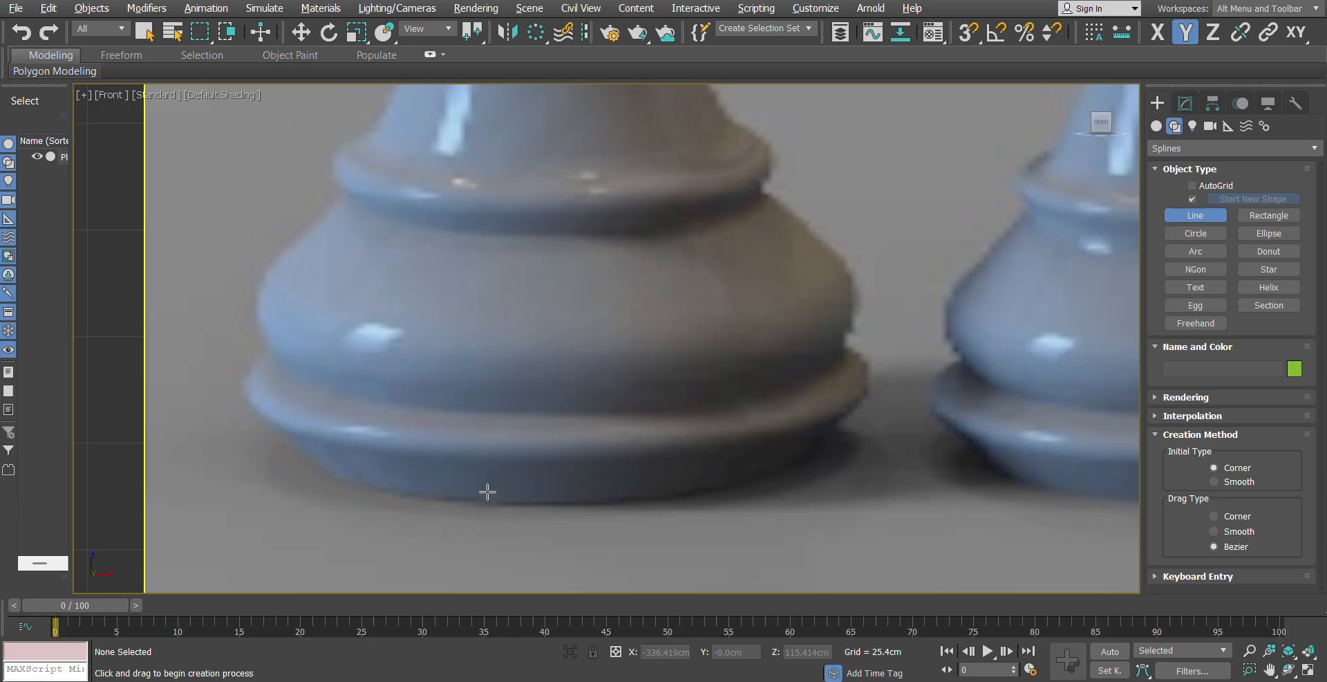
click(521, 502)
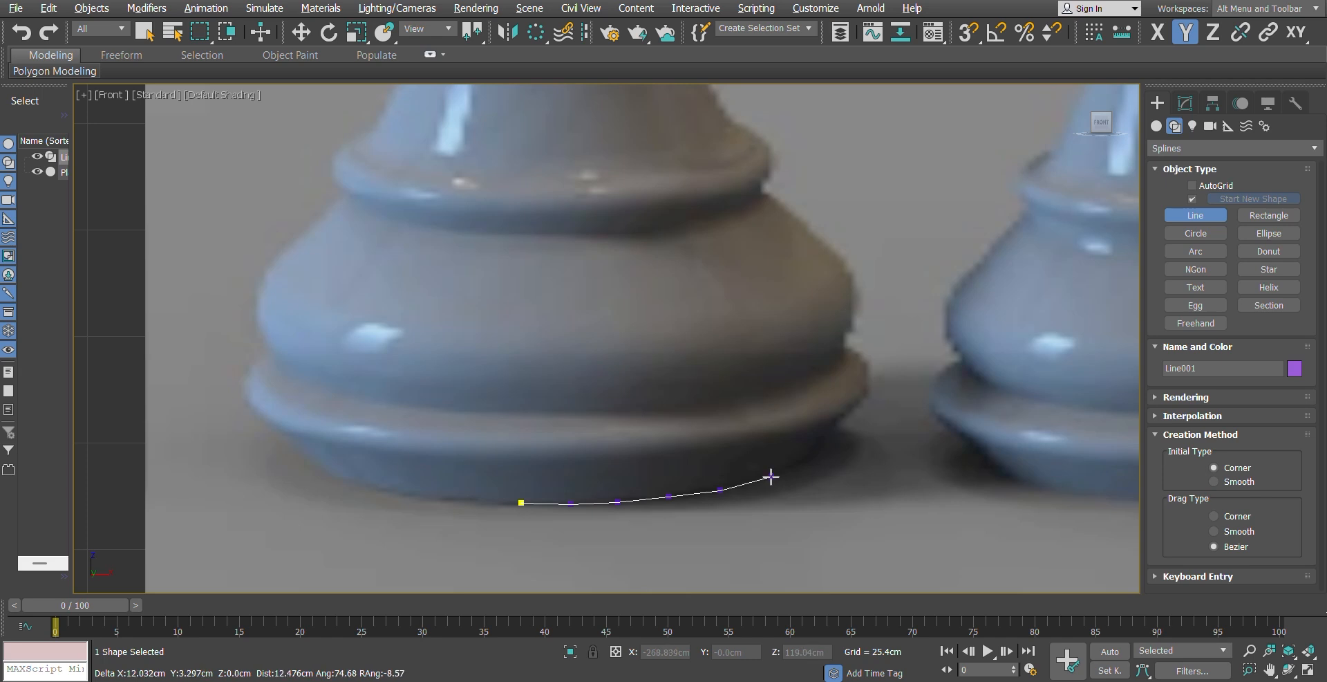
click(820, 462)
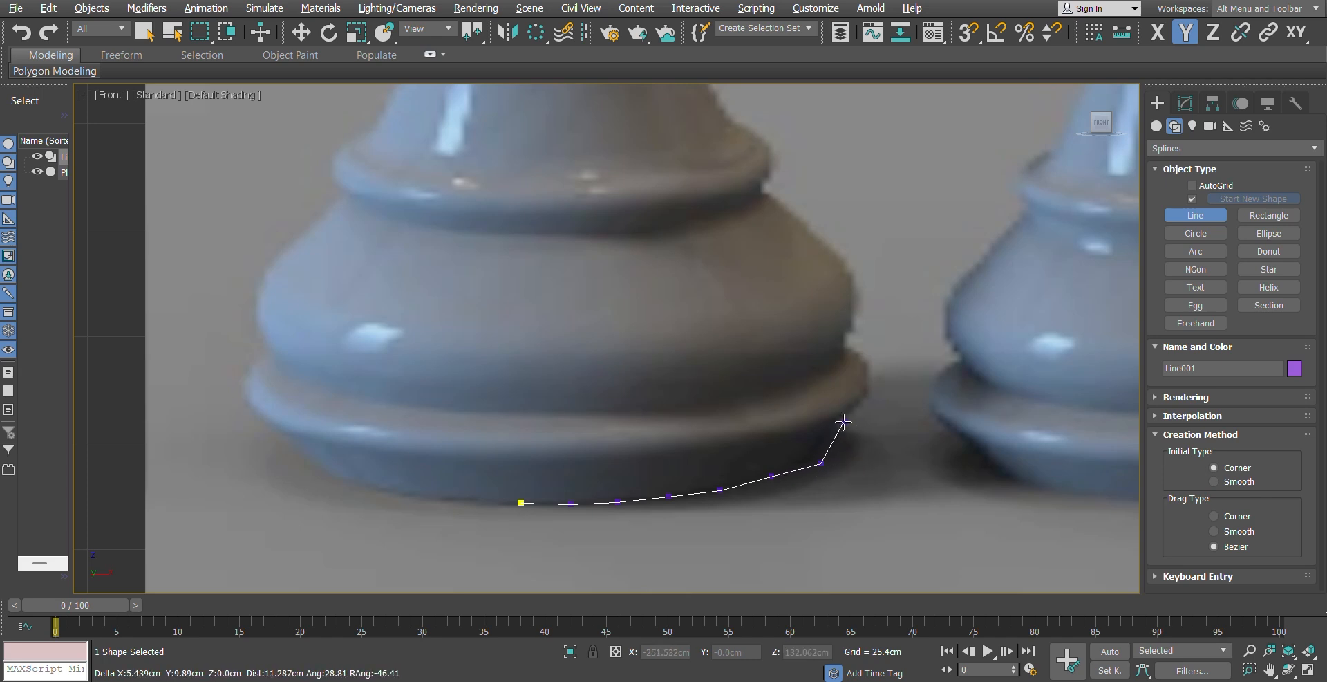
click(839, 424)
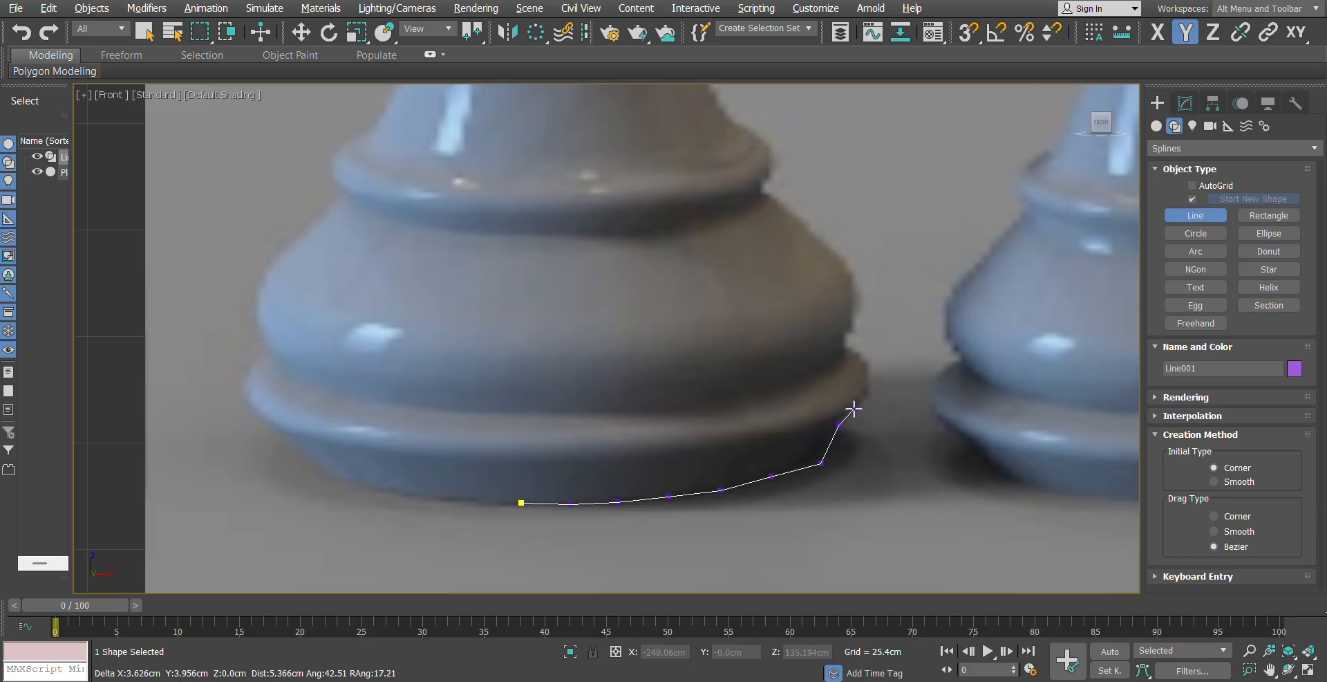
click(854, 409)
click(872, 373)
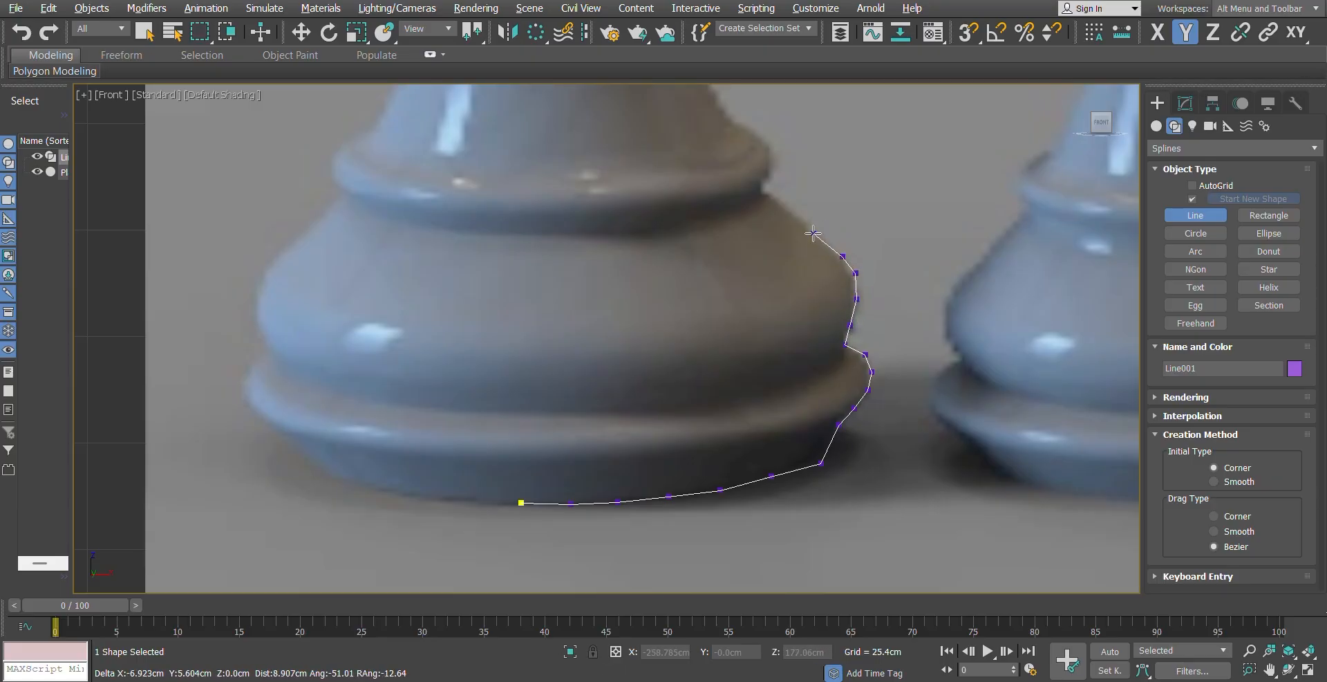
Step: Continue the spline over the collar ring above the king's bulge to the foot of the stem
middle_drag(789, 216, 793, 377)
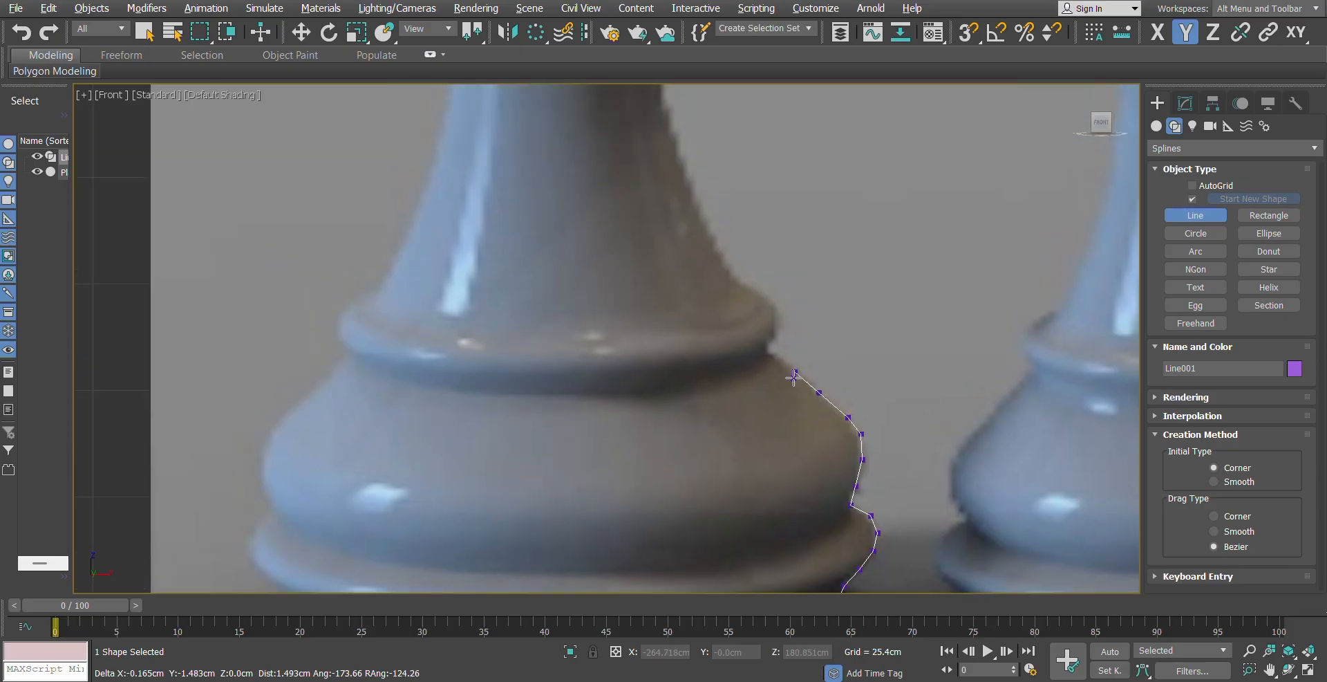
click(770, 352)
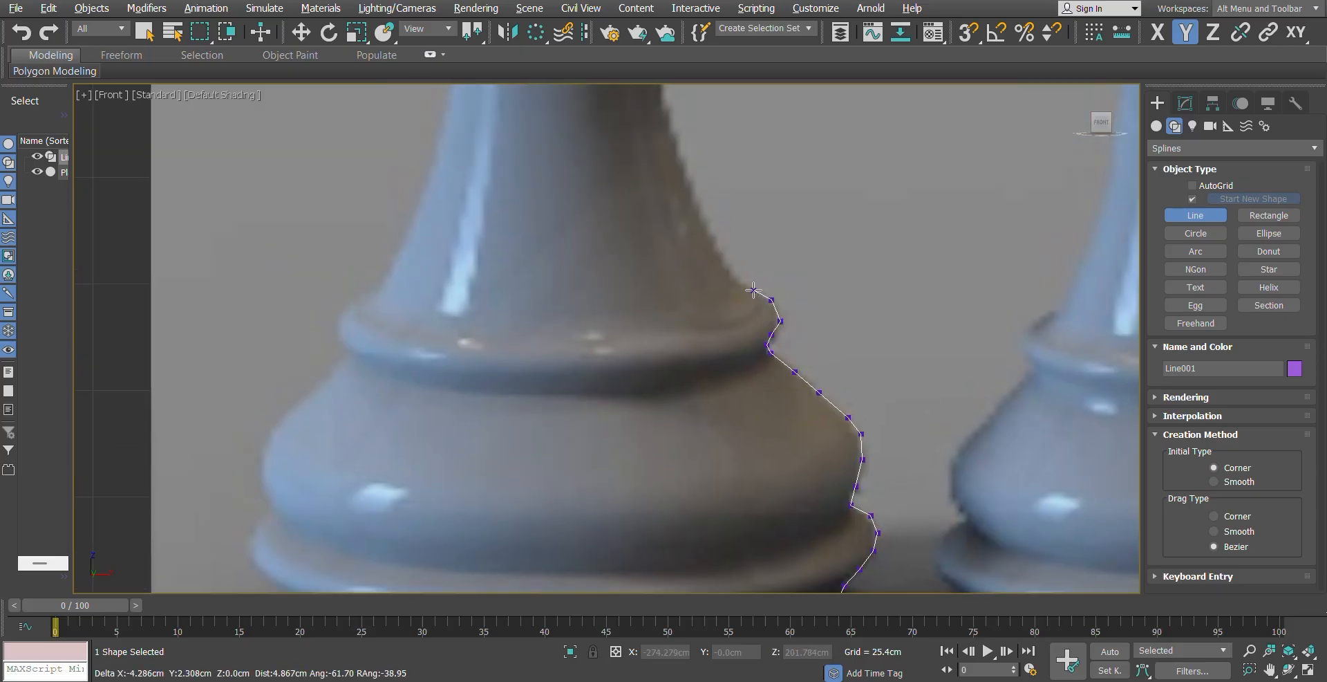
click(724, 268)
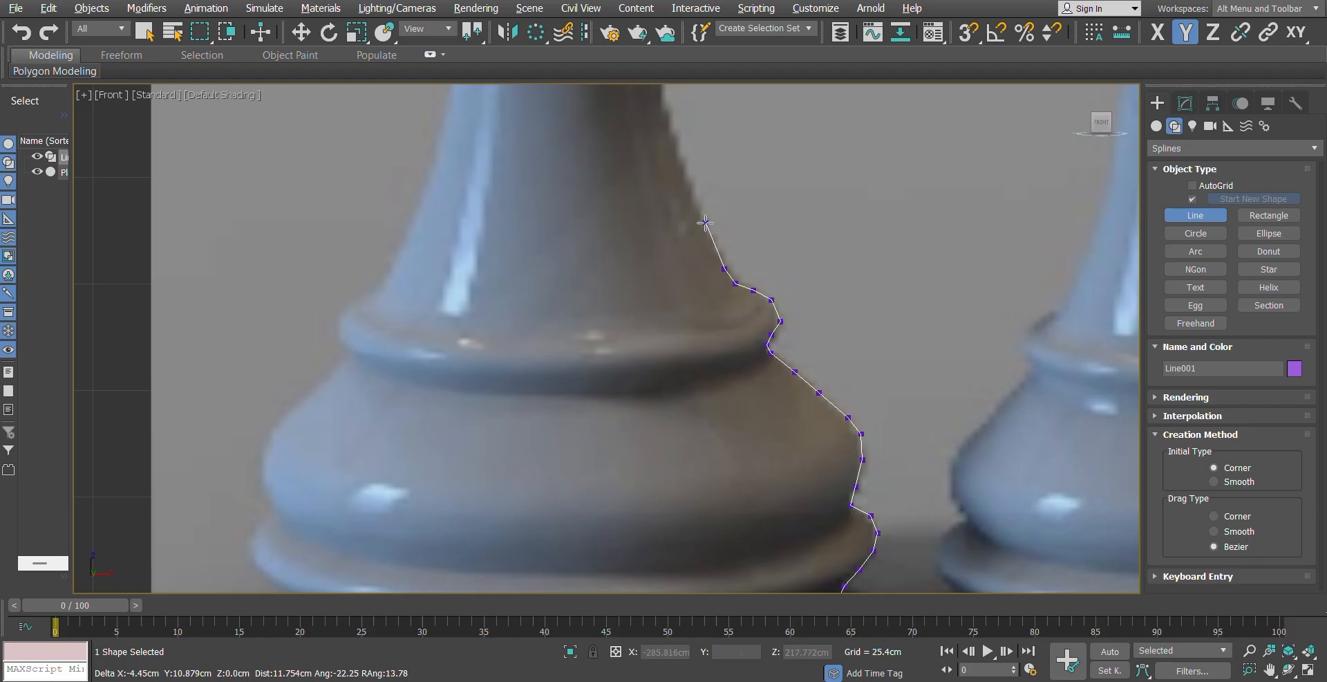
Step: Trace the concave right edge of the king's stem up to the underside of the upper collar
click(704, 223)
middle_drag(682, 153, 695, 304)
scroll(695, 304, up, 2)
scroll(714, 261, down, 4)
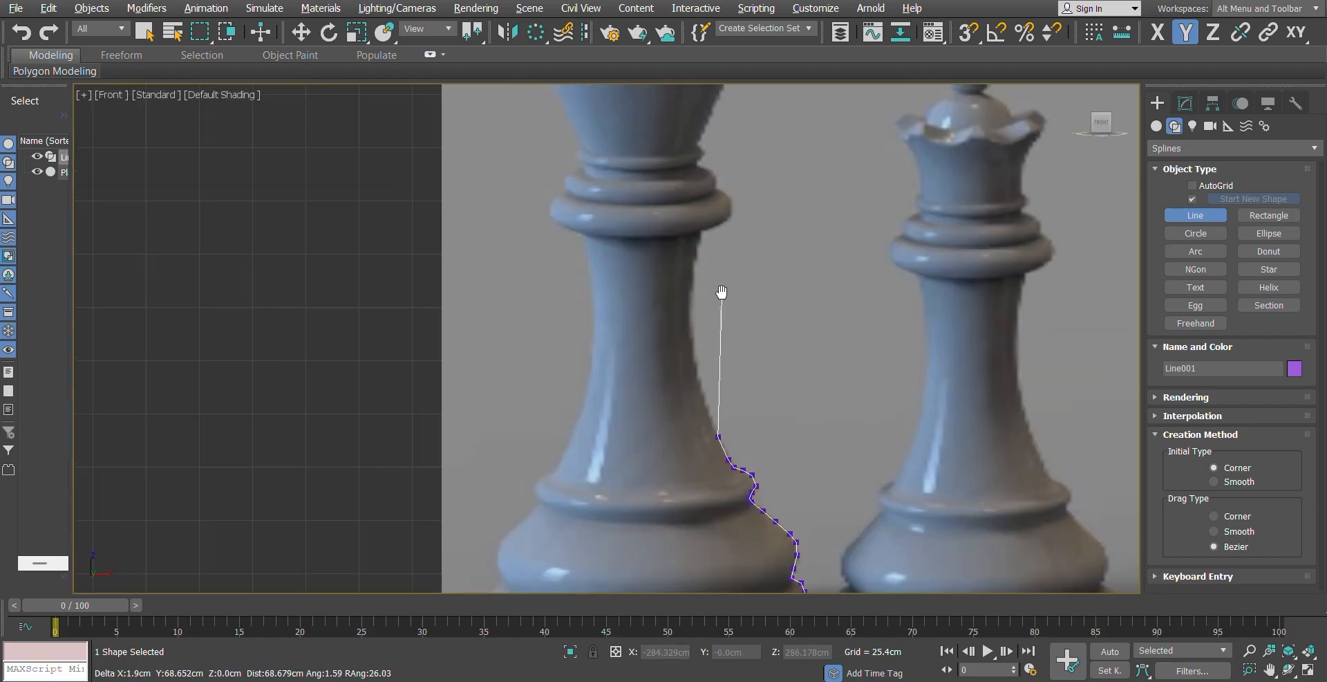
scroll(723, 293, up, 3)
click(694, 340)
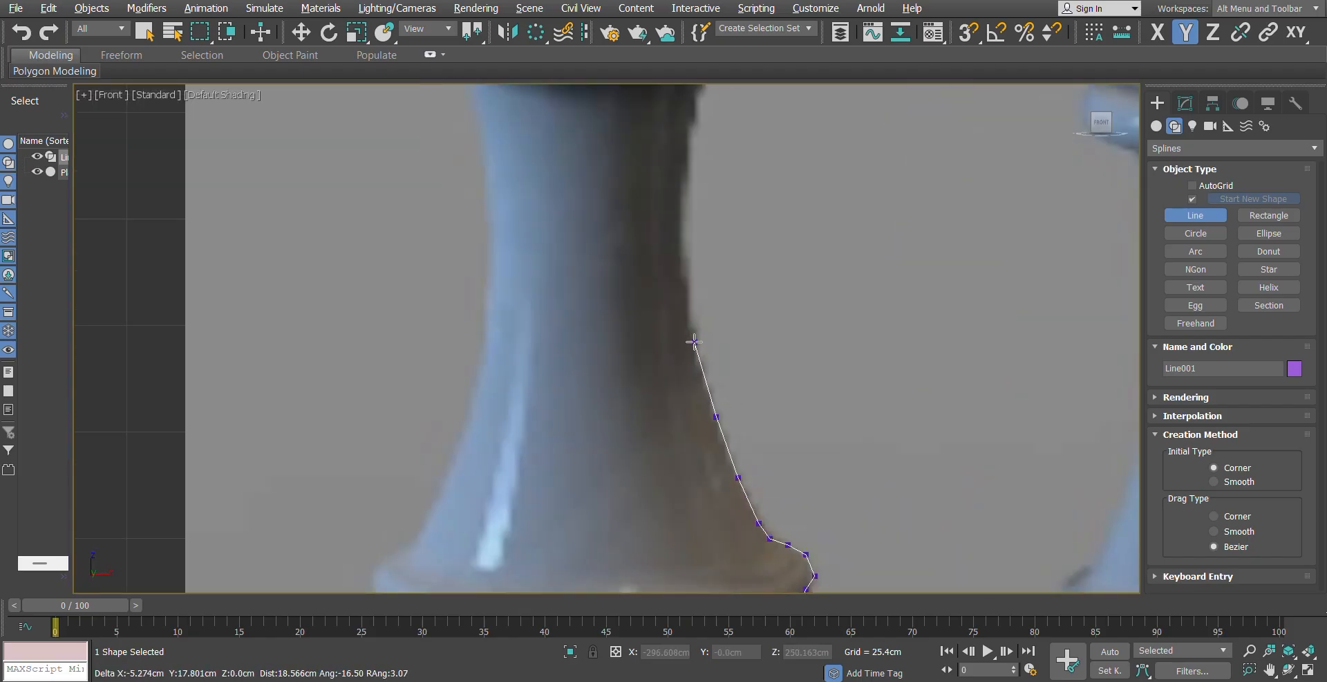
click(684, 284)
middle_drag(684, 212, 674, 417)
click(674, 419)
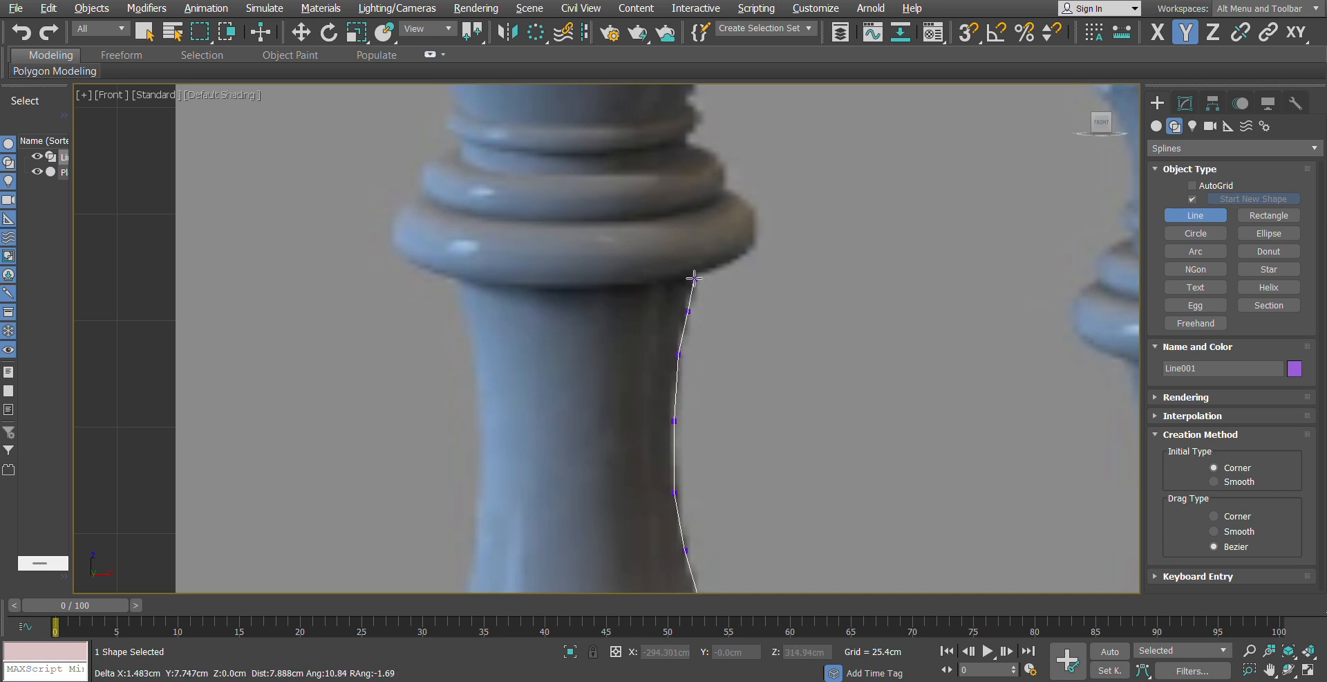
Step: Trace the widest, lowest ring of the king's upper collar with closely spaced spline points
click(735, 264)
middle_drag(735, 263, 737, 437)
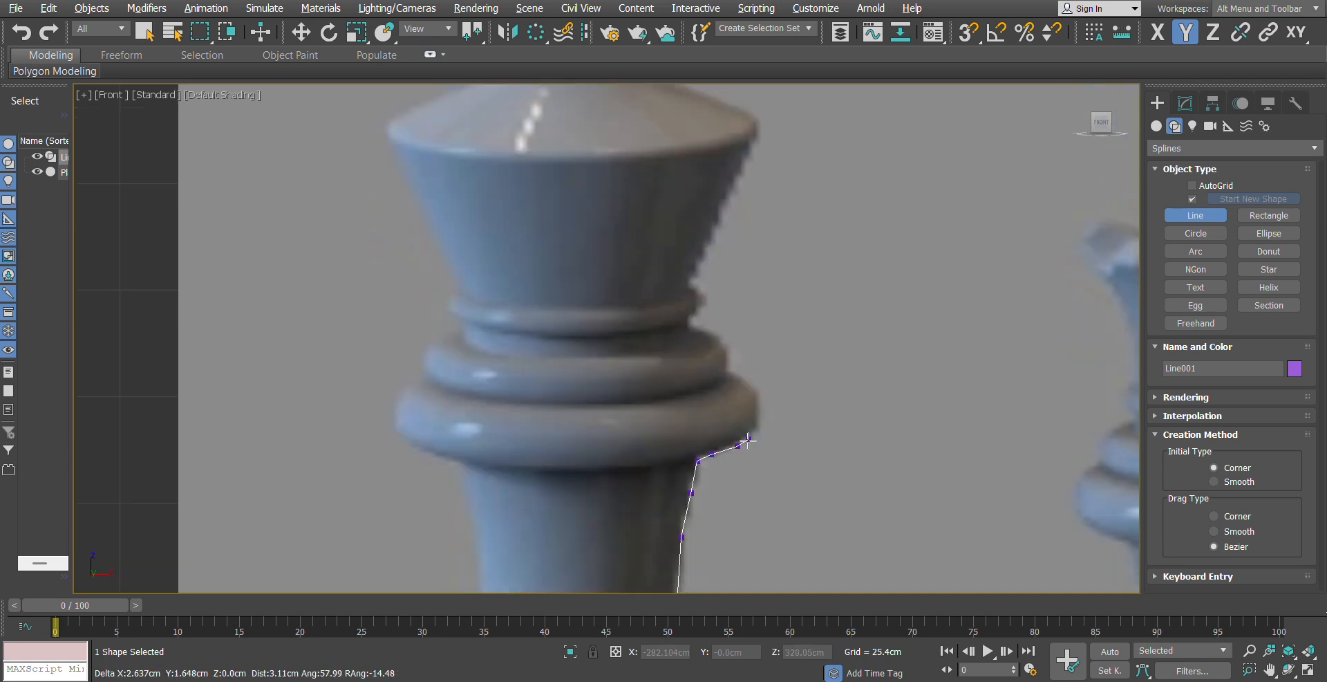
scroll(745, 425, up, 3)
click(765, 395)
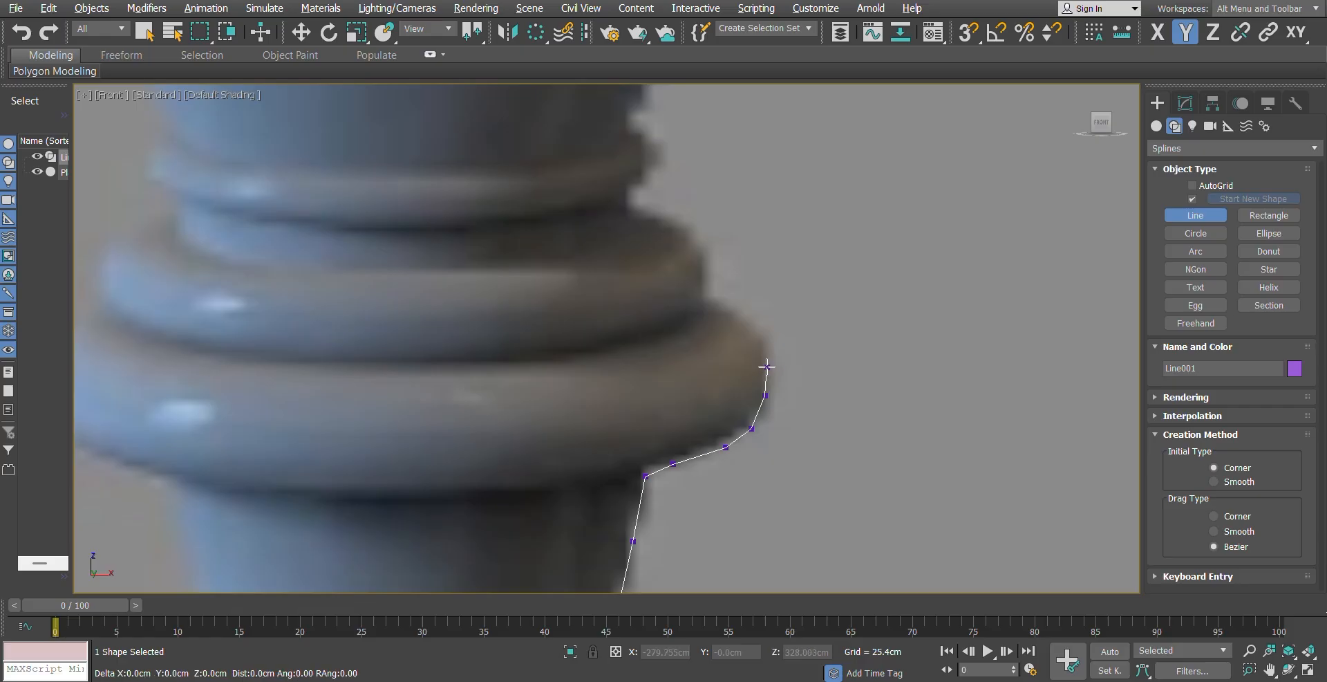
click(767, 366)
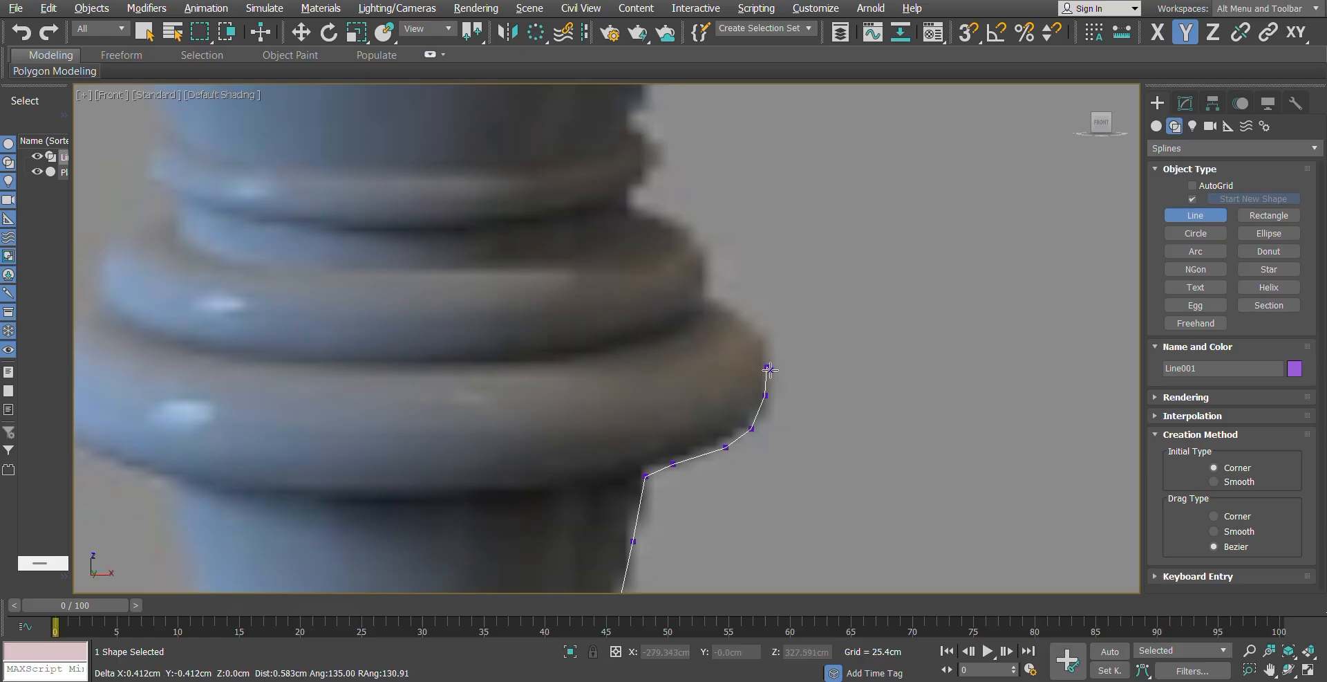
click(759, 330)
click(730, 306)
click(705, 300)
Step: Trace the second, smaller ring of the king's upper collar up to the groove above it
middle_drag(721, 225, 734, 376)
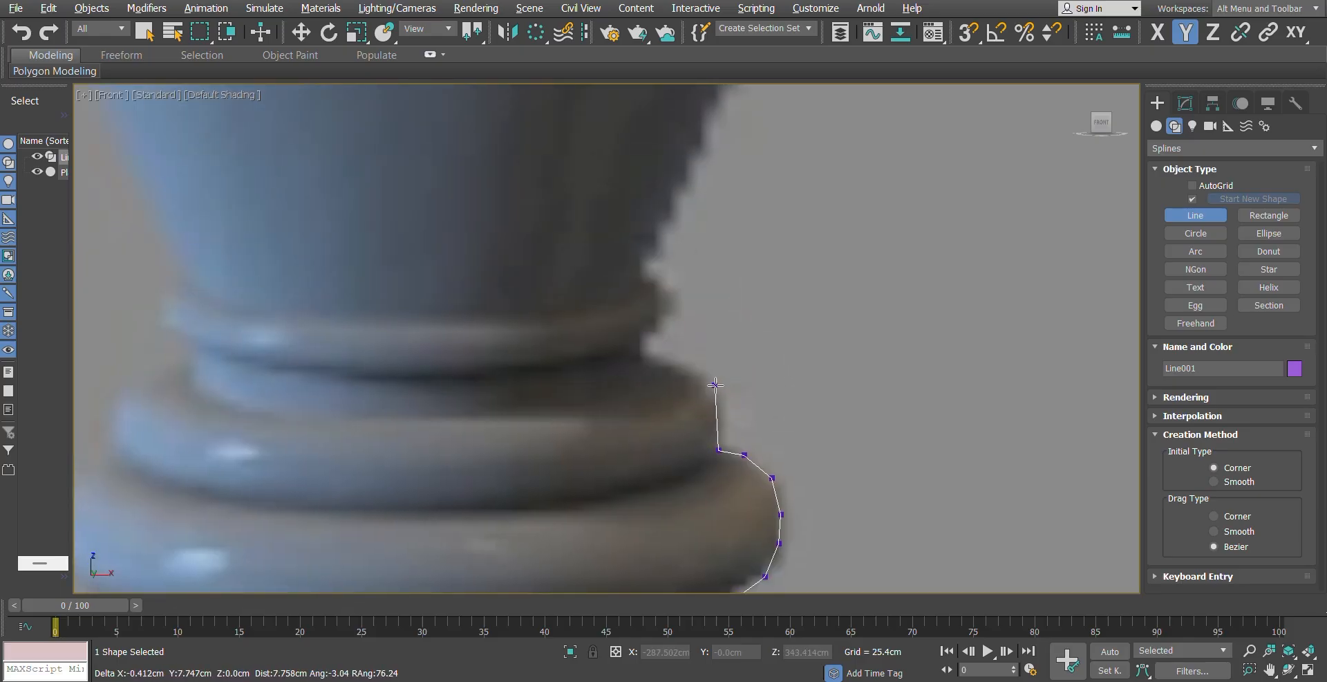
click(725, 419)
click(710, 376)
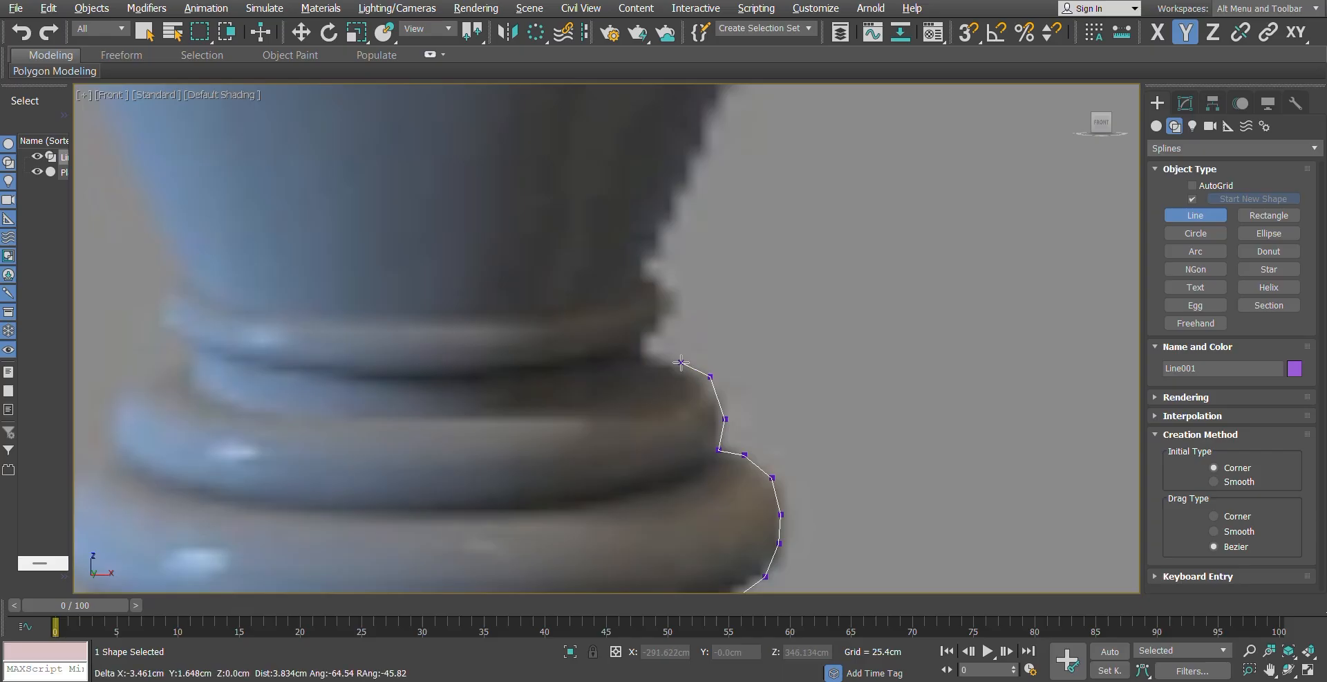
click(650, 354)
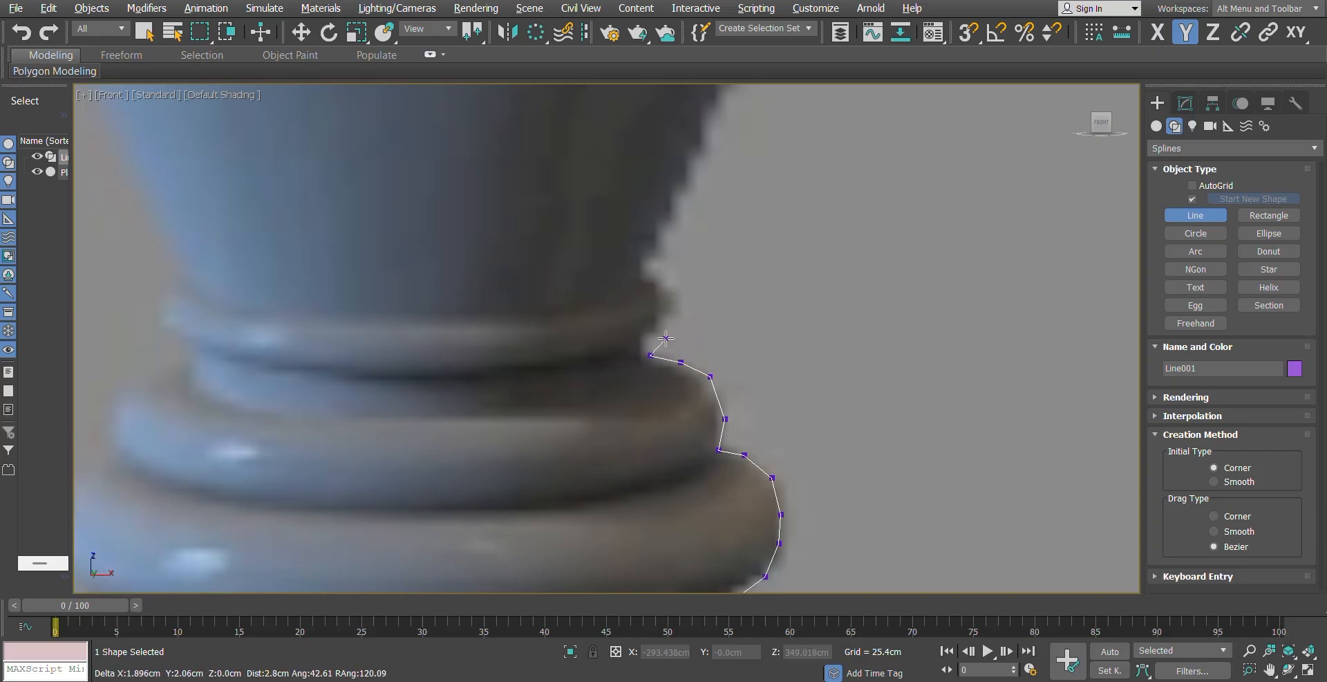
Step: Replace the misplaced point after the groove and trace the thin ring below the king's head
right_click(665, 338)
click(651, 355)
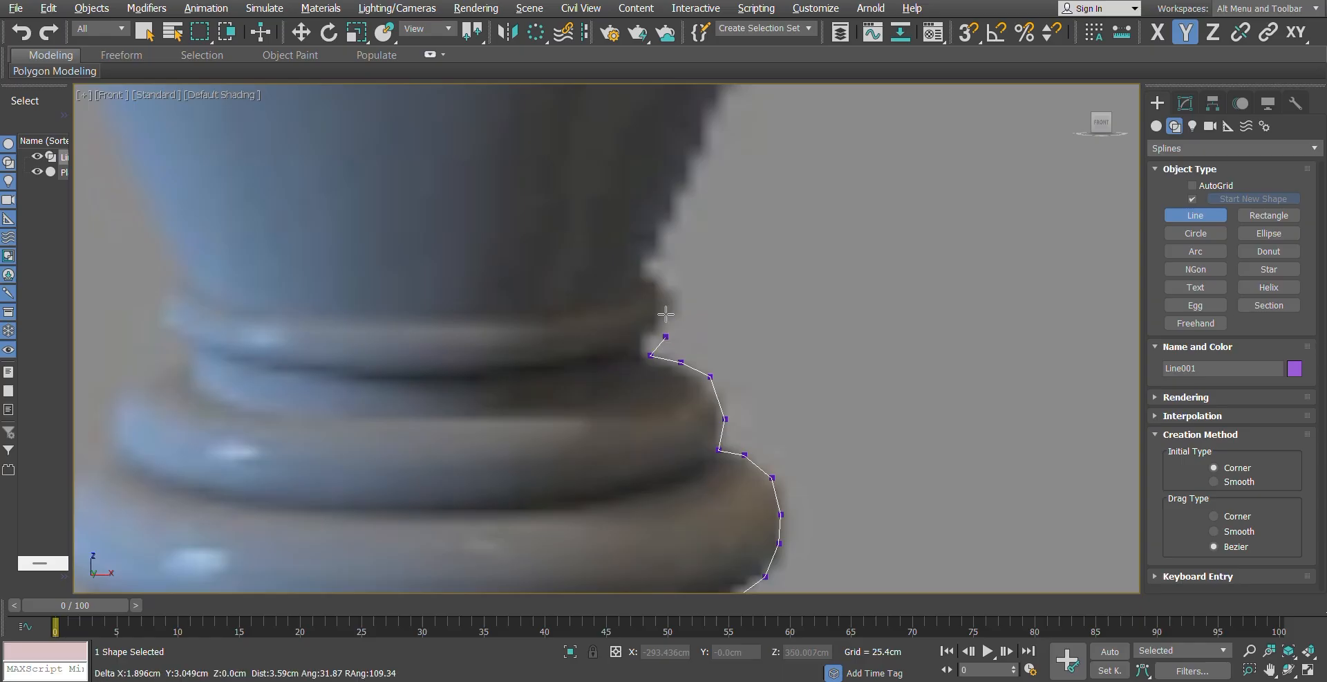
click(647, 330)
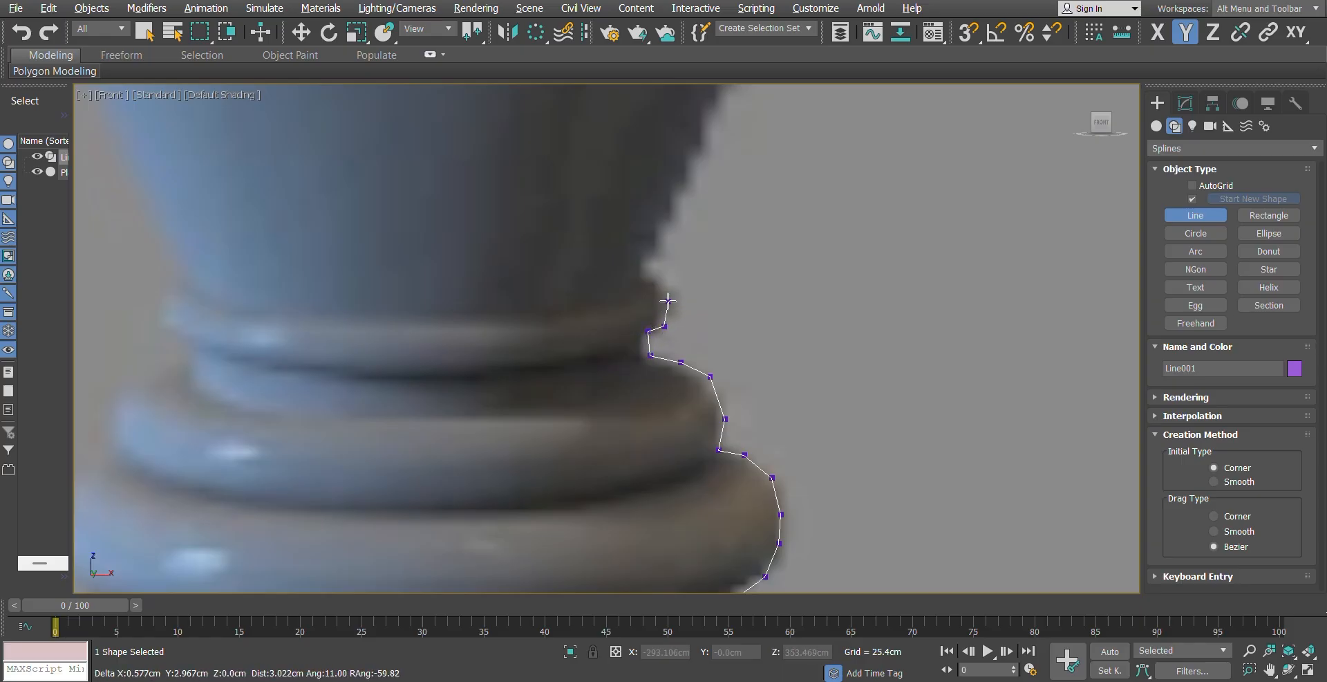
click(668, 305)
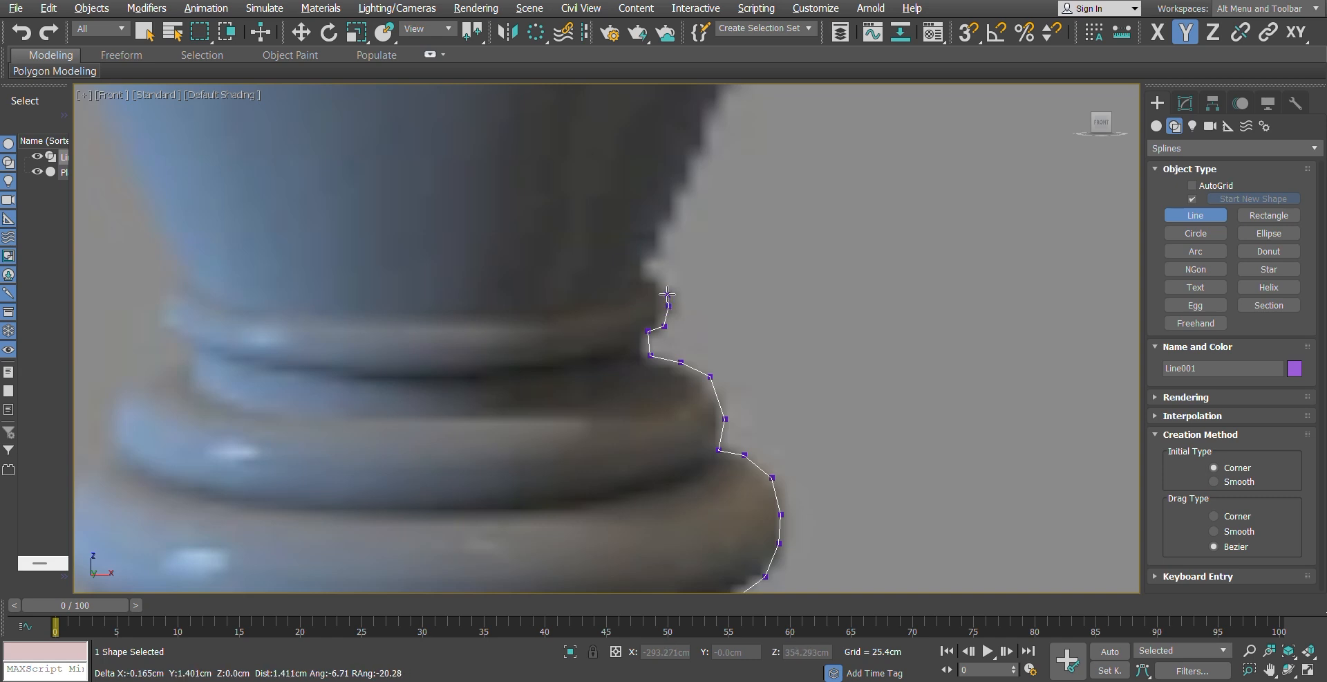
click(661, 280)
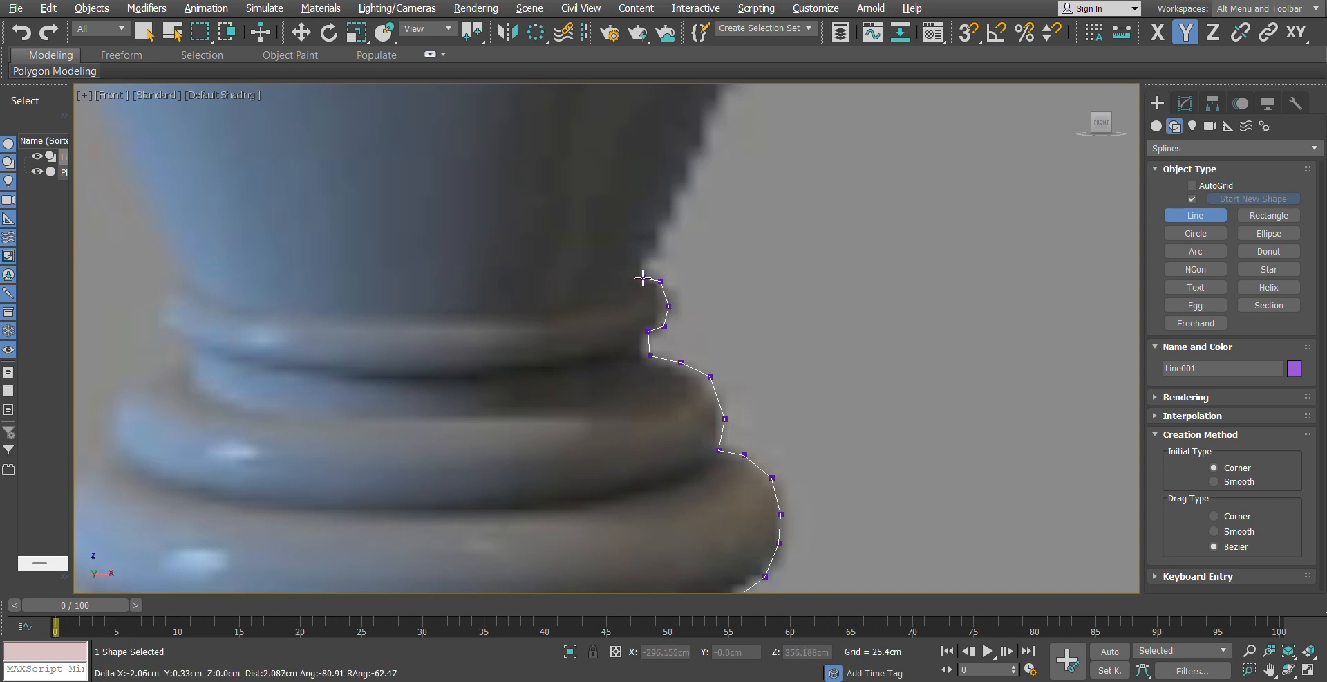
Step: Continue the spline from the thin ring up the flared side of the king's head to its rim
click(643, 279)
click(645, 254)
middle_drag(670, 222, 592, 379)
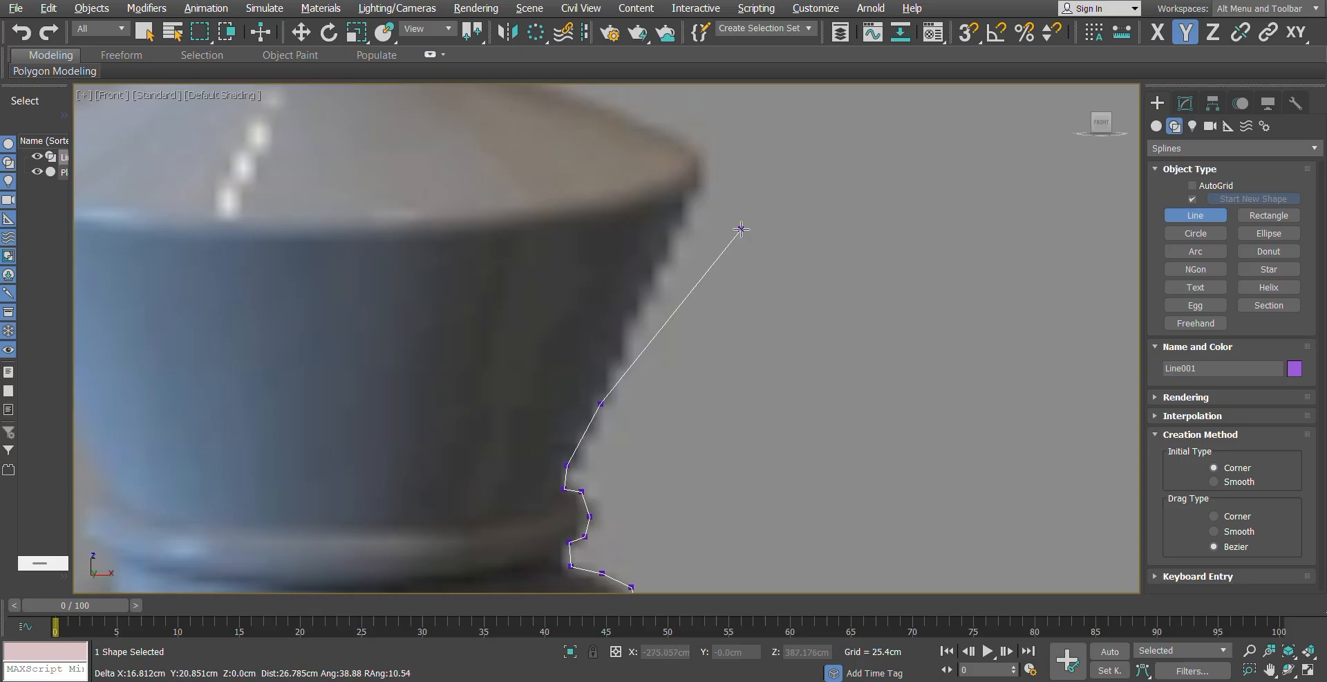
click(683, 229)
click(700, 186)
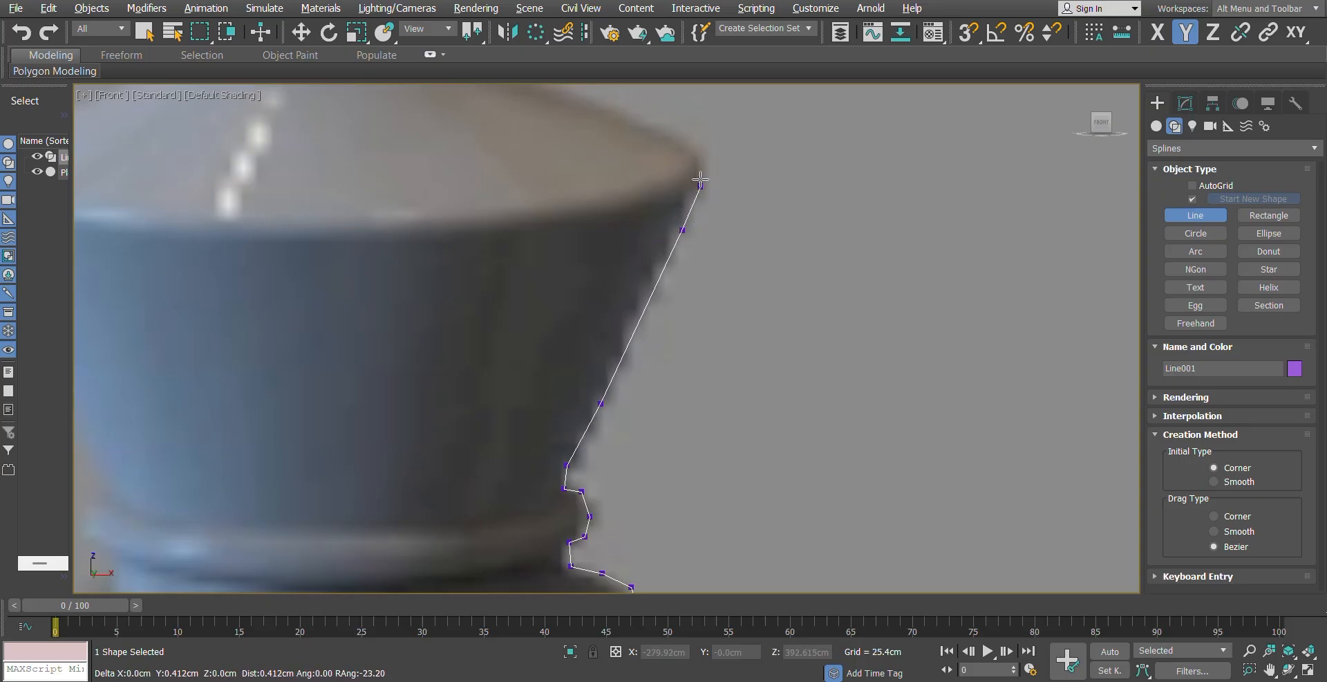
click(696, 154)
Step: Trace the sloping top of the king's head with a single straight segment ending at the base of the knob
middle_drag(562, 187, 562, 450)
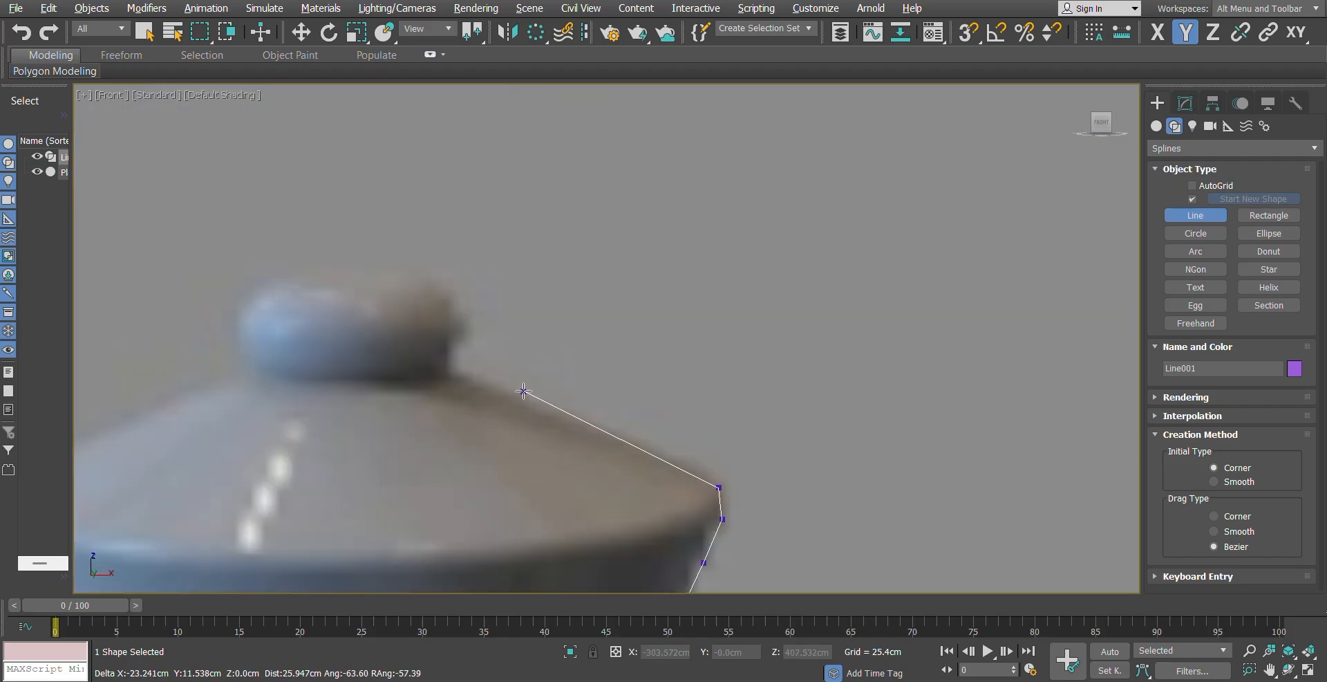
click(524, 391)
right_click(524, 391)
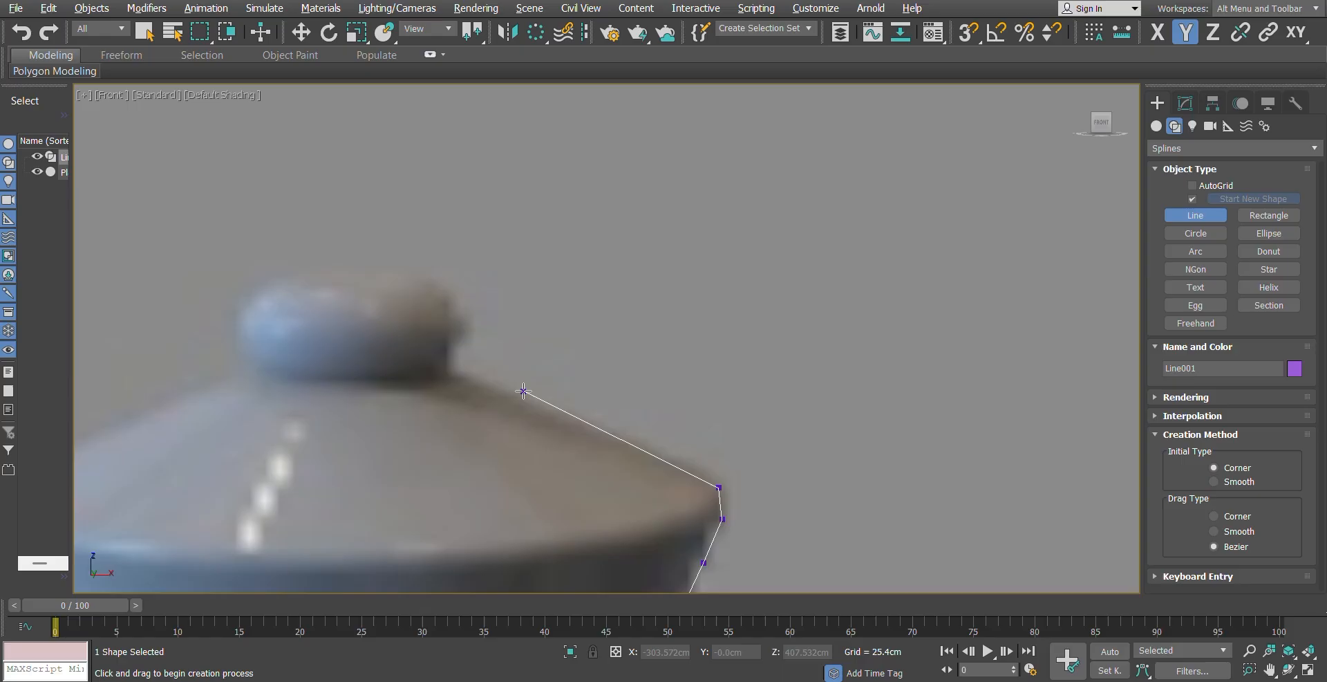
click(454, 373)
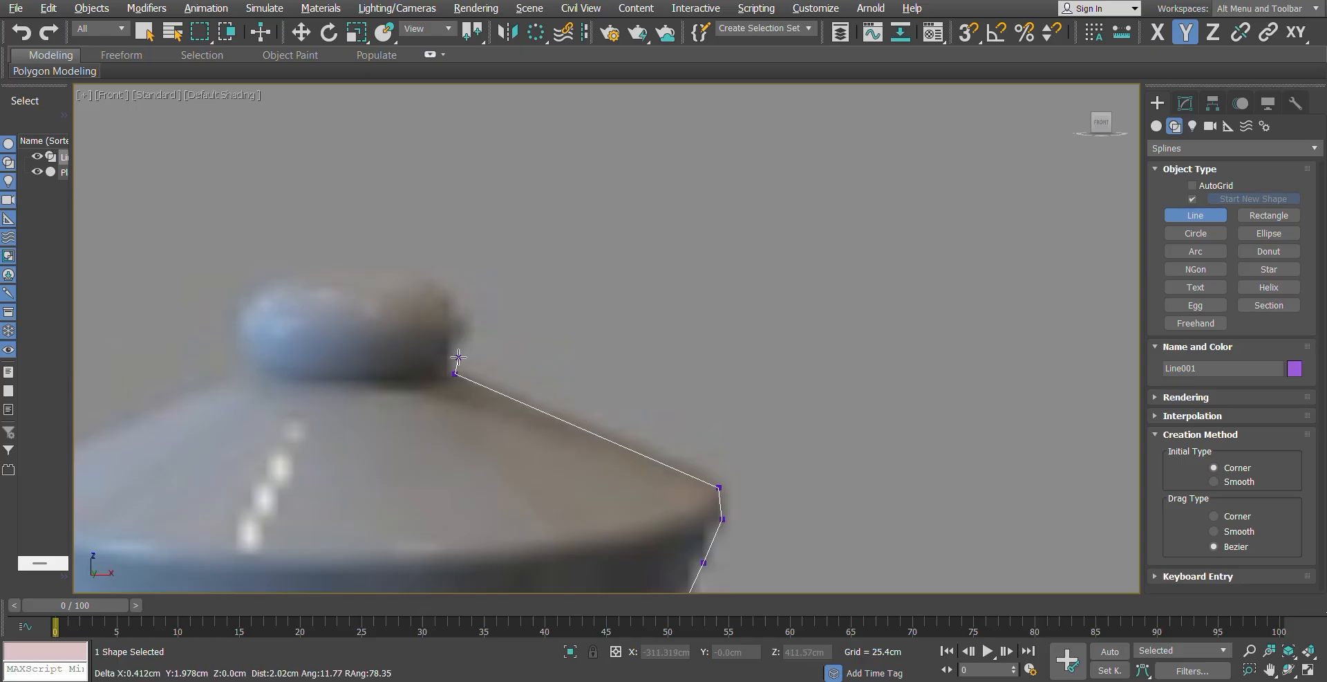
Step: Trace the knob's rounded right side and flat top to the king's centre axis and finish the line
click(458, 357)
click(463, 335)
click(459, 306)
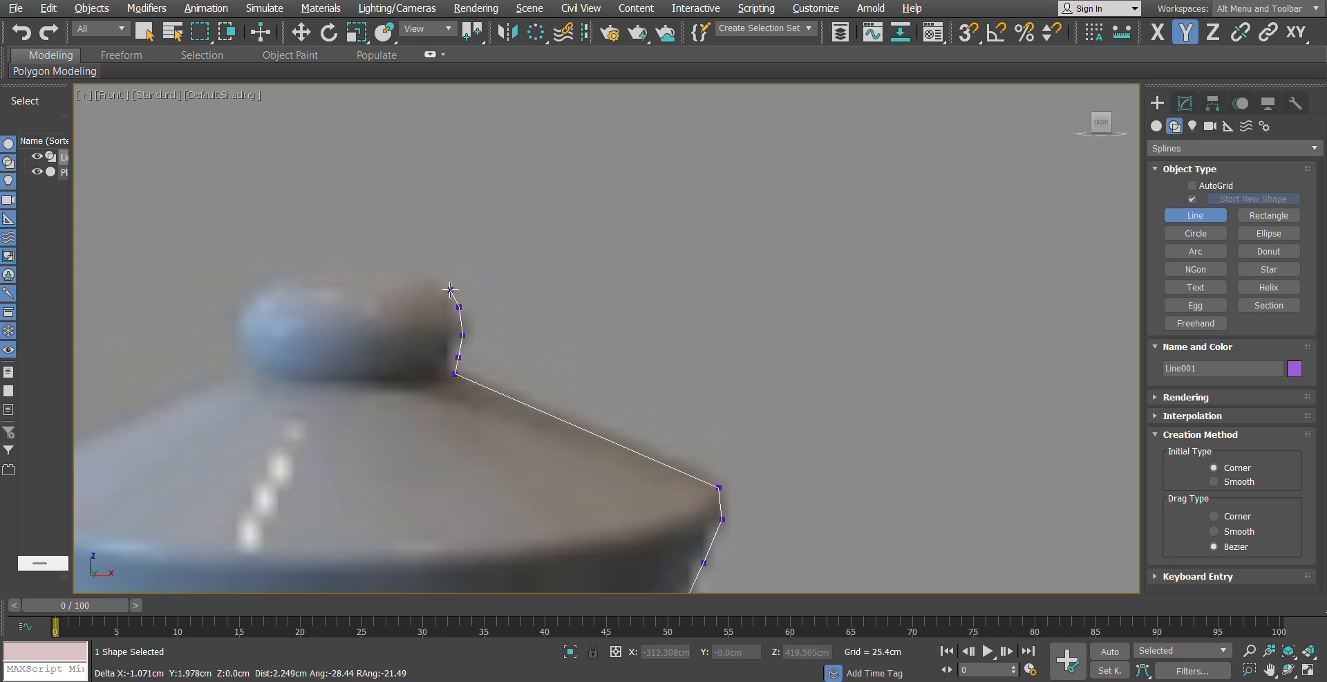
click(451, 289)
click(433, 278)
click(391, 271)
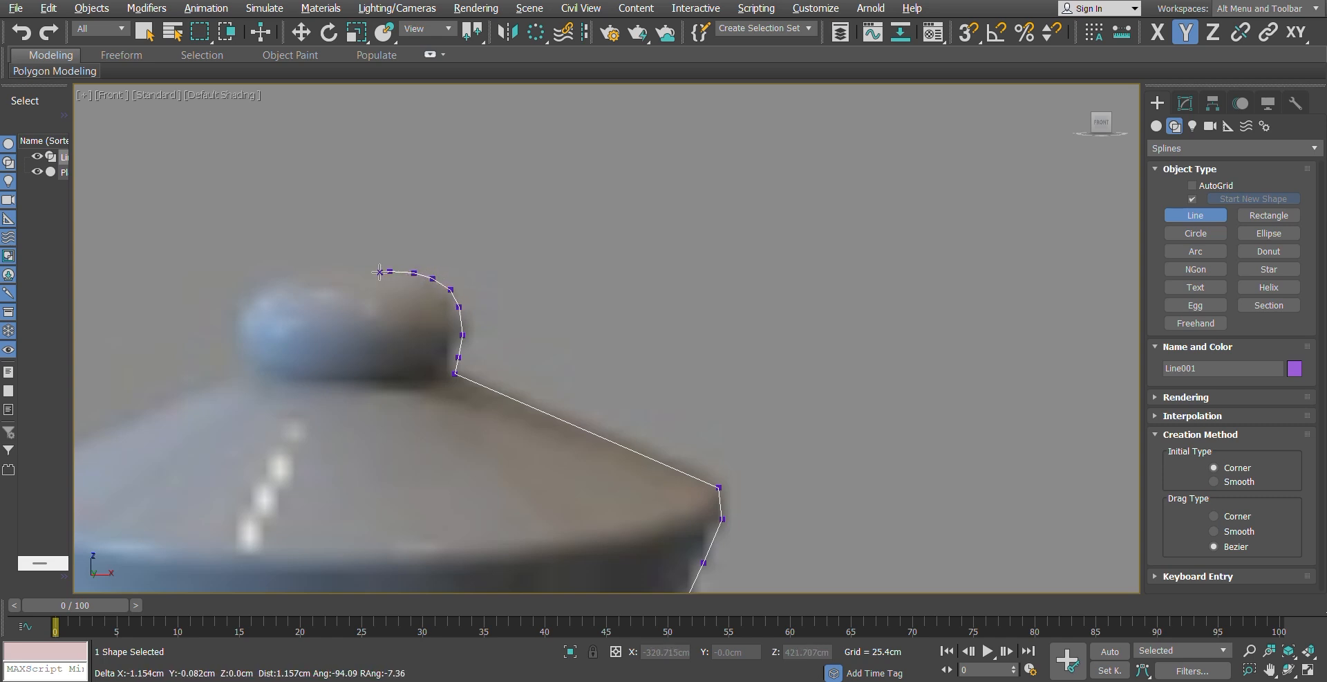
click(368, 273)
click(344, 273)
click(322, 272)
right_click(353, 393)
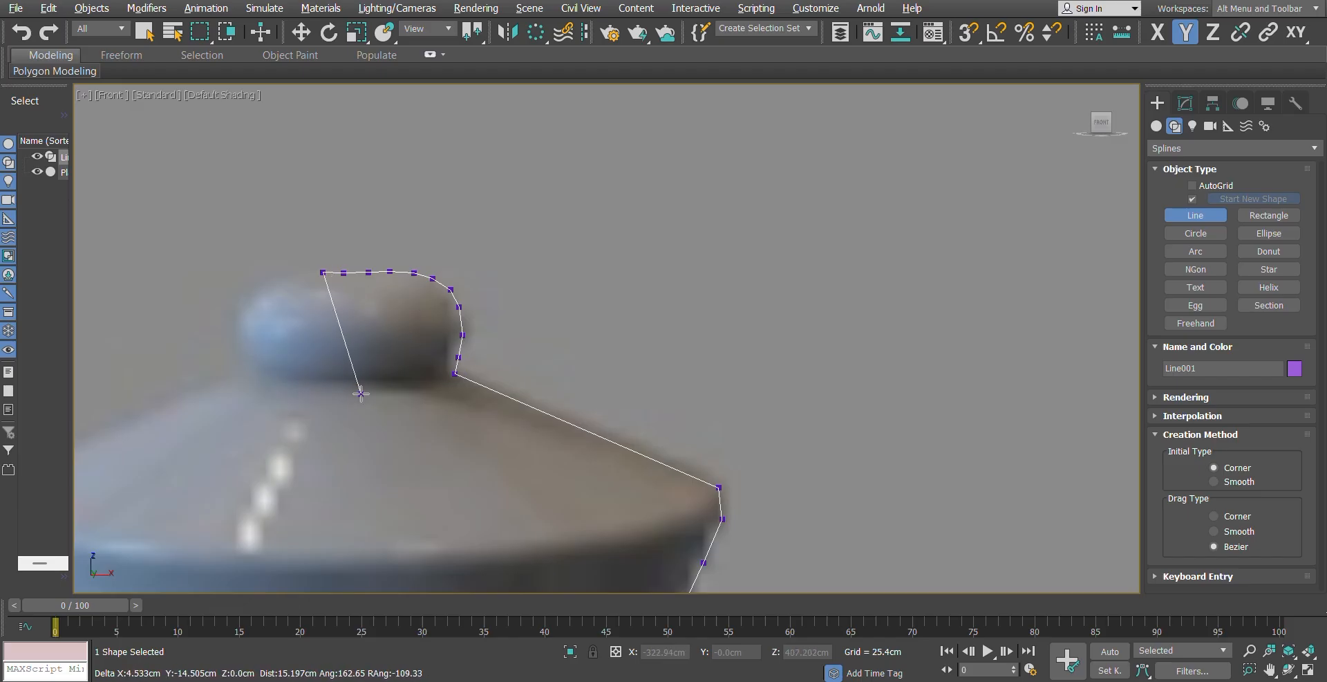
Step: Enter vertex editing on the traced spline and convert the vertices along the king's concave stem to Smooth
scroll(471, 476, down, 8)
key(w)
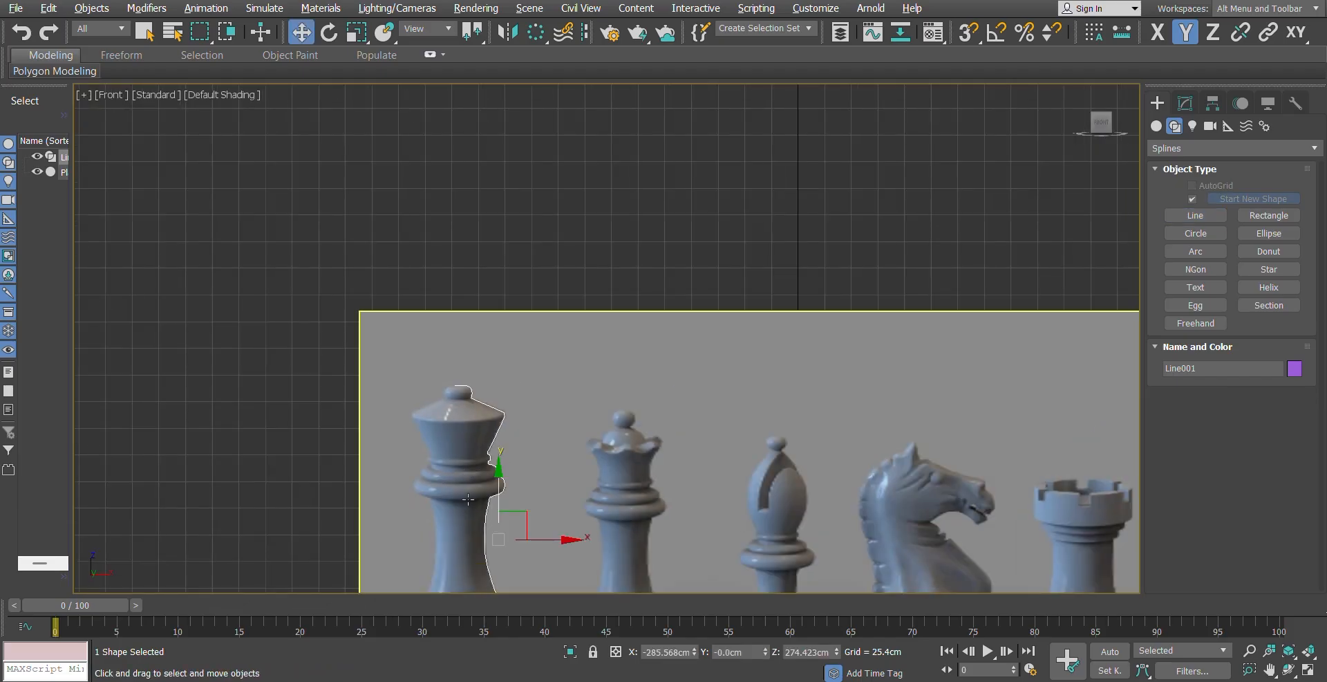
scroll(477, 442, up, 5)
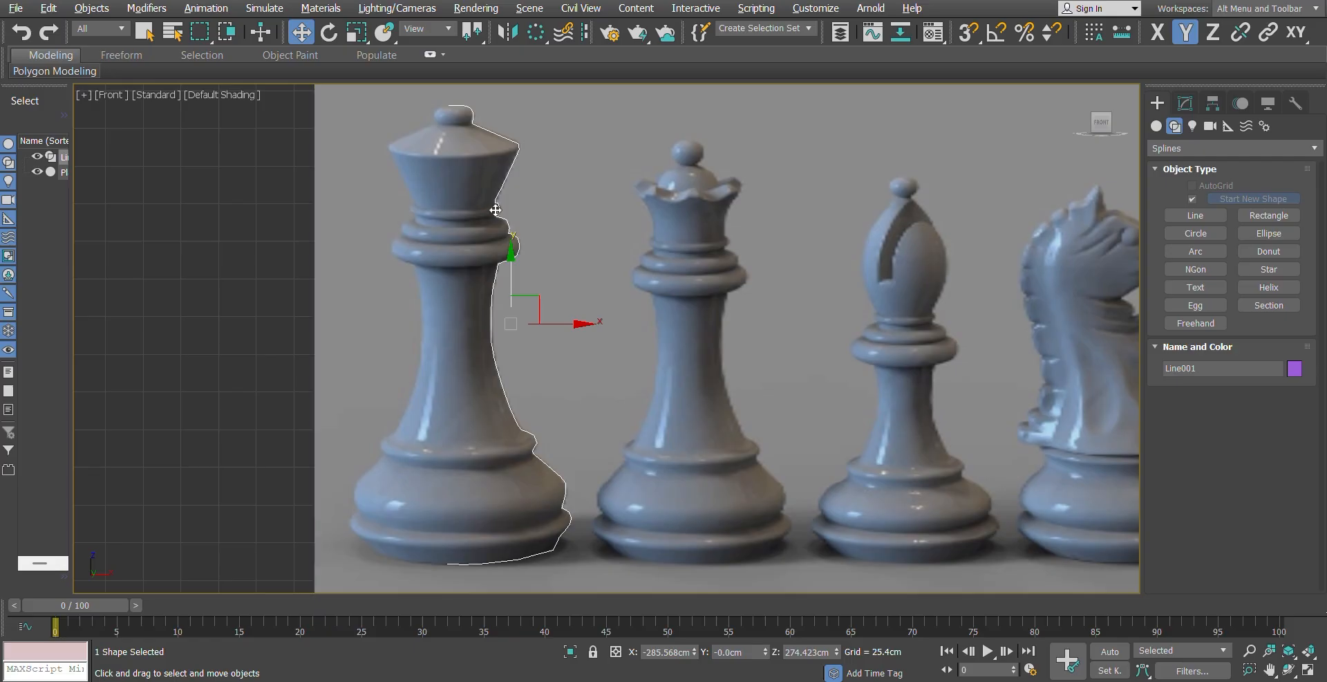
right_click(495, 211)
click(644, 298)
click(1185, 104)
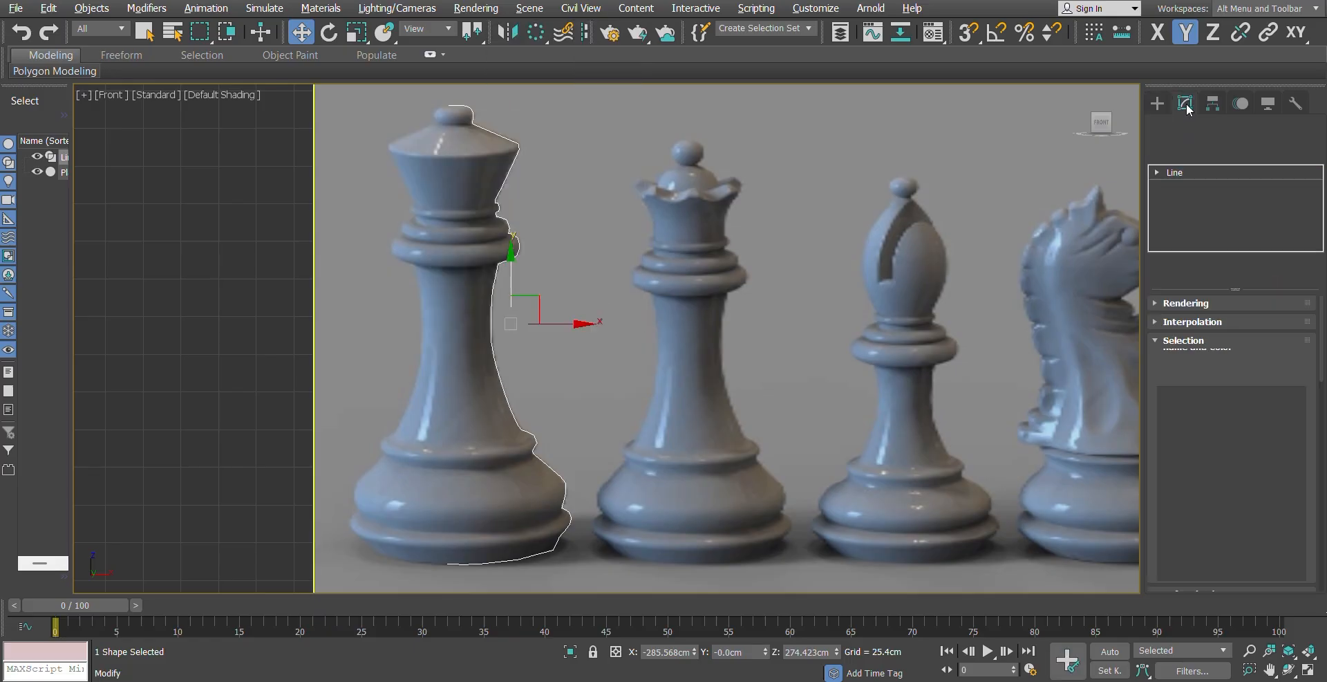
click(1207, 365)
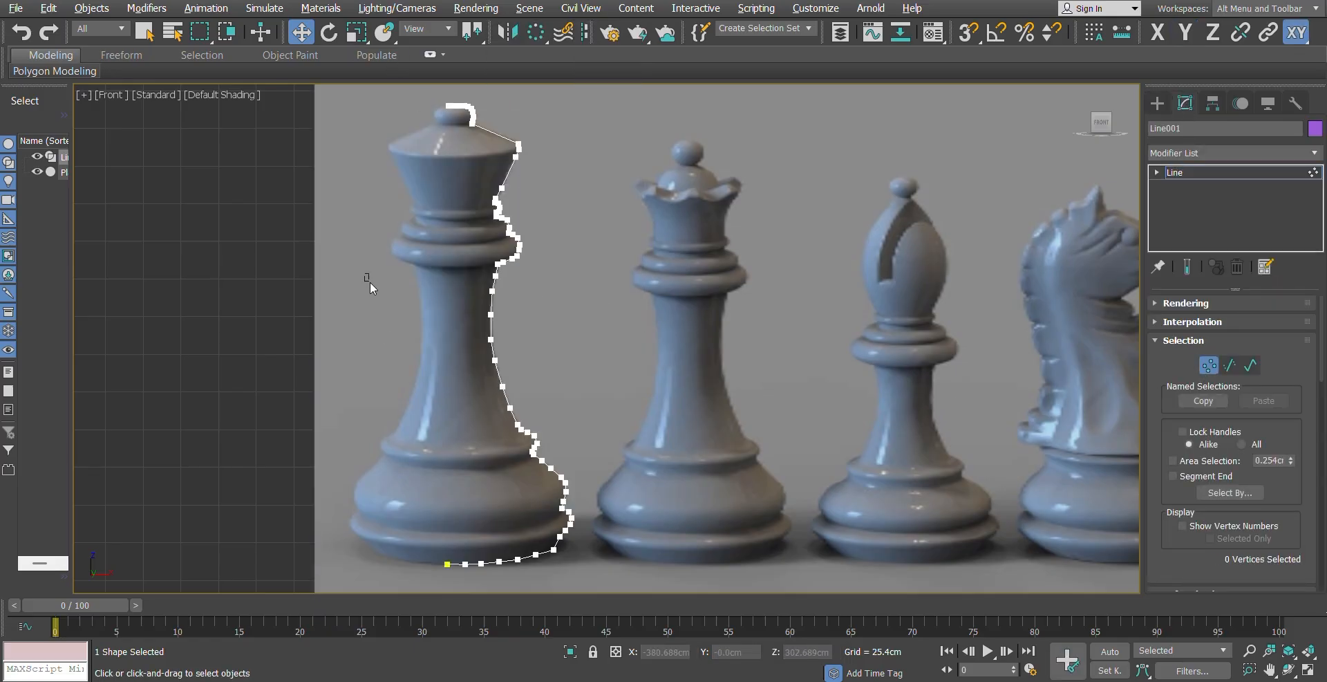
drag(365, 274, 536, 396)
right_click(487, 345)
click(457, 238)
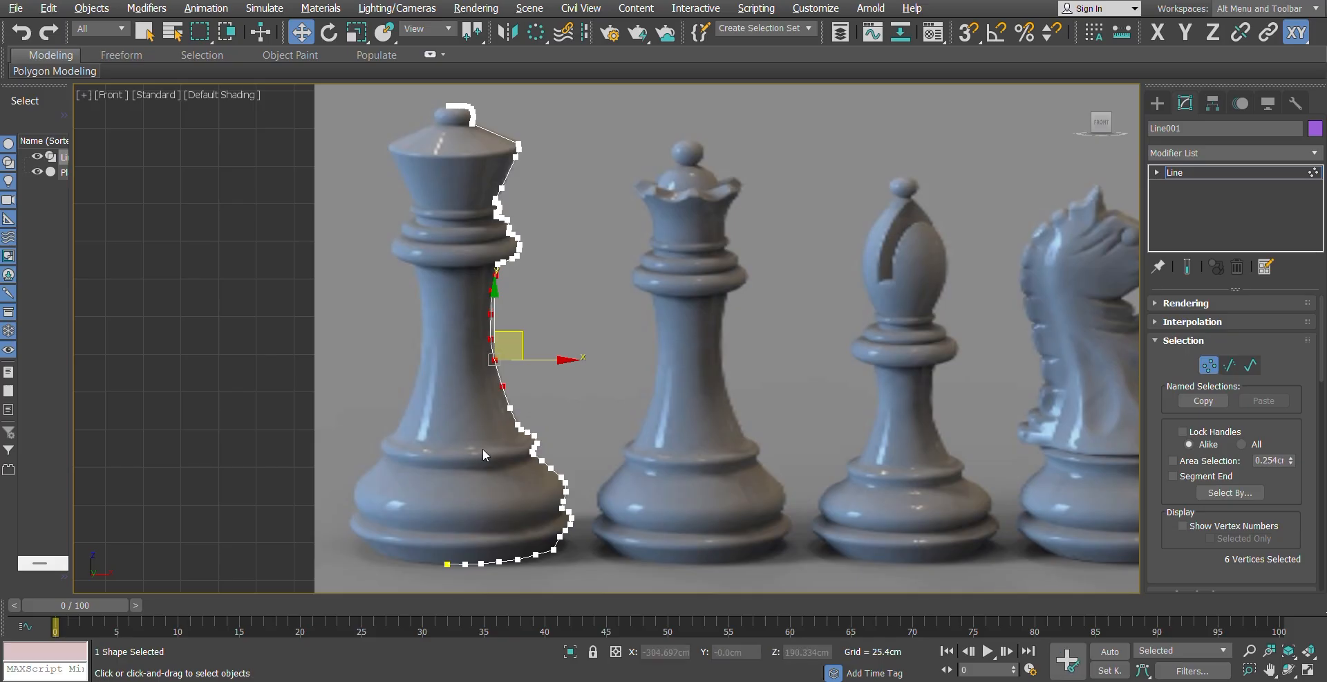
Step: Convert the vertices along the bulging body of the king's base to Smooth
scroll(427, 331, up, 5)
drag(629, 503, 630, 531)
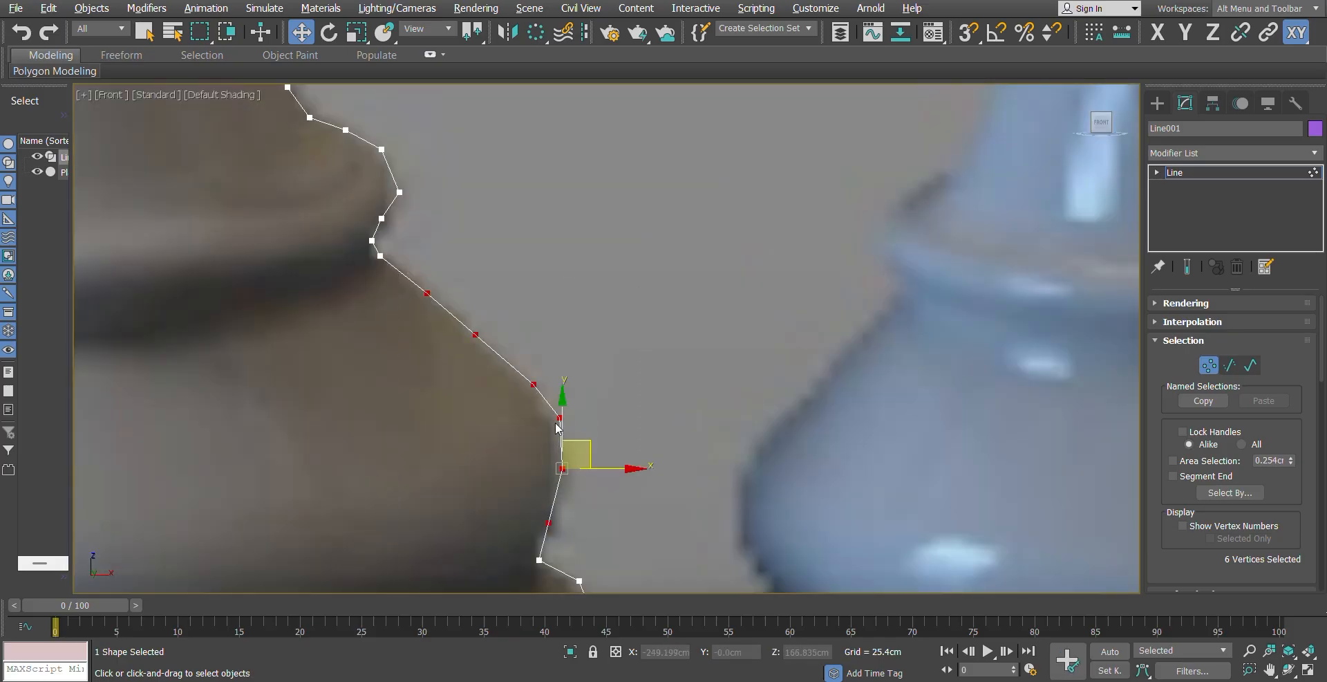
right_click(524, 377)
click(671, 323)
scroll(488, 345, down, 5)
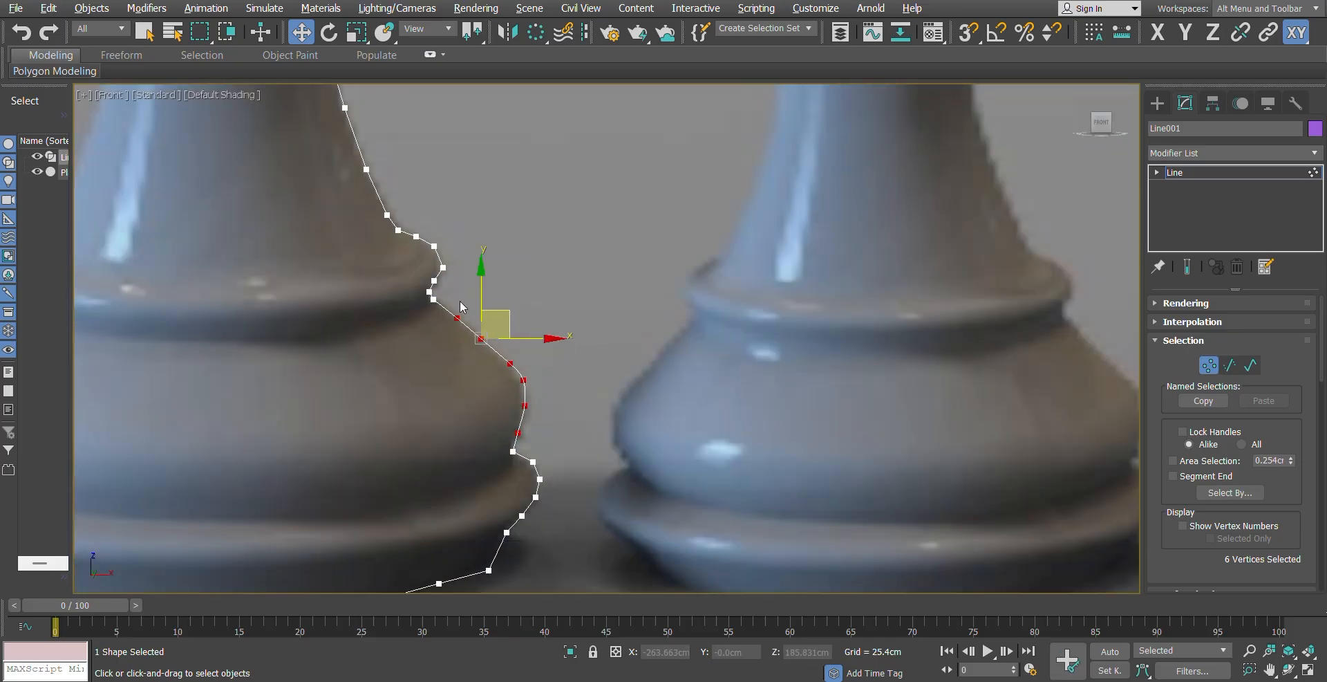
Step: Convert the vertices of the ring at the stem's foot to Smooth and move its outermost vertex slightly inward
scroll(376, 333, up, 5)
drag(517, 459, 561, 495)
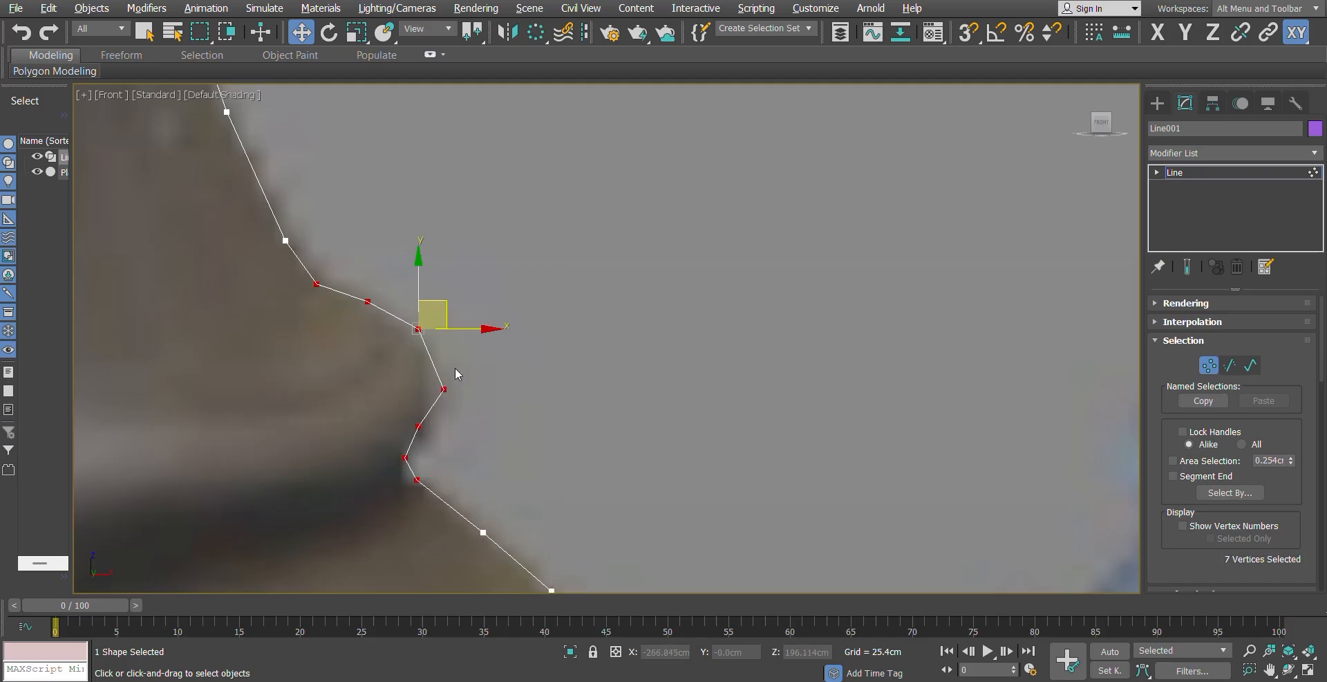
right_click(417, 319)
click(402, 237)
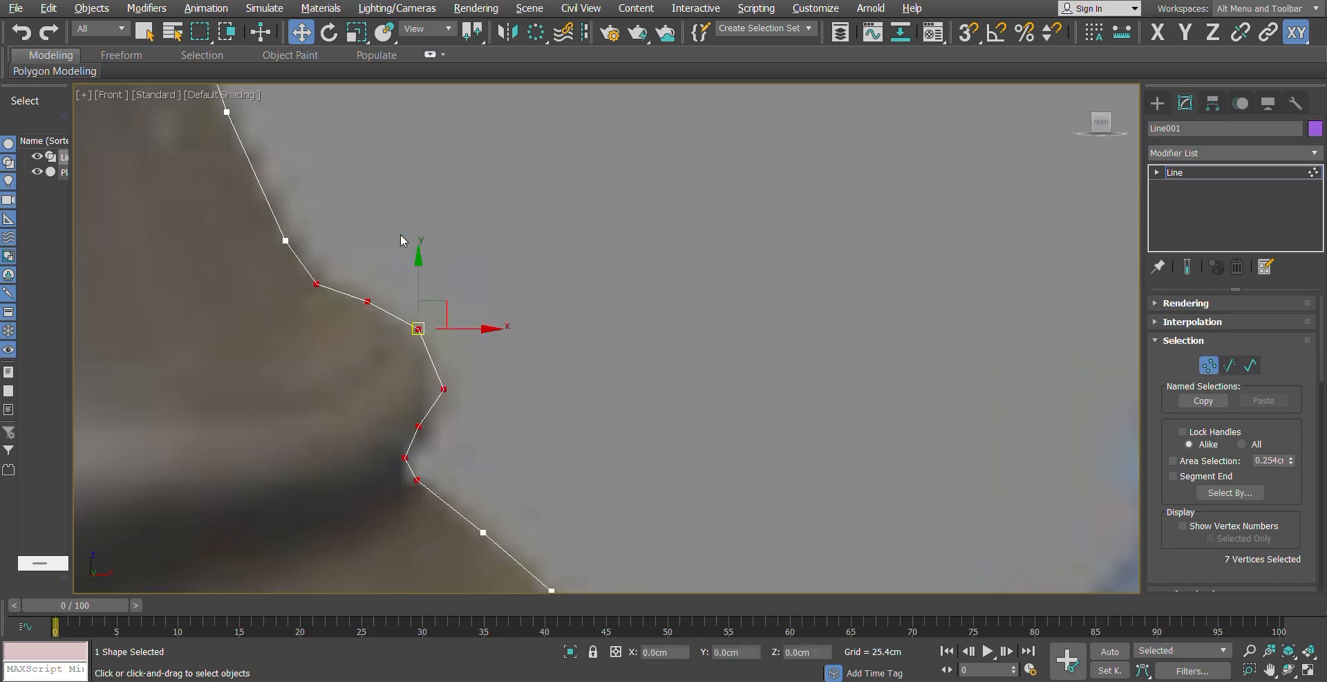
click(444, 389)
drag(444, 388, 436, 391)
scroll(456, 408, down, 5)
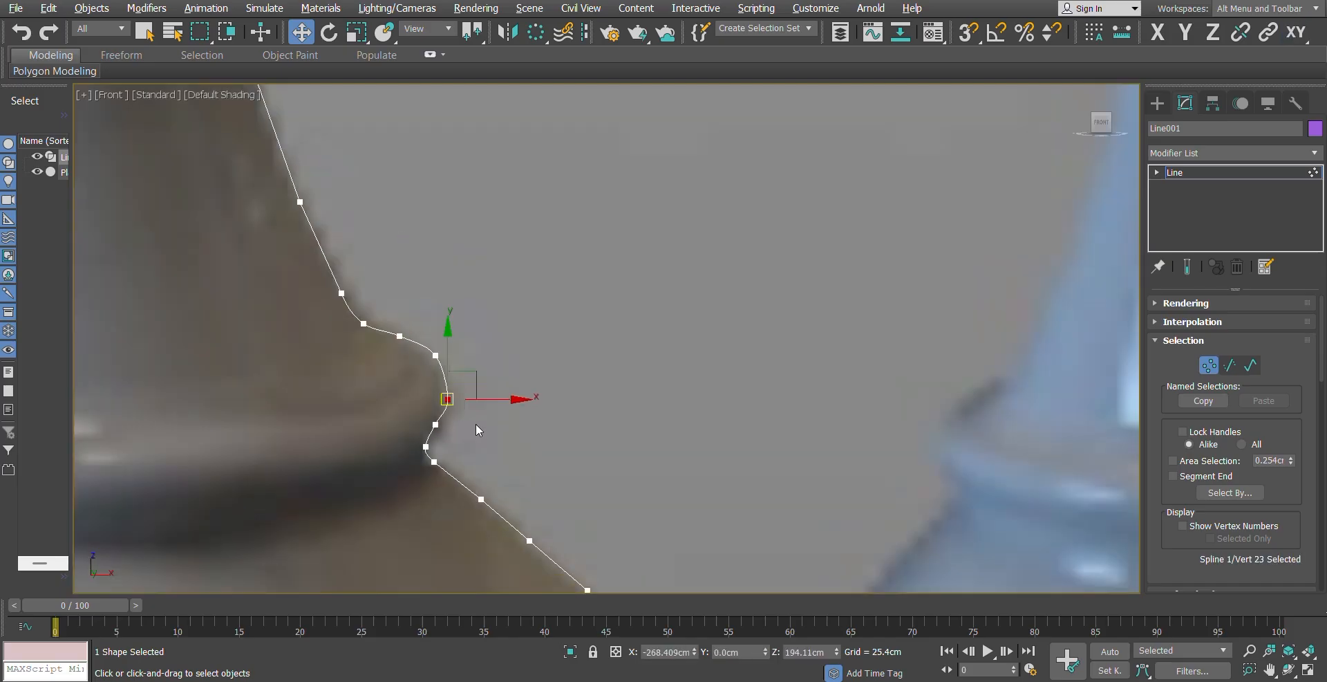
Step: Convert the vertices around the lowest rim of the king's base to Smooth
scroll(529, 464, up, 6)
drag(482, 319, 633, 539)
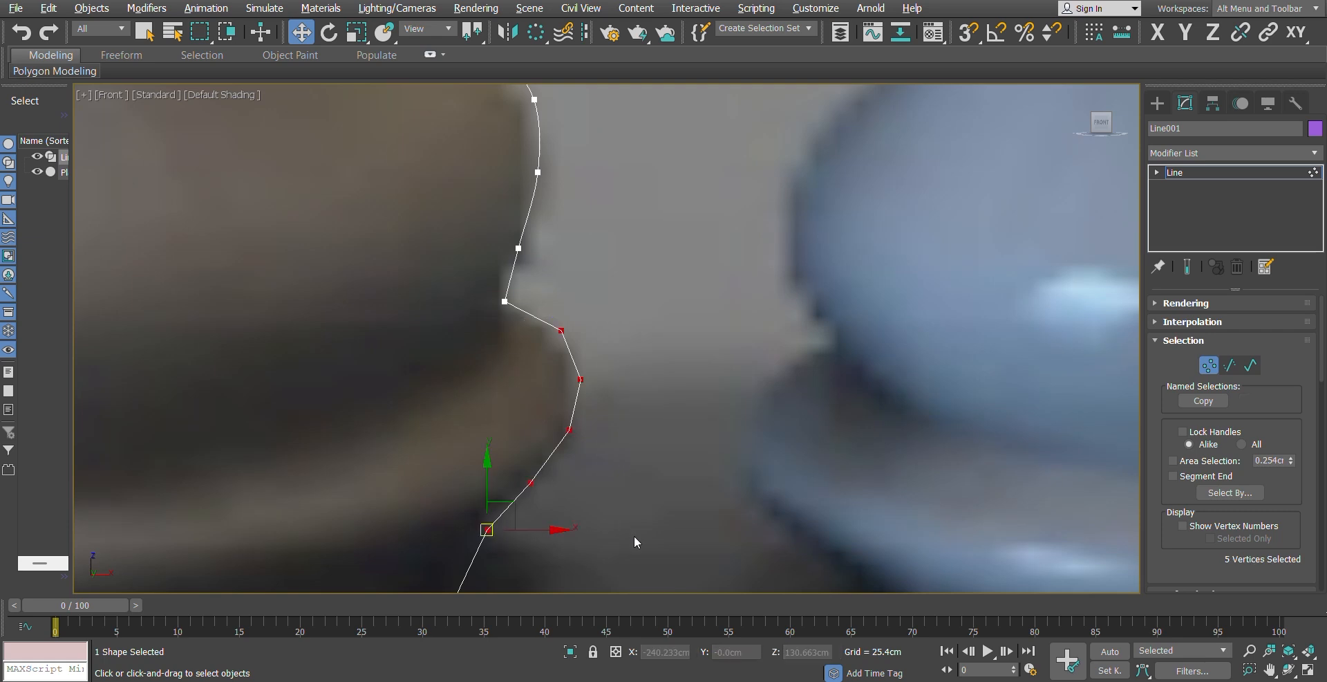
right_click(566, 383)
click(533, 361)
scroll(543, 302, down, 5)
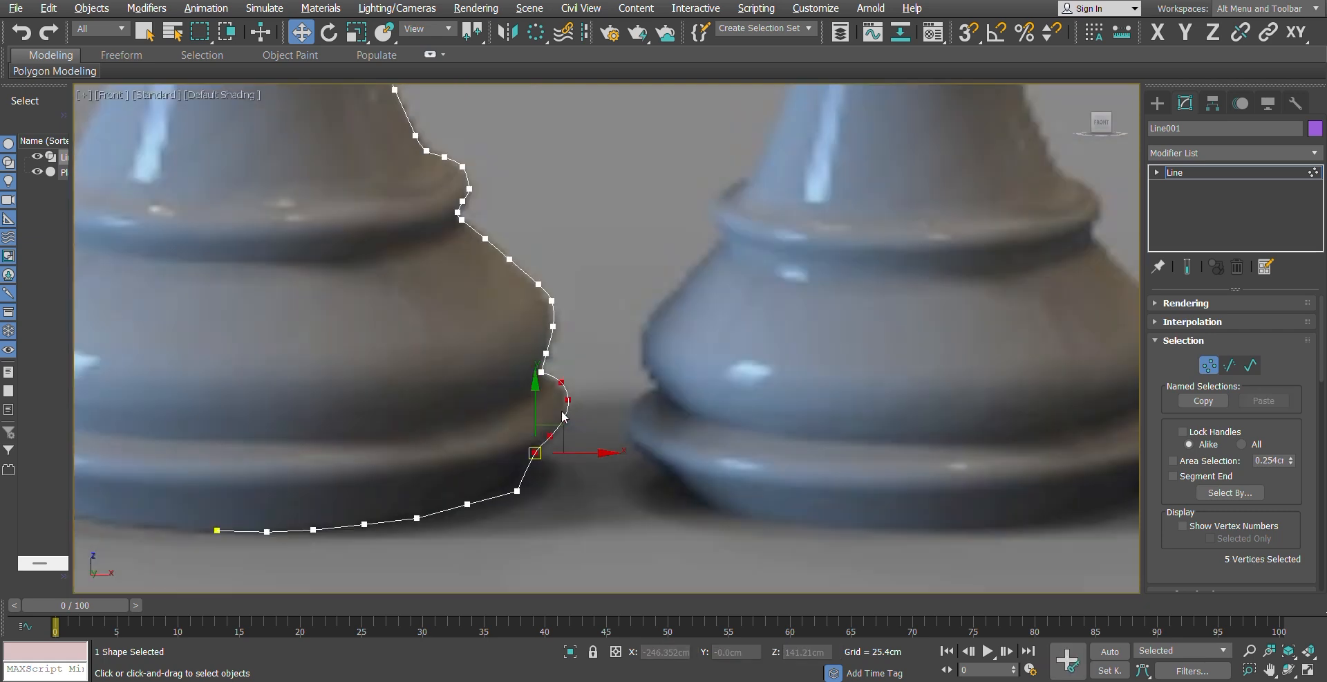
Step: Convert the corner vertex at the bottom edge of the base to Smooth and move it slightly outward and up
scroll(535, 516, up, 6)
right_click(513, 348)
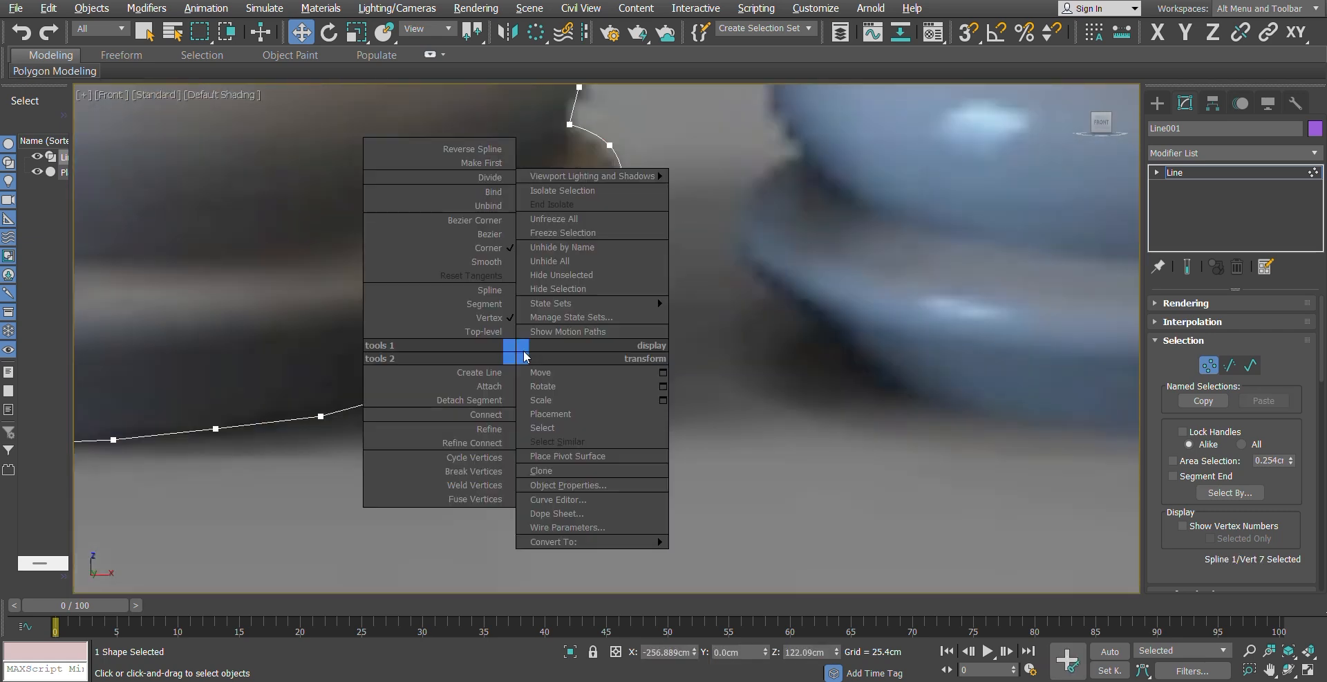
click(496, 260)
drag(529, 365, 541, 343)
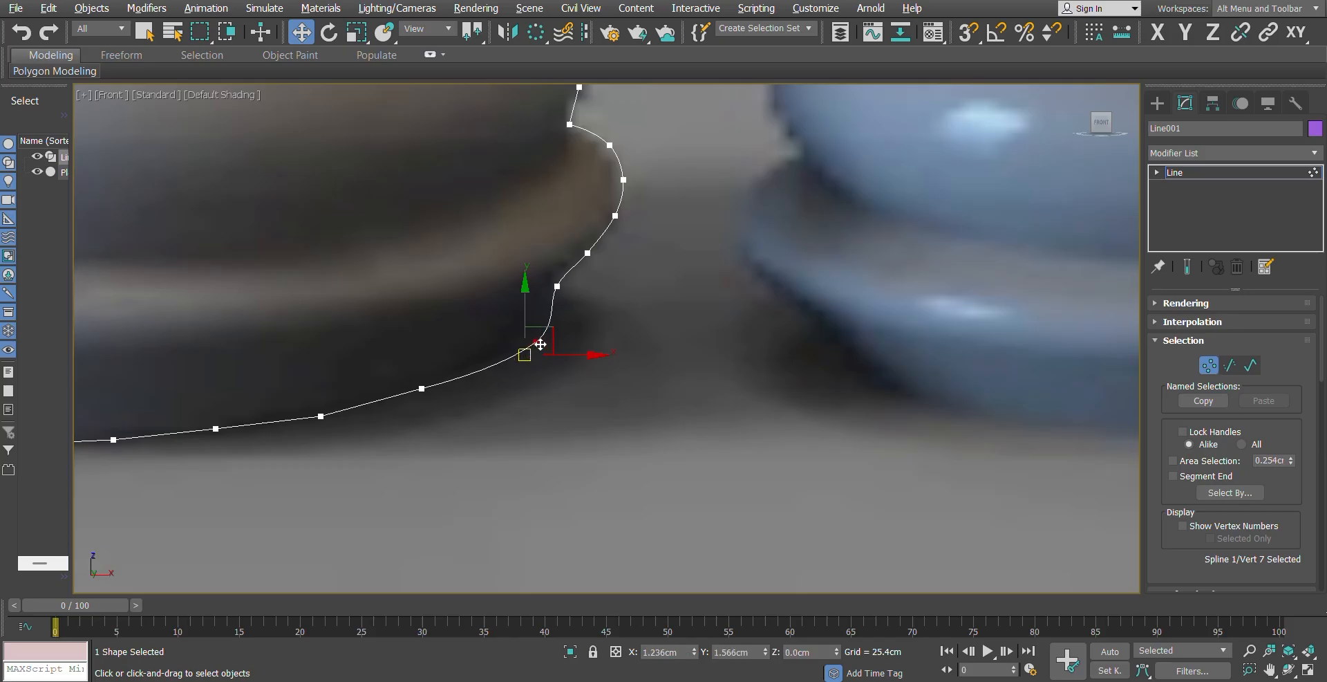
Step: Inspect the smoothed profile from the king's base up to the upper collar against the reference image
scroll(553, 359, down, 5)
scroll(511, 401, up, 6)
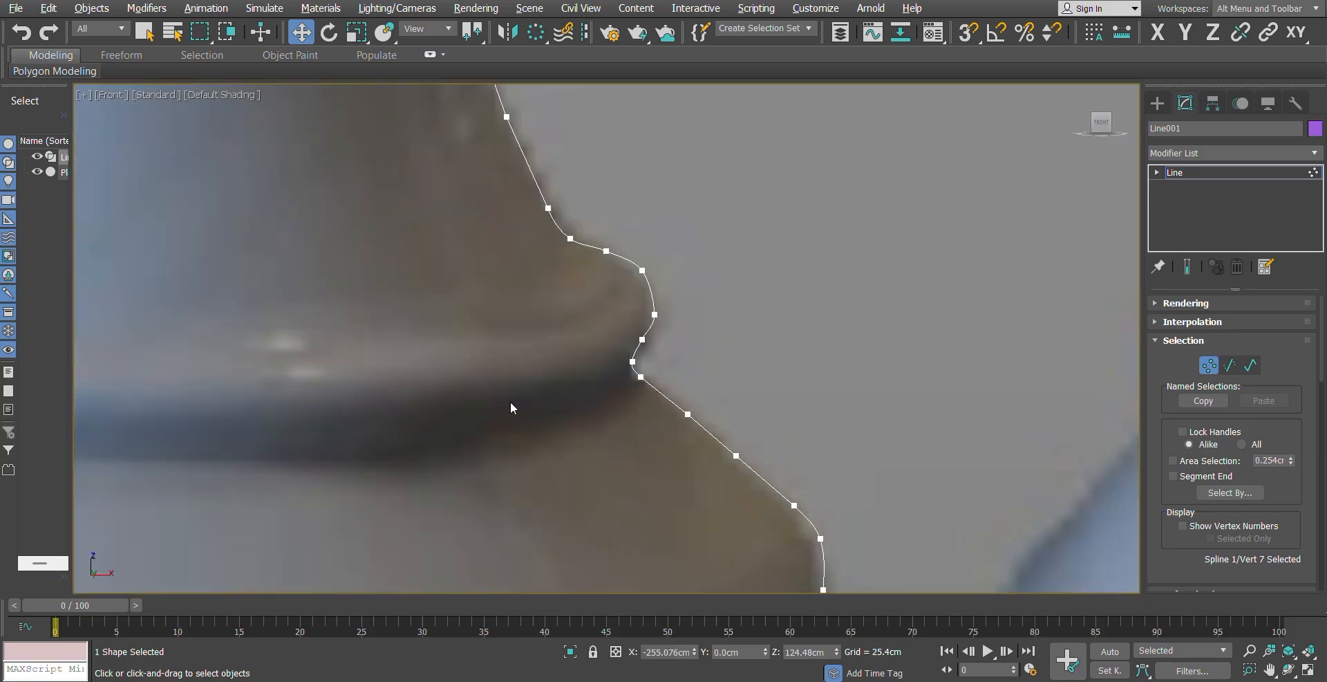
scroll(511, 368, down, 2)
scroll(511, 368, down, 4)
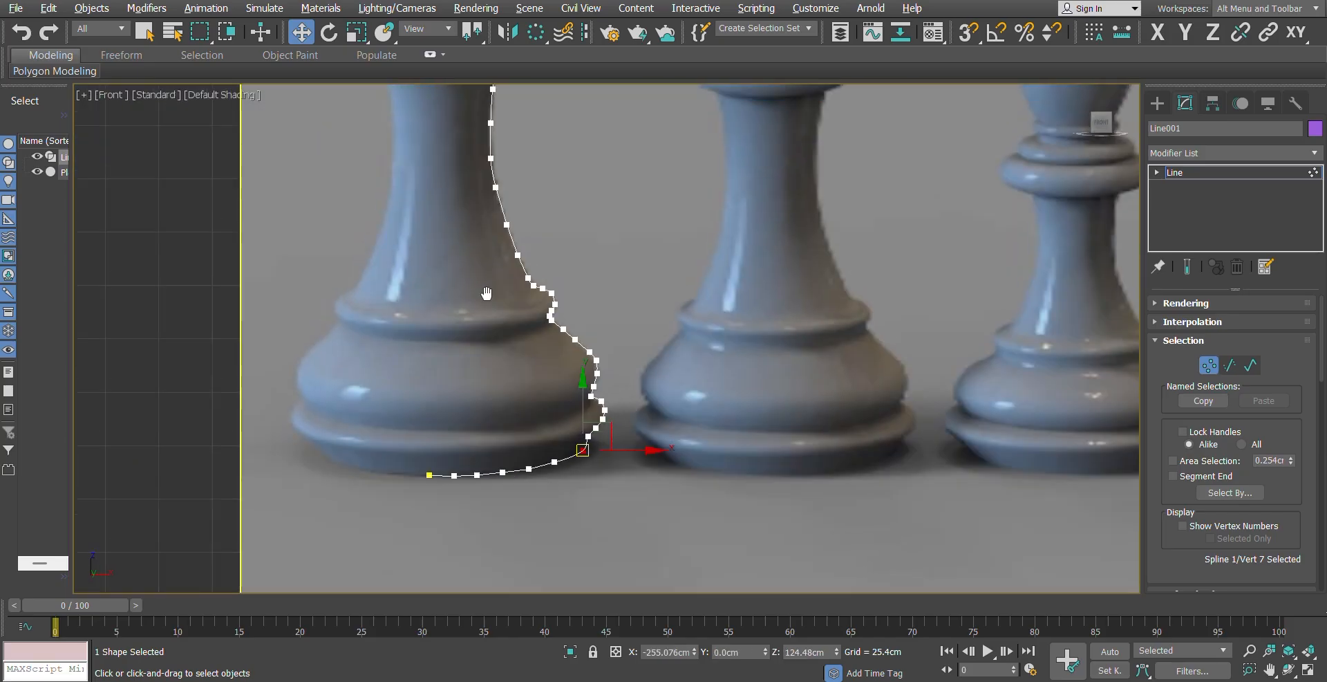
scroll(507, 391, up, 8)
scroll(507, 398, down, 5)
scroll(525, 409, up, 7)
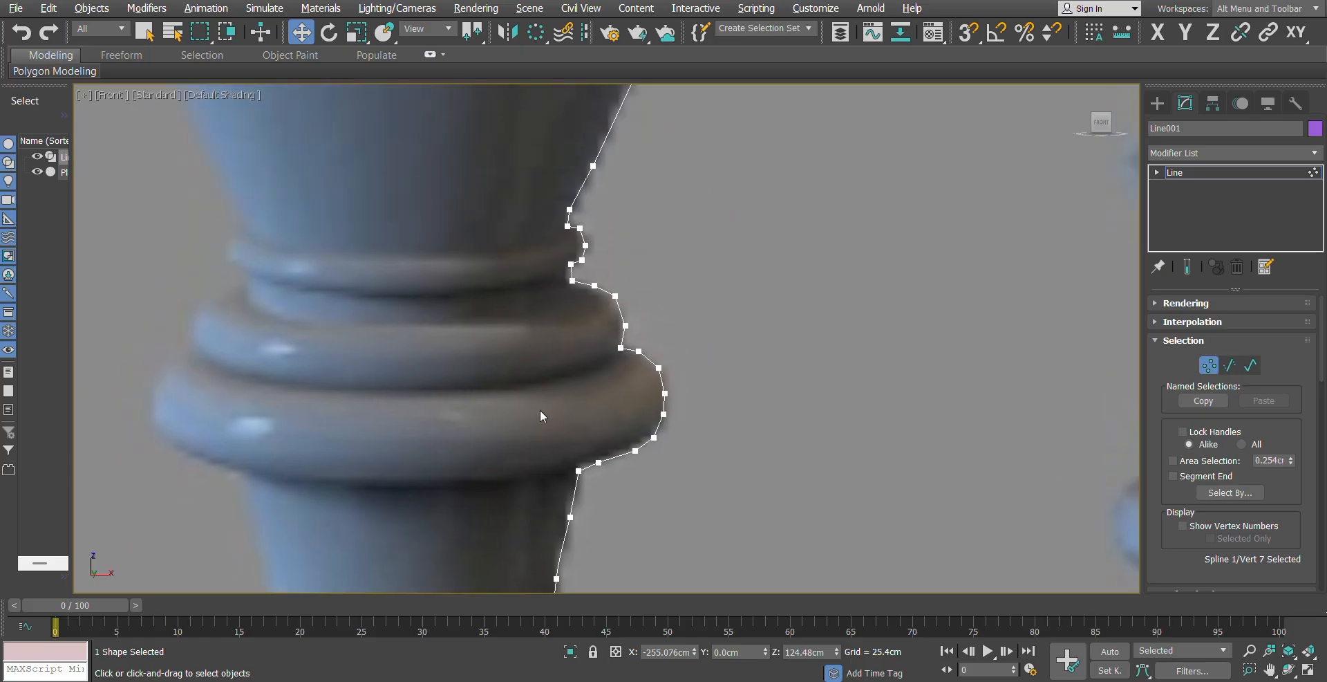
scroll(592, 416, down, 5)
scroll(673, 500, up, 1)
scroll(657, 494, down, 3)
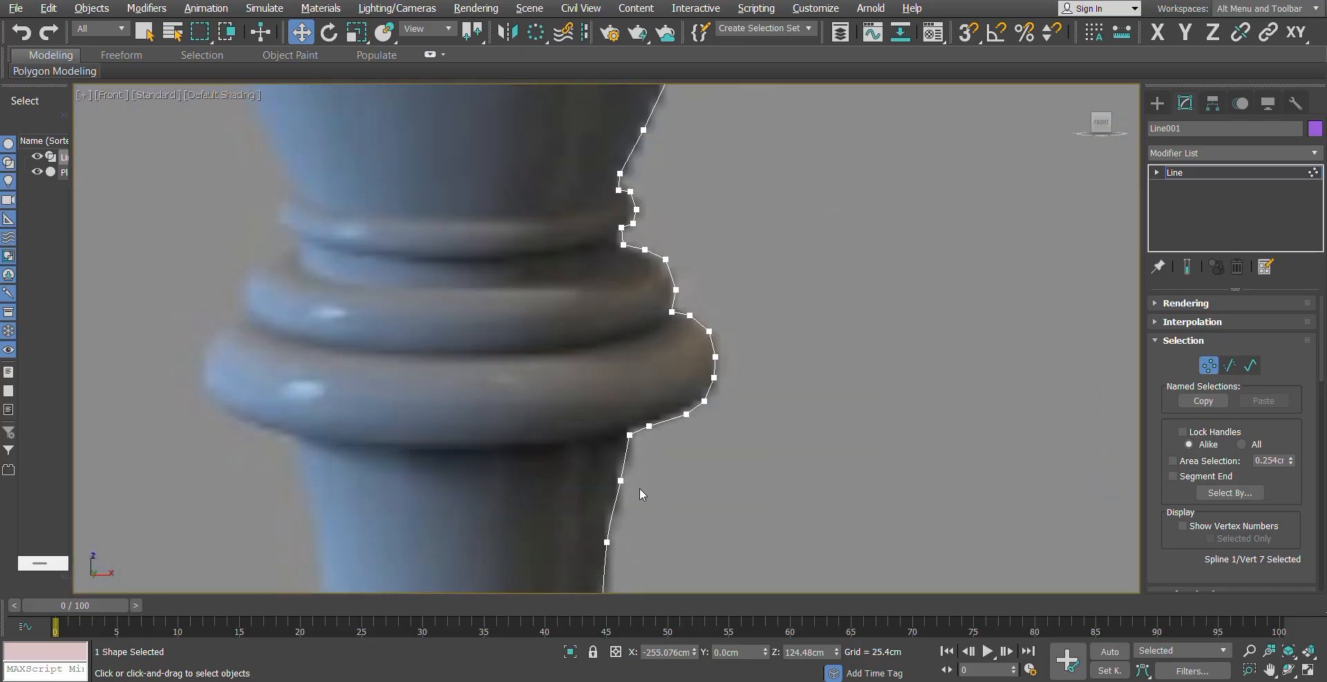
Step: Move the vertex where the stem meets the underside of the upper collar slightly up into the corner
scroll(640, 487, up, 8)
middle_drag(585, 288, 589, 428)
click(628, 303)
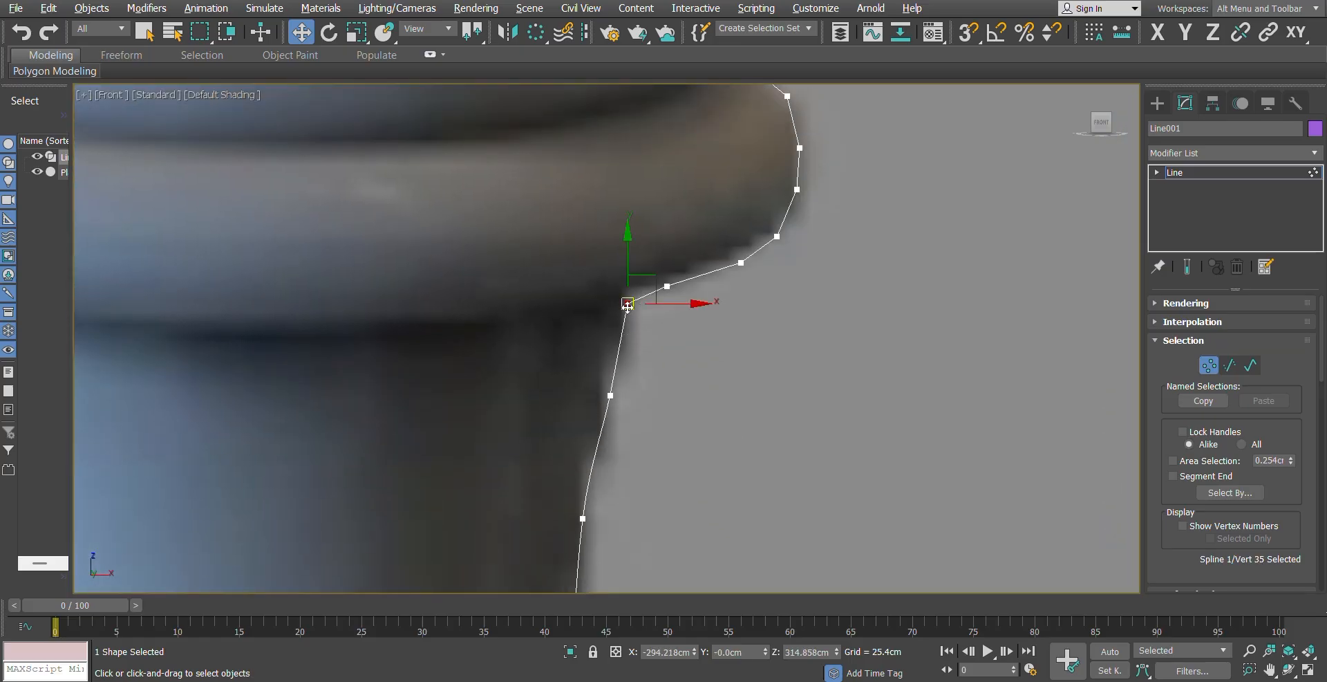
drag(627, 304, 626, 295)
Step: Check the upper collar's outline against the reference and leave vertex editing of the profile spline
scroll(619, 376, down, 5)
scroll(610, 362, up, 1)
scroll(607, 394, up, 6)
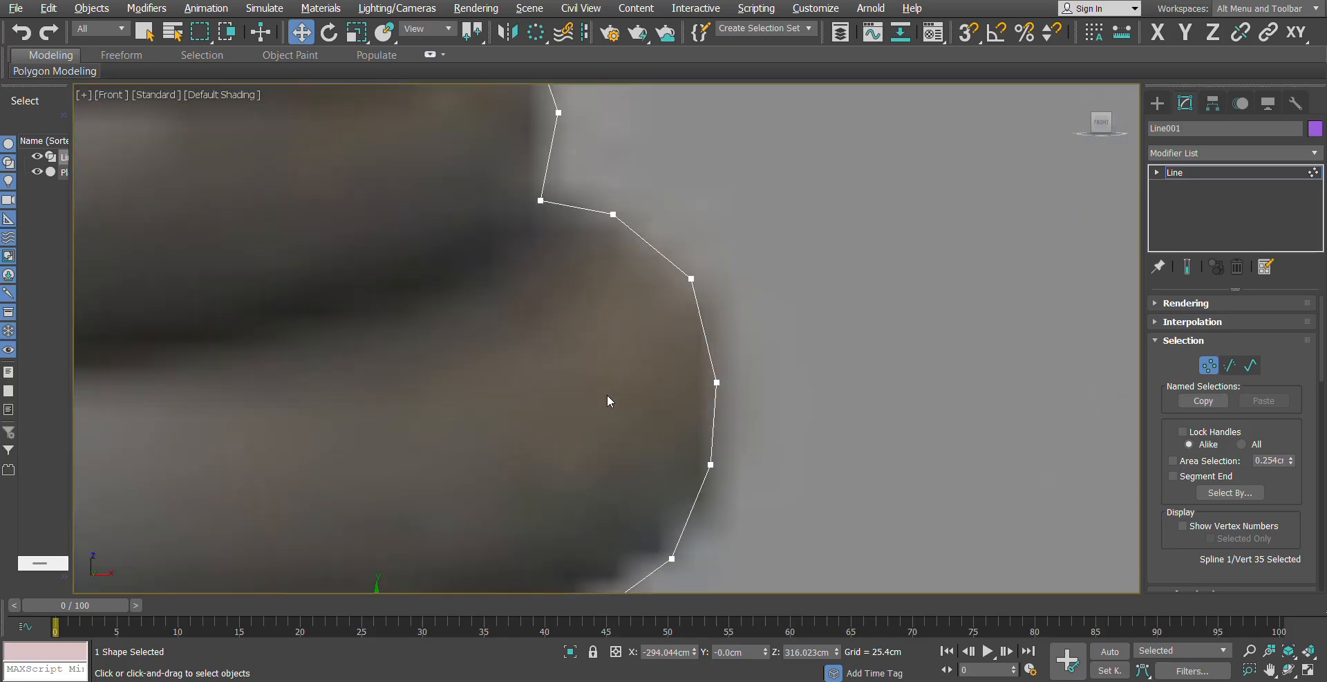
scroll(607, 394, down, 5)
scroll(564, 242, up, 3)
scroll(545, 232, down, 10)
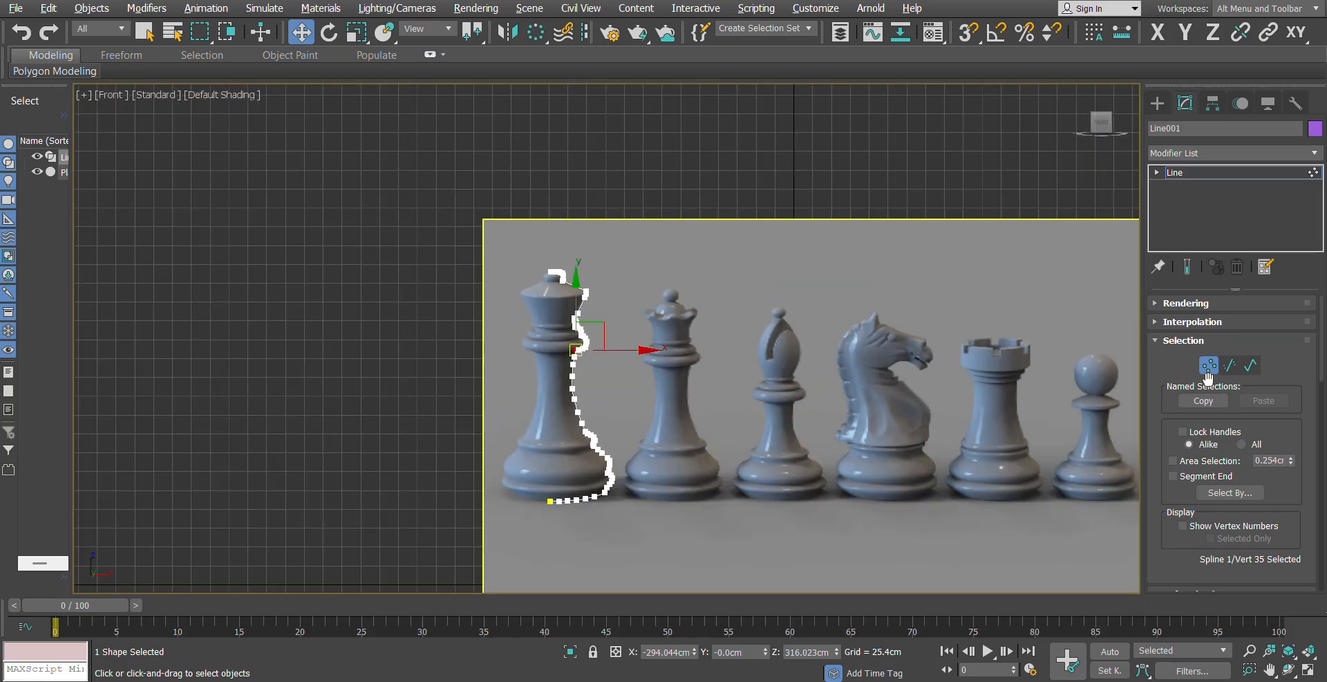
click(1209, 367)
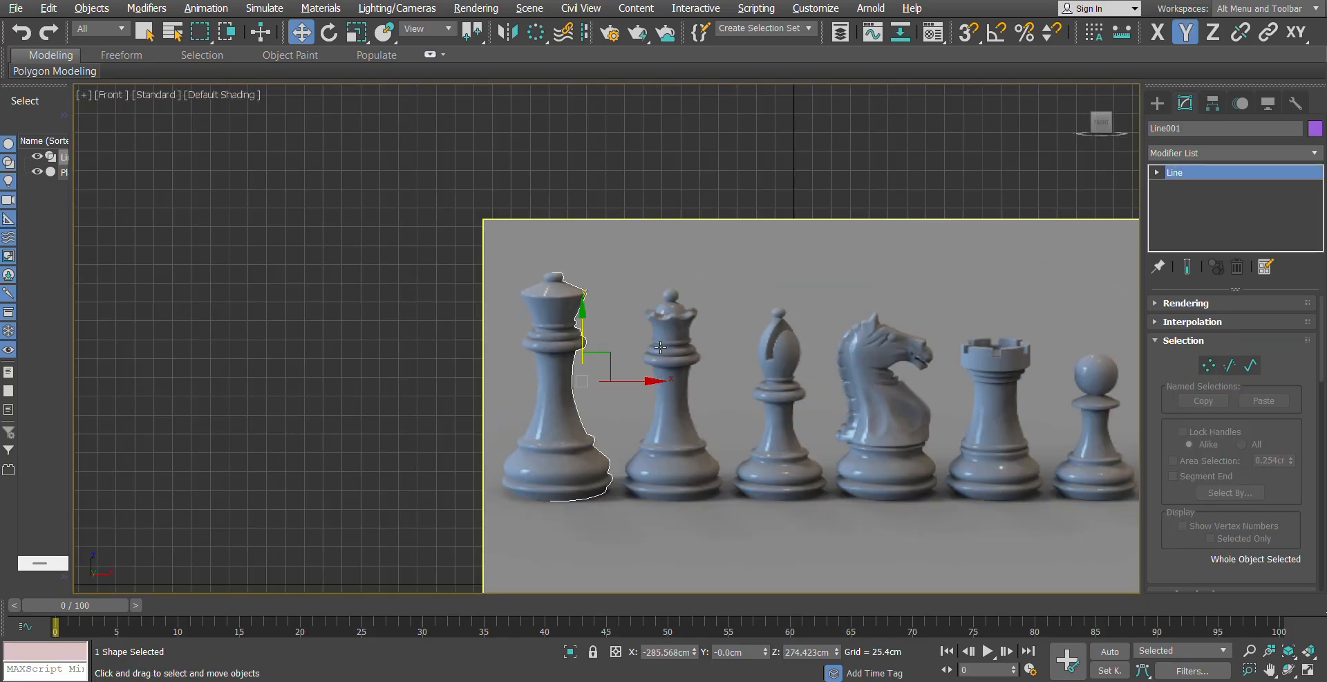
scroll(674, 347, up, 2)
click(1295, 153)
click(770, 134)
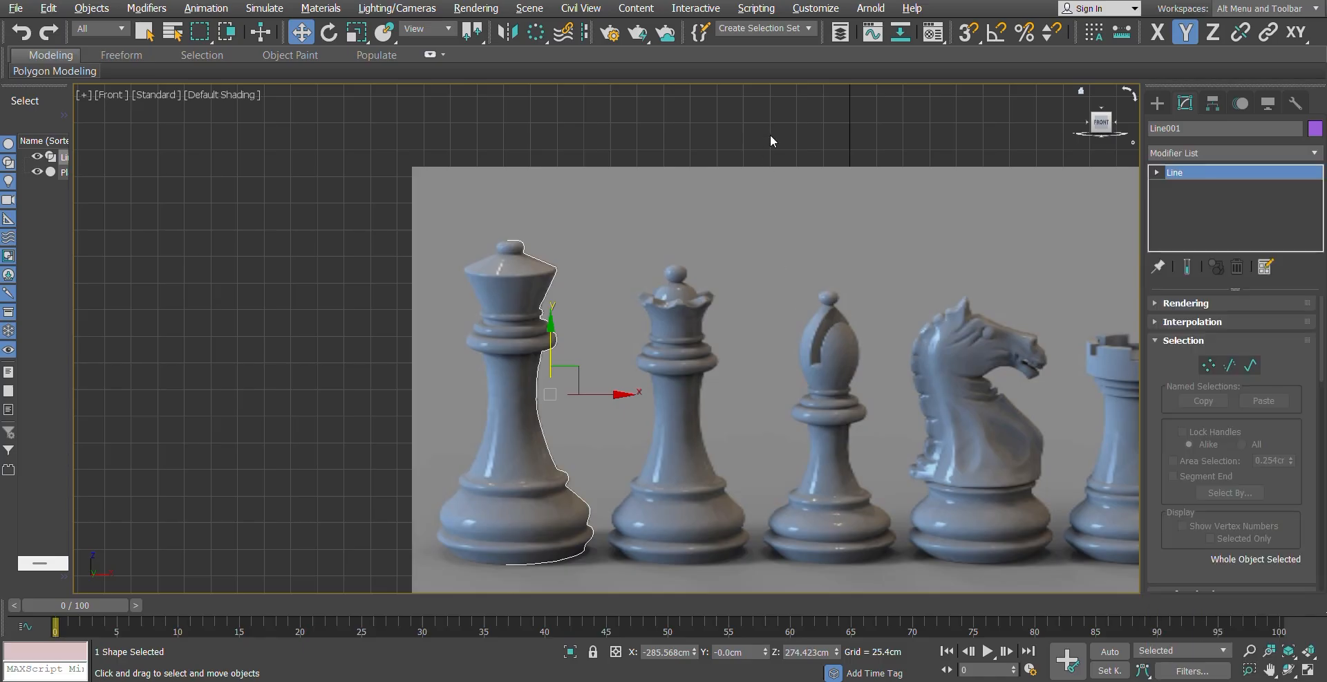
Step: Move only the spline's pivot to the bottom end of the profile on the king's centre axis
click(1213, 103)
click(1232, 214)
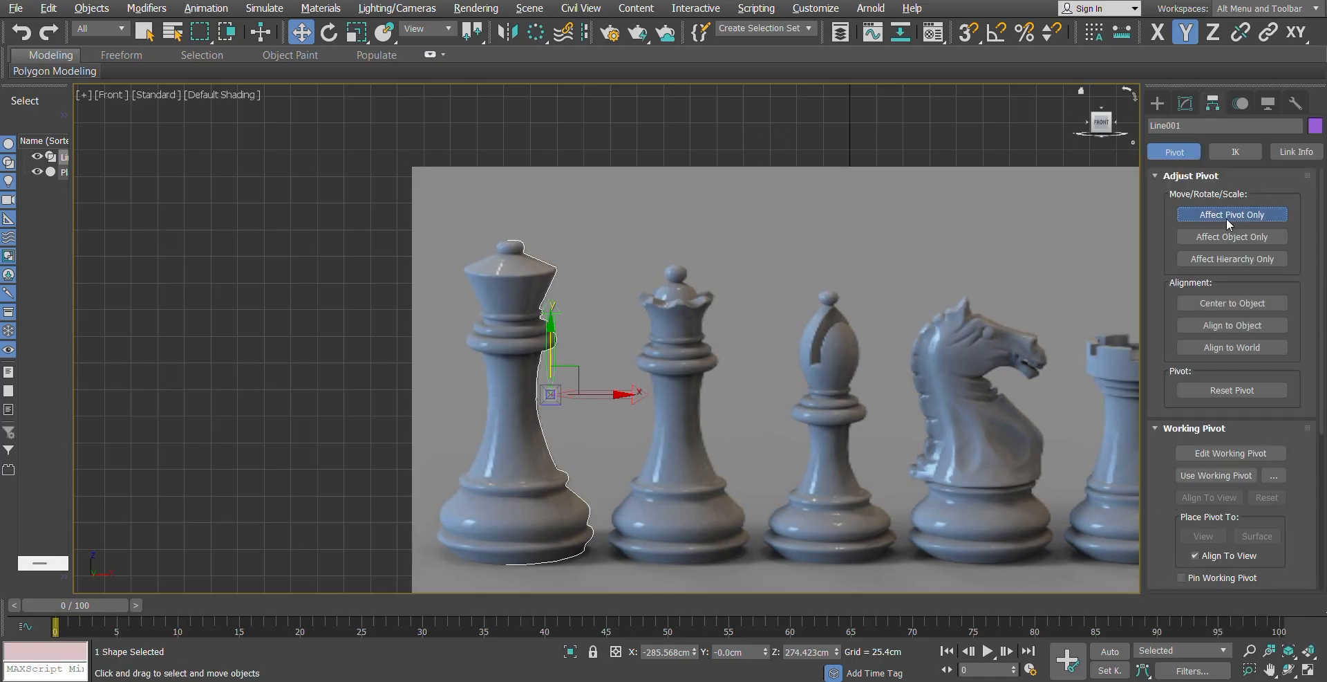
drag(550, 394, 515, 558)
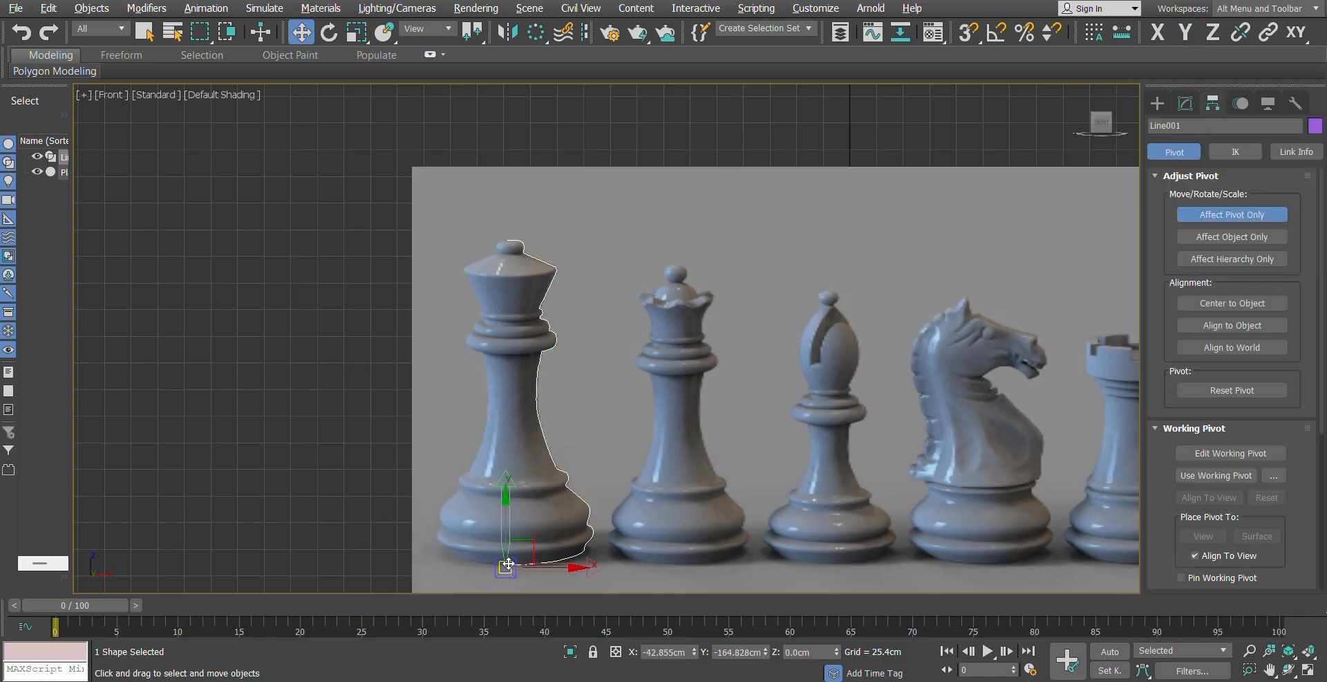
click(541, 270)
click(541, 269)
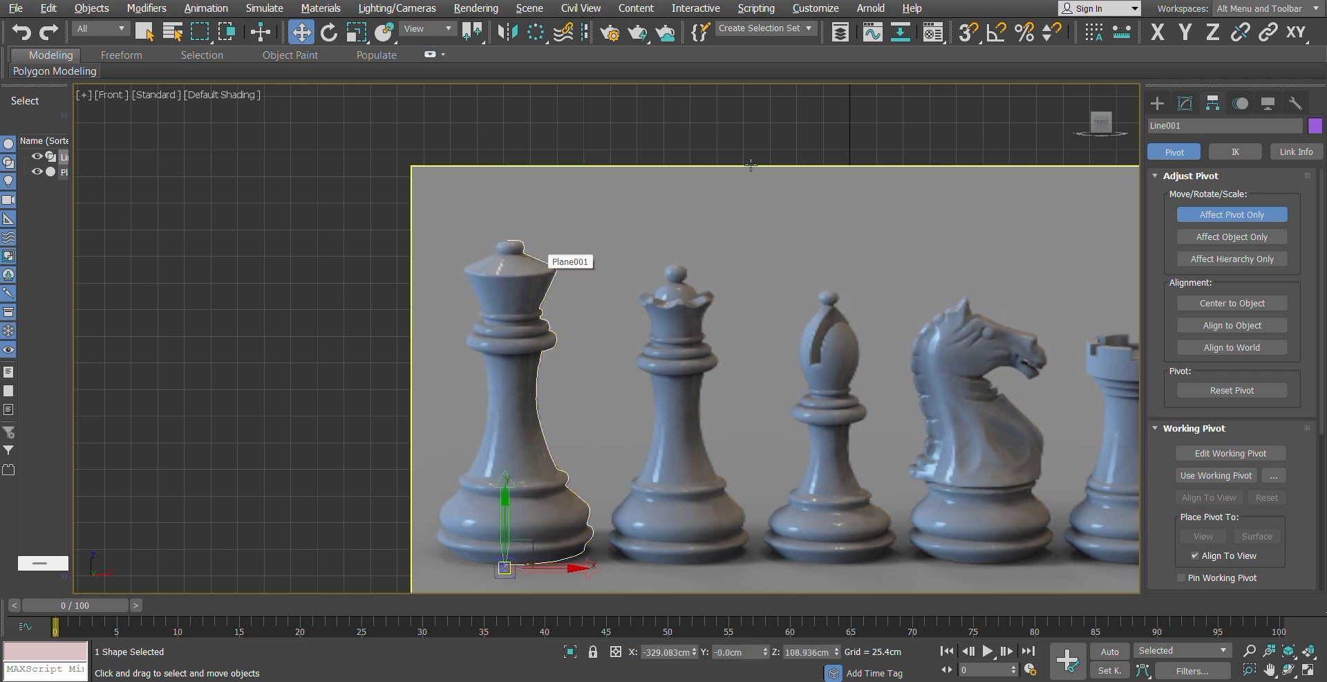
click(1185, 104)
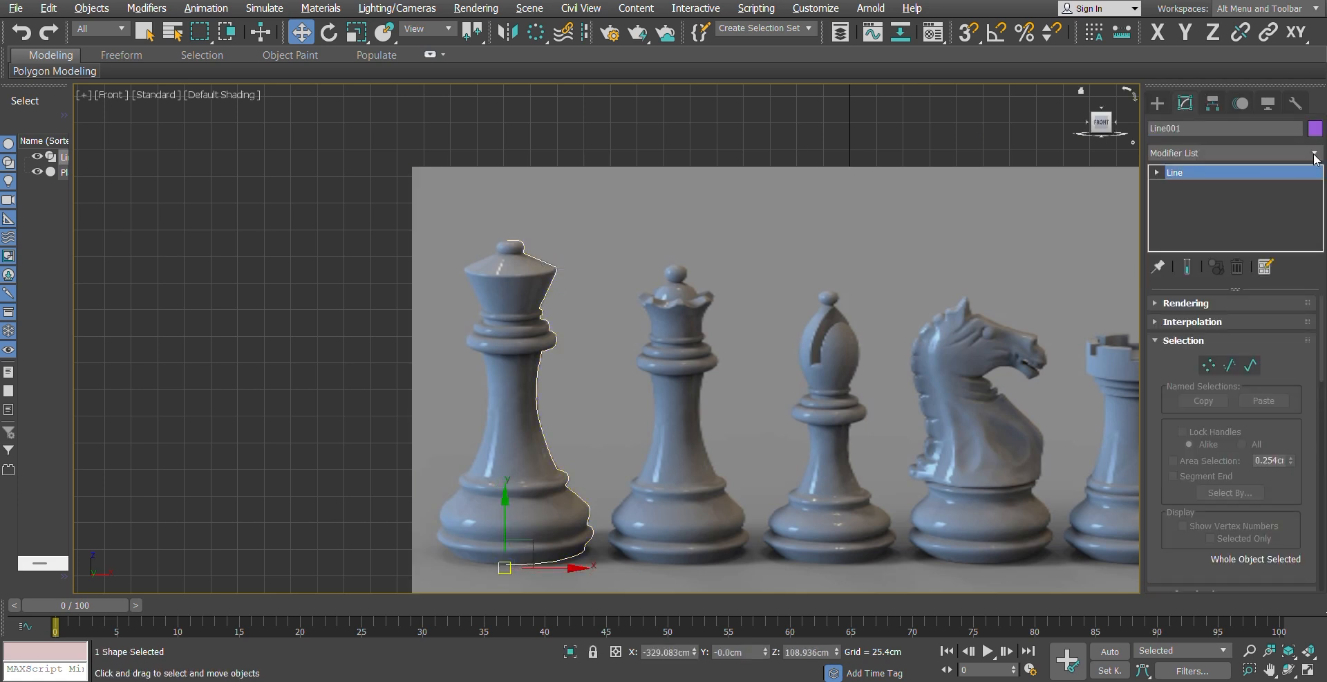
Step: Apply a Lathe modifier to the king's profile spline and turn off its Flip Normals option
click(1314, 153)
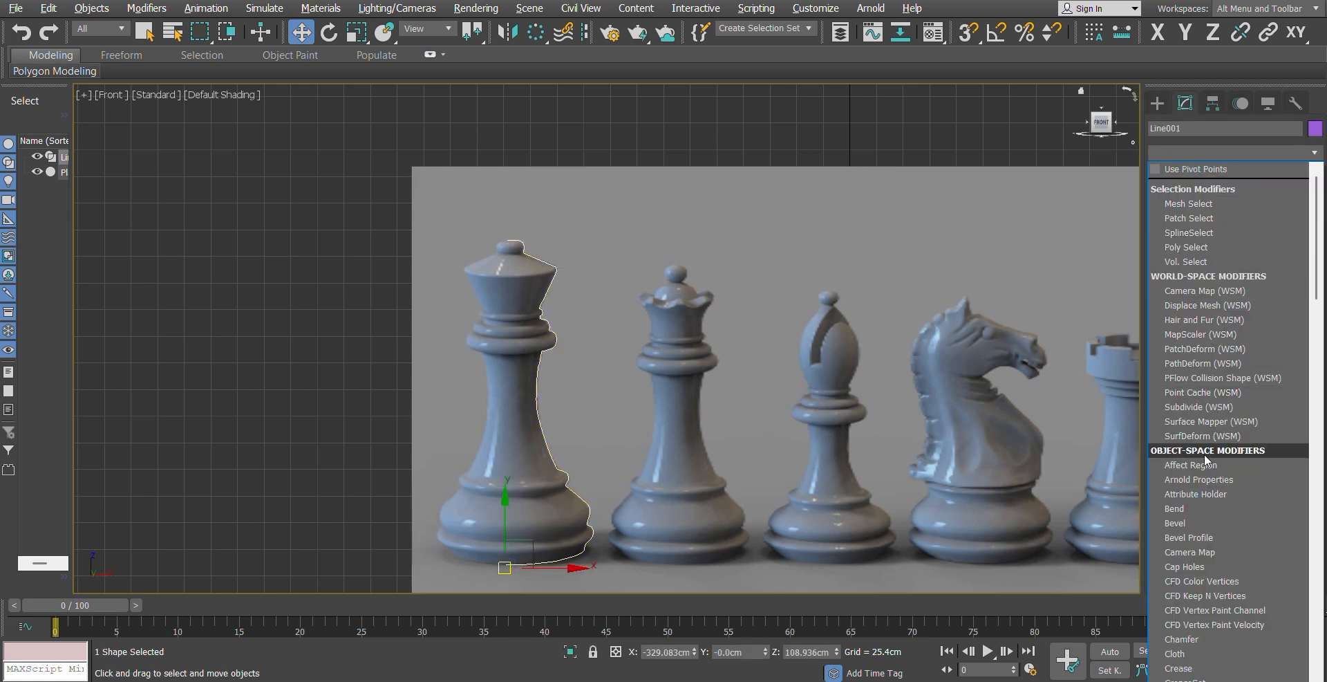
key(l)
click(1196, 171)
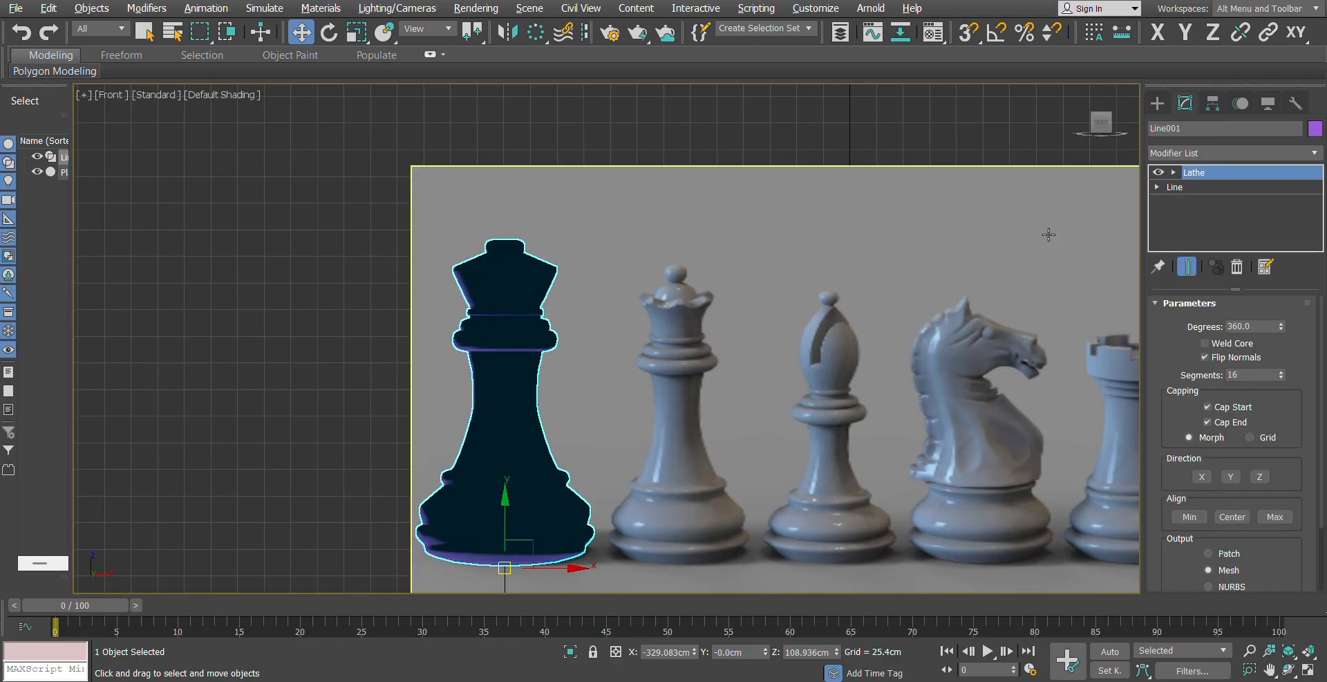
click(1205, 358)
click(745, 162)
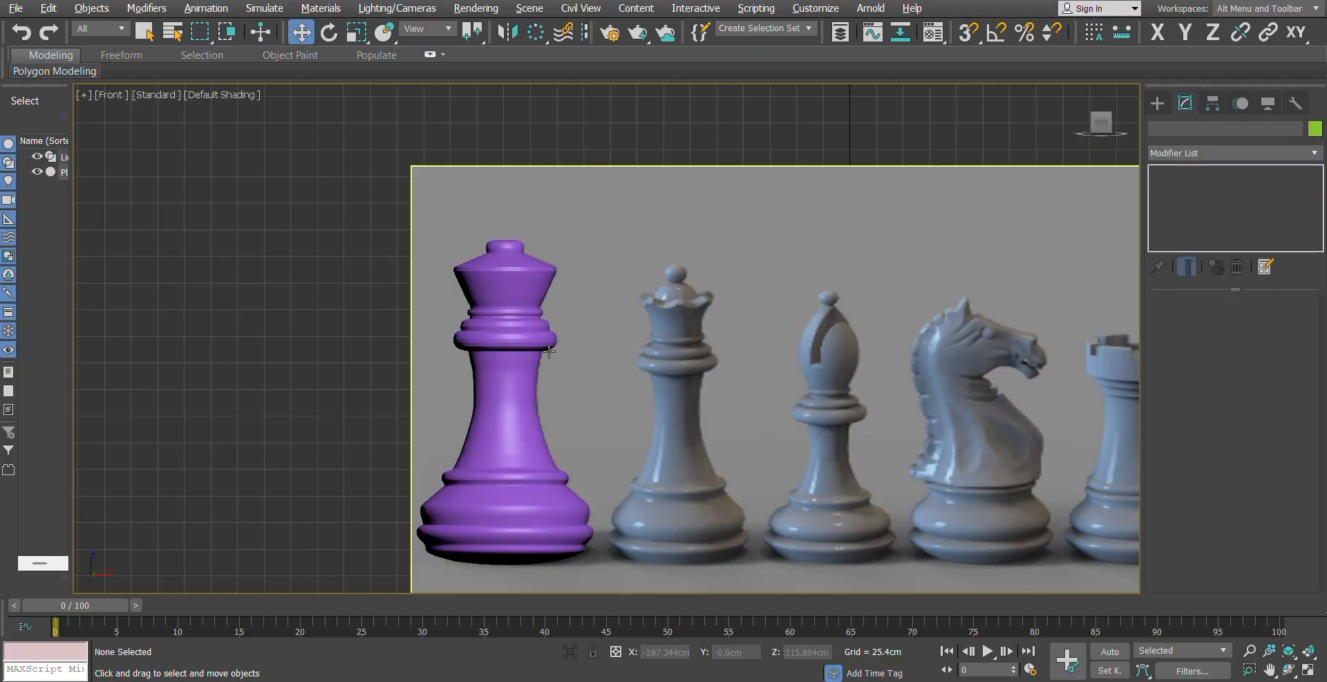
Step: For the king, load the chess set reference image as a diffuse bitmap in the second material slot
click(516, 418)
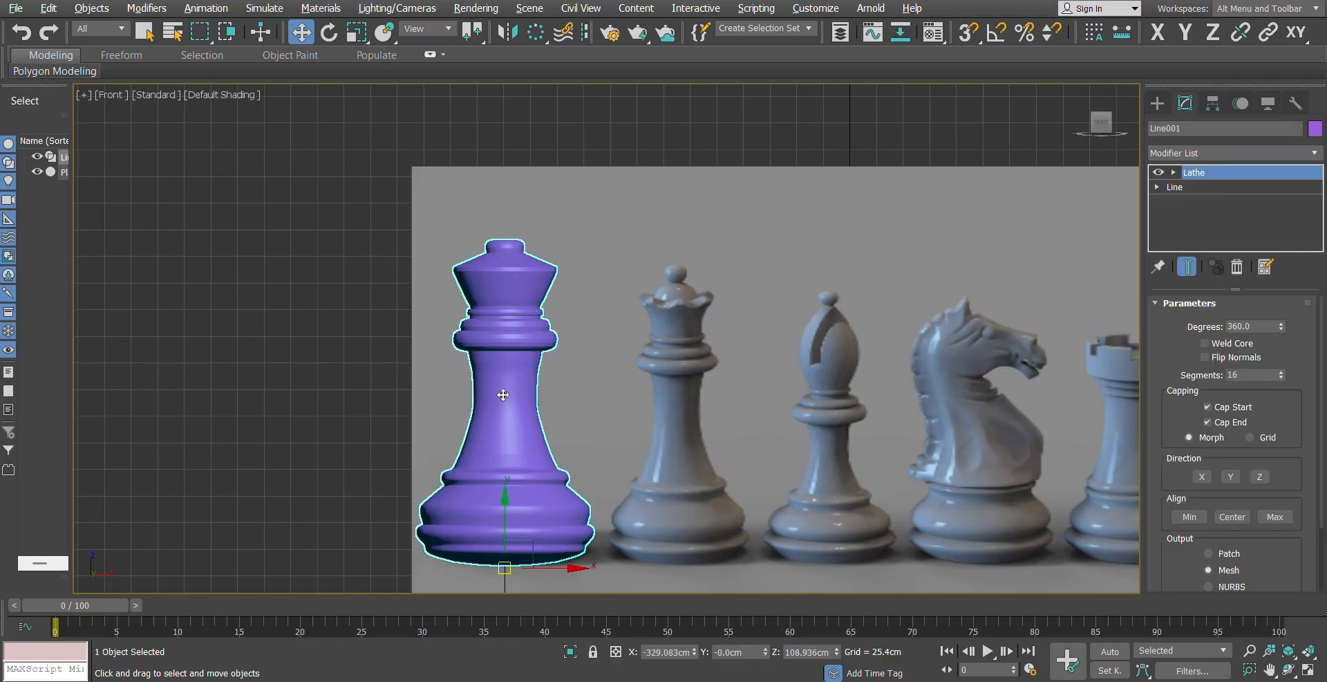
key(m)
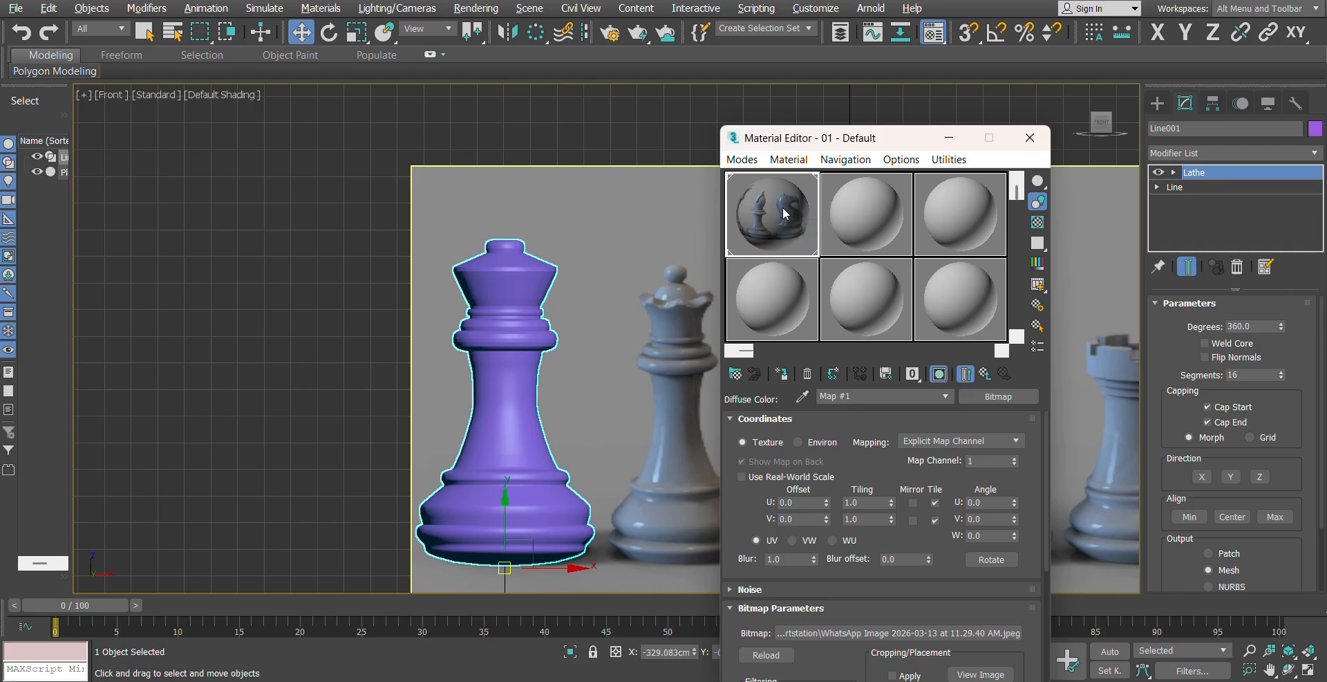
click(906, 193)
click(863, 525)
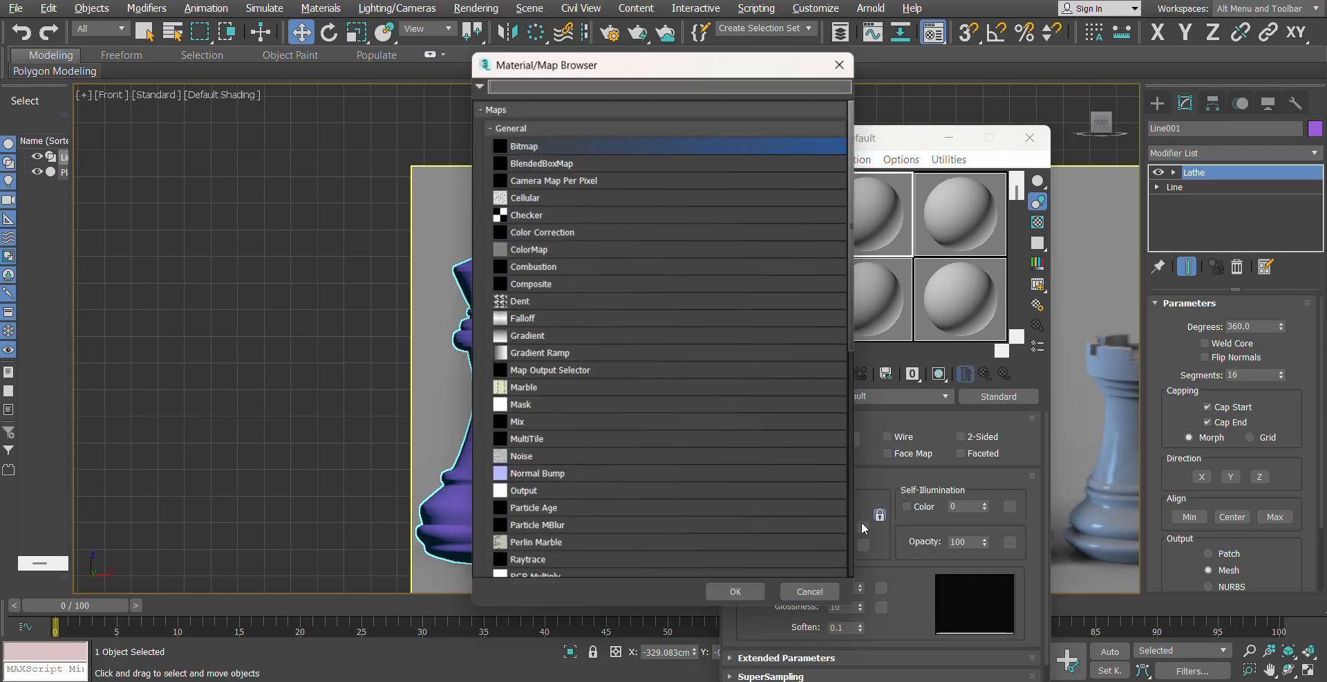
click(736, 593)
click(391, 141)
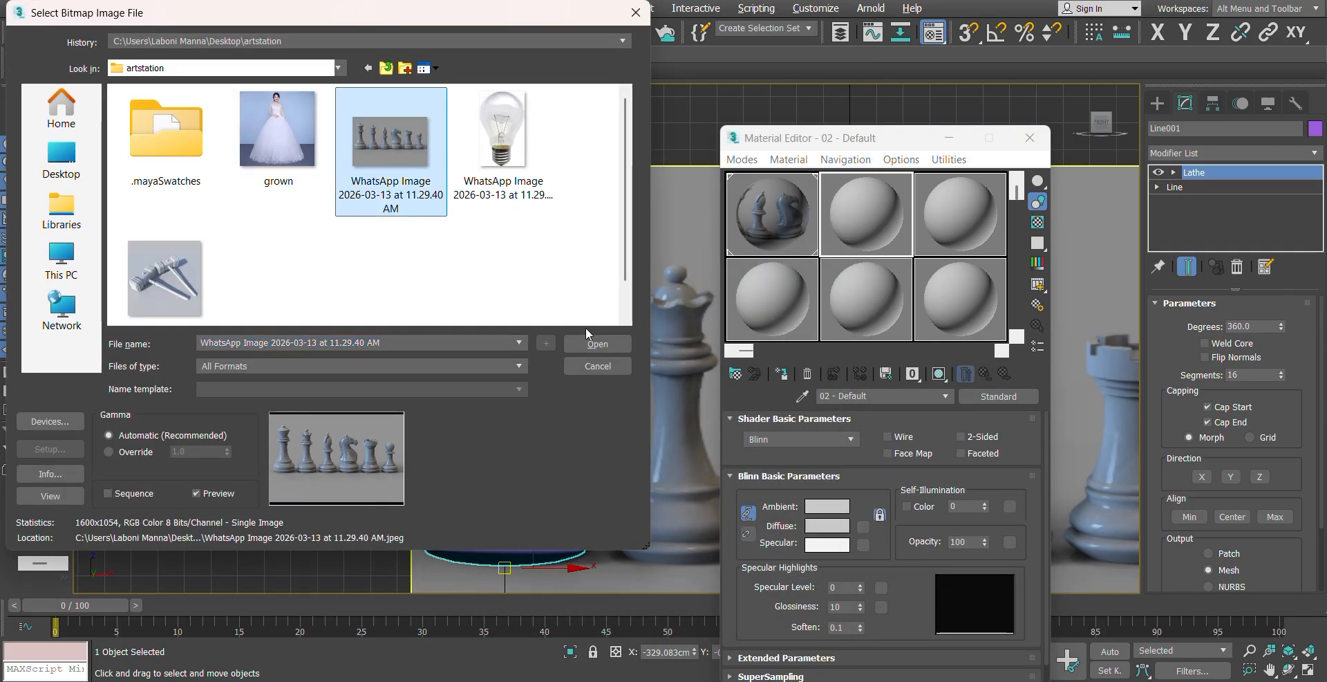
click(599, 344)
Step: Crop the bitmap to the king's lower body at U 0.074, V 0.482, W 0.067 and H 0.152
scroll(882, 554, down, 2)
click(985, 612)
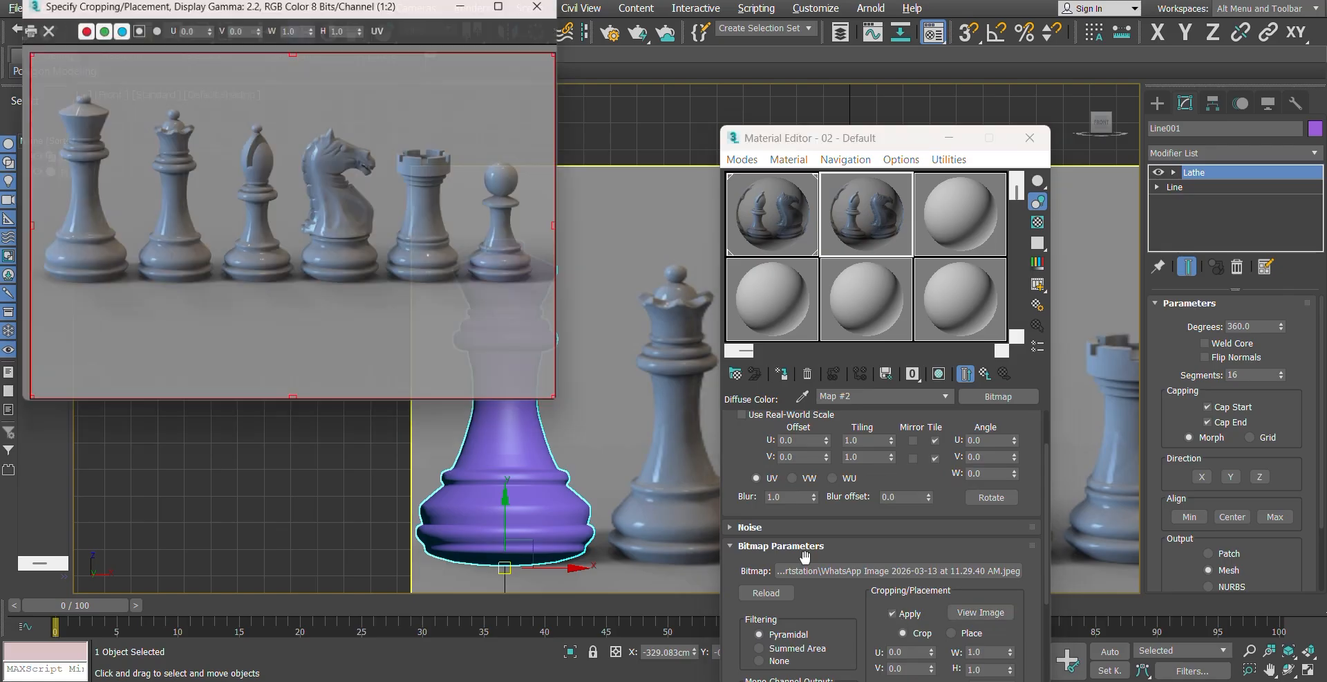
drag(296, 47, 296, 222)
drag(570, 316, 97, 213)
scroll(97, 213, up, 3)
middle_drag(102, 224, 133, 220)
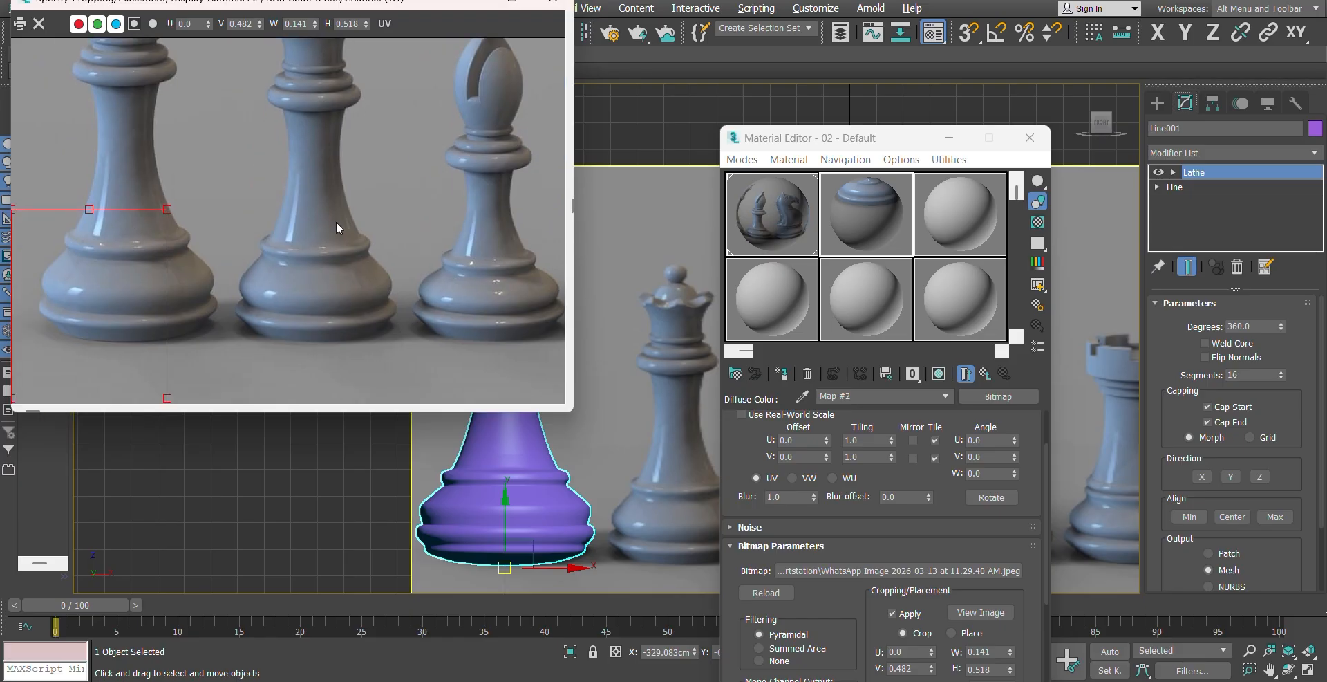
drag(15, 400, 94, 327)
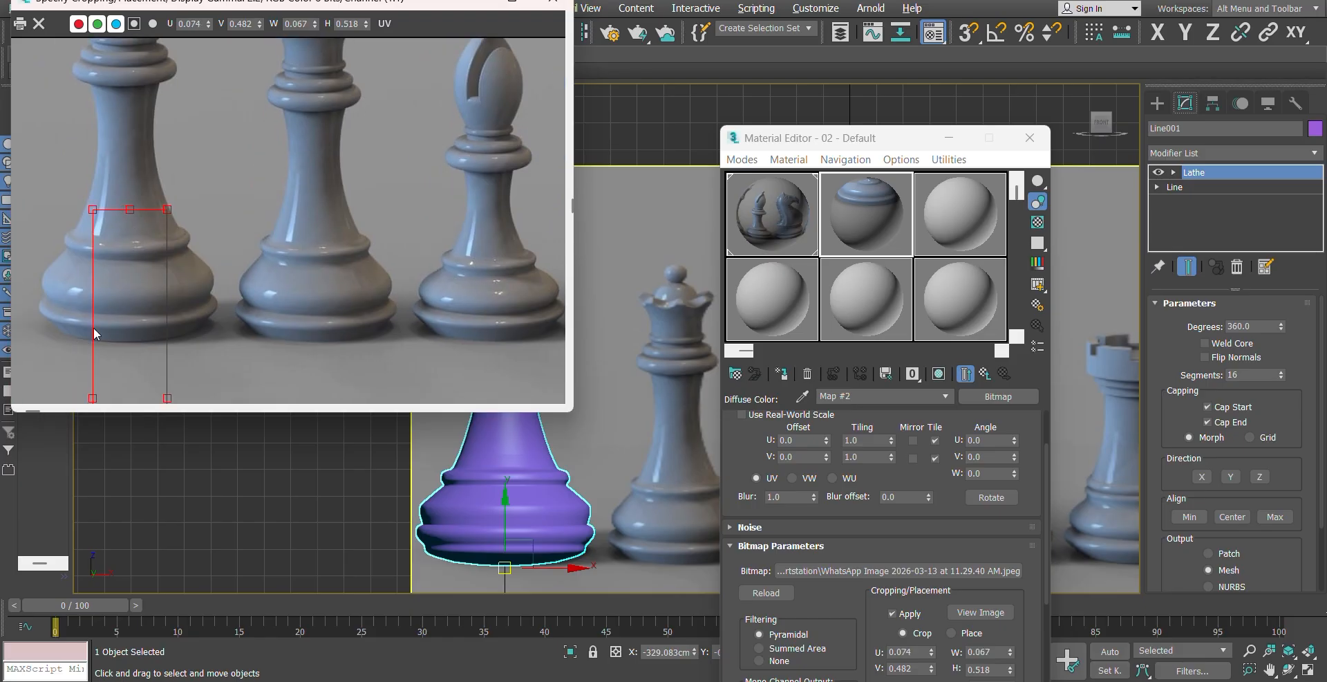
scroll(94, 326, down, 5)
drag(183, 325, 187, 255)
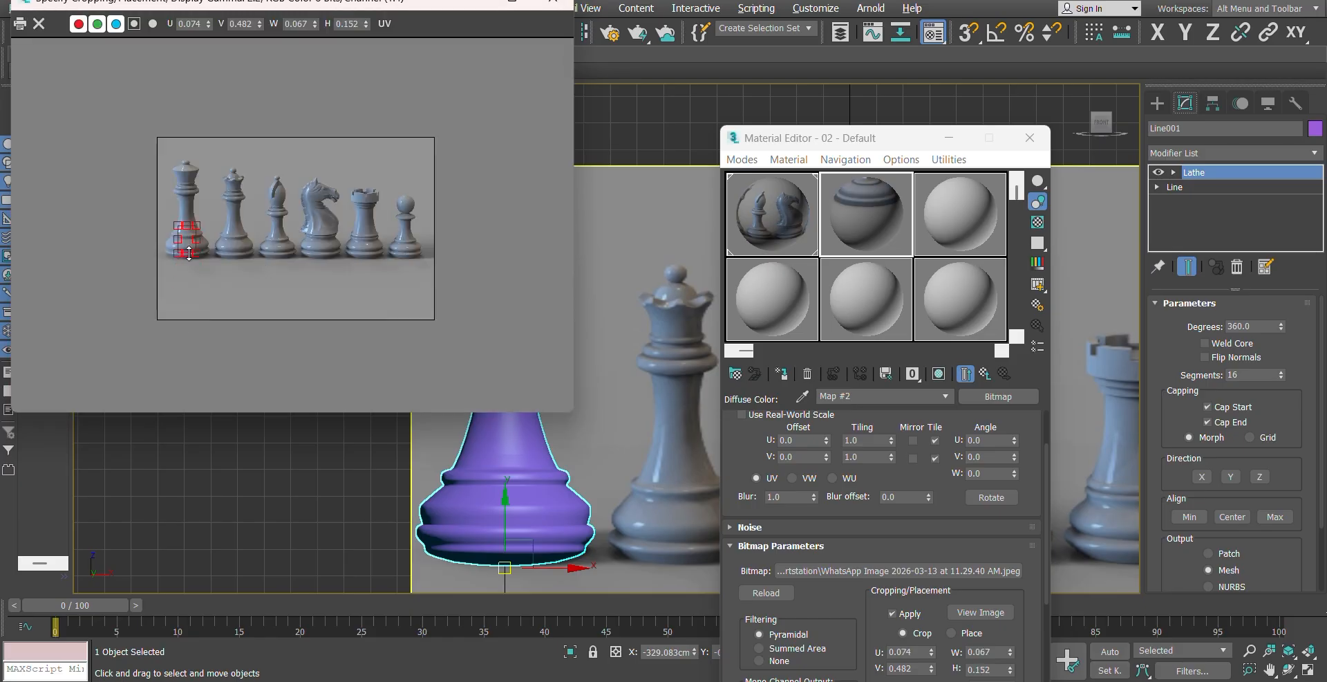
Step: Tighten the bitmap crop to a plain patch of the king's base at U 0.069, V 0.56, W 0.072 and H 0.051
scroll(188, 252, up, 3)
scroll(188, 228, down, 1)
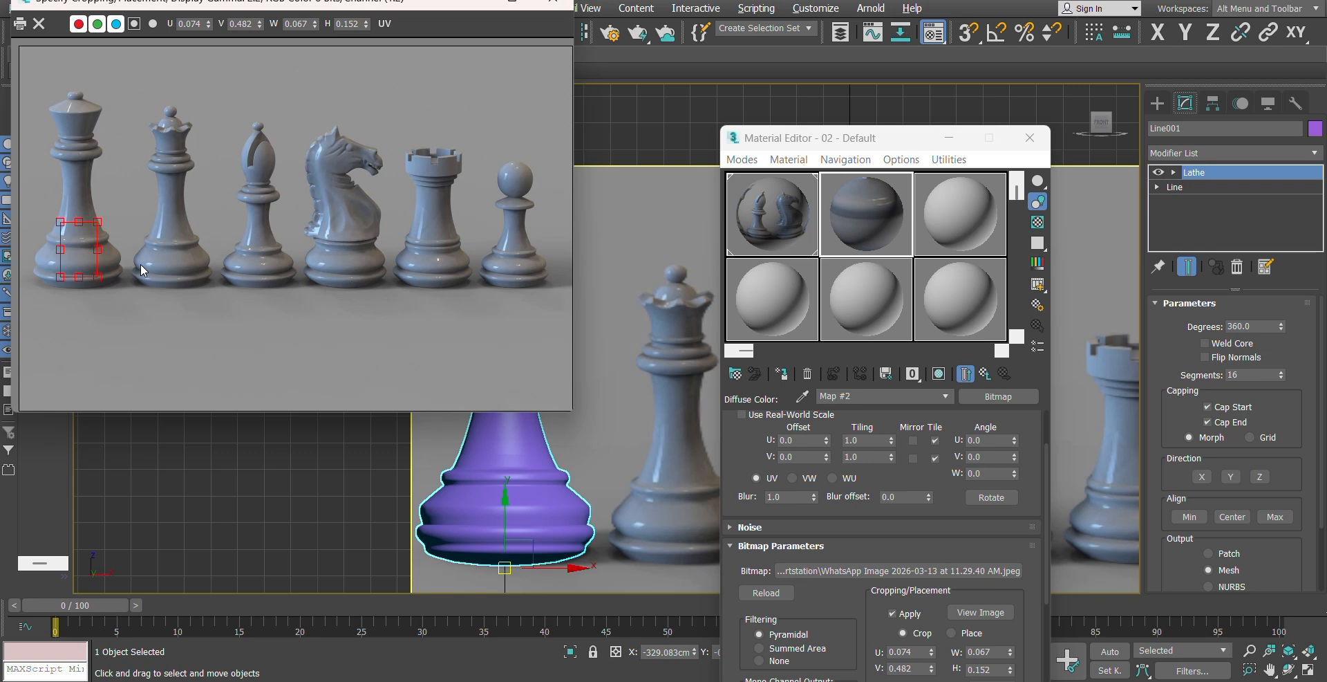
drag(79, 221, 79, 249)
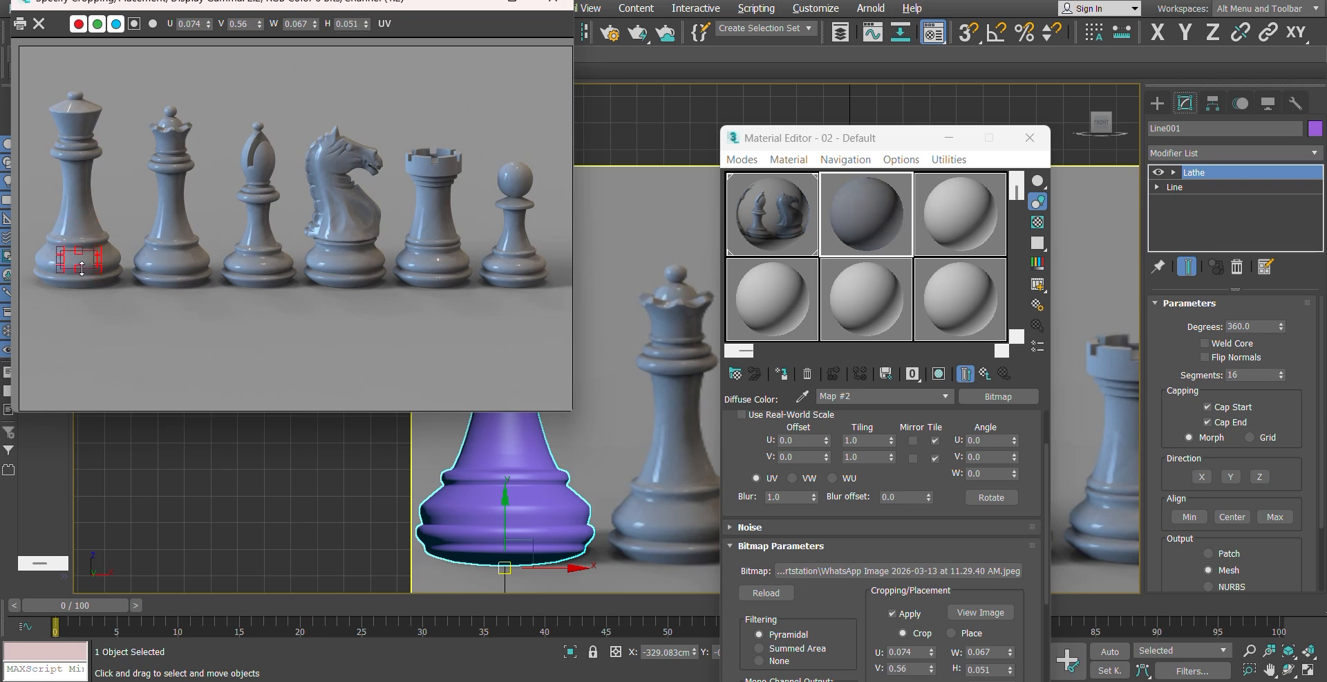
drag(60, 261, 58, 261)
scroll(94, 258, up, 1)
middle_drag(138, 255, 208, 285)
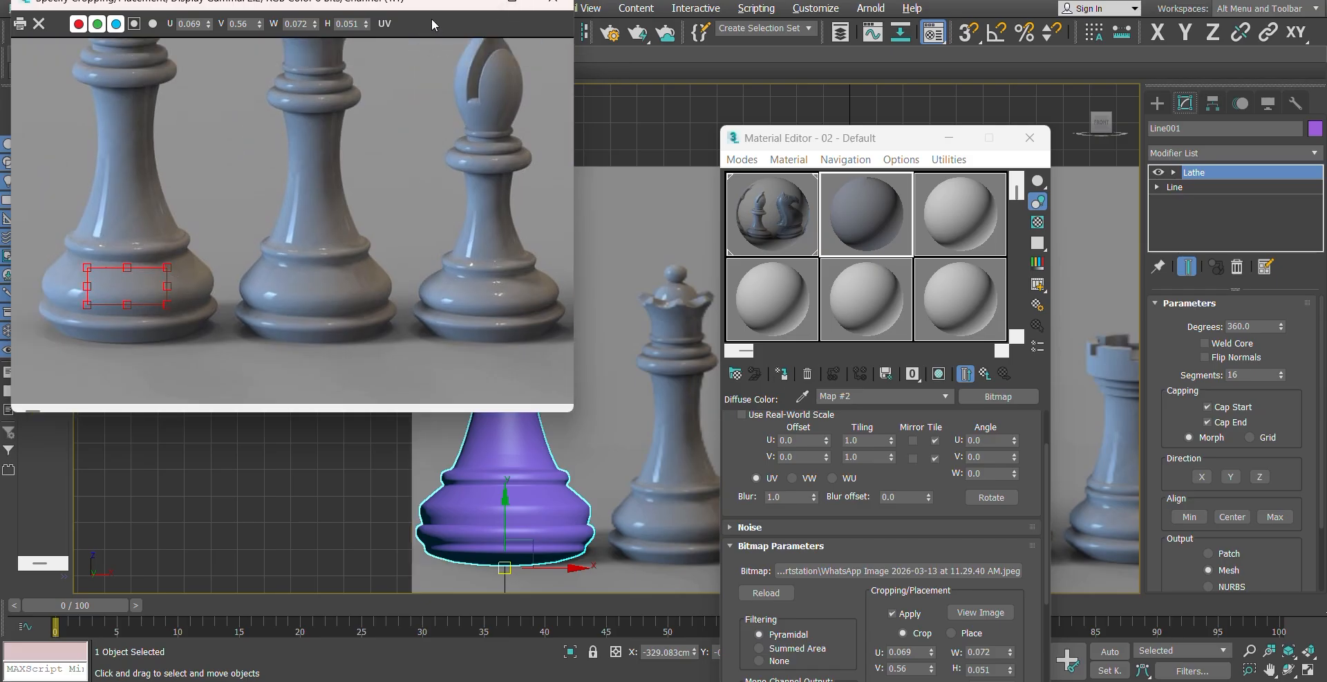
drag(437, 7, 437, 79)
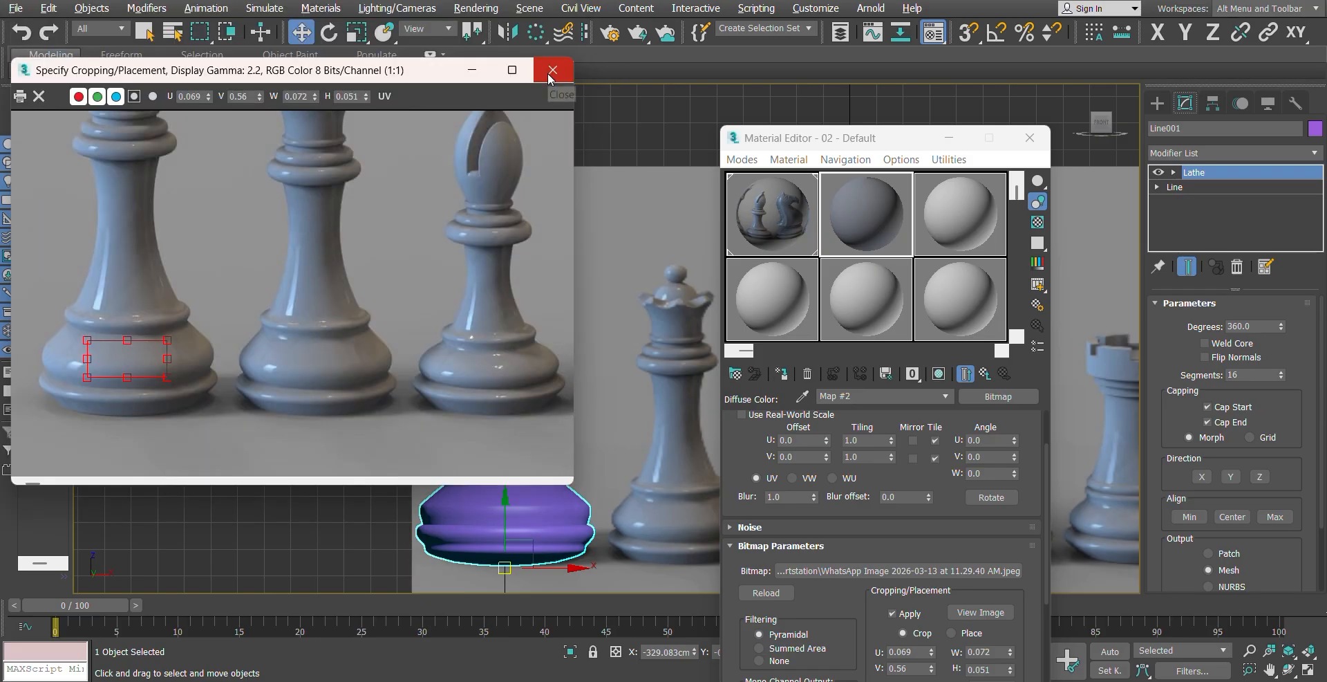
click(551, 72)
Step: Show the cropped material on the king in the viewport and set its specular level to 77, glossiness to 25 and soften to 0.77
click(939, 374)
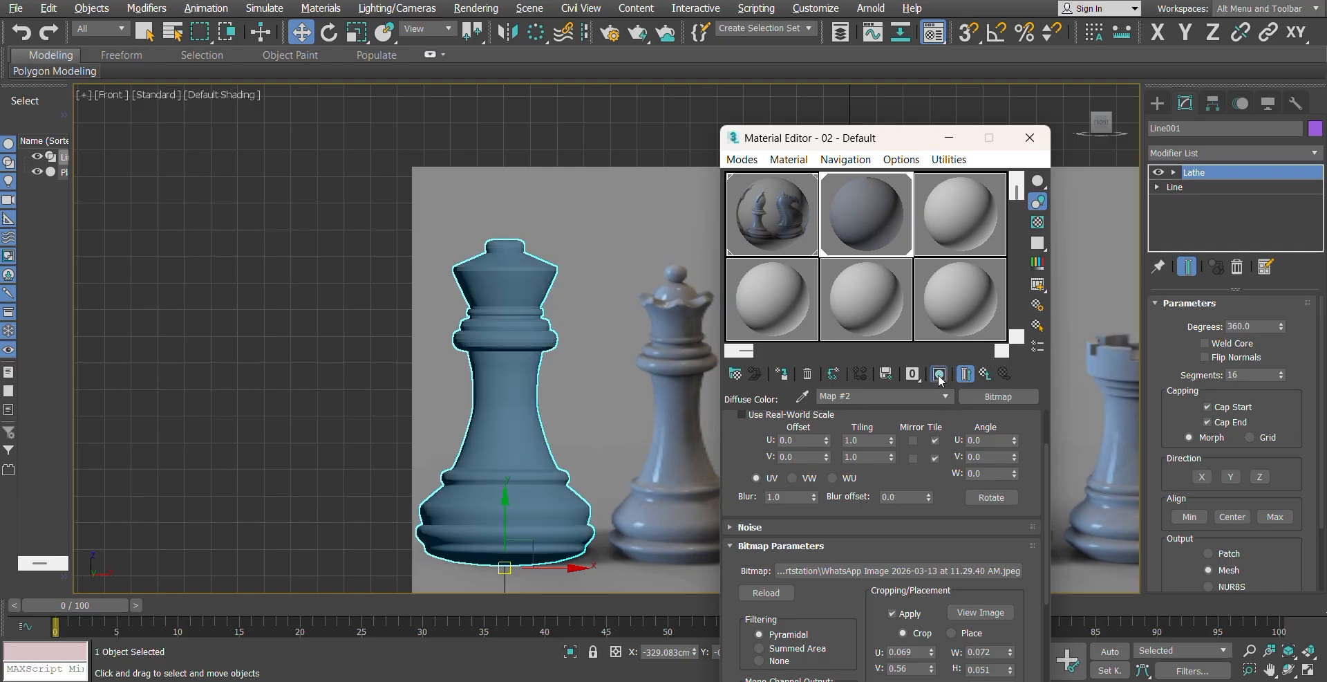
click(974, 374)
scroll(876, 598, down, 1)
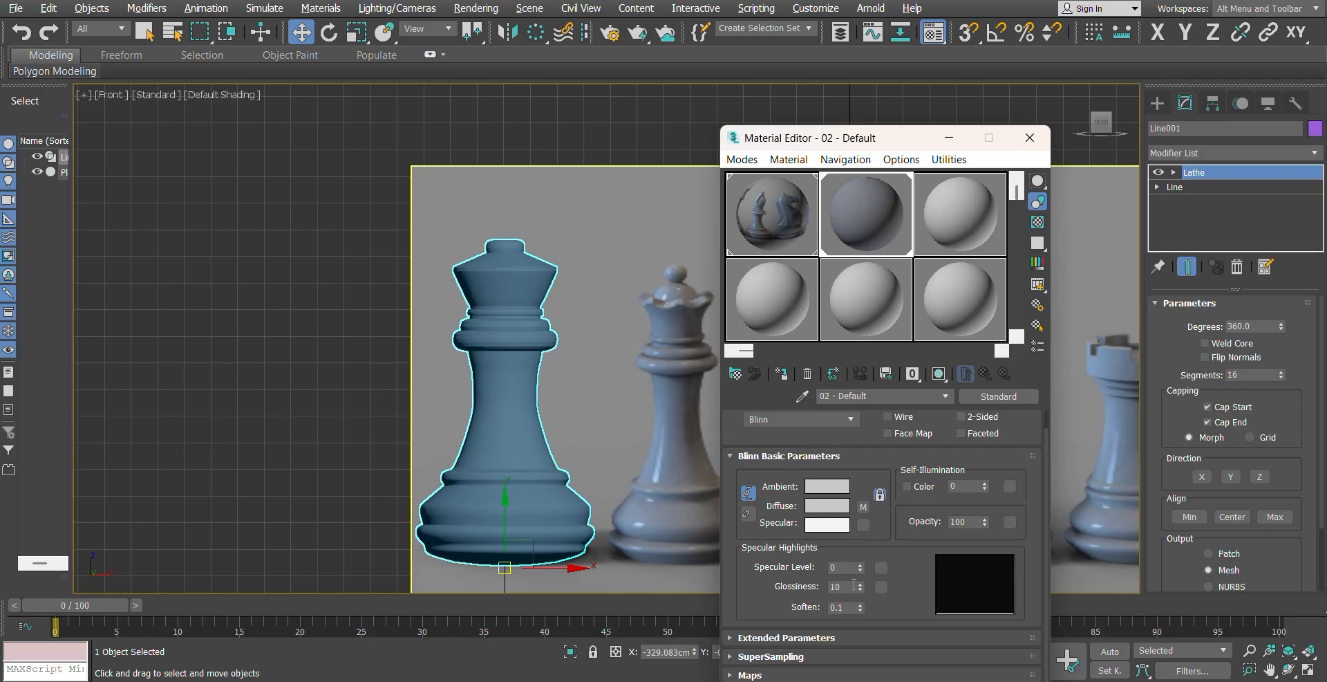
drag(860, 586, 862, 514)
drag(860, 567, 861, 650)
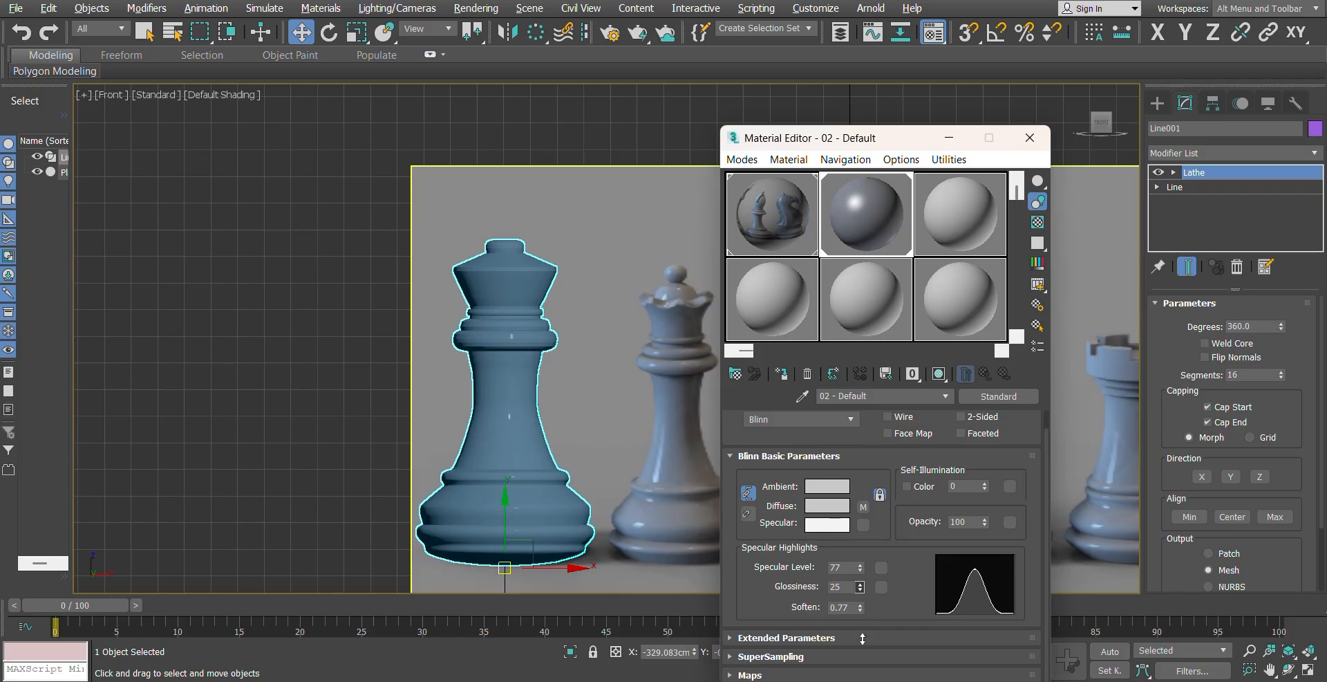
click(1030, 138)
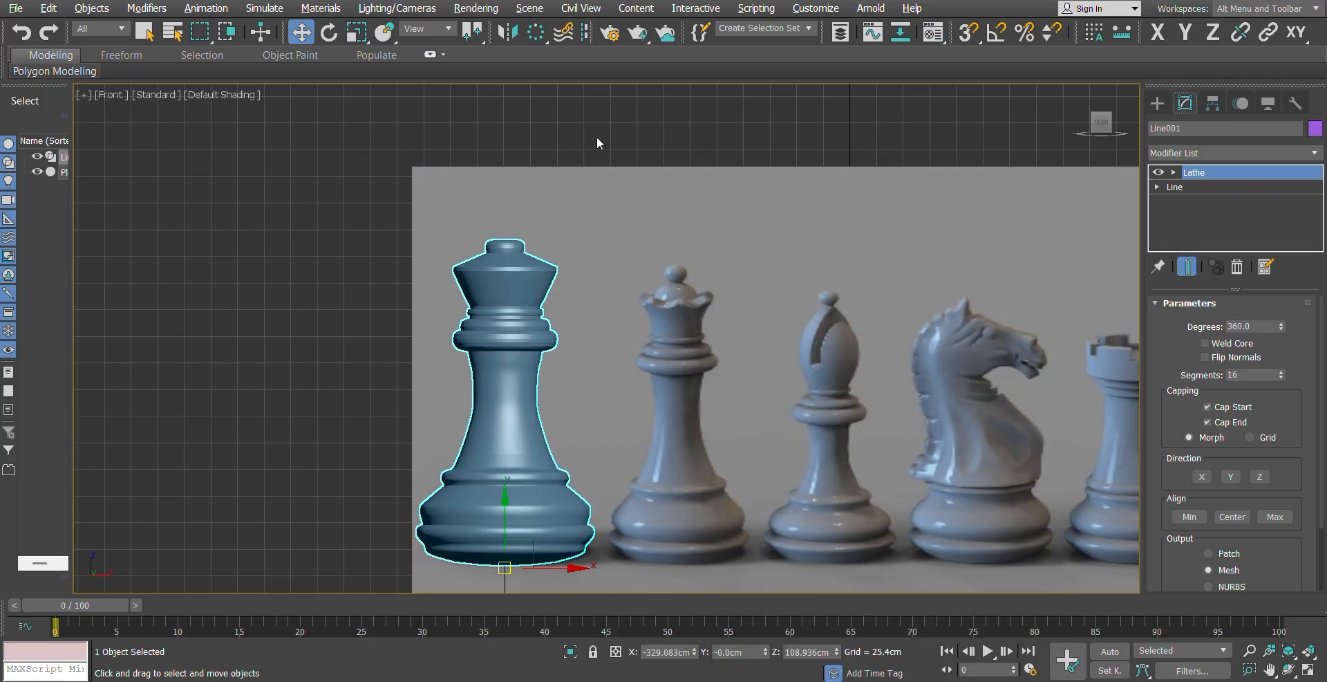
Step: Move the king along X off the reference image to compare it with the pictured piece, and undo the move
click(582, 373)
scroll(582, 375, down, 2)
scroll(531, 420, up, 1)
click(533, 443)
drag(596, 480, 433, 479)
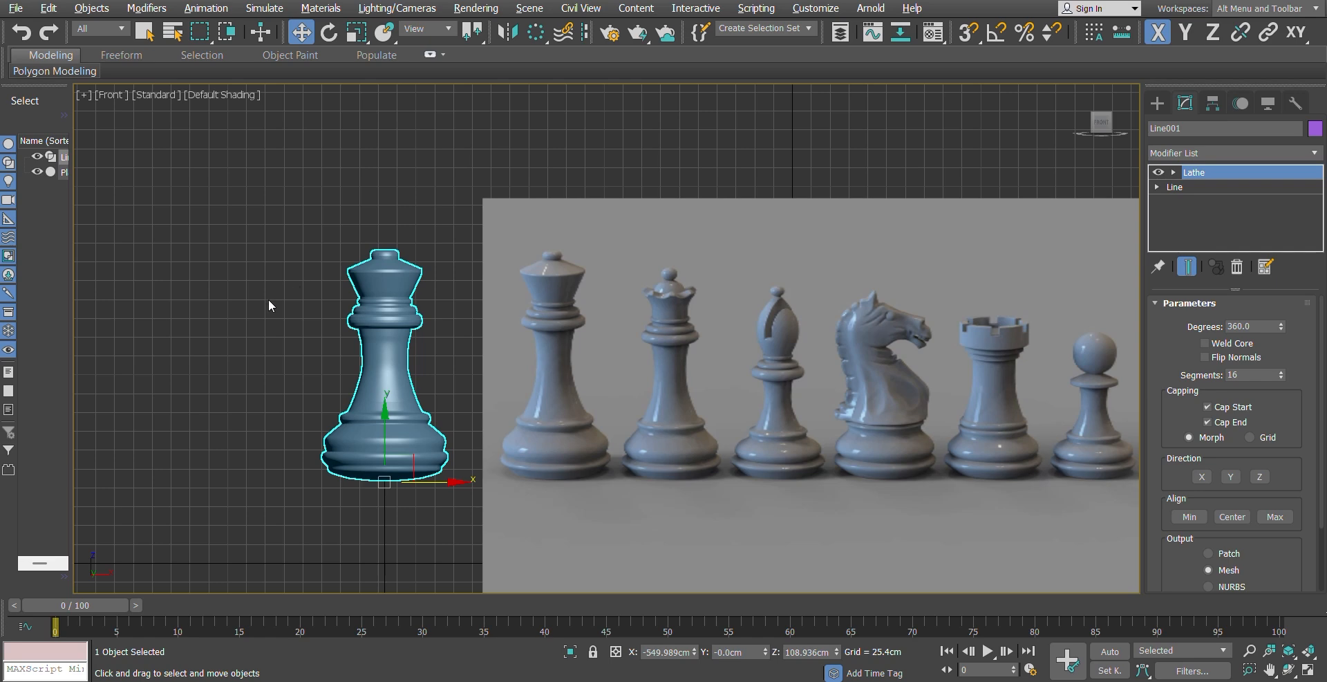
click(480, 149)
key(ctrl+z)
key(ctrl+z)
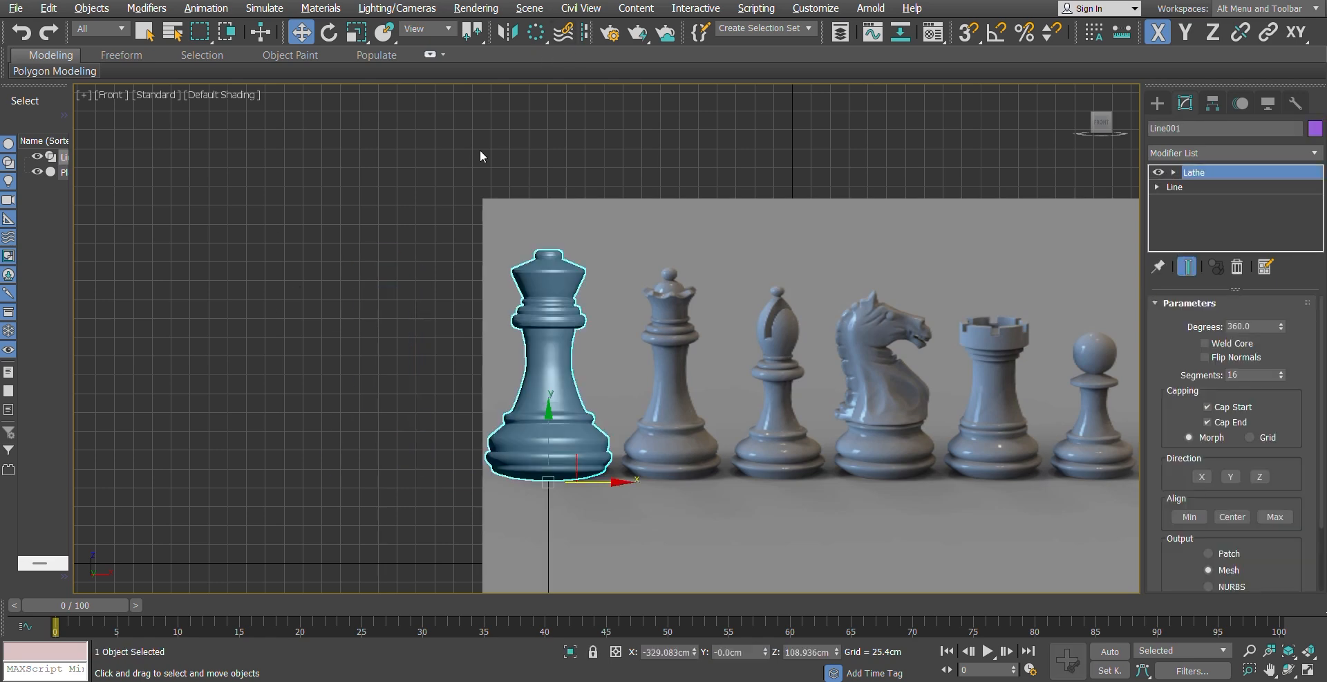
Step: Examine the lathed king in the perspective view in front of the reference plane
click(462, 158)
scroll(602, 336, up, 3)
scroll(602, 336, down, 5)
key(alt+w)
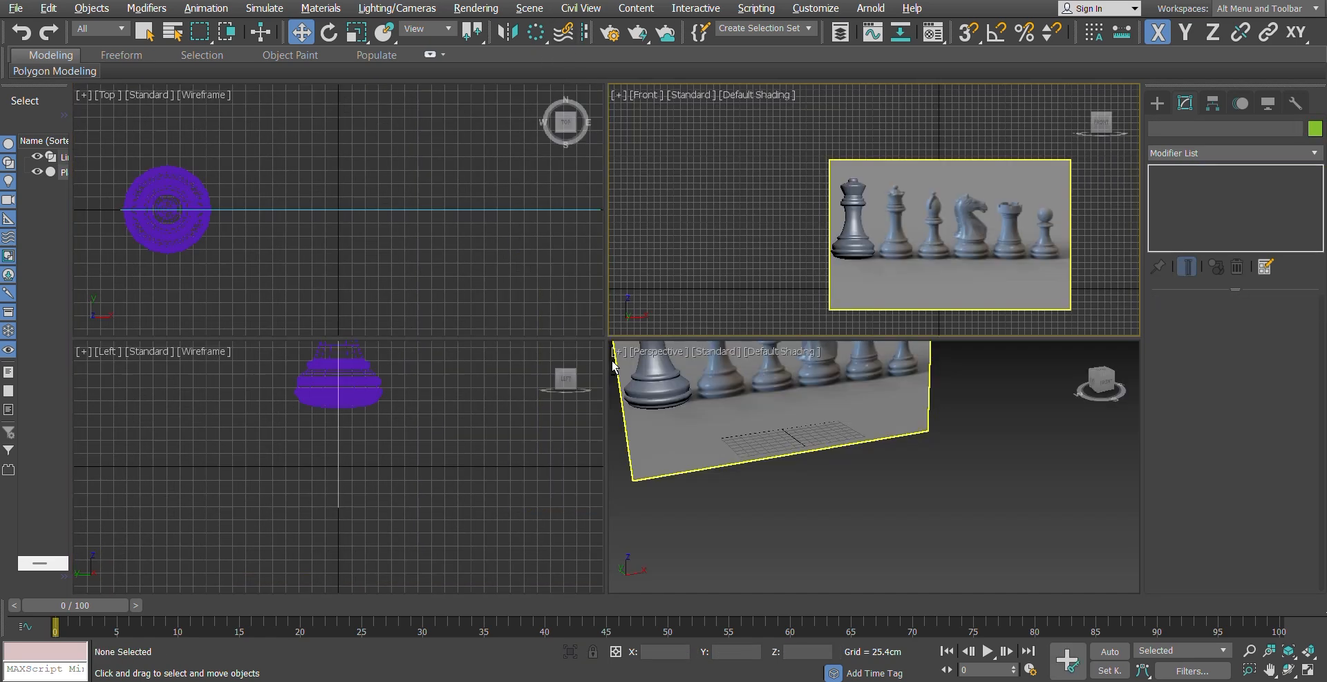
key(alt+w)
scroll(578, 341, down, 4)
middle_drag(577, 336, 585, 415)
scroll(582, 412, up, 8)
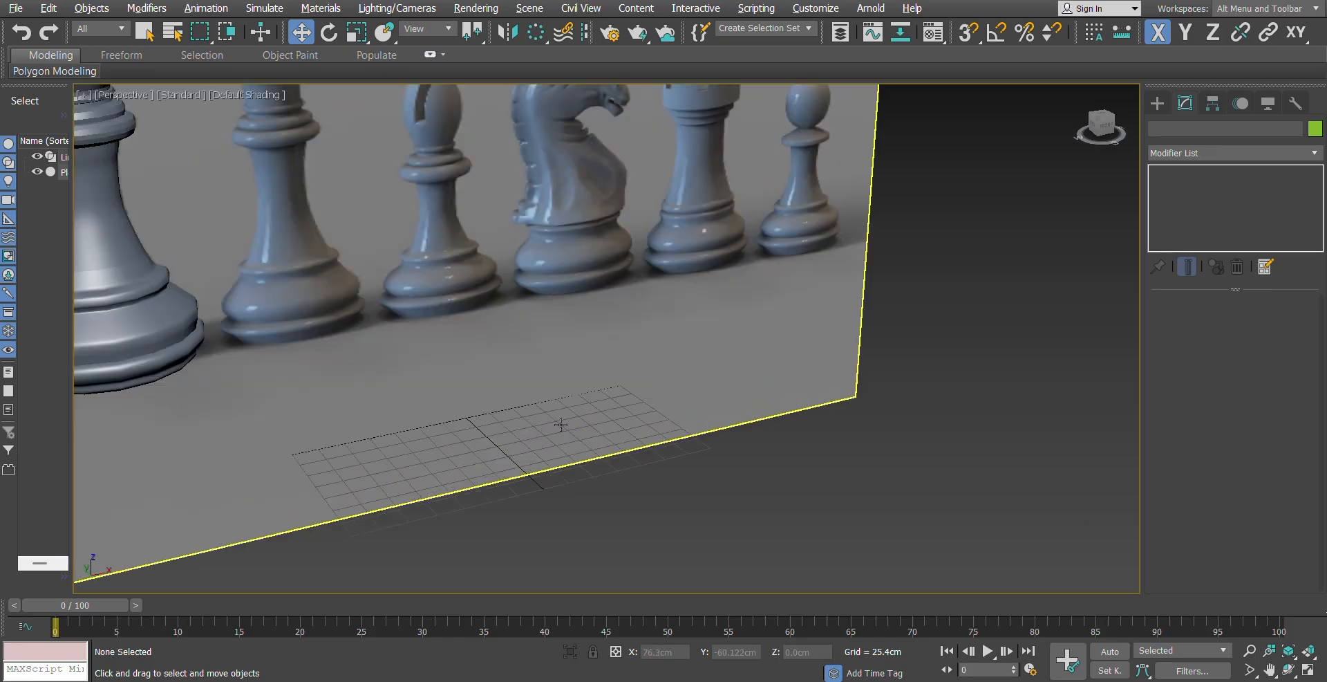
scroll(571, 409, down, 2)
mouse_move(1100, 125)
mouse_down()
mouse_move(1099, 146)
mouse_move(1096, 126)
mouse_up()
middle_drag(239, 391, 714, 338)
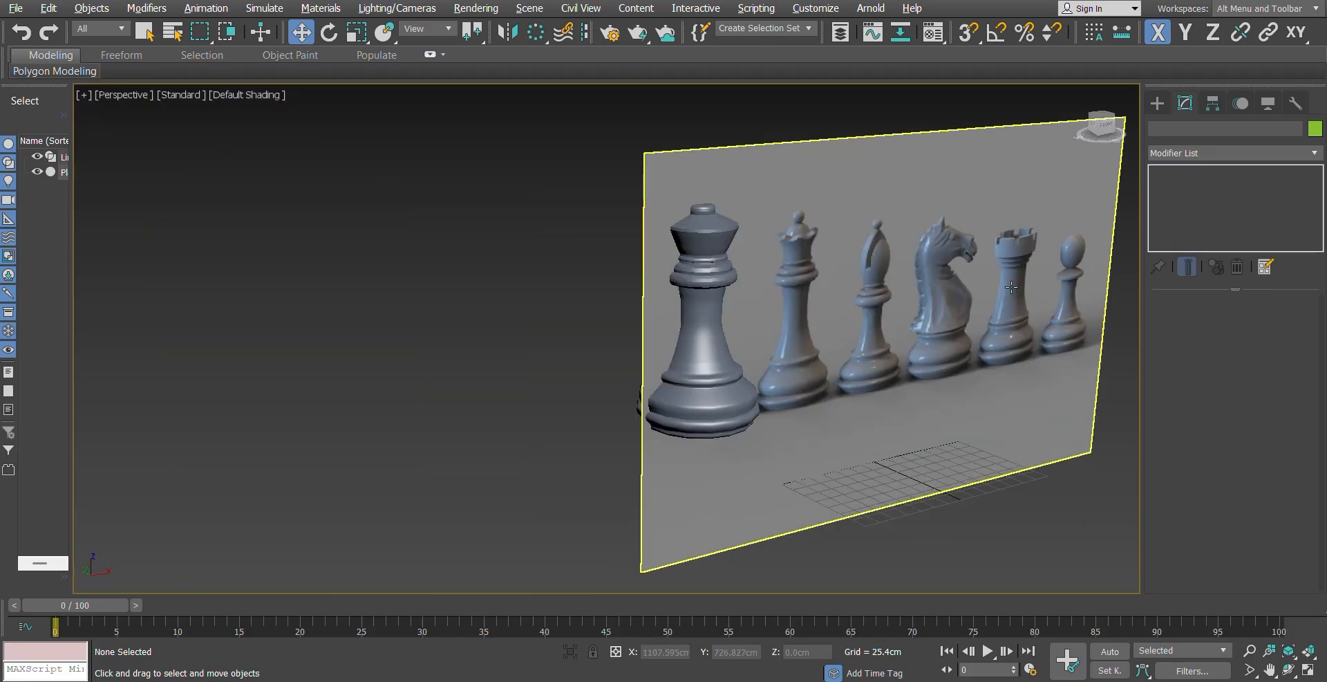
scroll(714, 339, up, 5)
scroll(714, 339, down, 5)
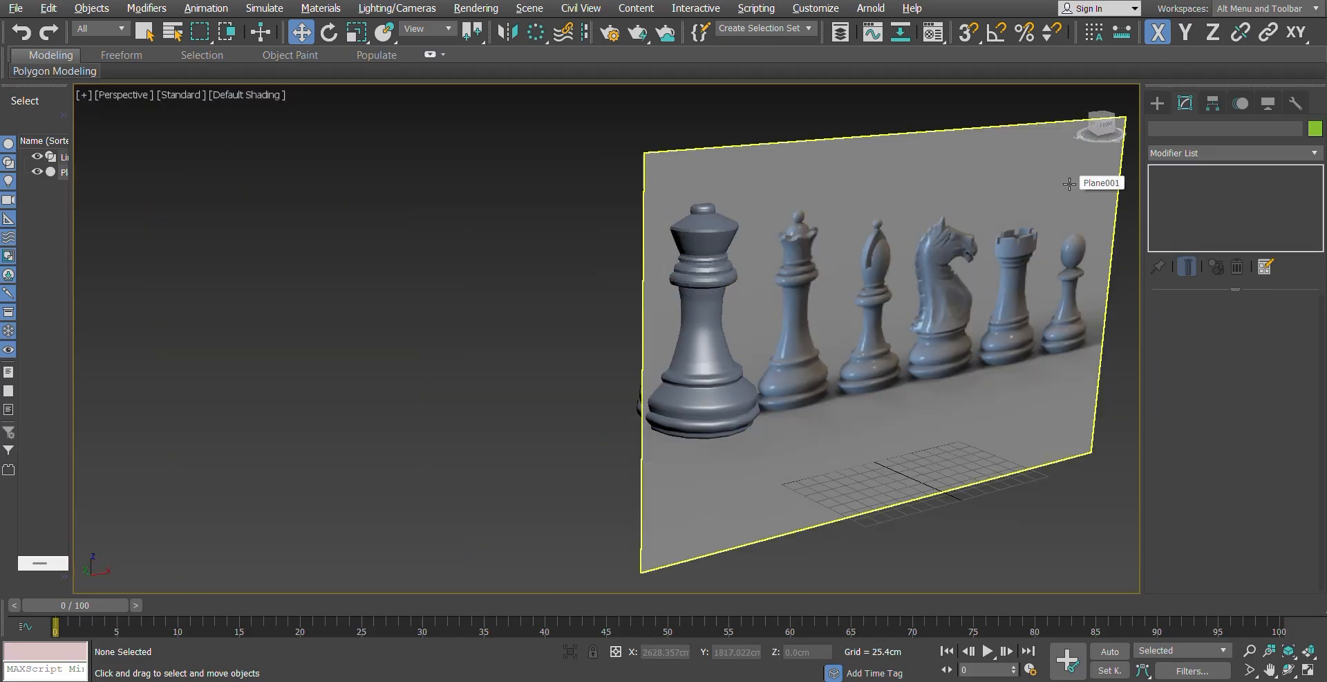
scroll(702, 387, up, 5)
scroll(719, 387, down, 5)
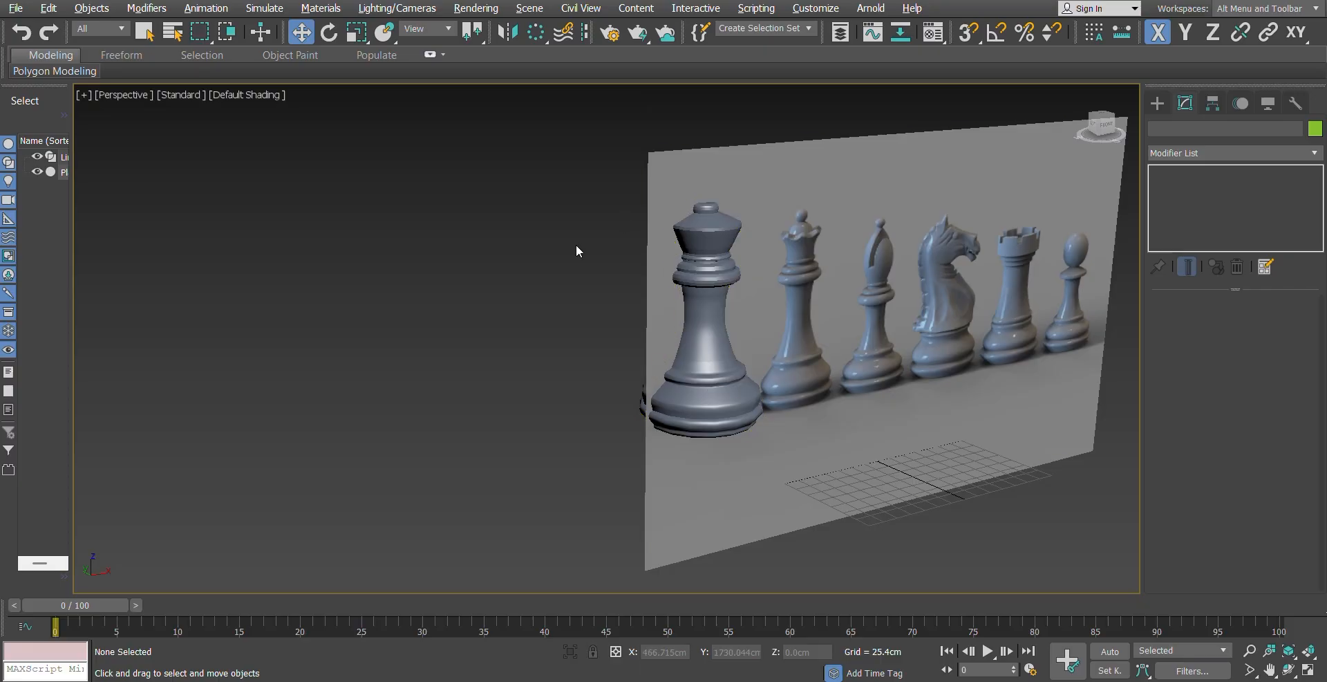
Step: Compare the king with the reference in the front view and examine the outline of the queen's base
key(alt+w)
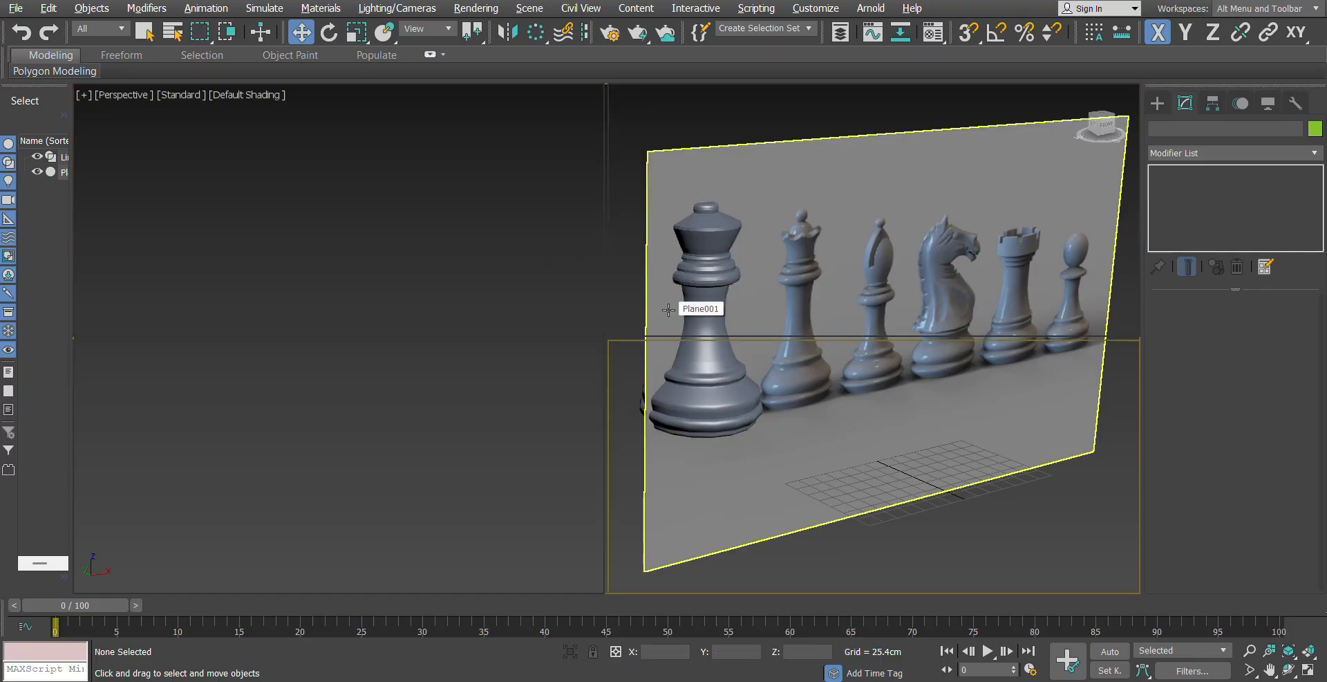
key(alt+w)
scroll(557, 429, up, 4)
scroll(504, 453, down, 1)
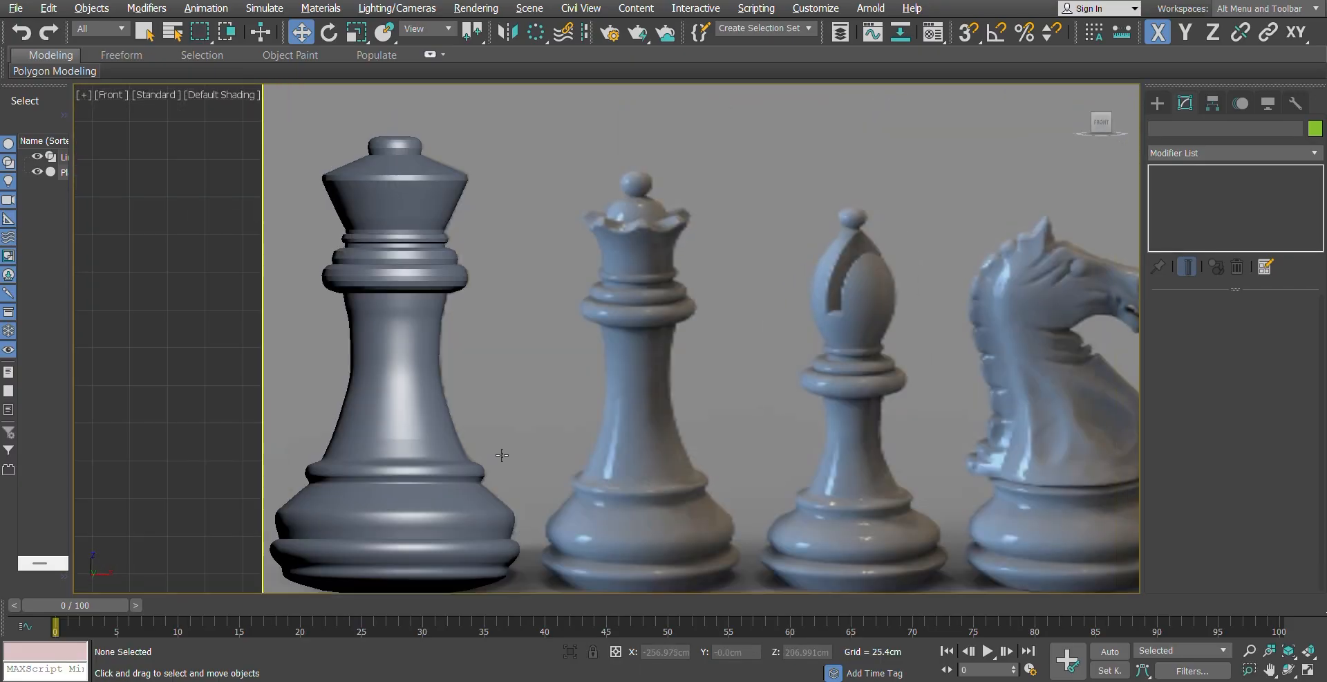
scroll(547, 432, up, 4)
scroll(553, 429, down, 3)
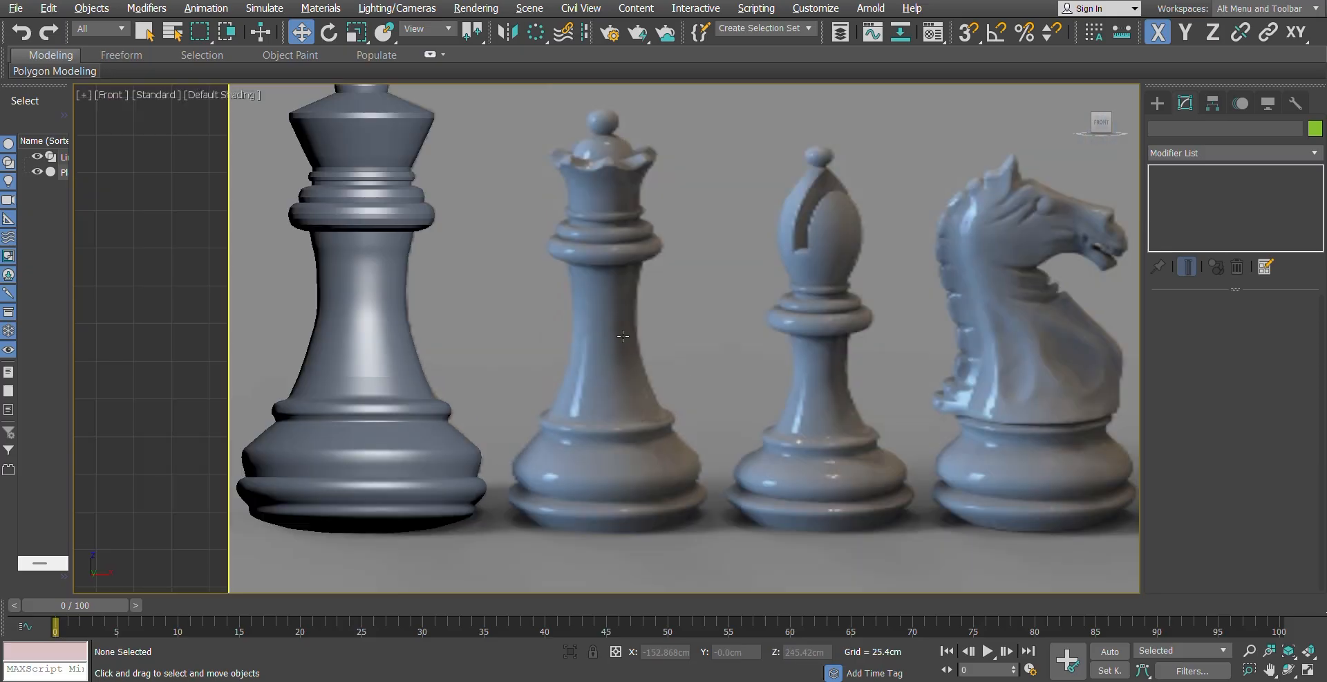
scroll(589, 354, up, 1)
scroll(590, 354, down, 2)
scroll(608, 388, up, 6)
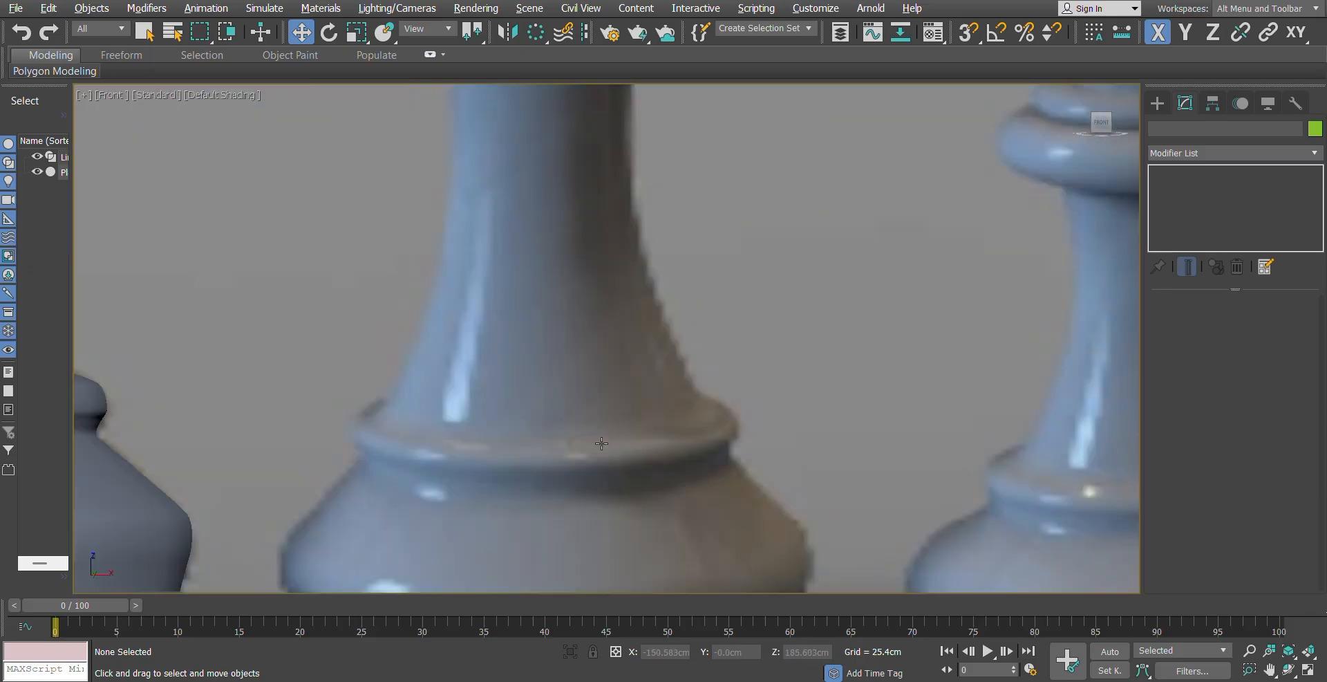
scroll(630, 290, down, 3)
scroll(628, 308, up, 3)
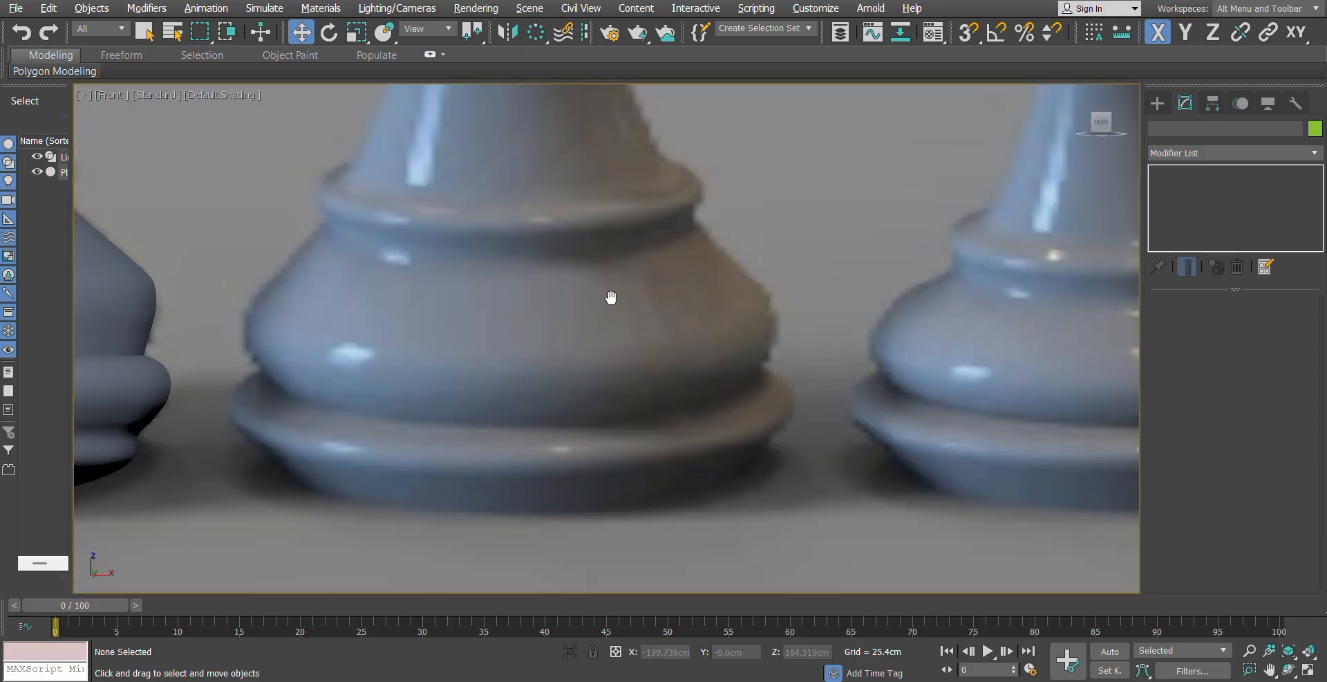
scroll(670, 369, down, 1)
middle_drag(670, 370, 664, 326)
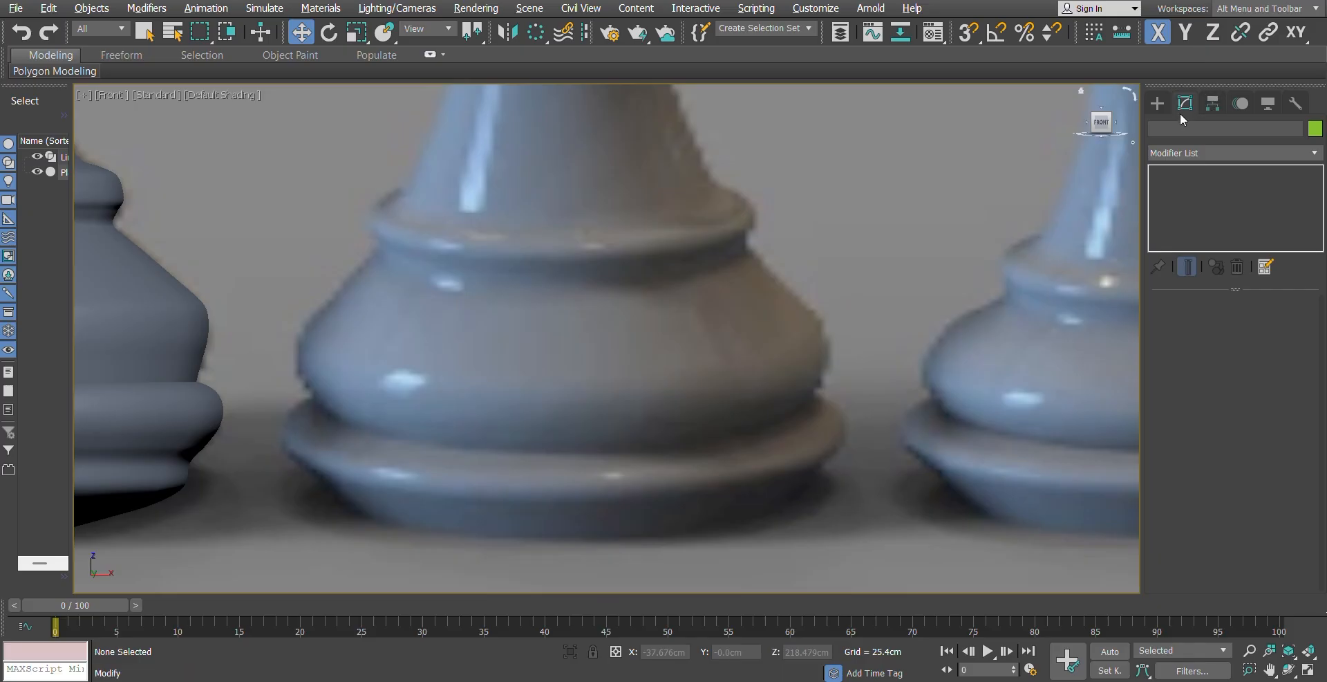
Step: Start a spline line in the front view at the queen's bottom centre and trace the underside out to the base's right edge
click(1158, 104)
click(1195, 215)
scroll(697, 401, down, 3)
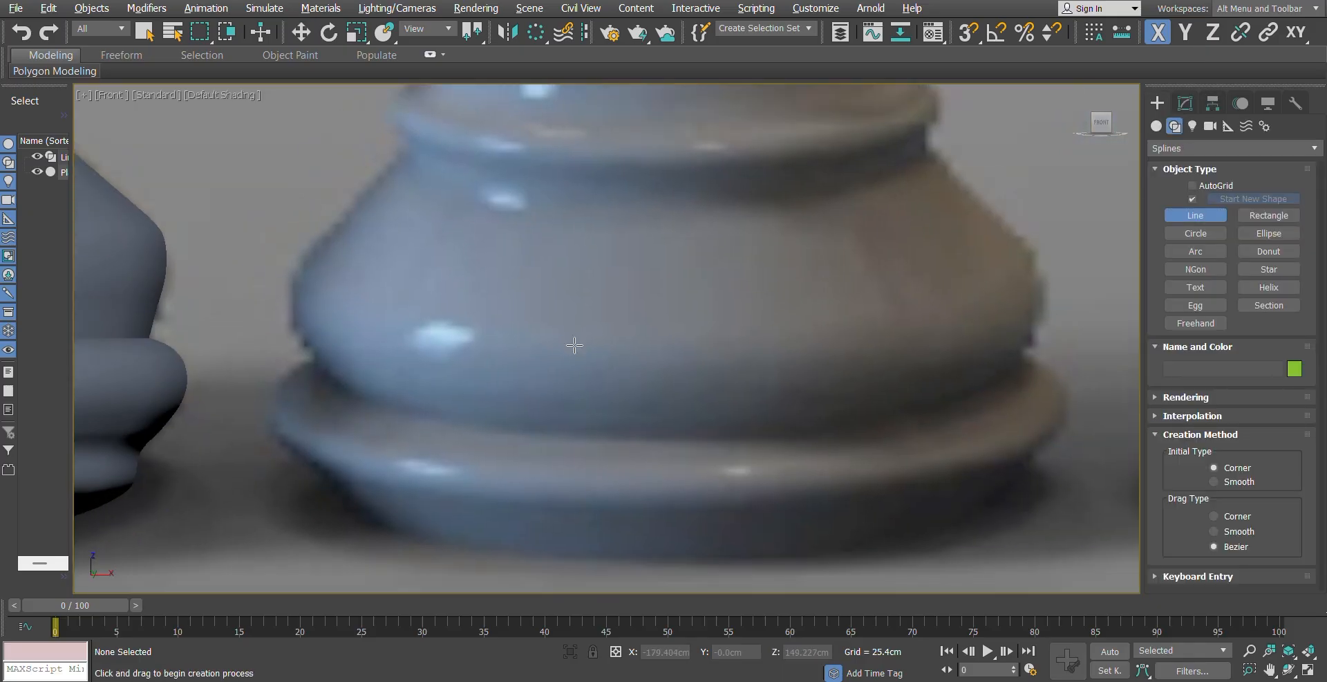
scroll(697, 401, up, 3)
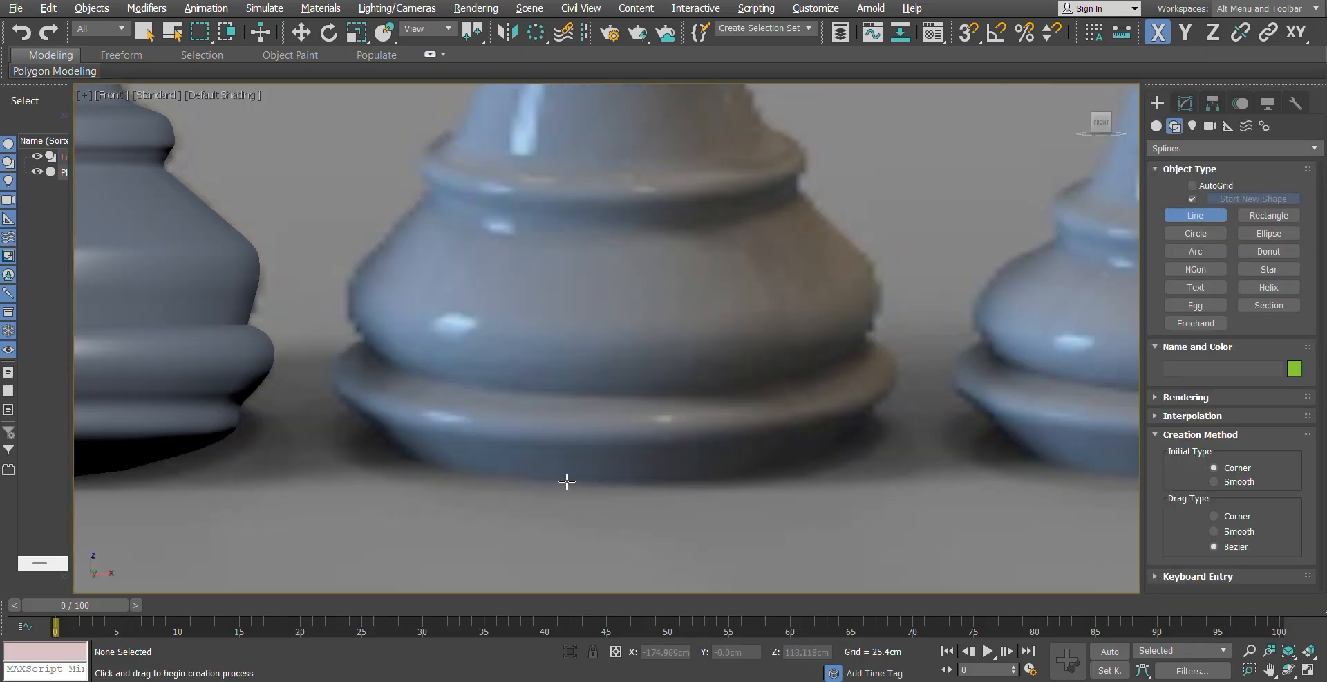
click(583, 477)
click(627, 478)
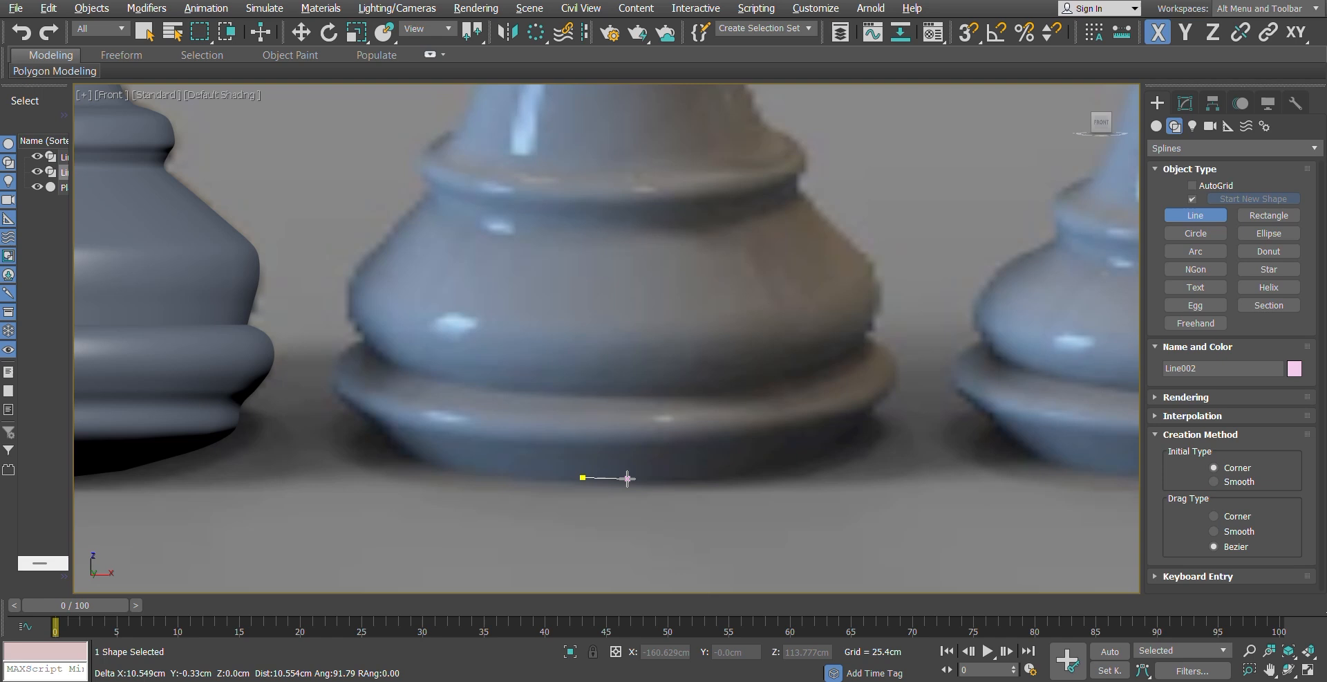
click(702, 476)
click(753, 471)
click(802, 467)
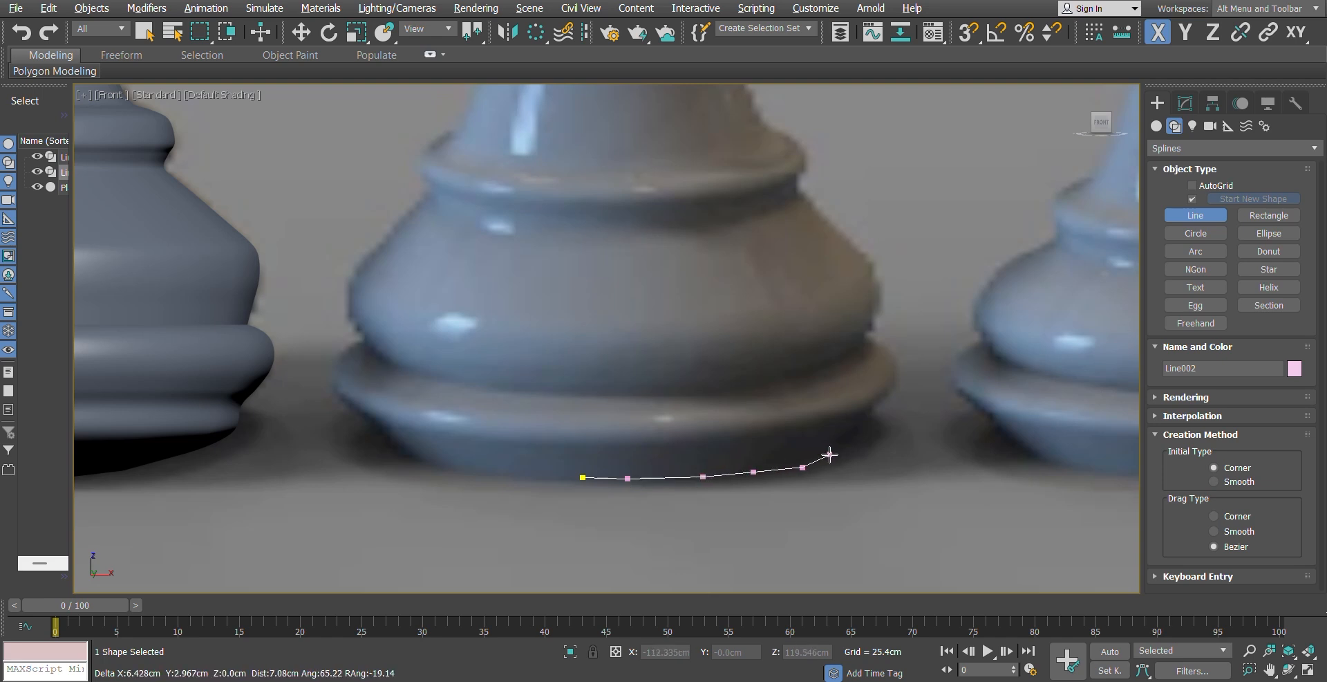
Step: Continue the profile around the queen's bottom rim and in to the notch above it
click(857, 434)
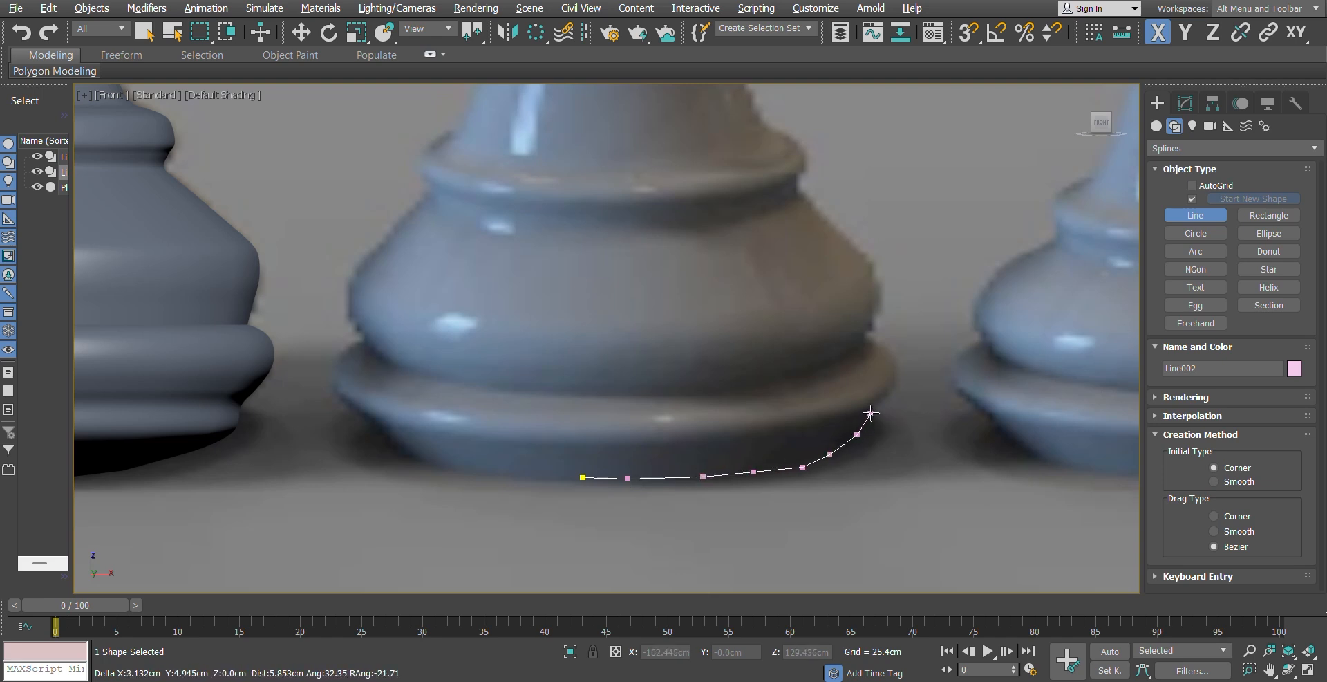
click(878, 405)
click(896, 384)
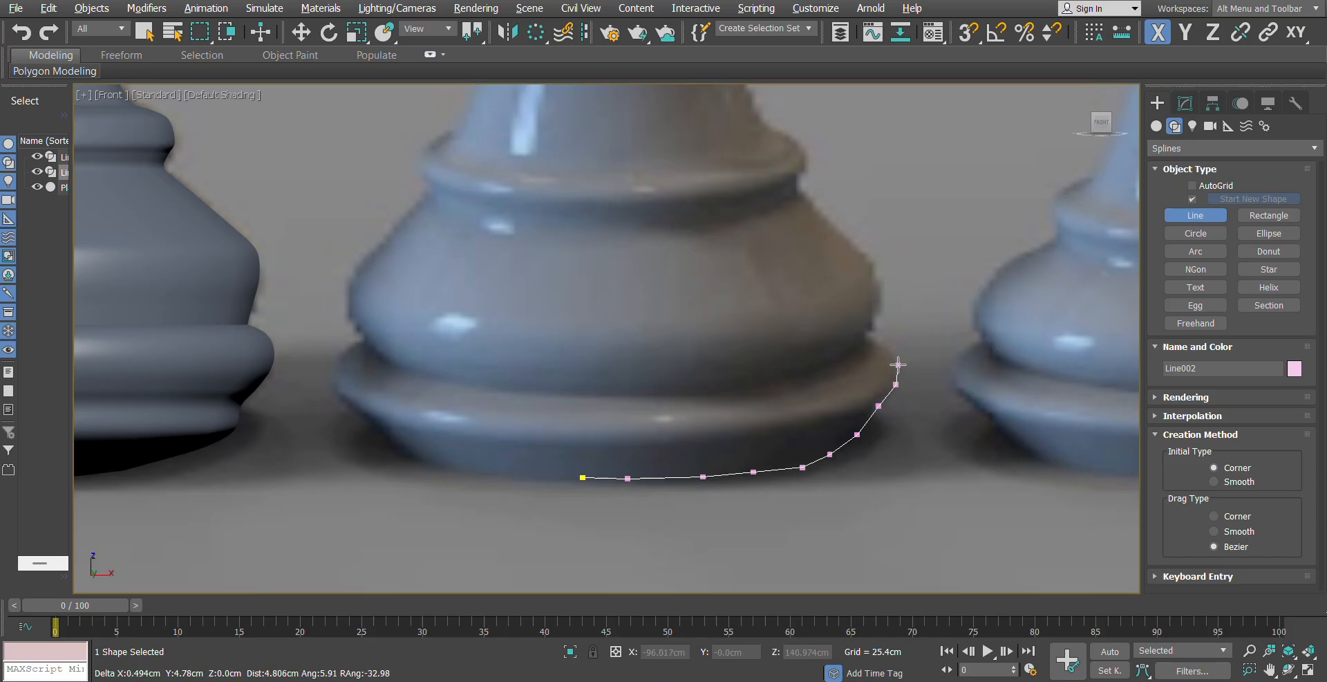
click(895, 361)
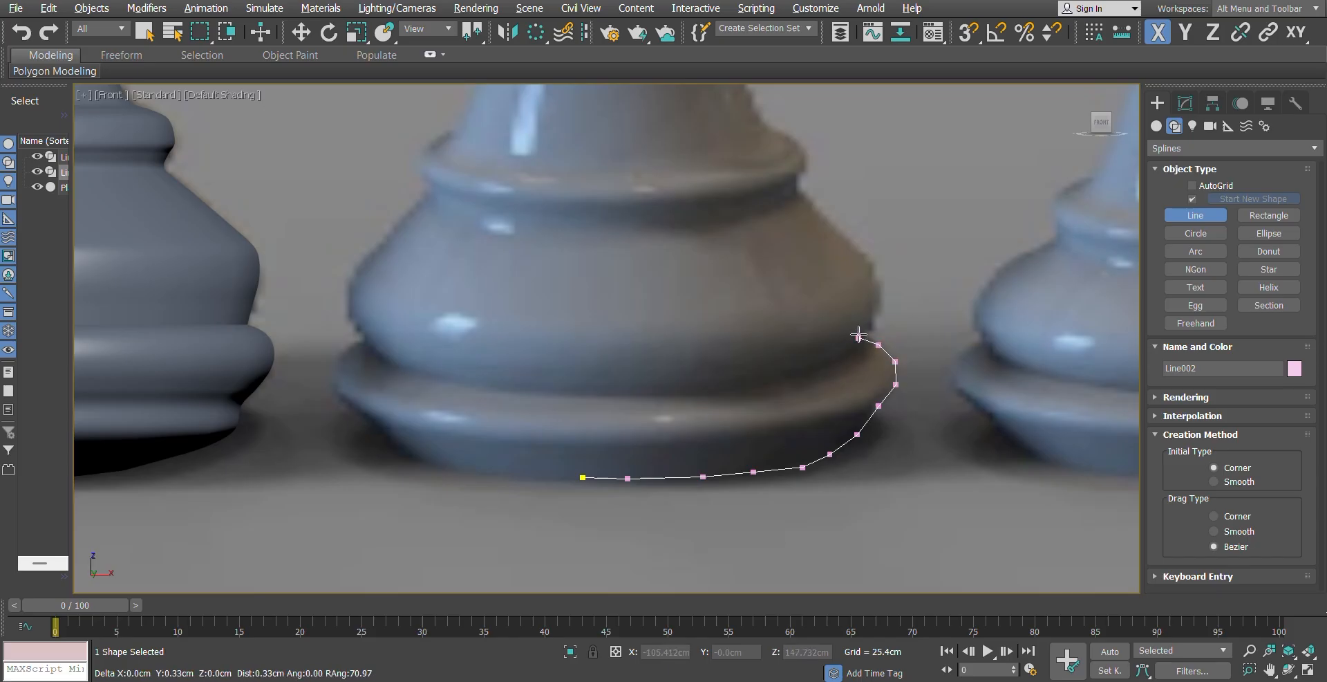
click(858, 338)
Step: Trace the right side of the queen's bulging lower body up to the groove below the collar
click(880, 307)
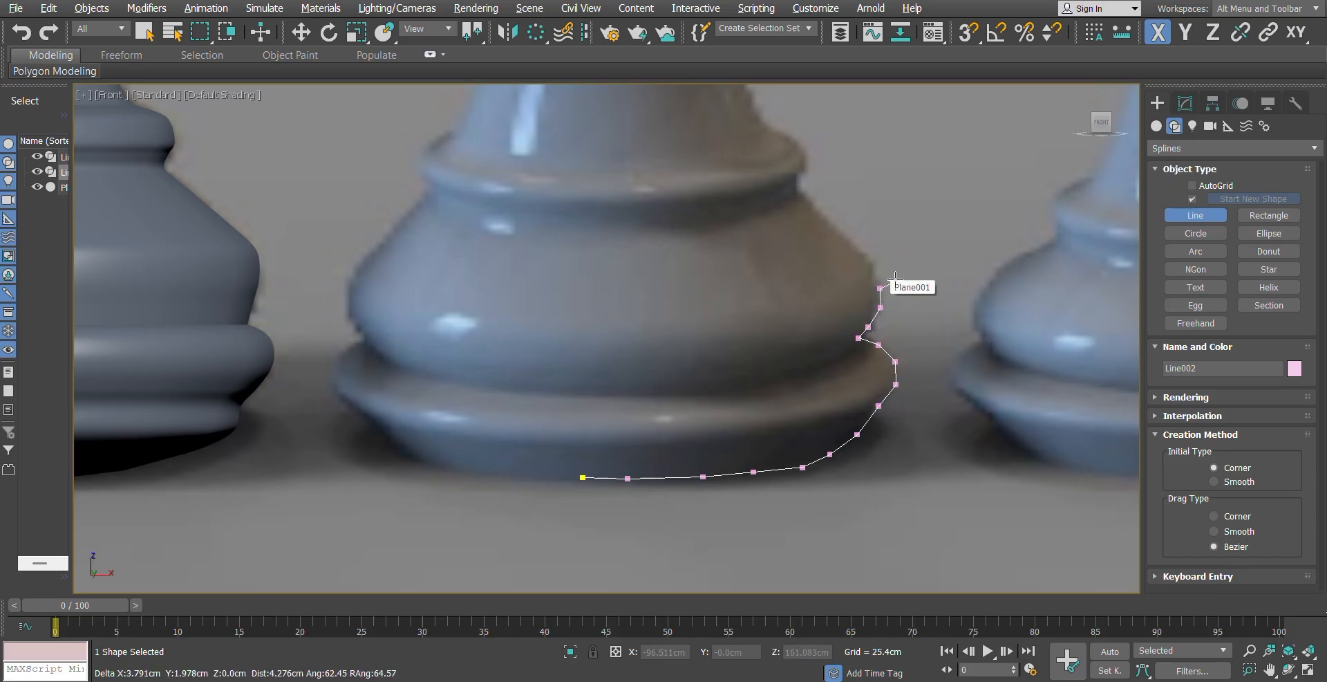
click(880, 288)
click(840, 226)
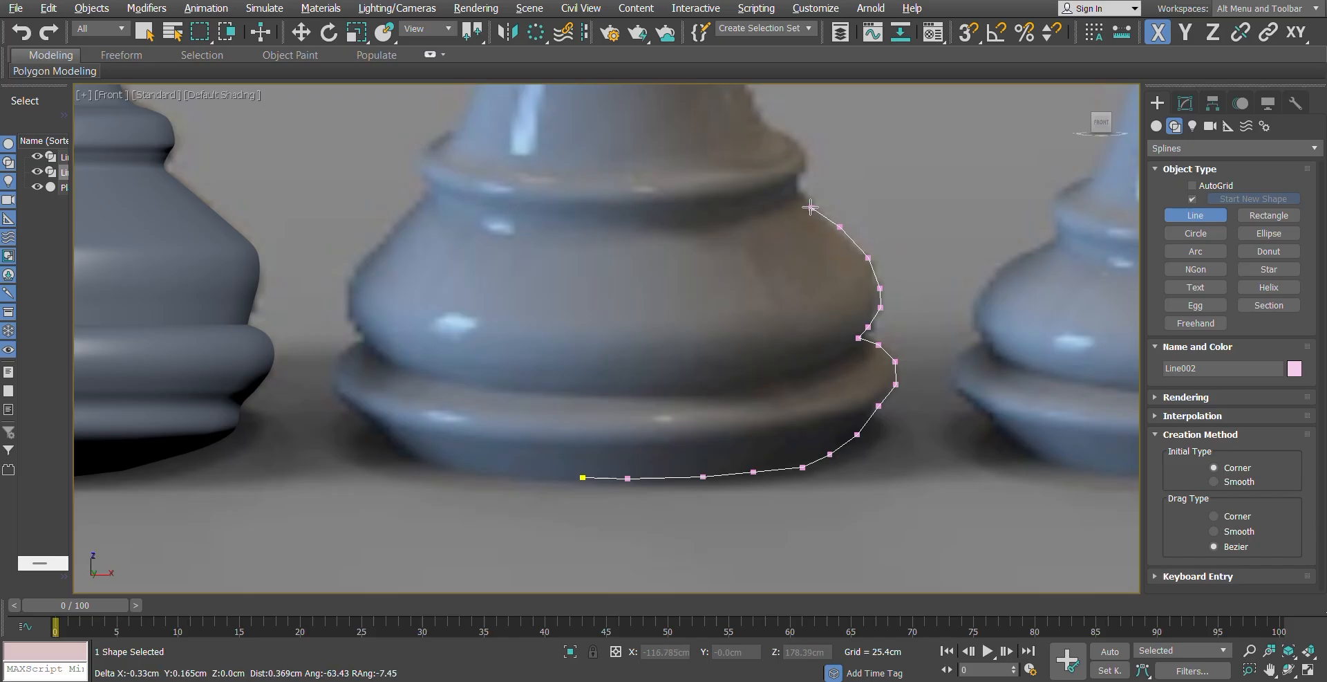
click(798, 195)
Step: Trace the collar ridge above the bulge, ending where the queen's stem begins
middle_drag(798, 195, 777, 332)
scroll(777, 332, up, 2)
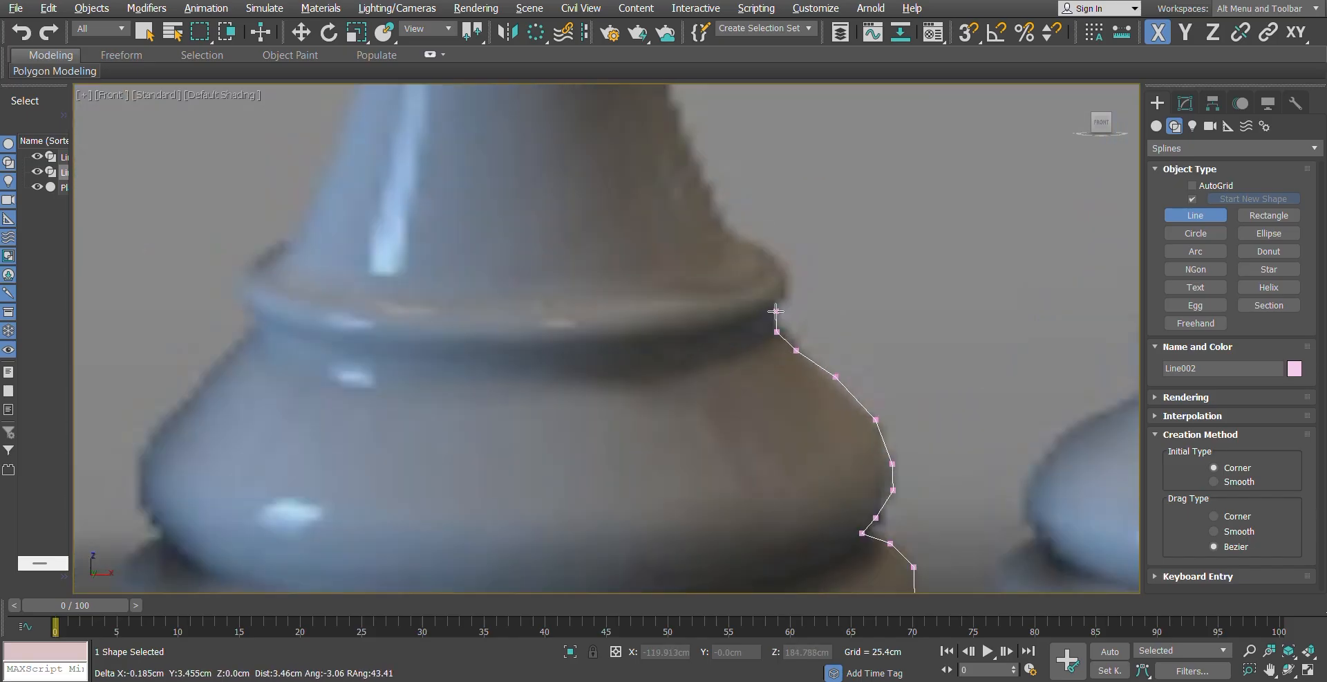
click(776, 311)
click(779, 296)
click(793, 288)
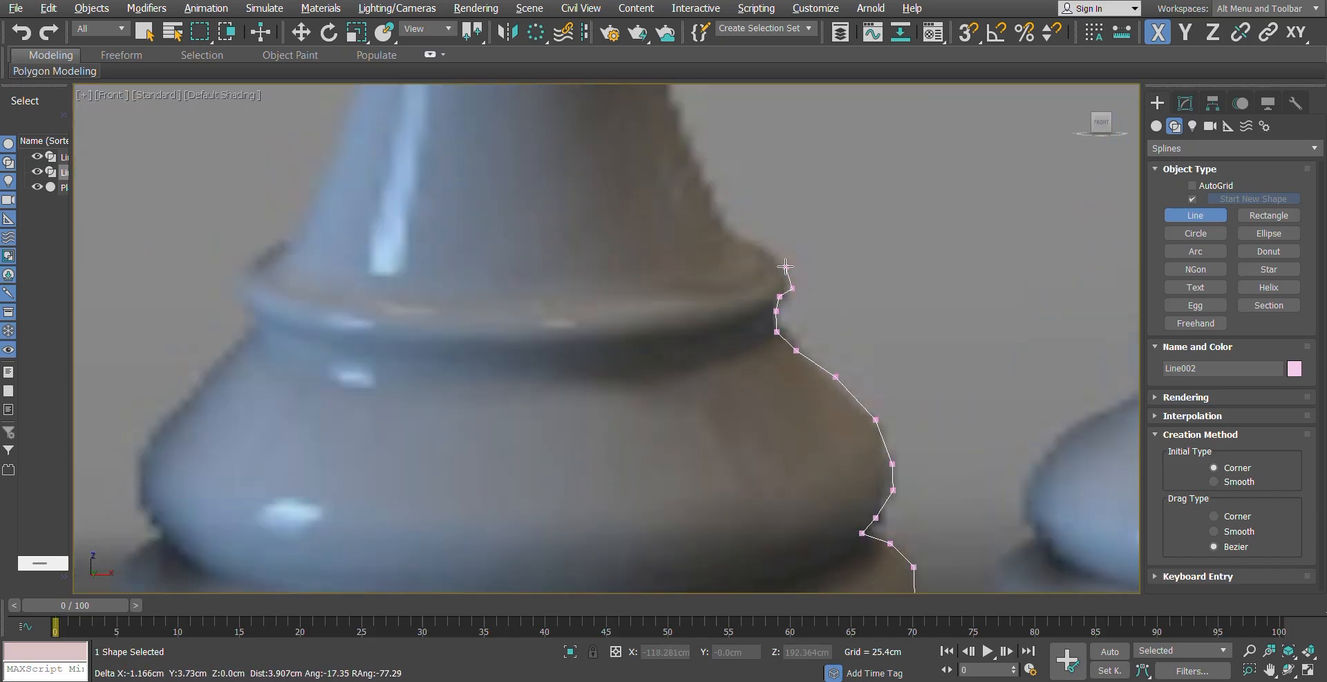
scroll(786, 265, up, 1)
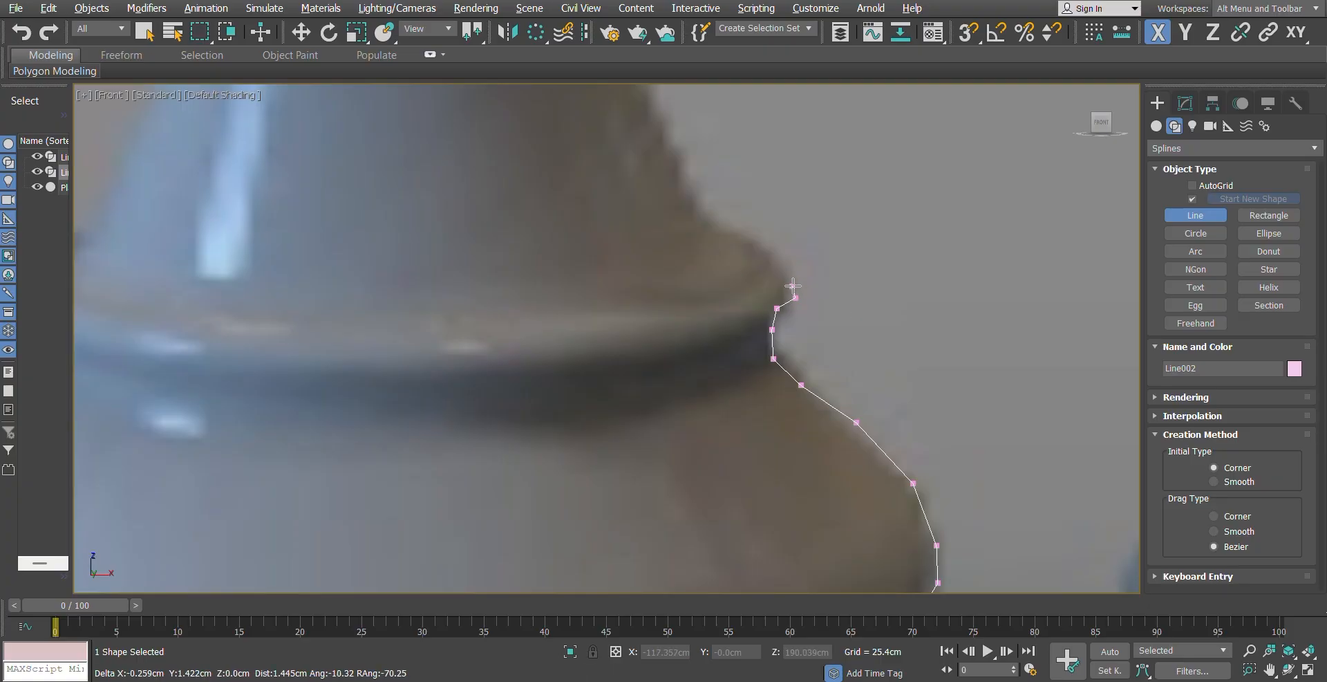
click(788, 270)
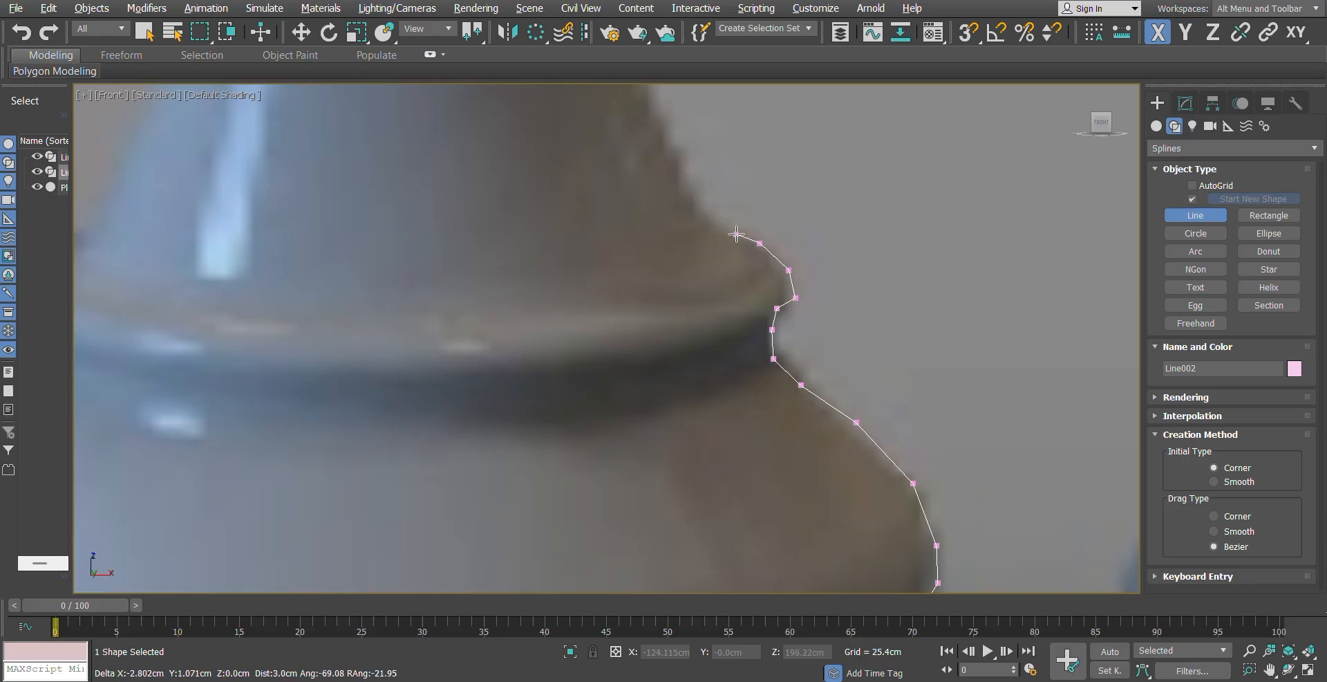
click(717, 225)
click(700, 224)
Step: Trace the tapering lower half of the queen's stem up to its narrowest part
middle_drag(700, 224, 704, 436)
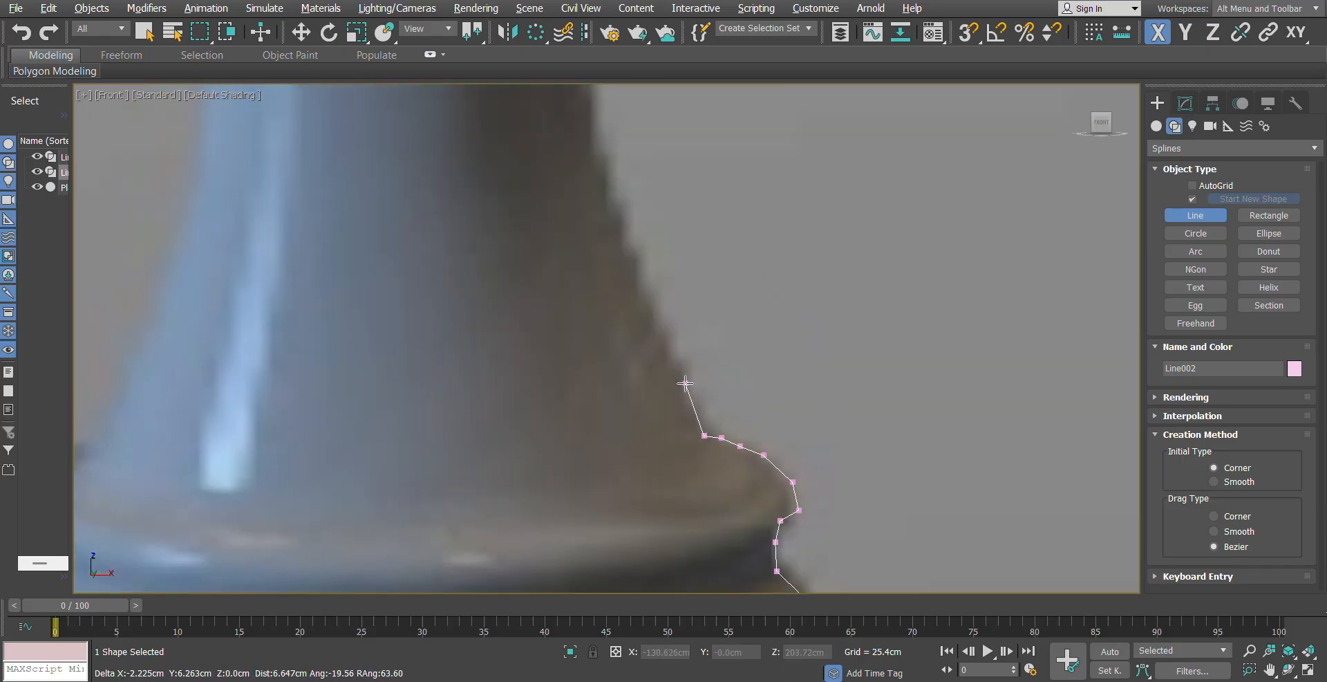
click(683, 367)
click(644, 279)
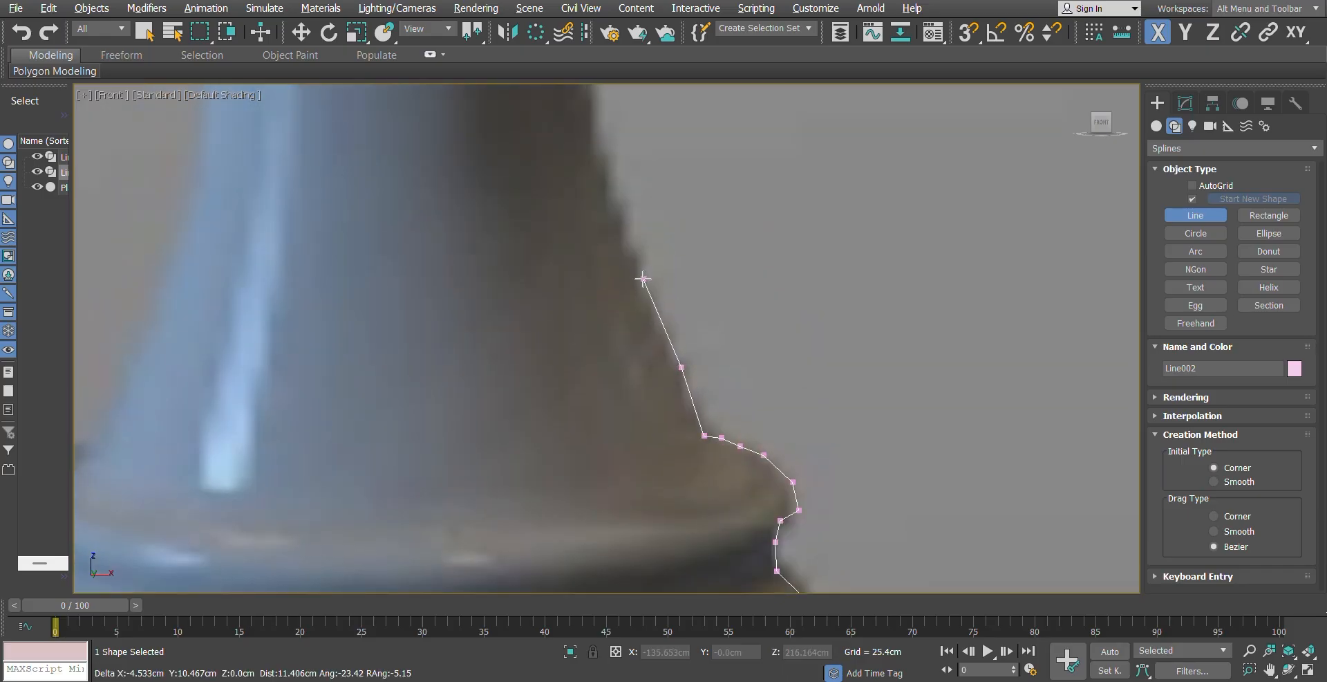
scroll(644, 248, down, 2)
scroll(643, 249, down, 1)
middle_drag(644, 249, 652, 483)
scroll(640, 434, up, 2)
scroll(625, 433, down, 1)
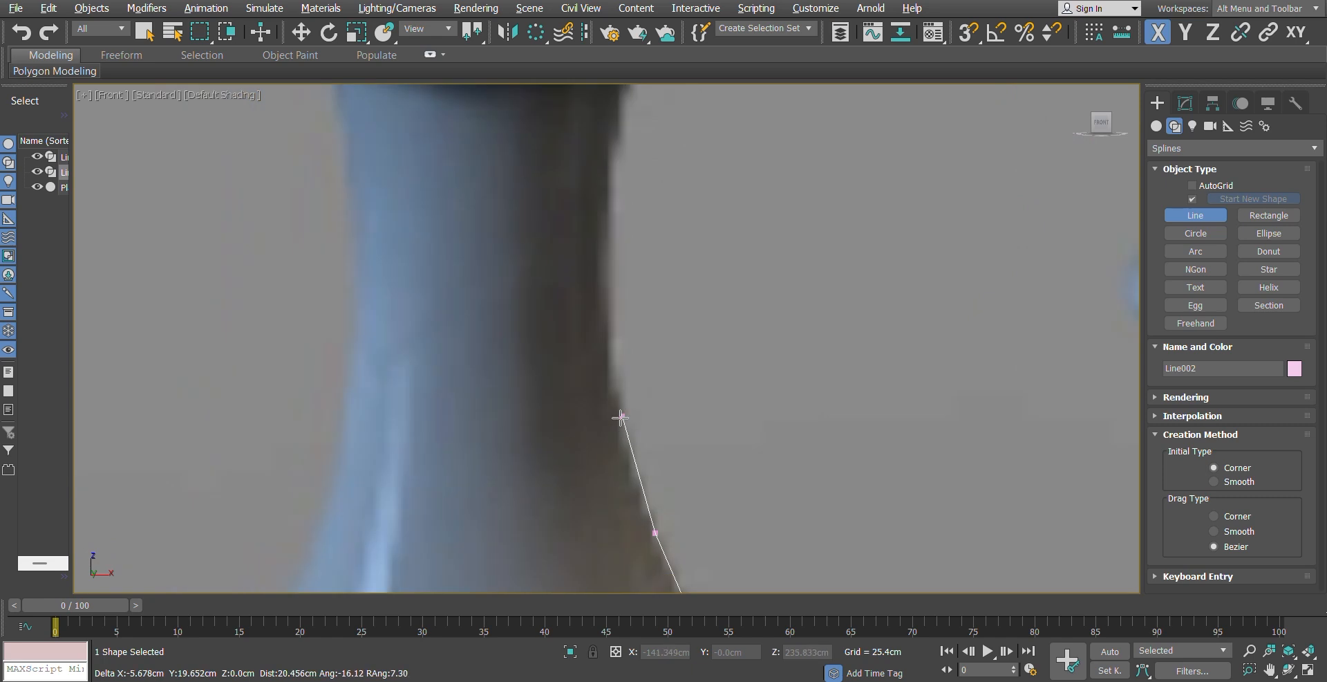
click(615, 418)
click(611, 359)
Step: Trace the upper half of the stem, widening slightly up to the underside of the large ring
scroll(604, 261, down, 3)
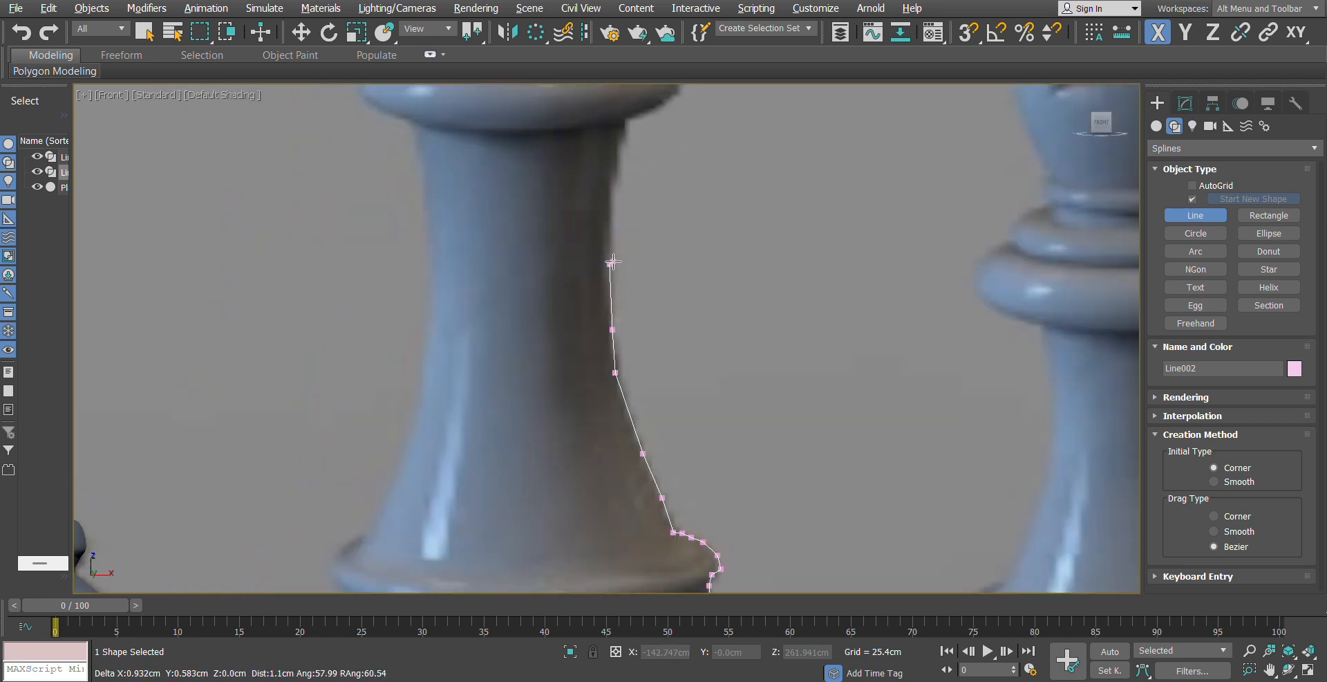
scroll(624, 409, up, 2)
click(625, 409)
scroll(624, 409, up, 3)
click(629, 330)
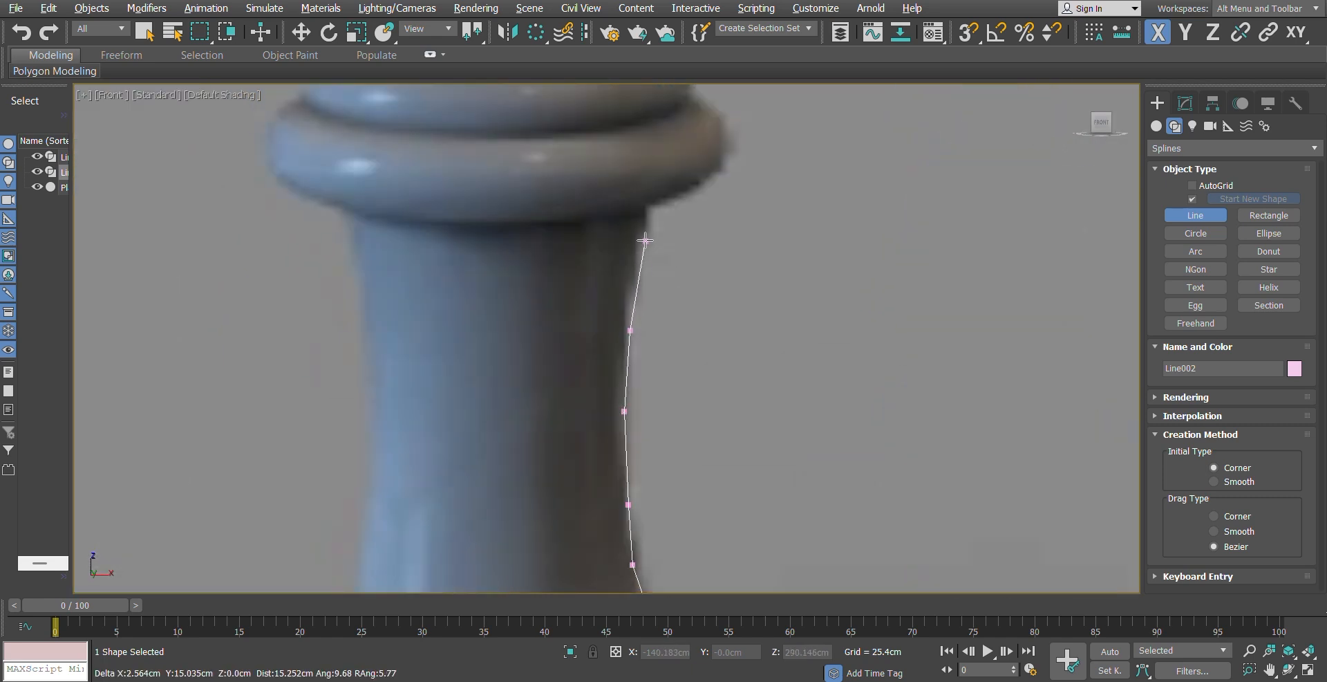
click(647, 212)
Step: Trace the rounded outer edge of the large ring at the top of the queen's stem
middle_drag(670, 214, 669, 449)
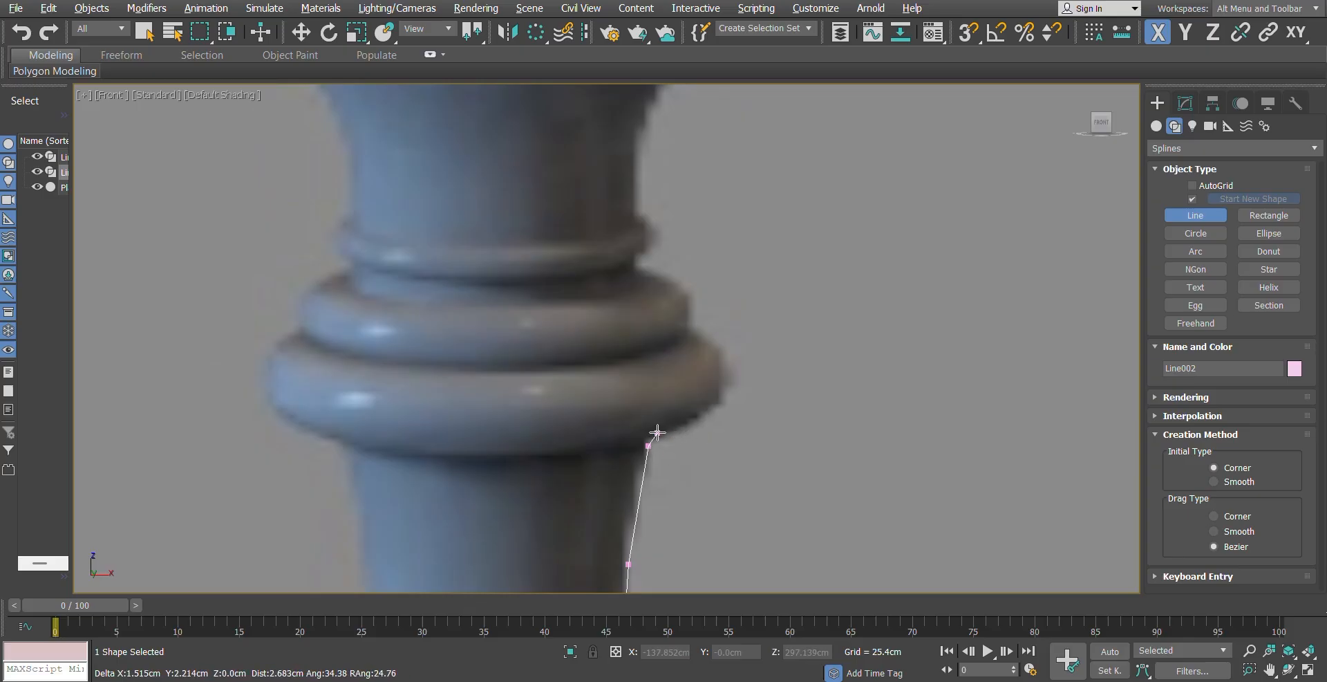
click(710, 413)
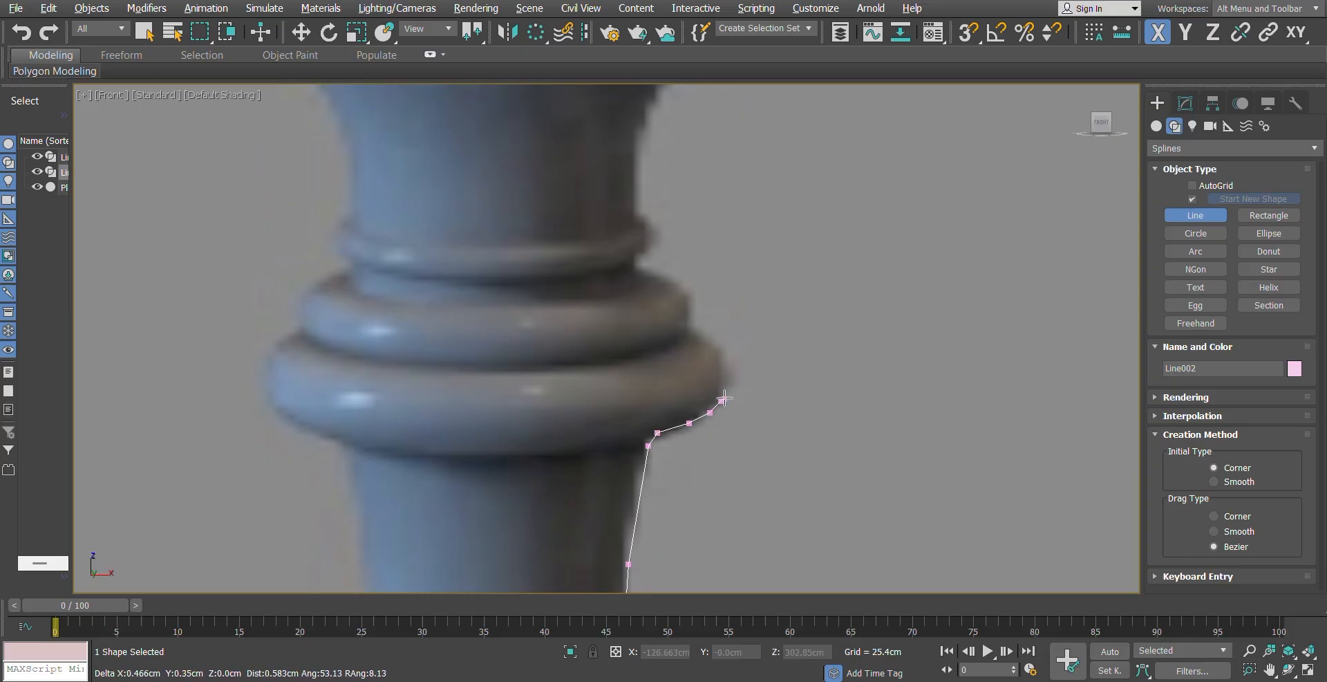
click(725, 380)
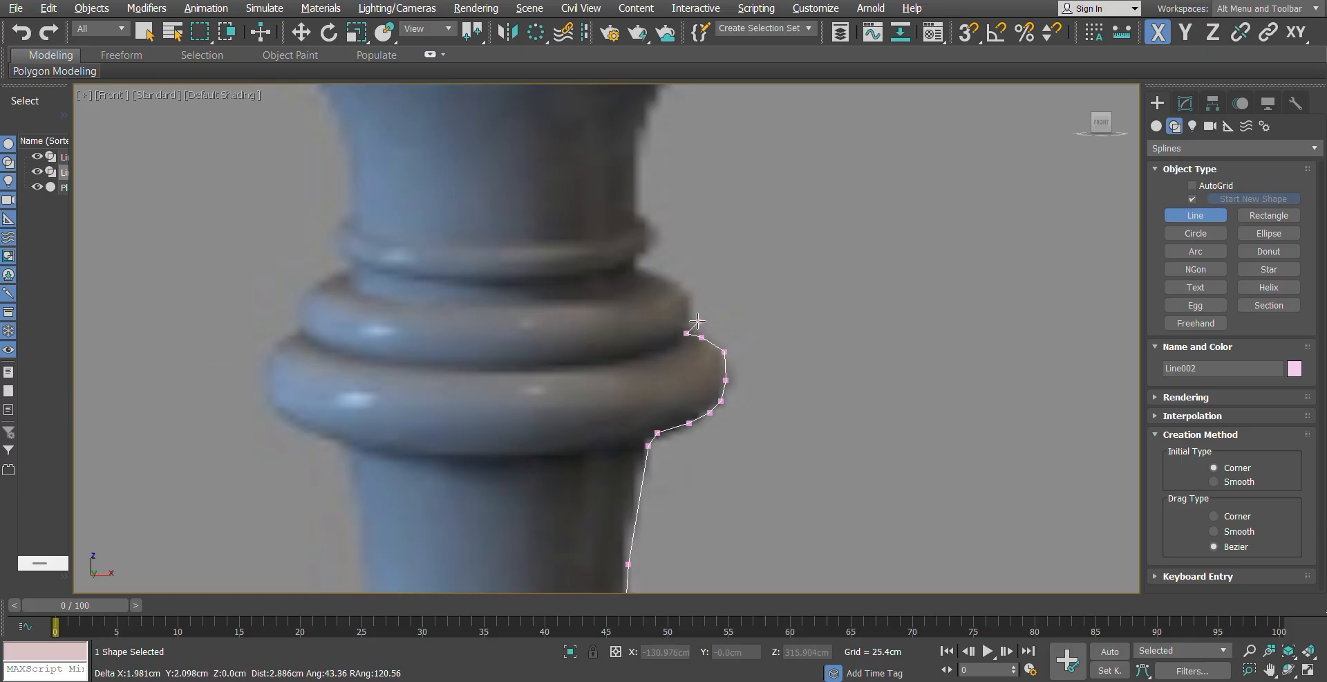
Step: Trace the middle ring's rounded edge and bring the profile in to the groove above it
click(697, 321)
click(696, 303)
click(686, 285)
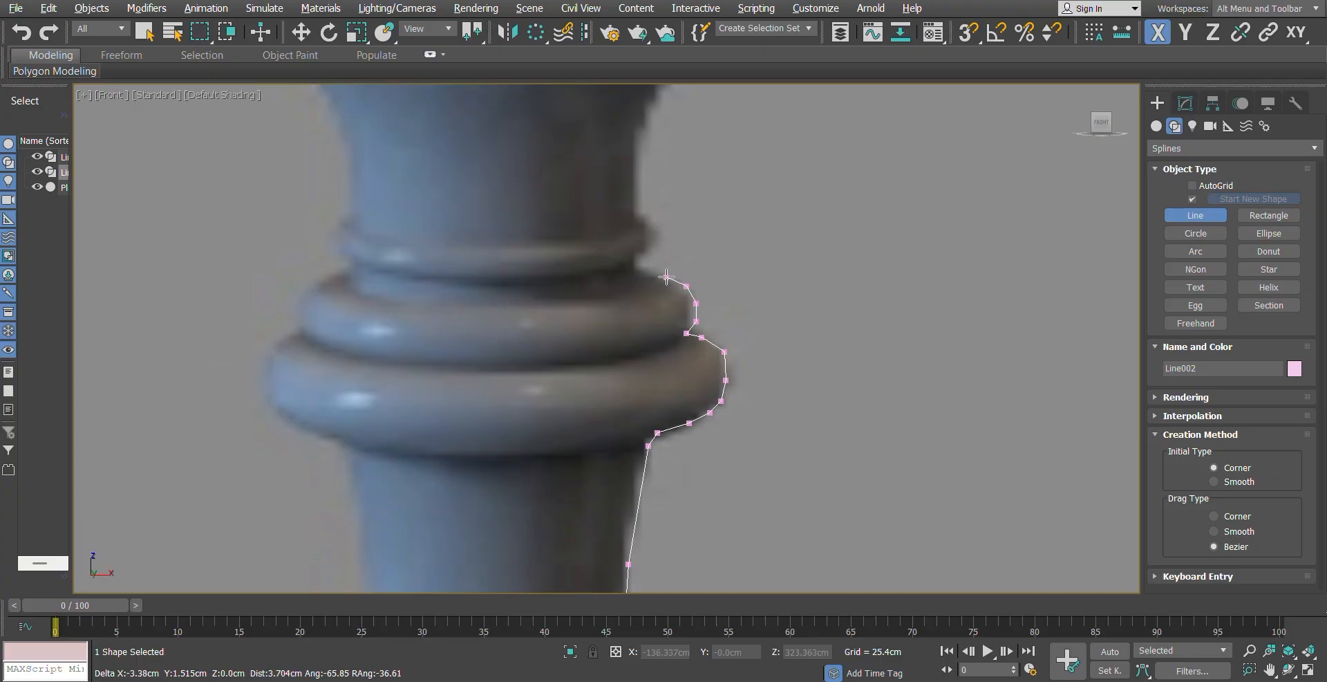
click(666, 276)
scroll(666, 277, up, 4)
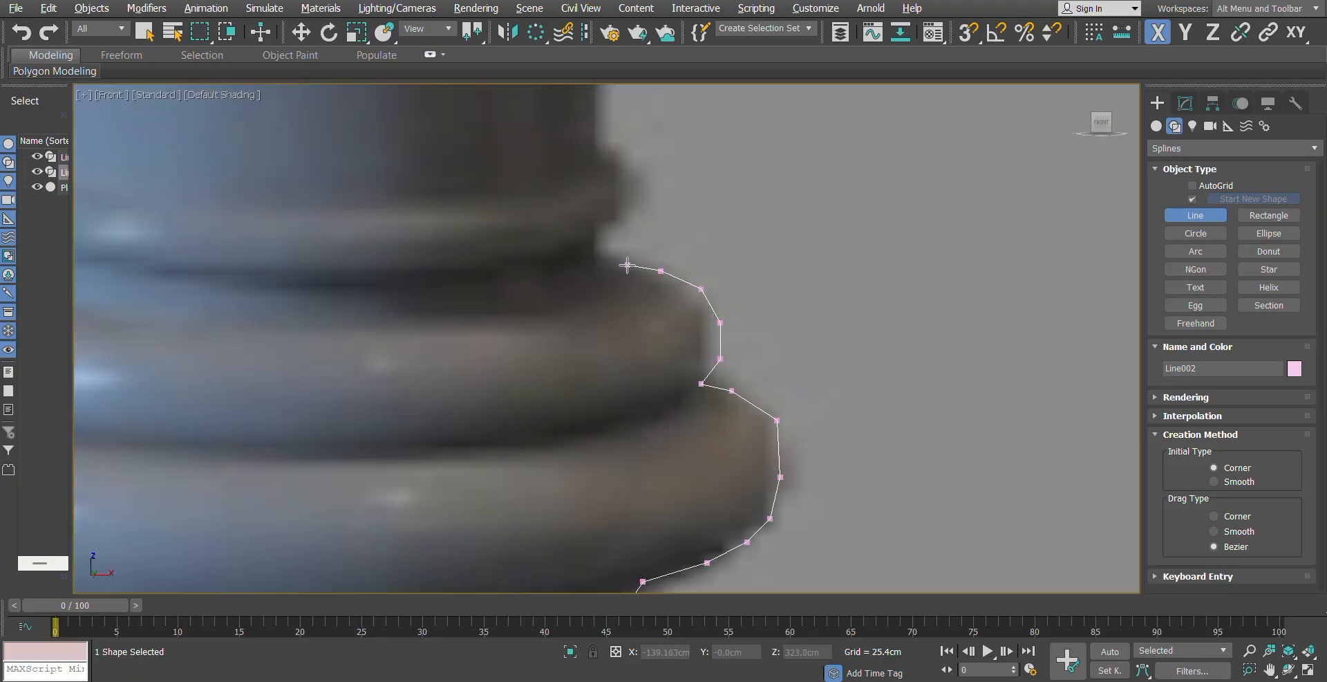
click(606, 266)
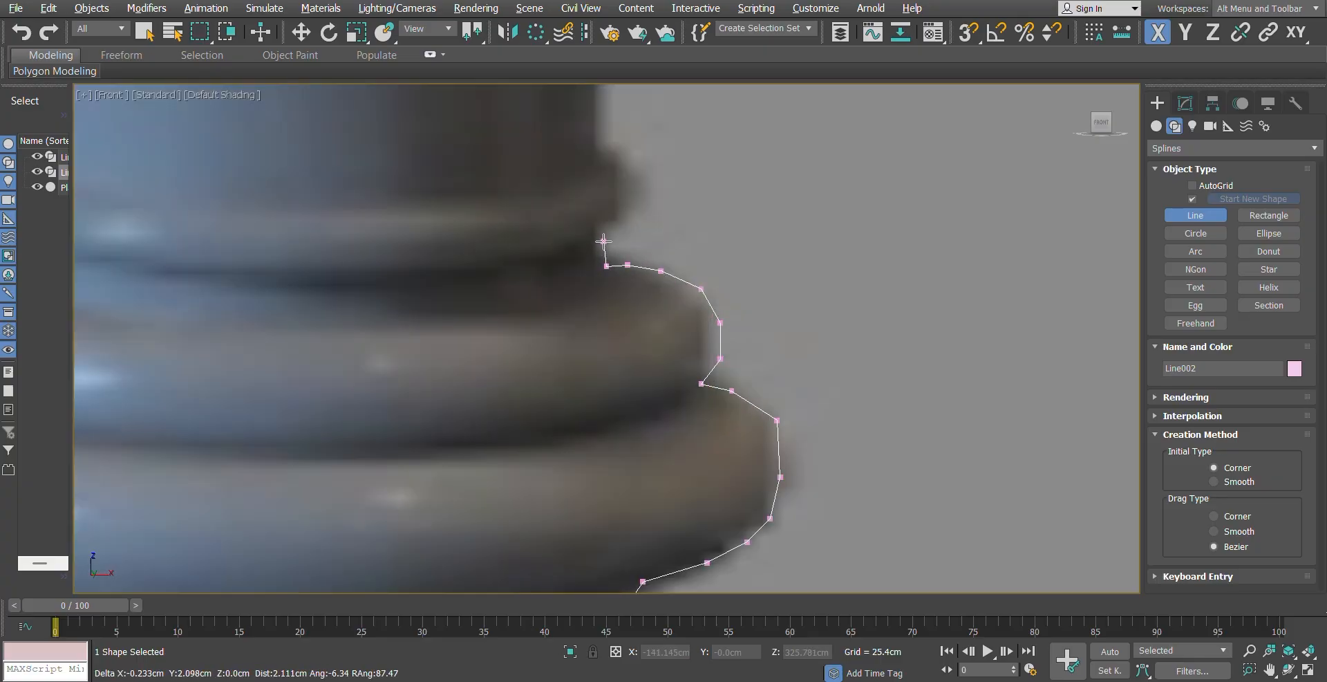
Step: Trace the groove and the small thin ring directly below the queen's head
scroll(604, 240, down, 2)
click(606, 256)
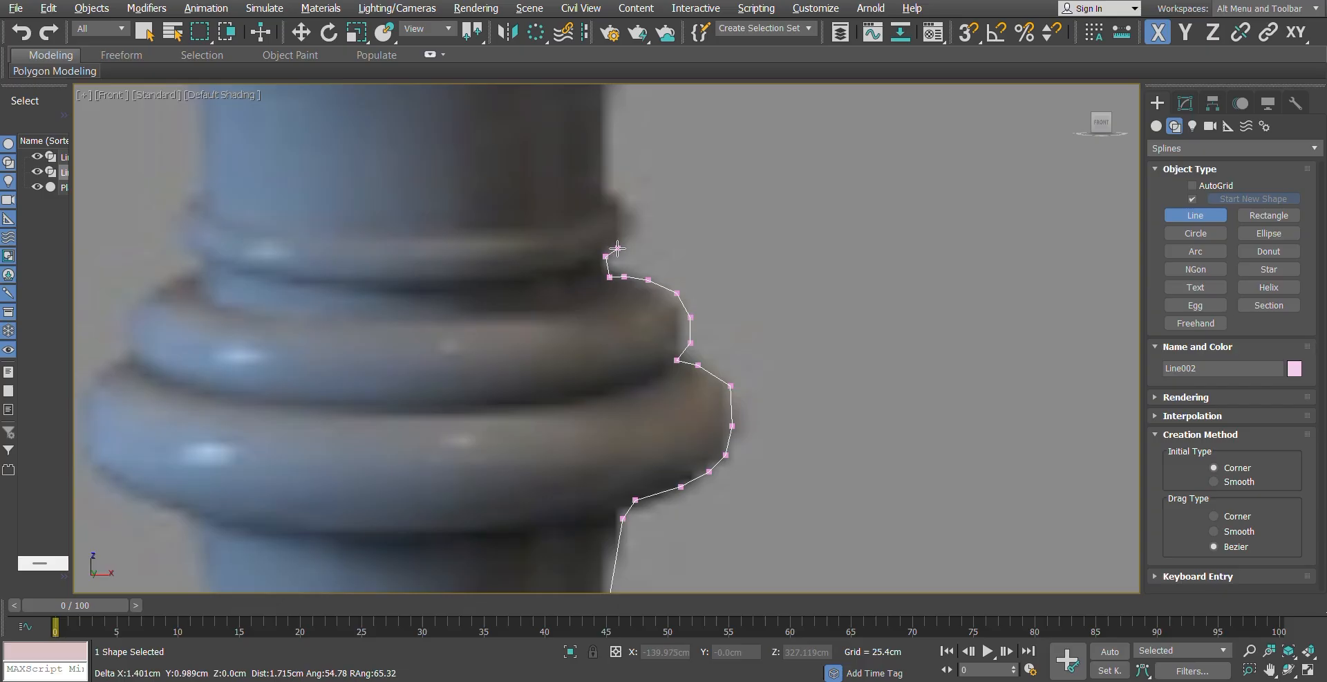
click(619, 248)
click(627, 238)
click(629, 219)
click(625, 206)
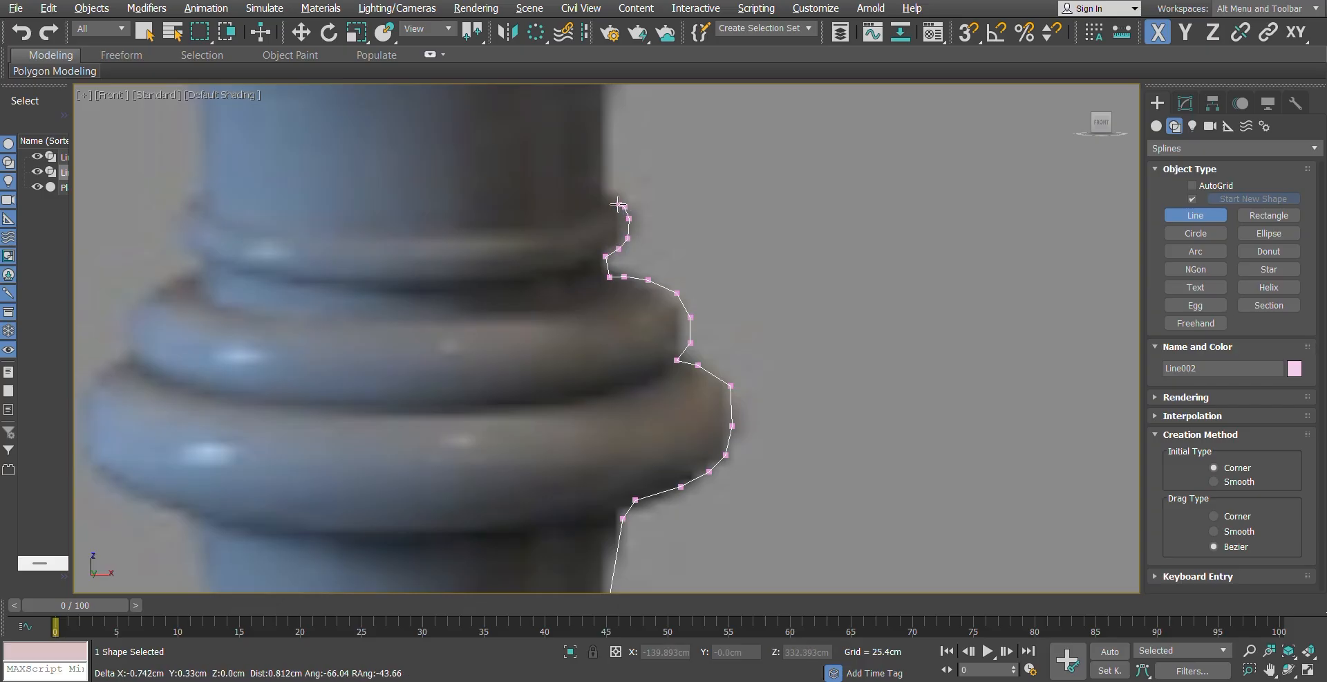
click(616, 204)
Step: Trace the right side of the queen's head as it flares outward toward the crown
middle_drag(633, 217, 641, 378)
click(615, 314)
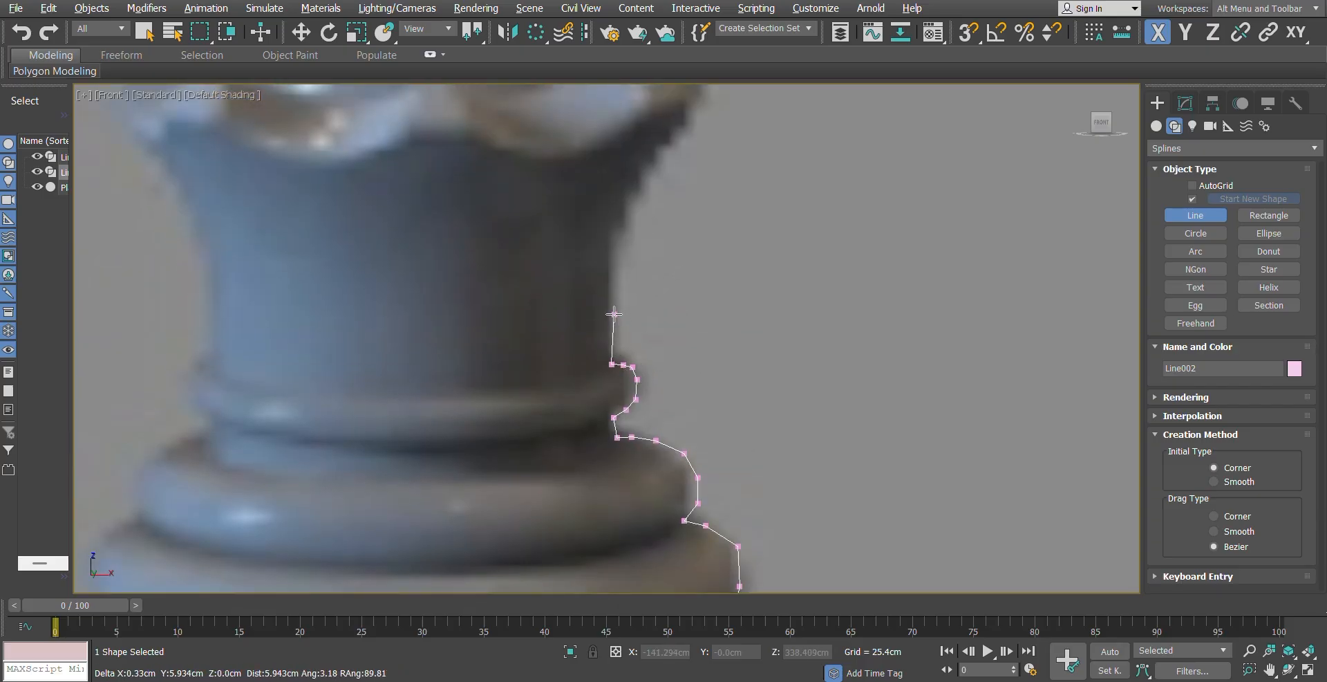
click(614, 263)
click(645, 185)
middle_drag(646, 185, 666, 415)
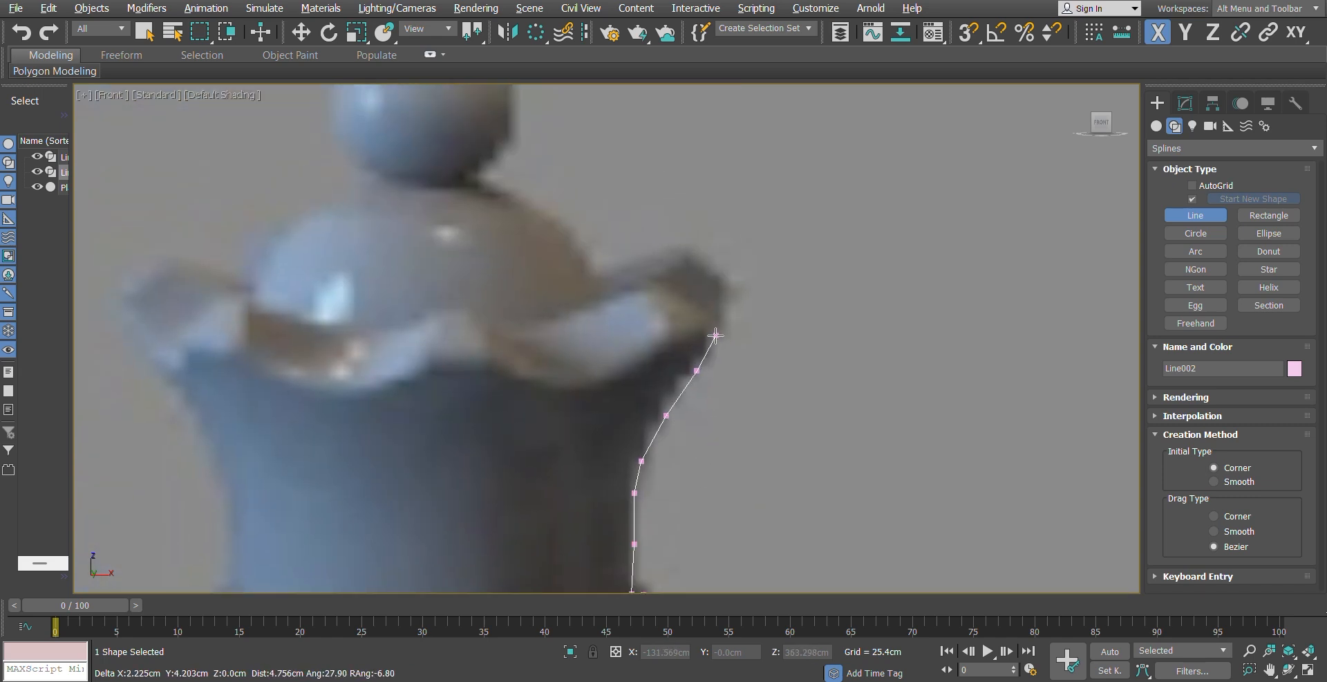
Step: Trace the crown's outer edge and top rim, going inward to the foot of the dome
scroll(715, 336, down, 6)
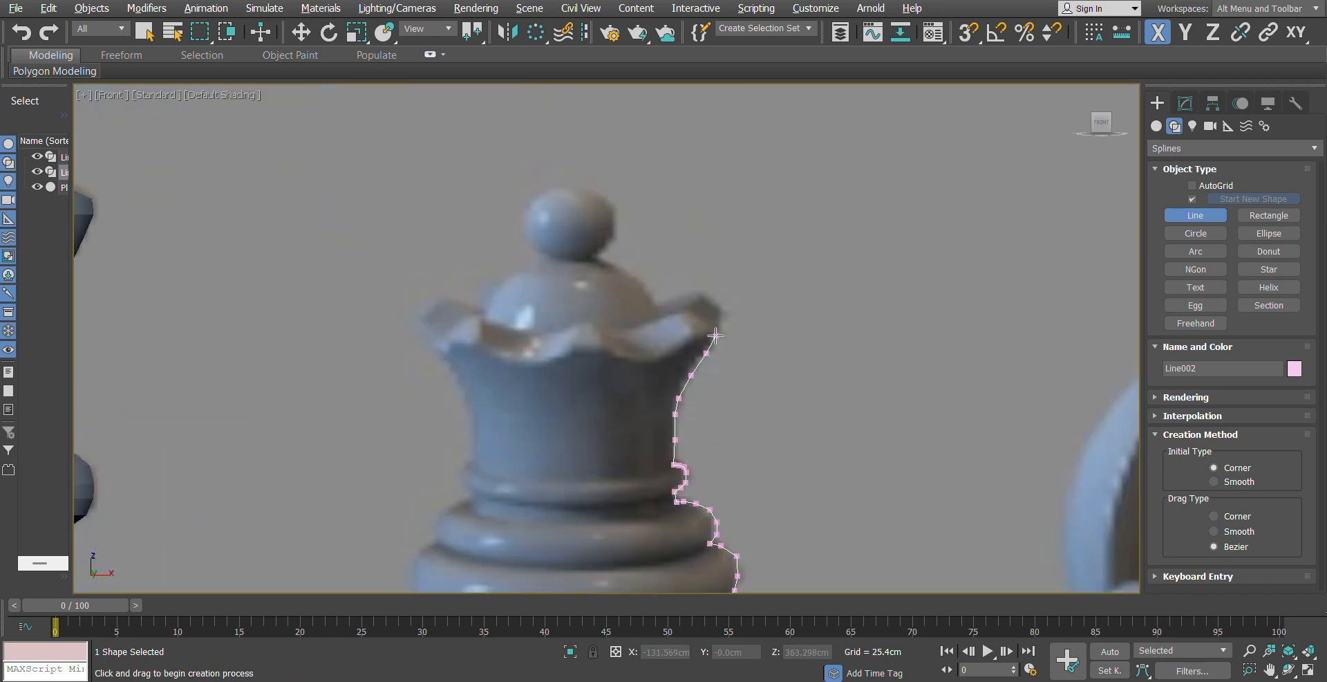
scroll(744, 375, up, 3)
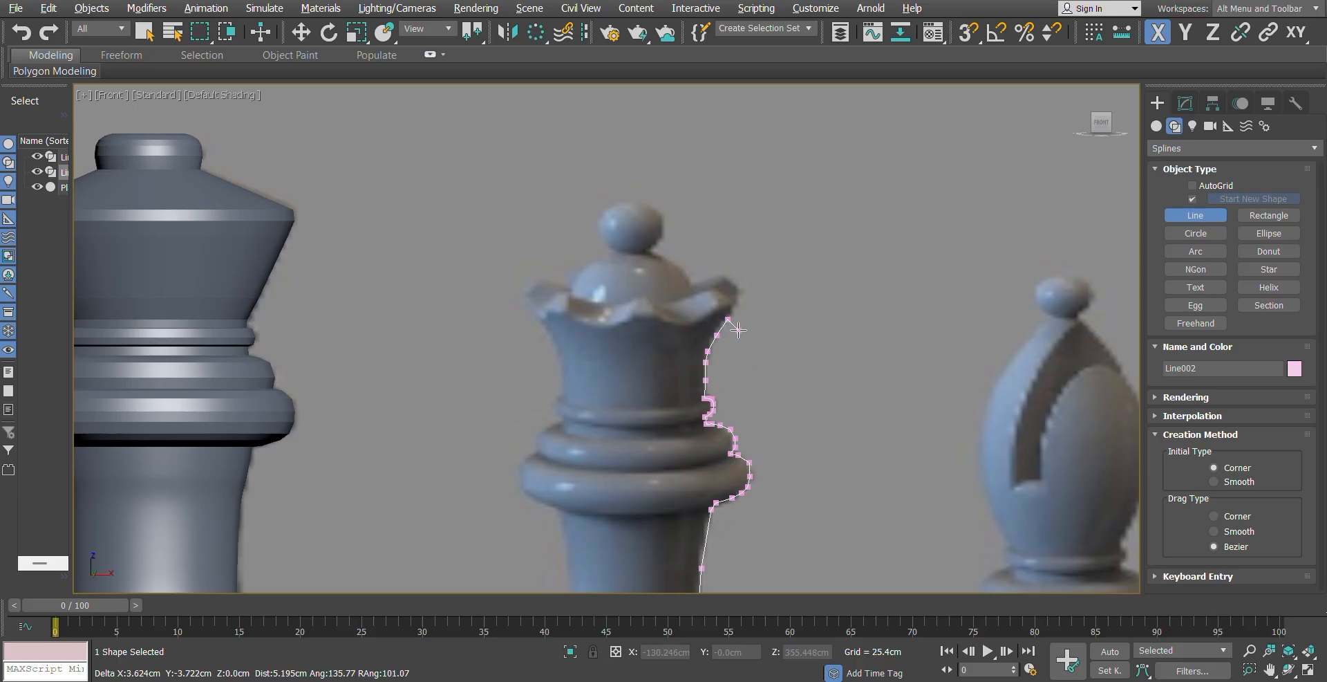
click(730, 294)
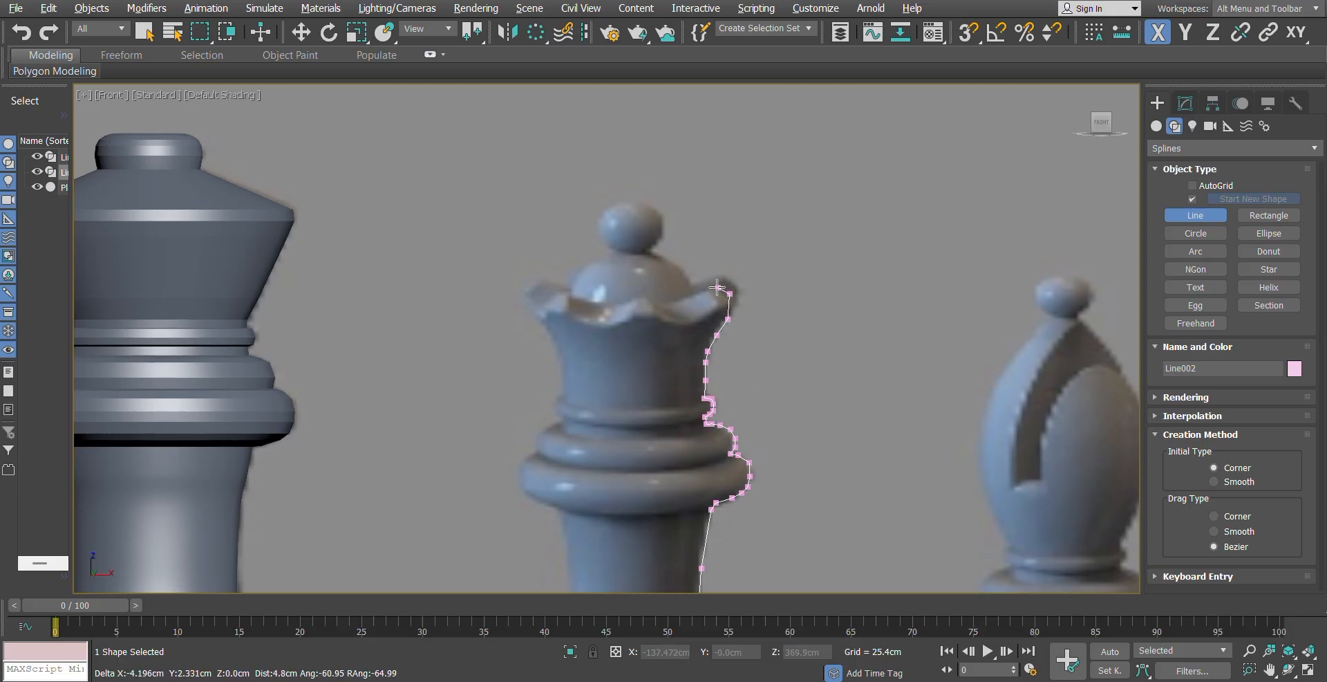
click(700, 287)
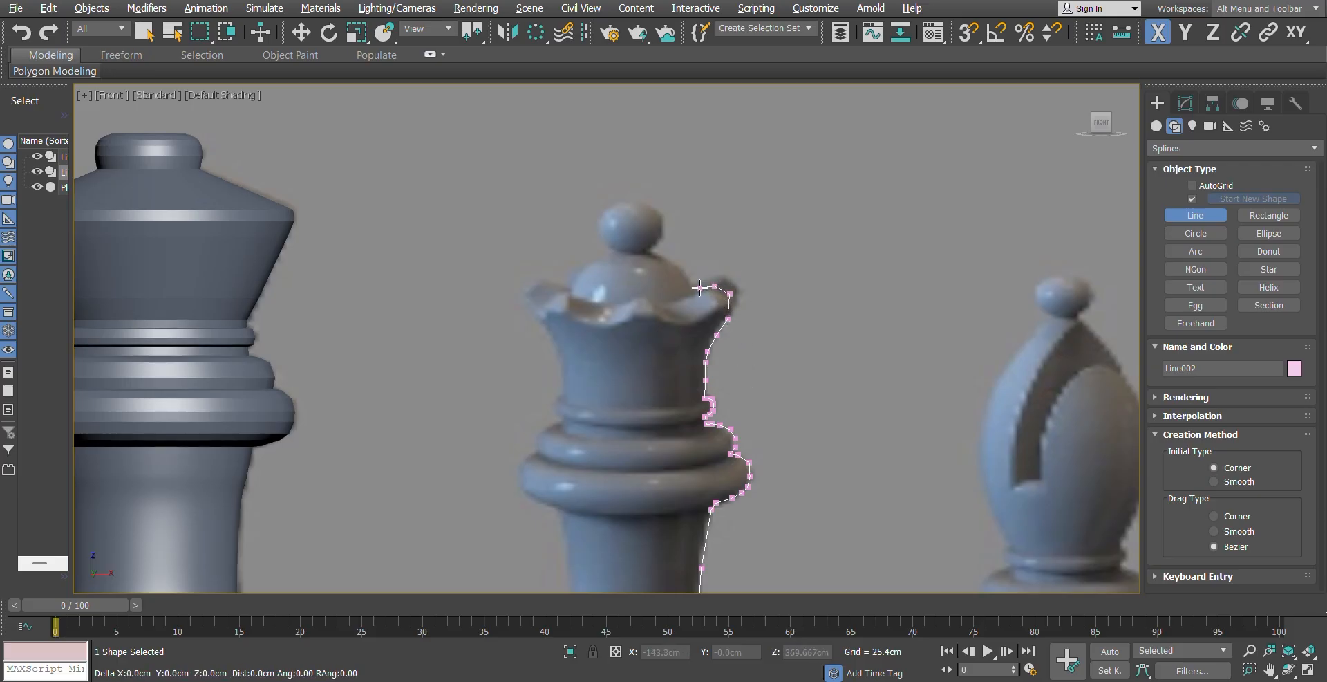
click(687, 291)
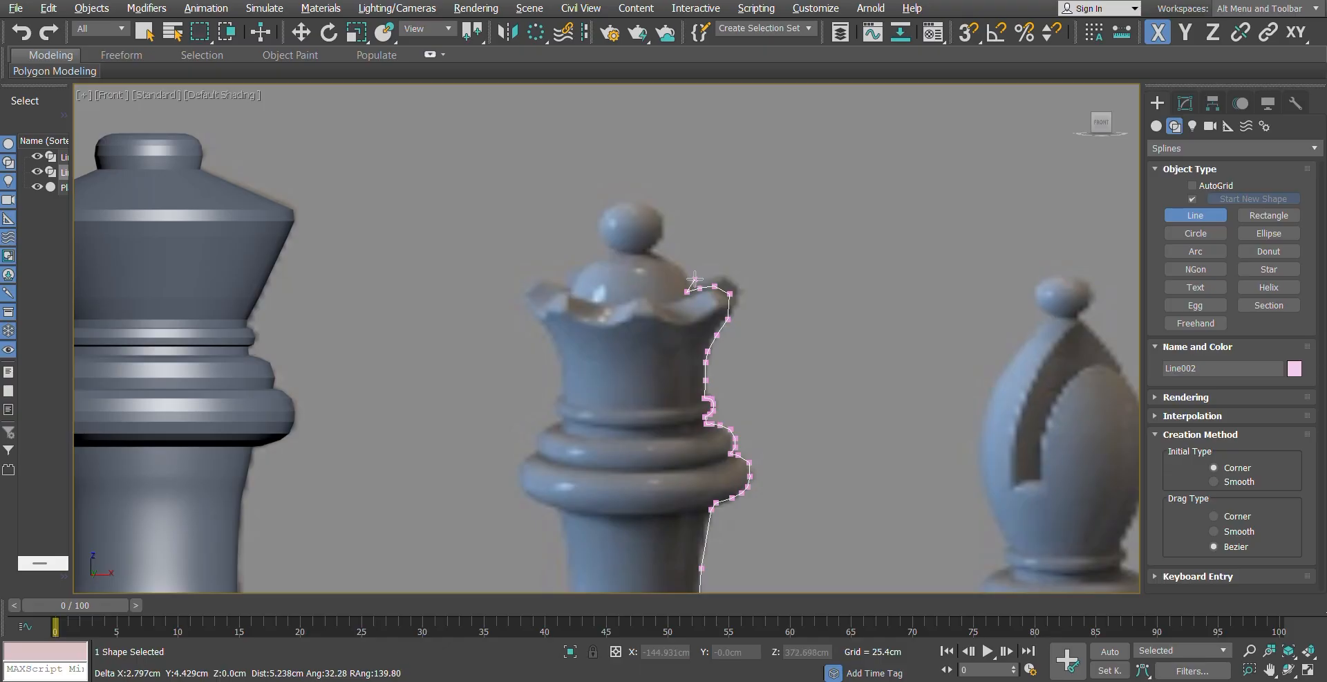
Step: Trace the right side of the dome from its foot in the crown up to the base of the ball
click(695, 280)
click(675, 254)
click(663, 253)
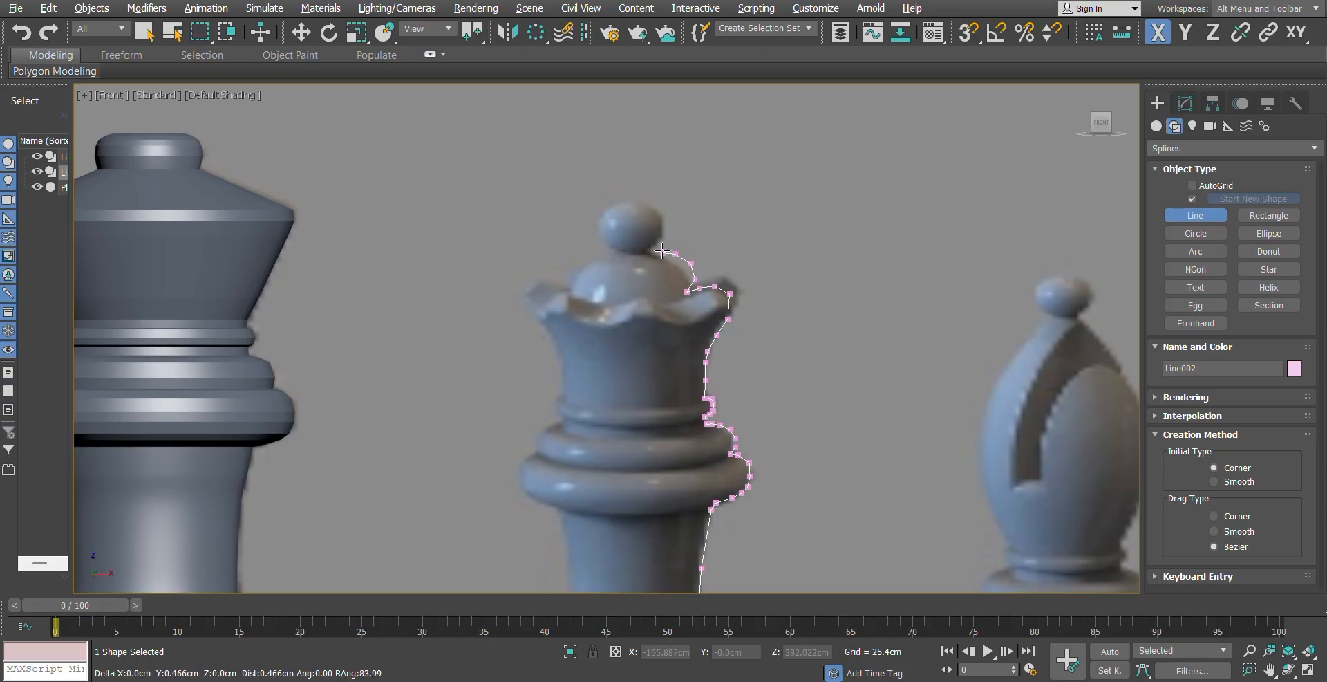
click(647, 250)
Step: Trace the right side of the ball up to its top centre and finish the queen's profile line
click(660, 241)
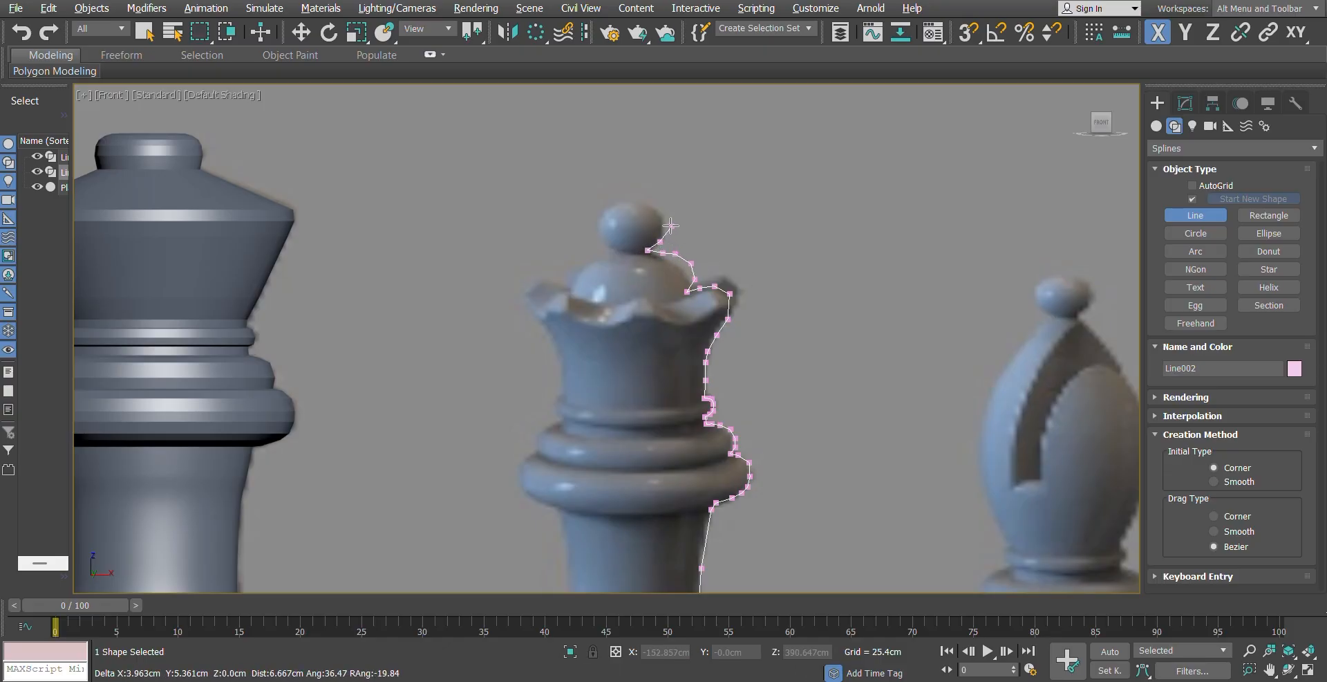
click(670, 225)
click(662, 205)
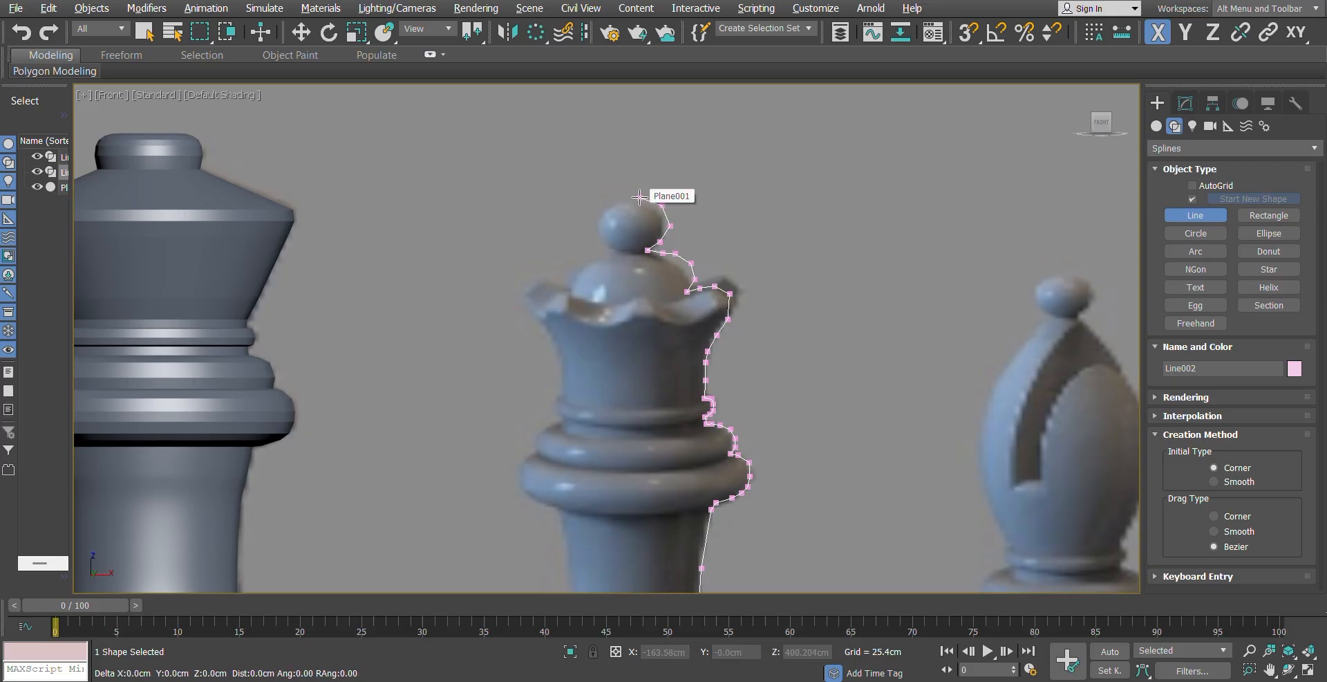
click(640, 198)
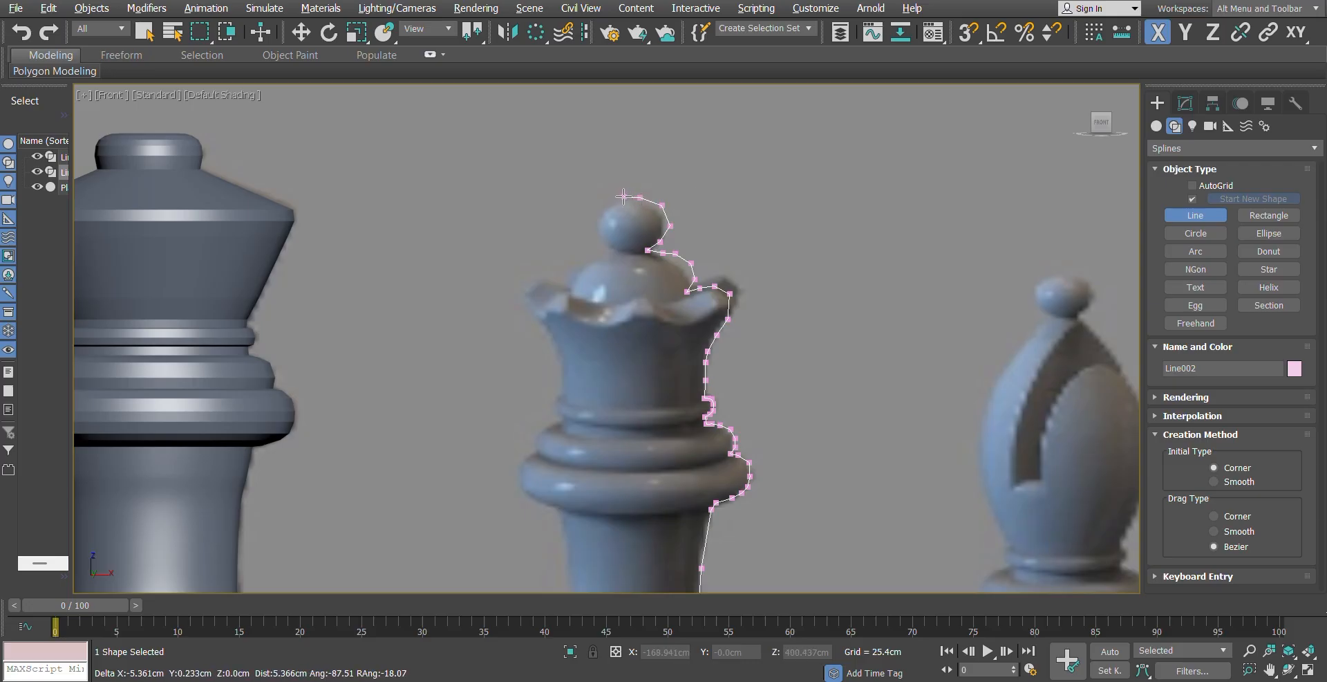
click(623, 197)
scroll(688, 360, up, 1)
scroll(688, 360, down, 1)
right_click(688, 359)
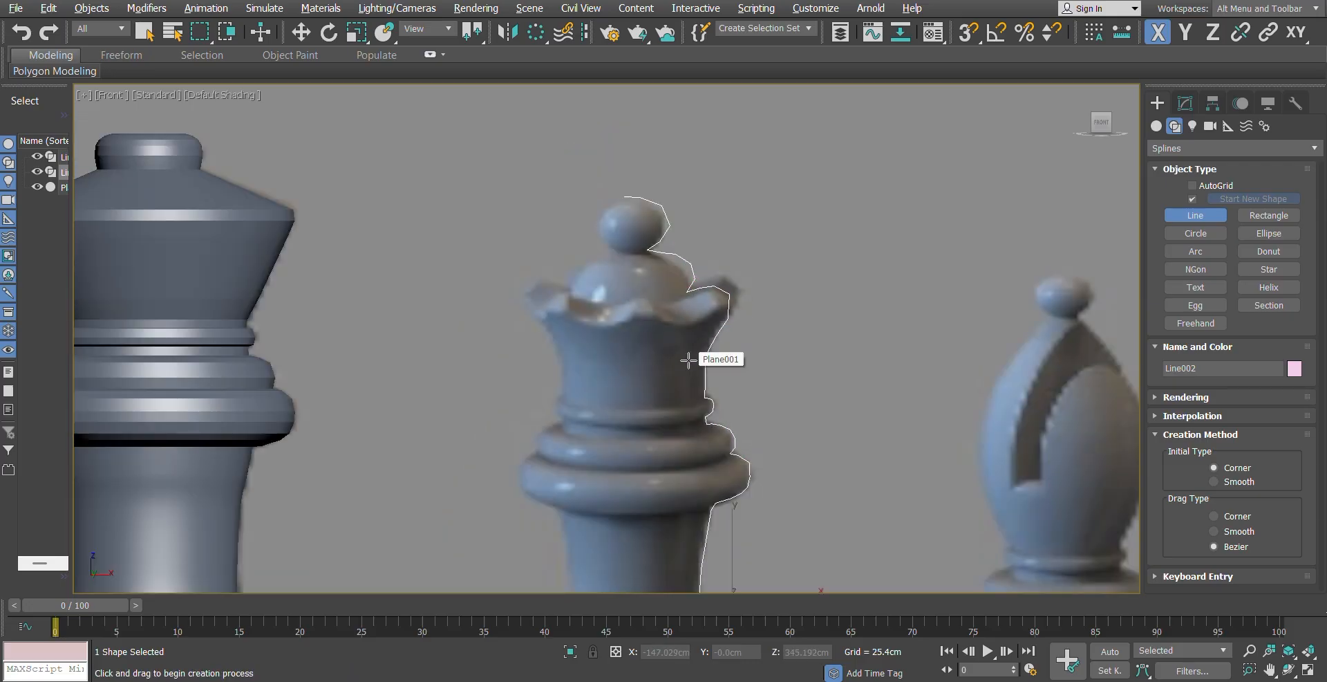
Step: Move the two outermost vertices beside the ball inward so the profile follows its edge more closely
scroll(688, 360, down, 4)
scroll(688, 360, up, 2)
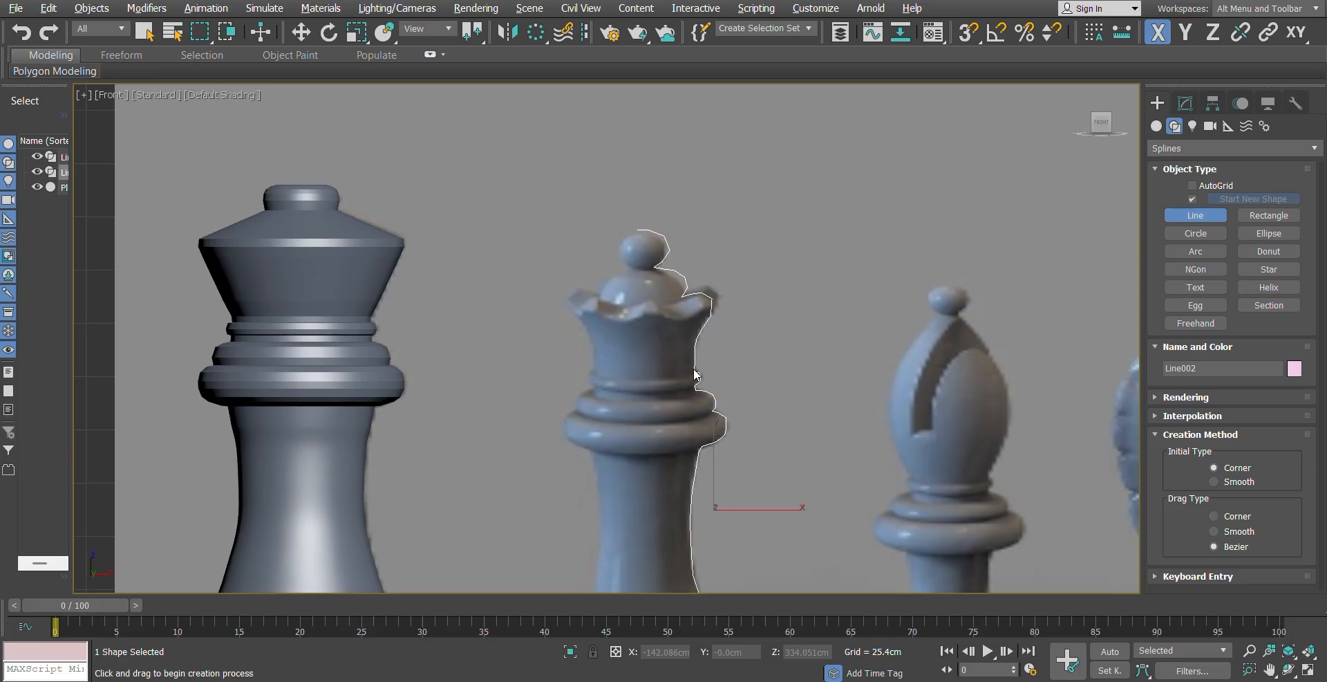
key(w)
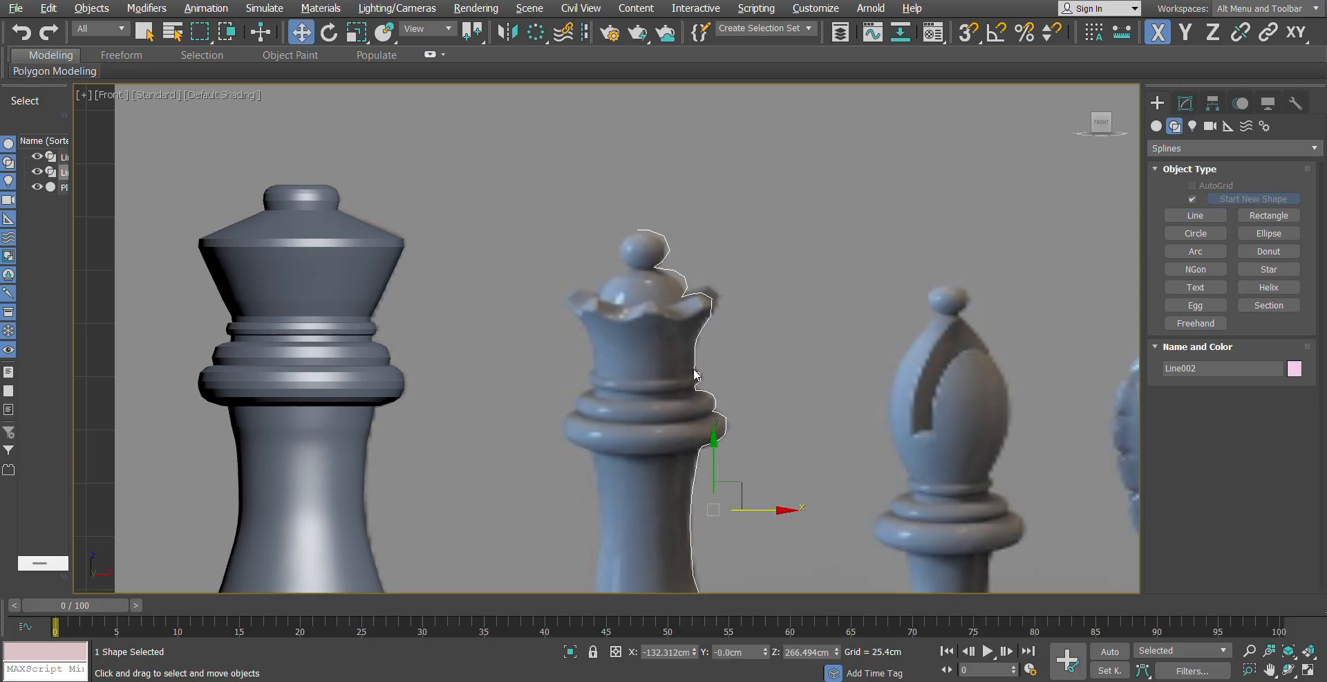
scroll(695, 374, down, 3)
scroll(654, 360, up, 2)
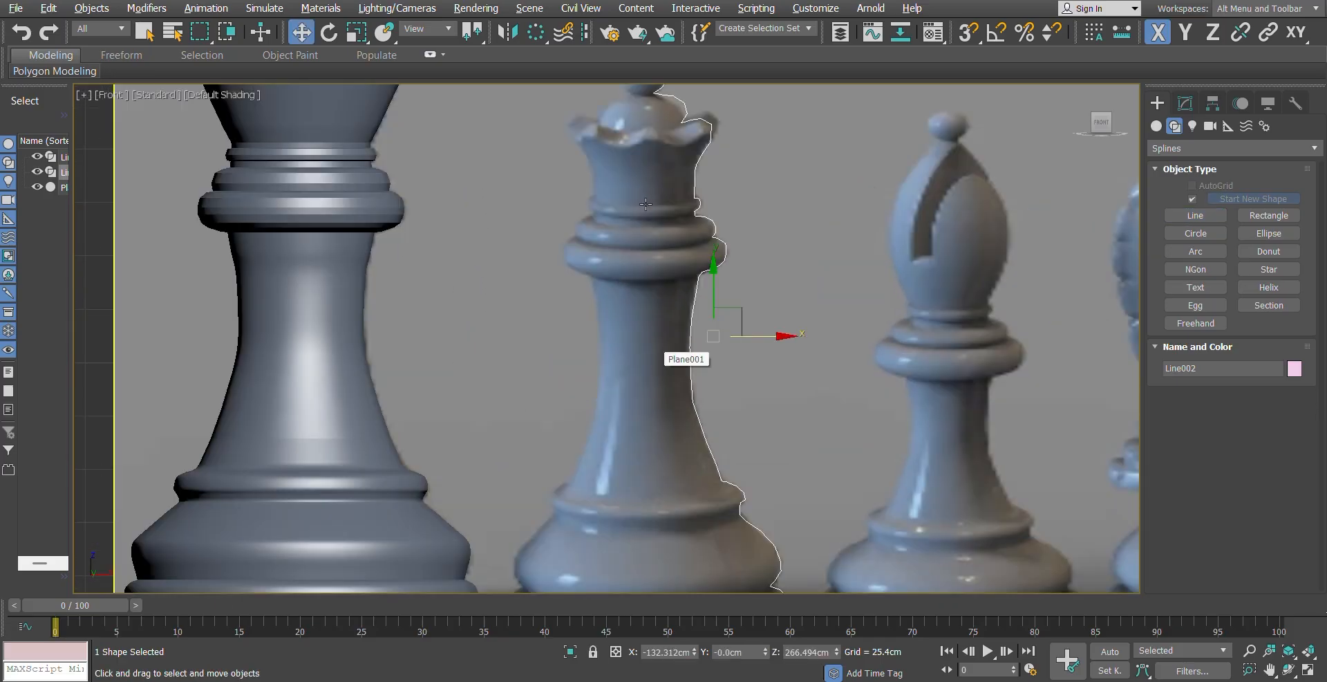
scroll(650, 354, down, 1)
scroll(647, 350, up, 3)
scroll(646, 349, down, 3)
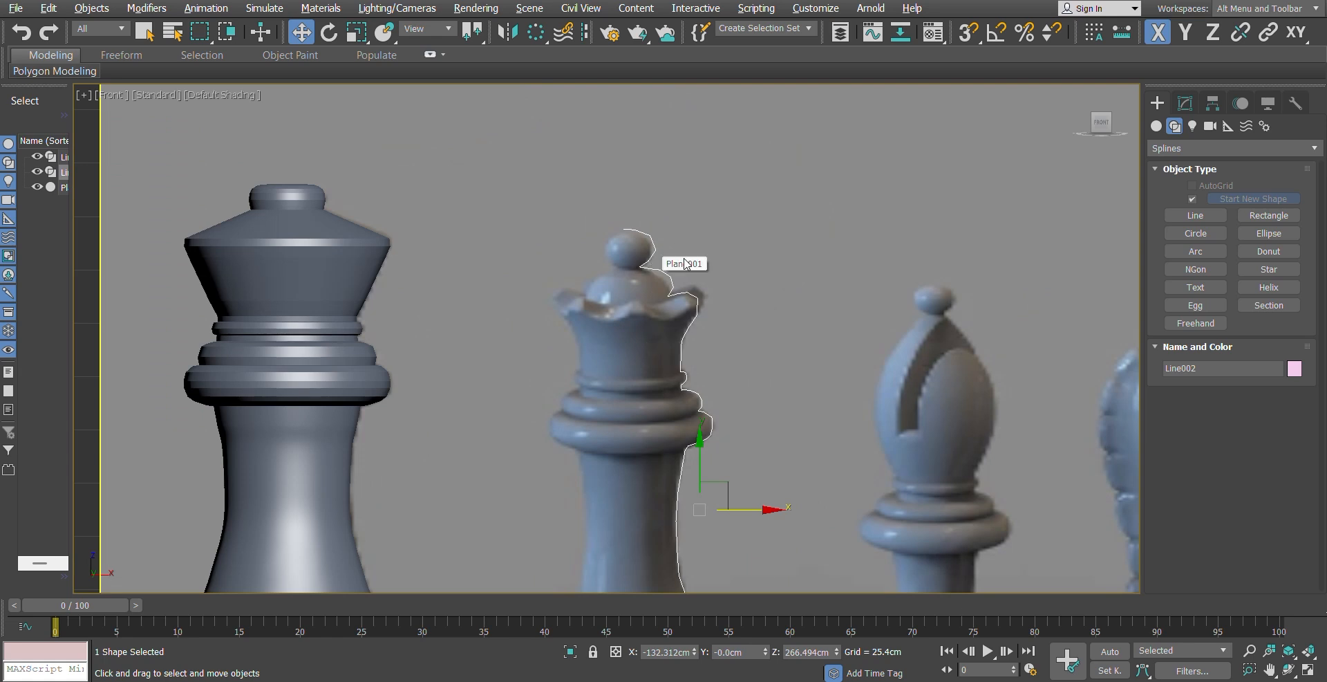
key(1)
scroll(658, 297, up, 4)
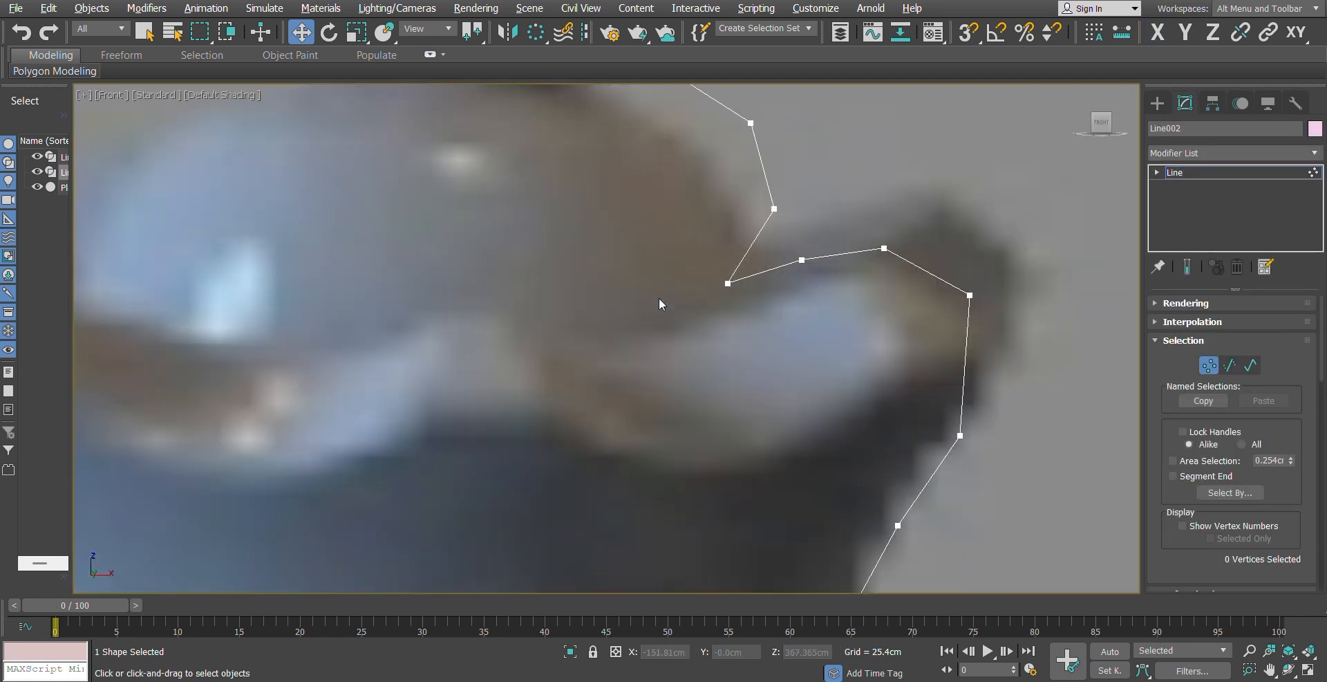
scroll(658, 297, down, 3)
click(665, 316)
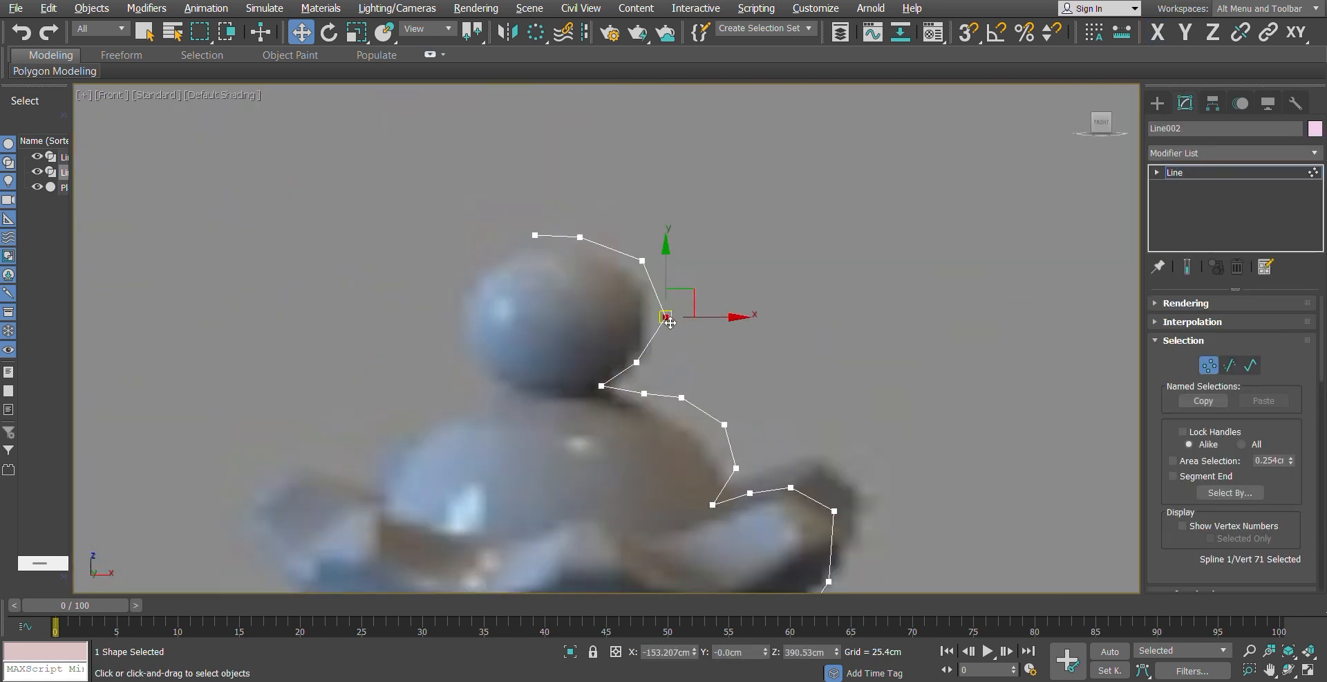
drag(666, 317, 654, 316)
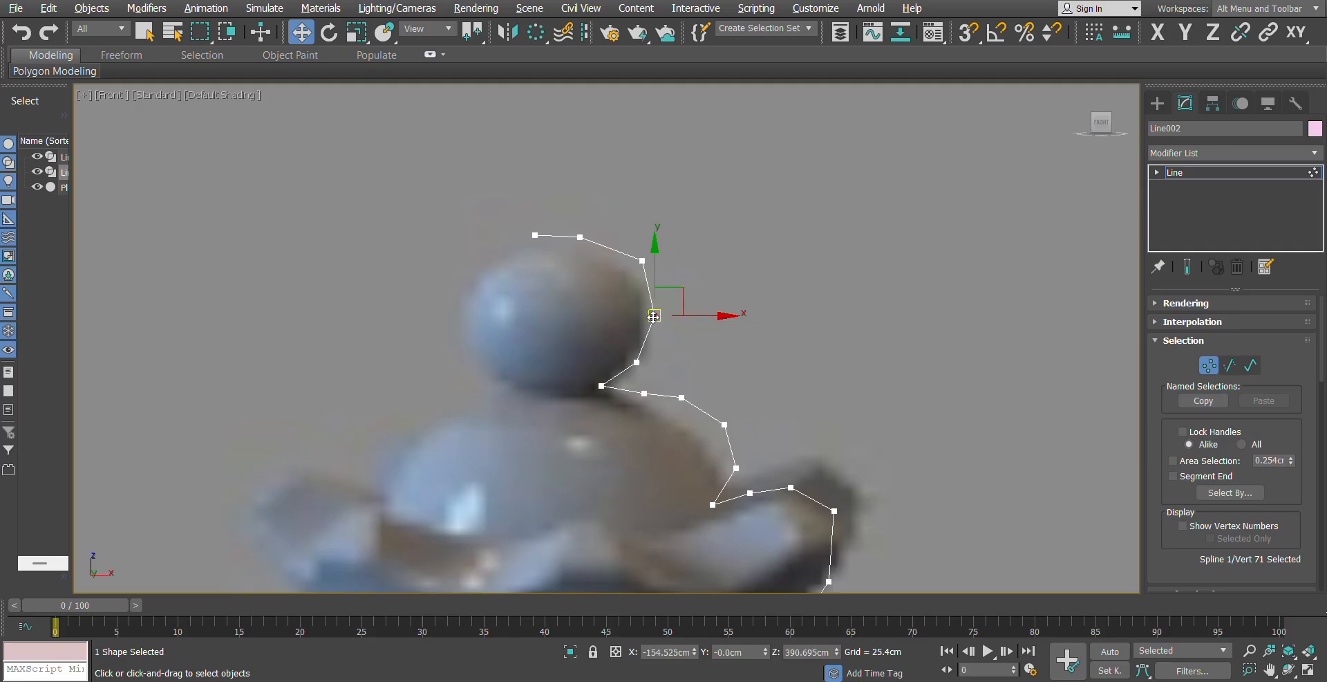
click(641, 260)
drag(641, 260, 631, 263)
scroll(683, 340, down, 4)
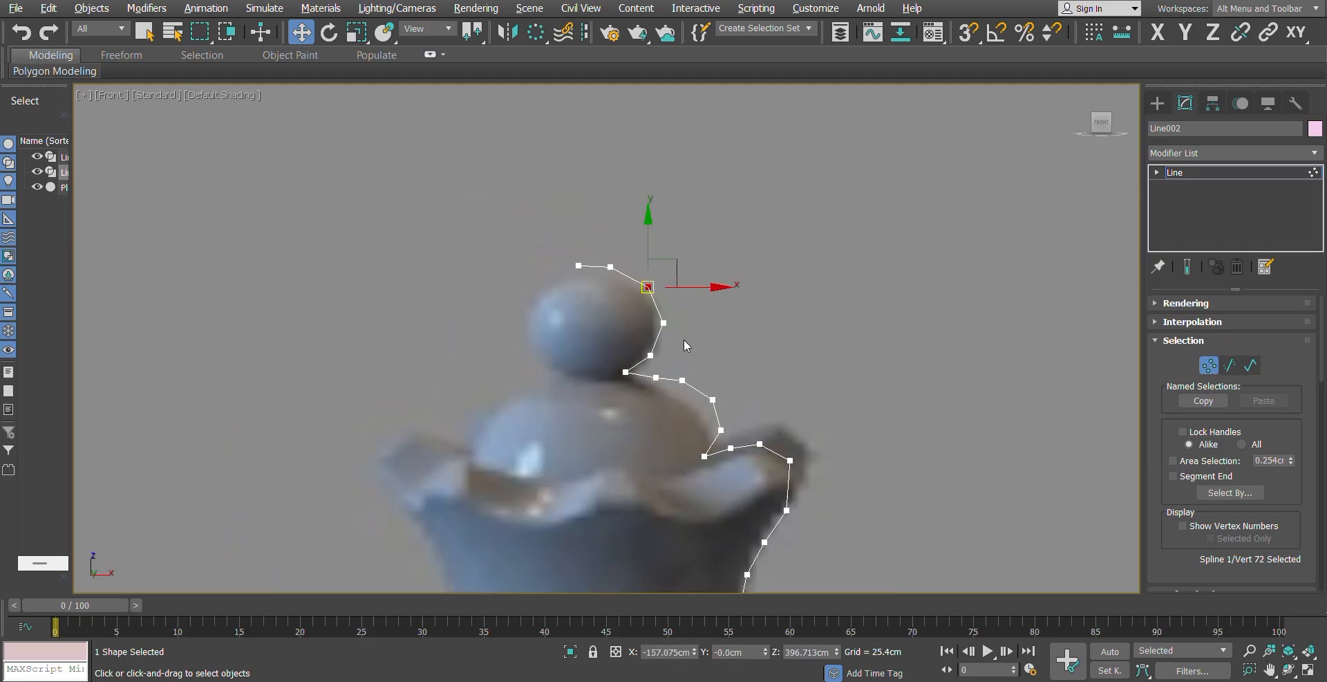
Step: Check the profile down the rings and stem, and move the base collar's outermost vertex slightly inward
middle_drag(690, 469, 687, 314)
scroll(687, 425, up, 4)
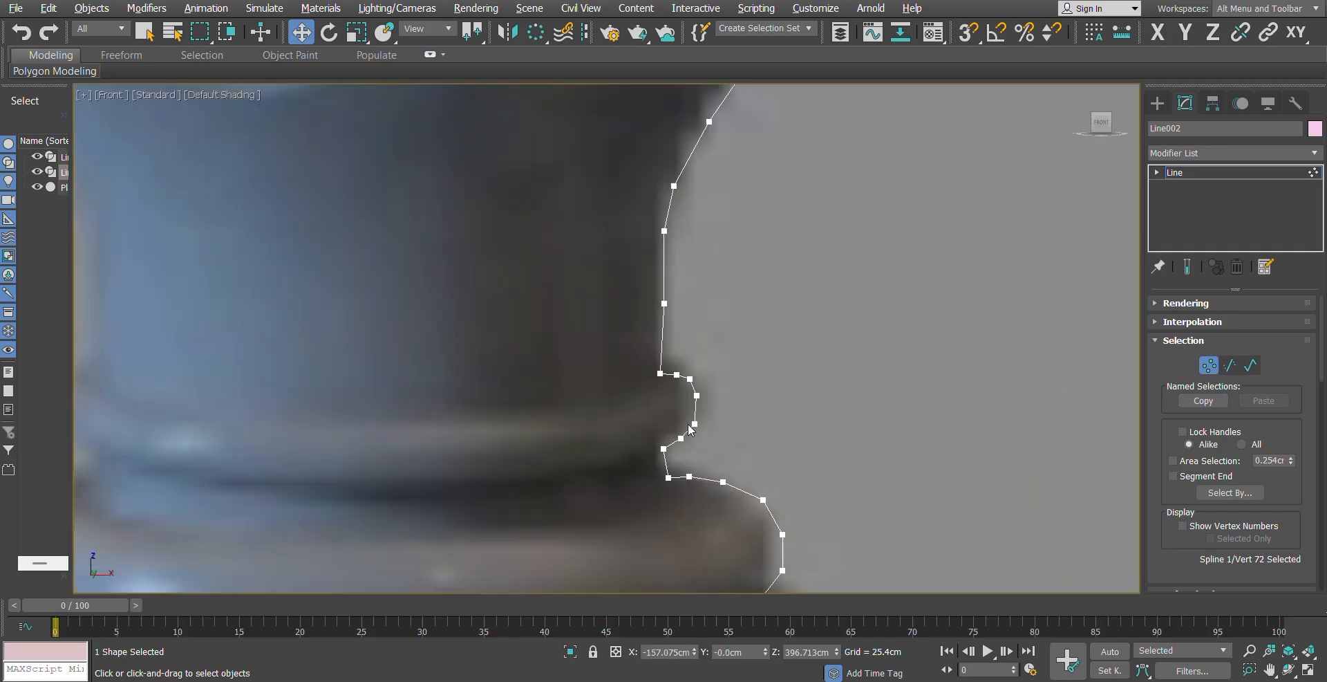
scroll(687, 426, down, 4)
middle_drag(692, 523, 674, 354)
scroll(688, 355, up, 4)
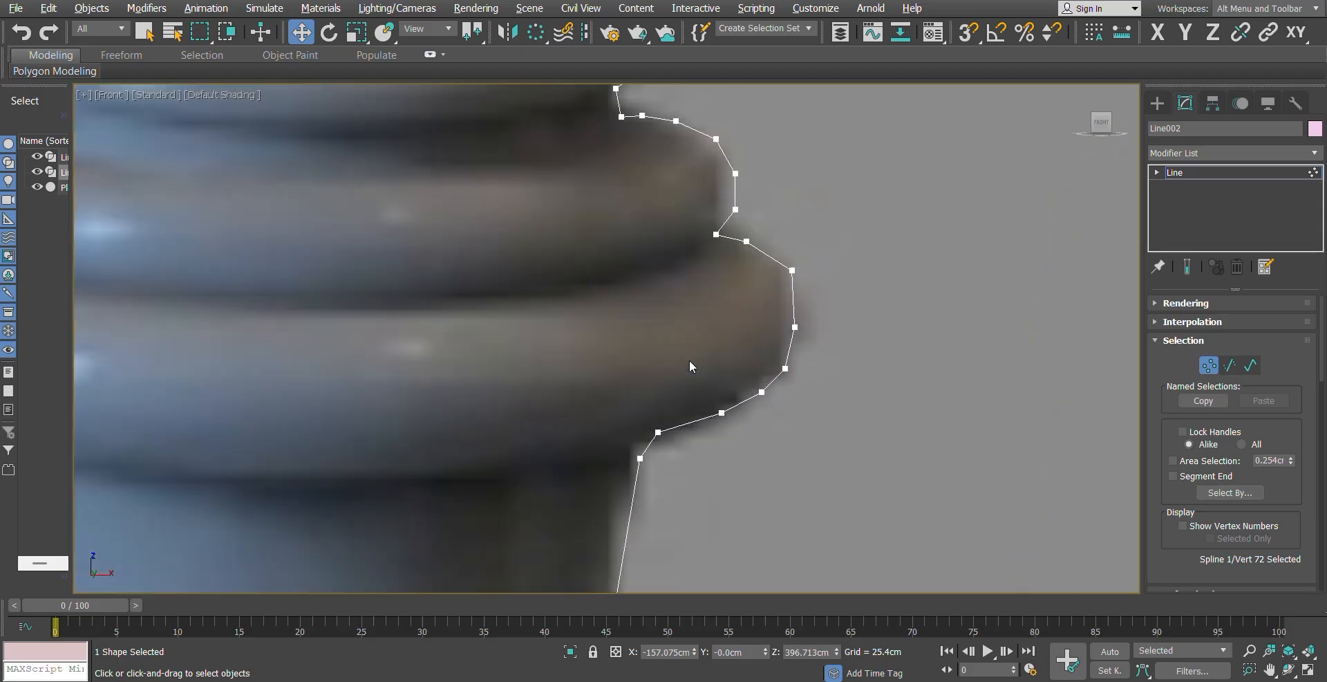
scroll(688, 355, down, 1)
scroll(690, 406, down, 6)
scroll(698, 466, up, 10)
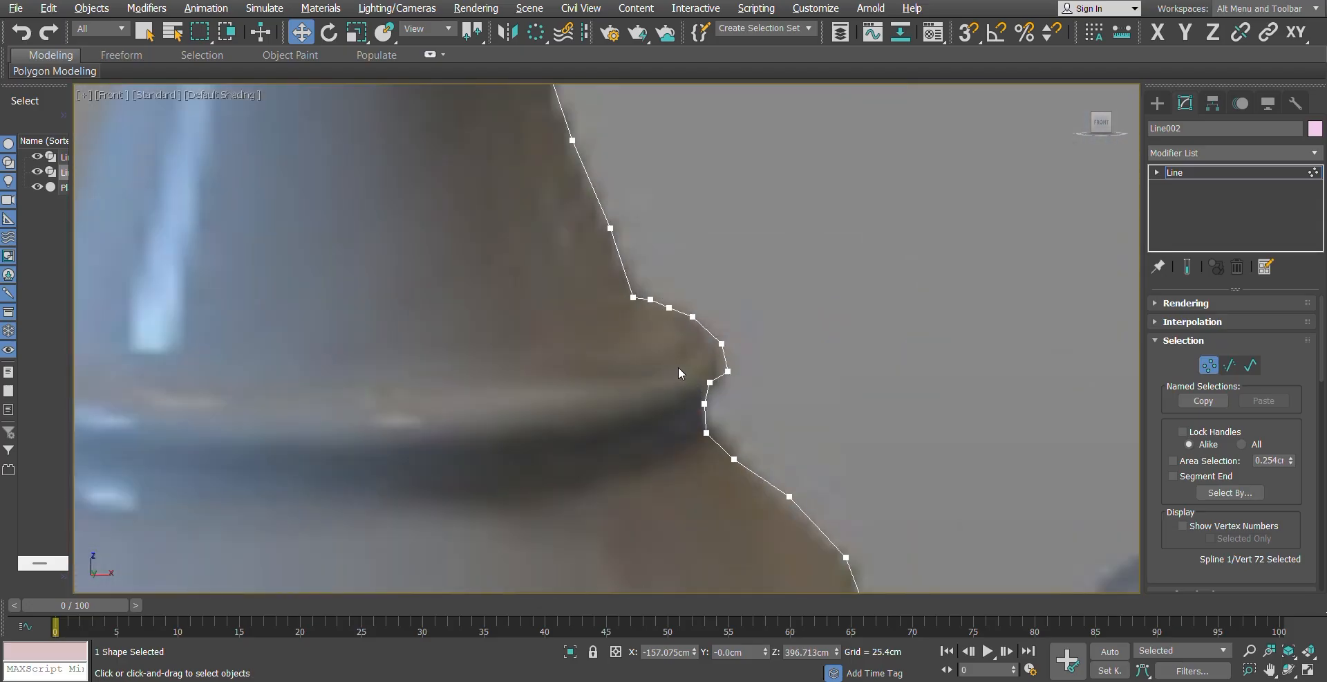
click(753, 365)
mouse_move(759, 375)
mouse_down()
mouse_move(731, 367)
mouse_move(746, 371)
mouse_up()
Step: Try moving the stem vertex just above the base collar outward and down, and undo that move
scroll(720, 406, down, 5)
middle_drag(621, 231, 637, 374)
drag(666, 437, 679, 457)
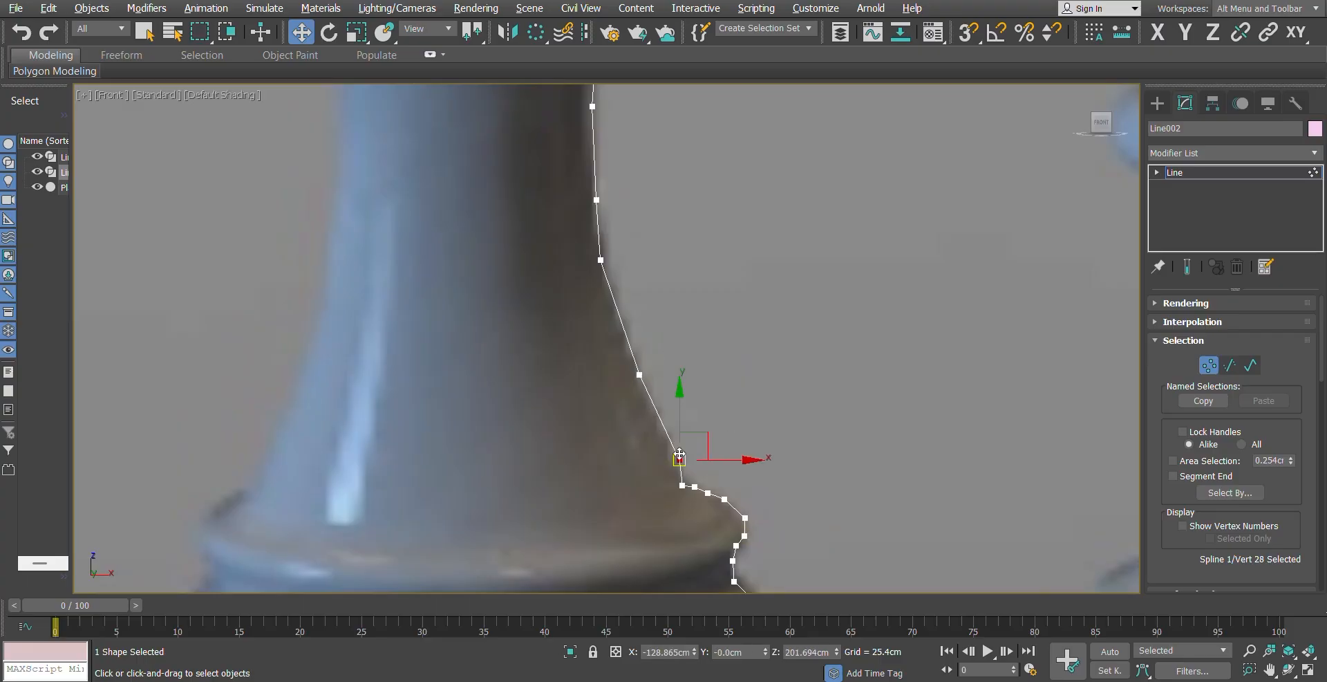
key(ctrl+z)
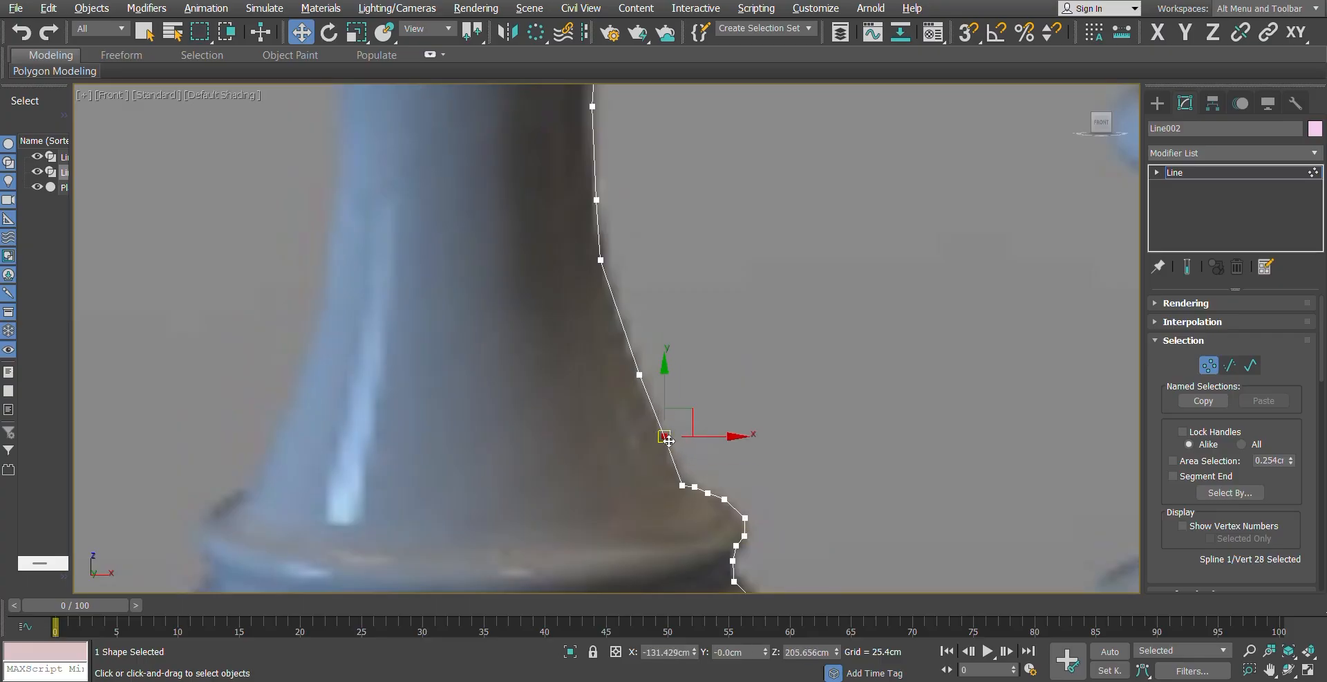
Step: Move the mid-stem vertex slightly outward and down so the stem's curve flows more evenly
scroll(587, 427, down, 3)
middle_drag(570, 352, 566, 478)
click(587, 437)
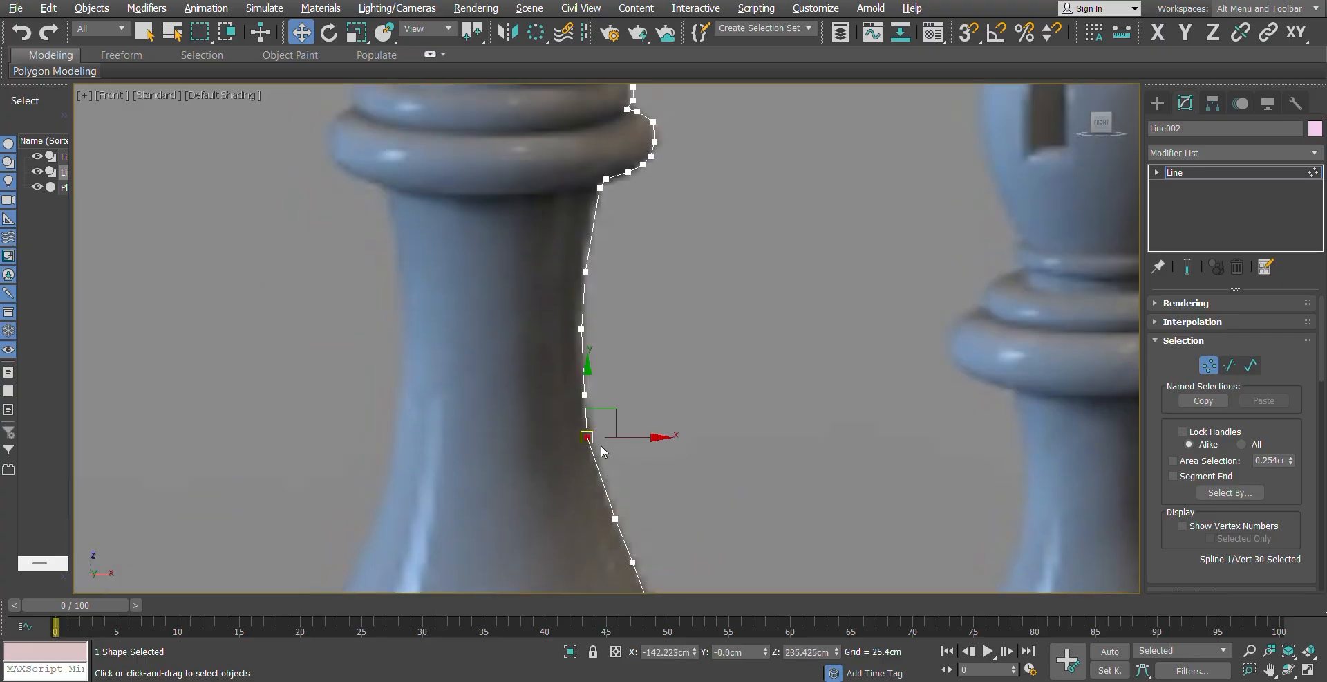
drag(586, 437, 592, 441)
Step: Move the vertices on the right side of the dome inward so the profile fits its edge
scroll(525, 359, down, 5)
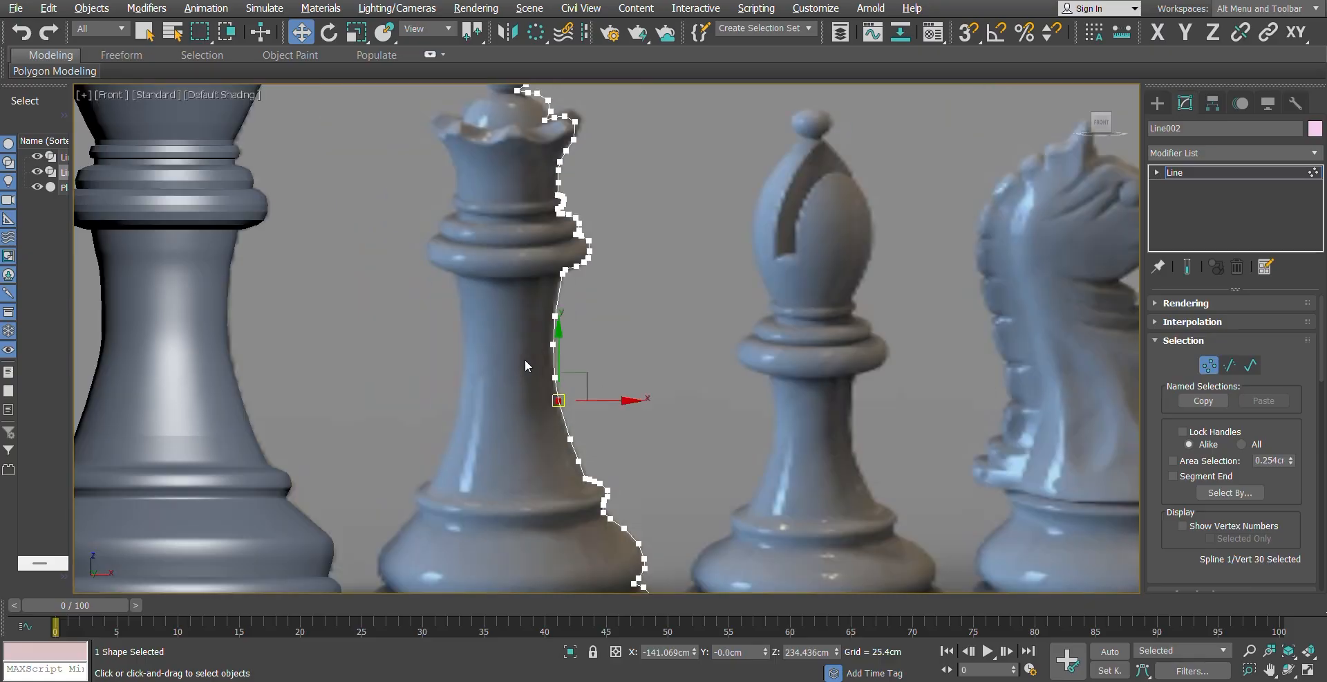
scroll(528, 300, up, 5)
scroll(562, 517, down, 6)
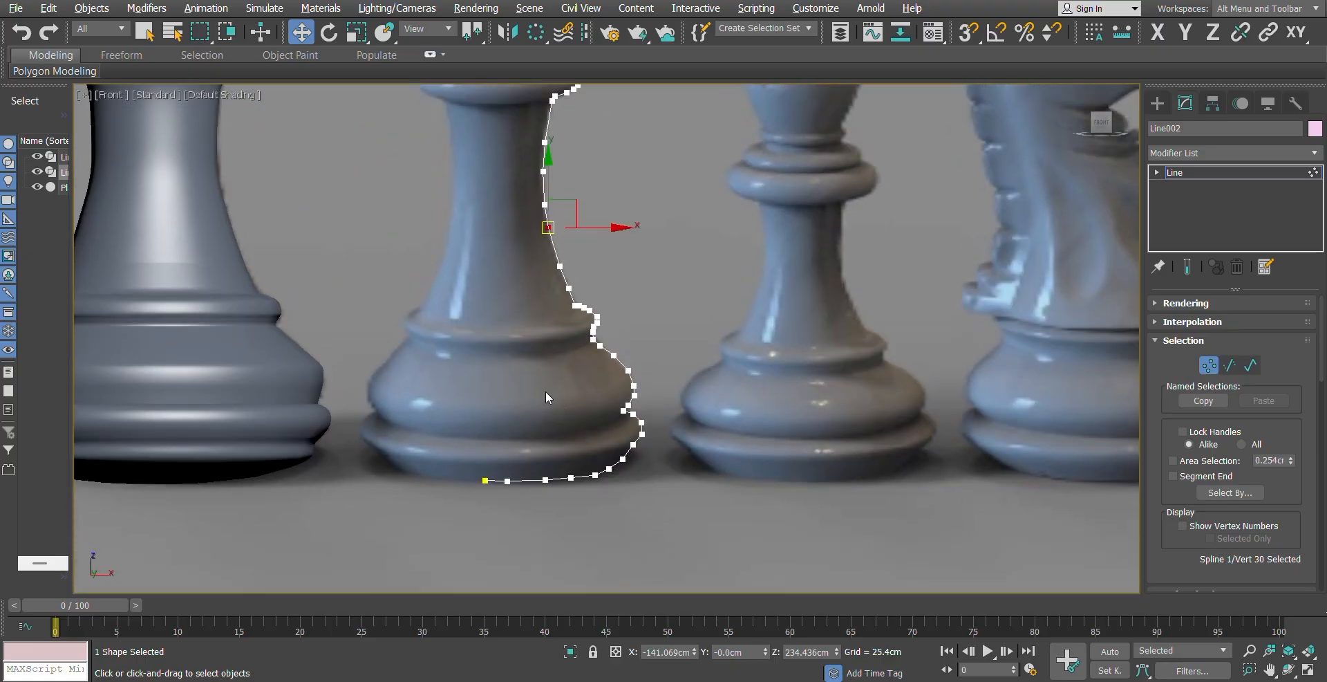
middle_drag(546, 391, 561, 572)
scroll(559, 384, up, 6)
middle_drag(527, 207, 606, 534)
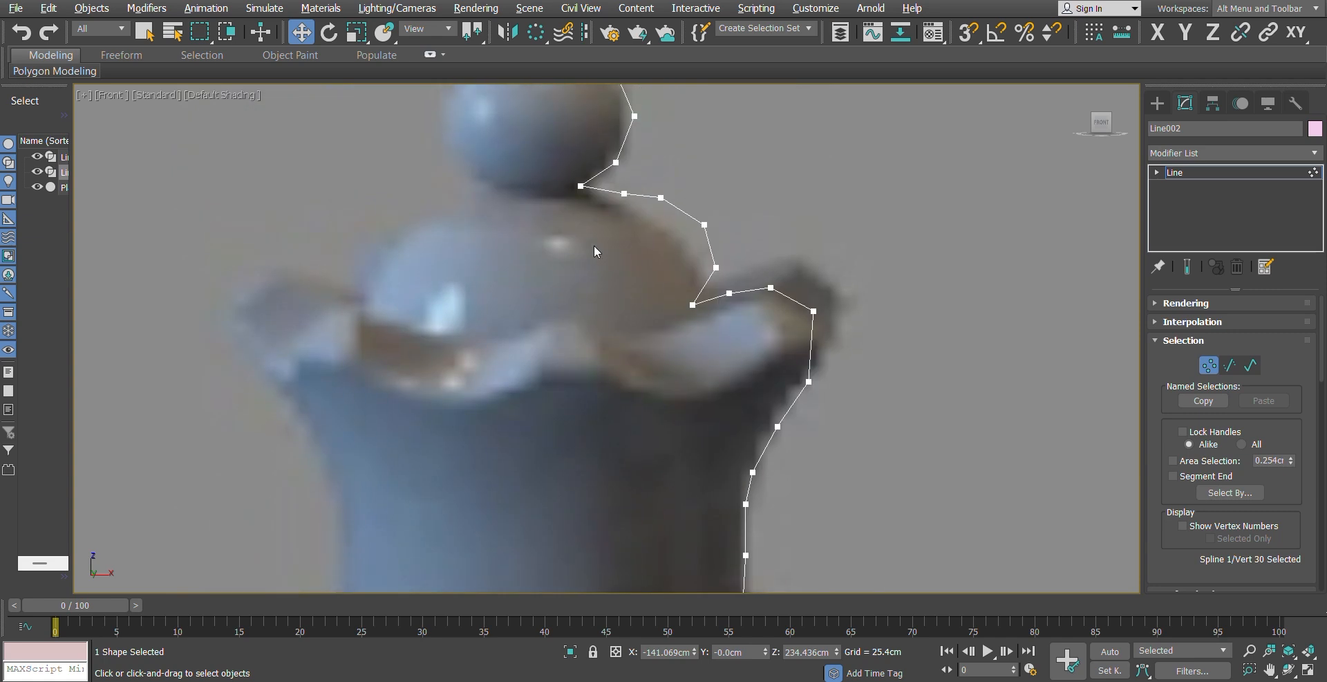
drag(718, 238, 657, 197)
click(661, 197)
drag(726, 277, 708, 264)
scroll(705, 360, down, 5)
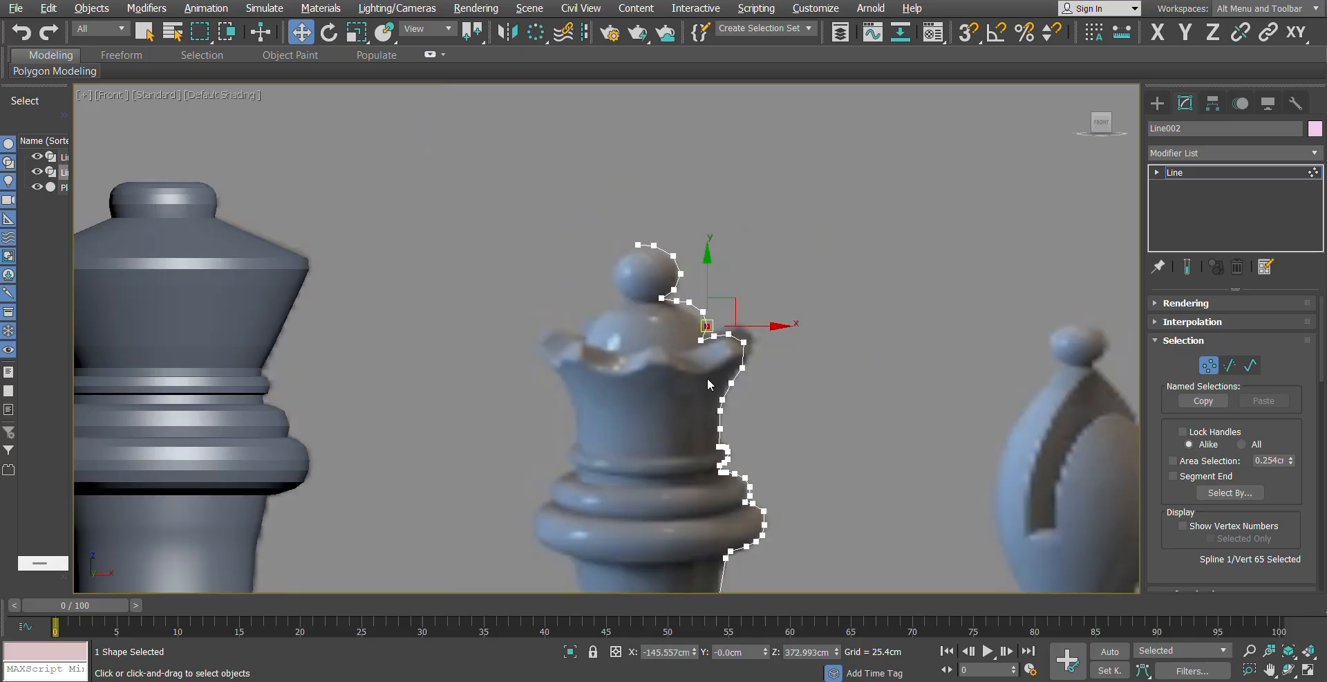
scroll(711, 370, up, 2)
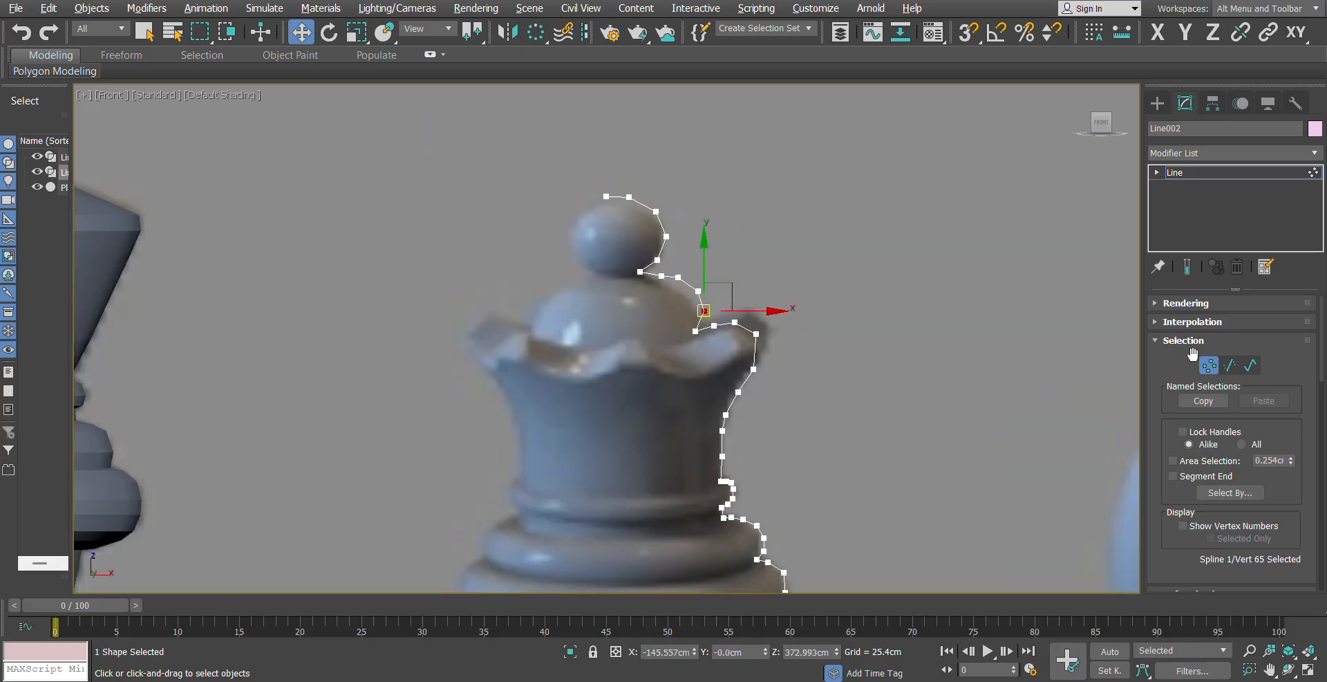
click(1209, 365)
scroll(661, 333, down, 5)
scroll(667, 381, up, 2)
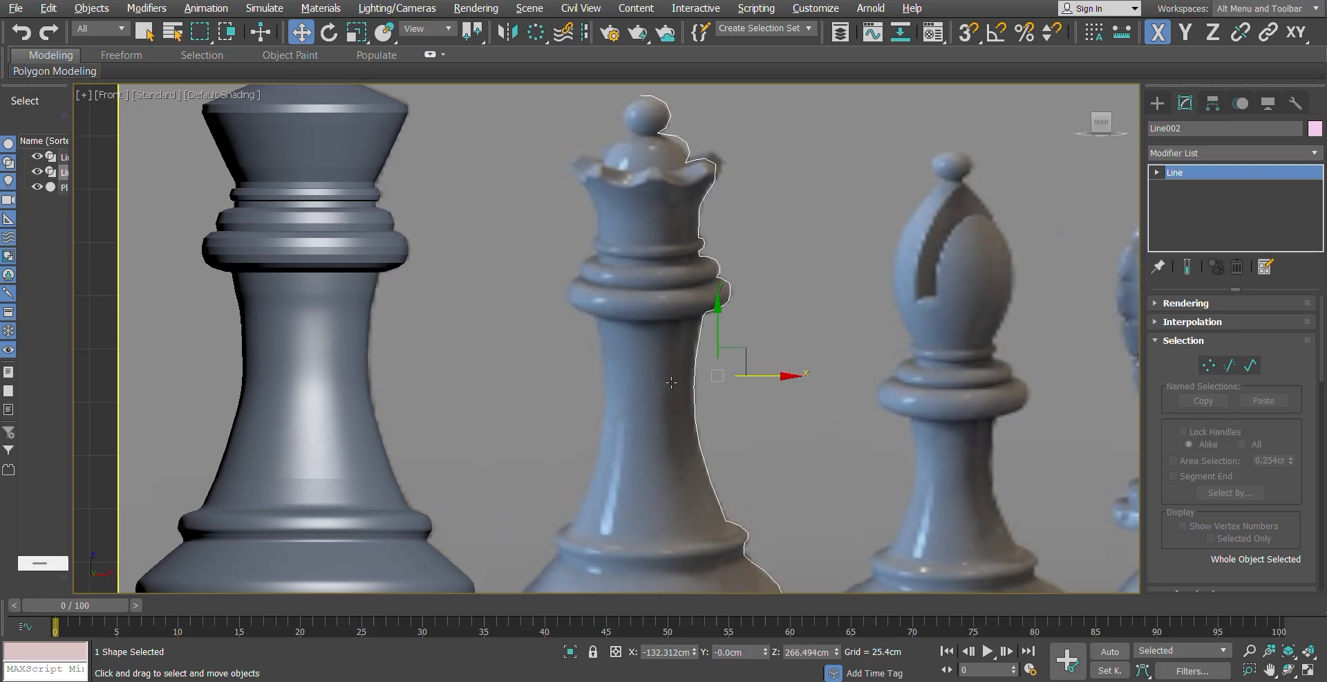
click(1203, 364)
Step: Convert the five outer vertices of the queen's widest upper ring to Smooth and nudge its upper outer vertex
scroll(699, 360, up, 6)
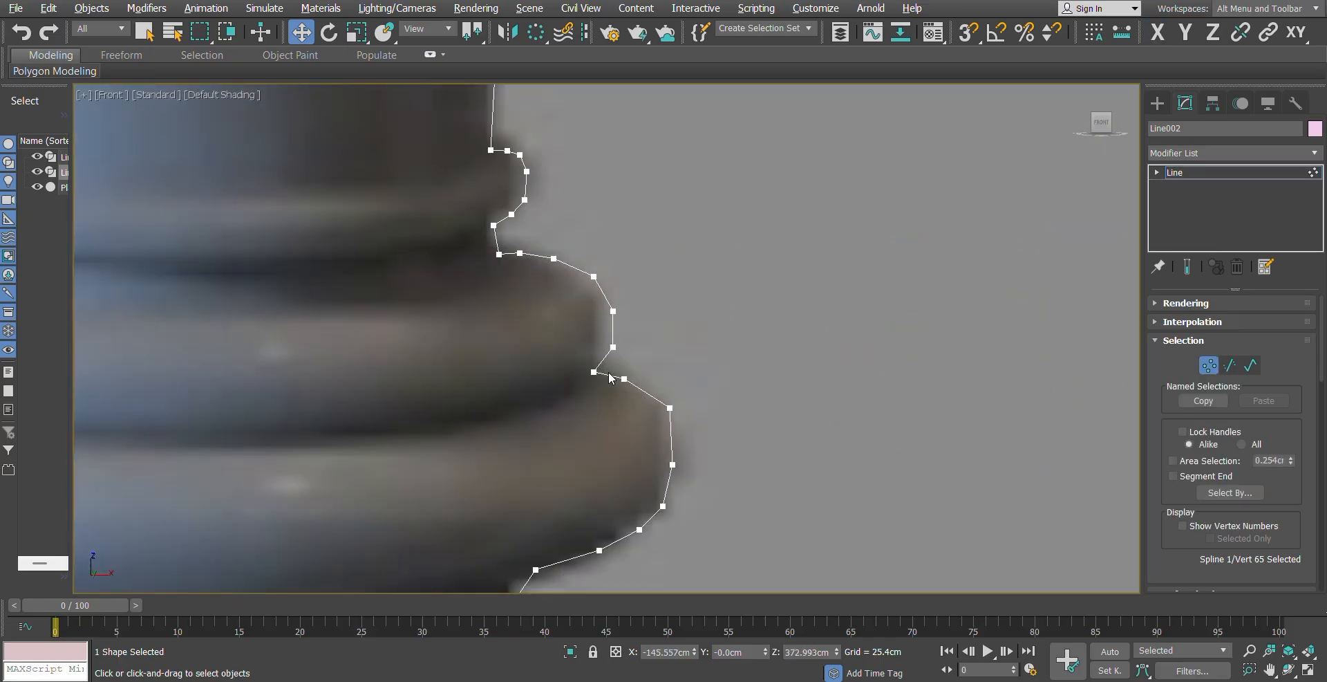
drag(732, 540, 734, 540)
right_click(802, 384)
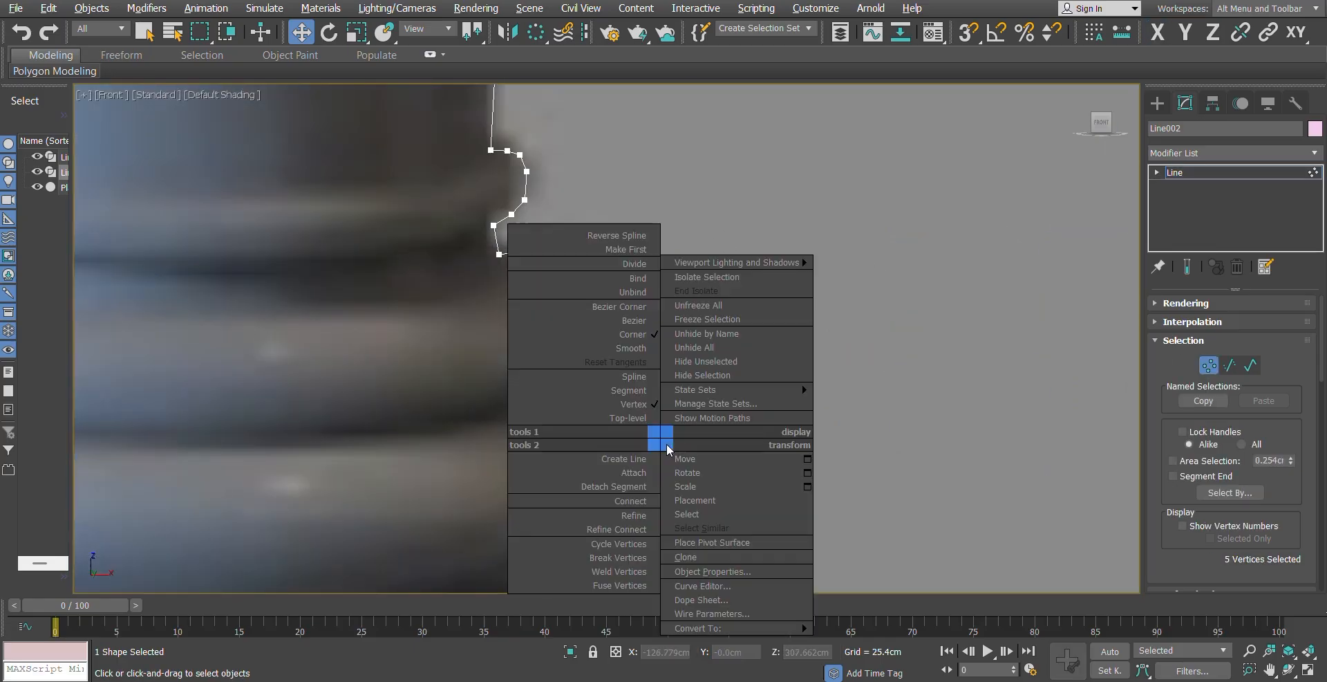
click(620, 345)
click(669, 408)
drag(669, 408, 666, 413)
Step: Convert the five outer vertices of the ring directly above the widest one to Smooth
scroll(542, 293, up, 4)
drag(736, 345, 735, 345)
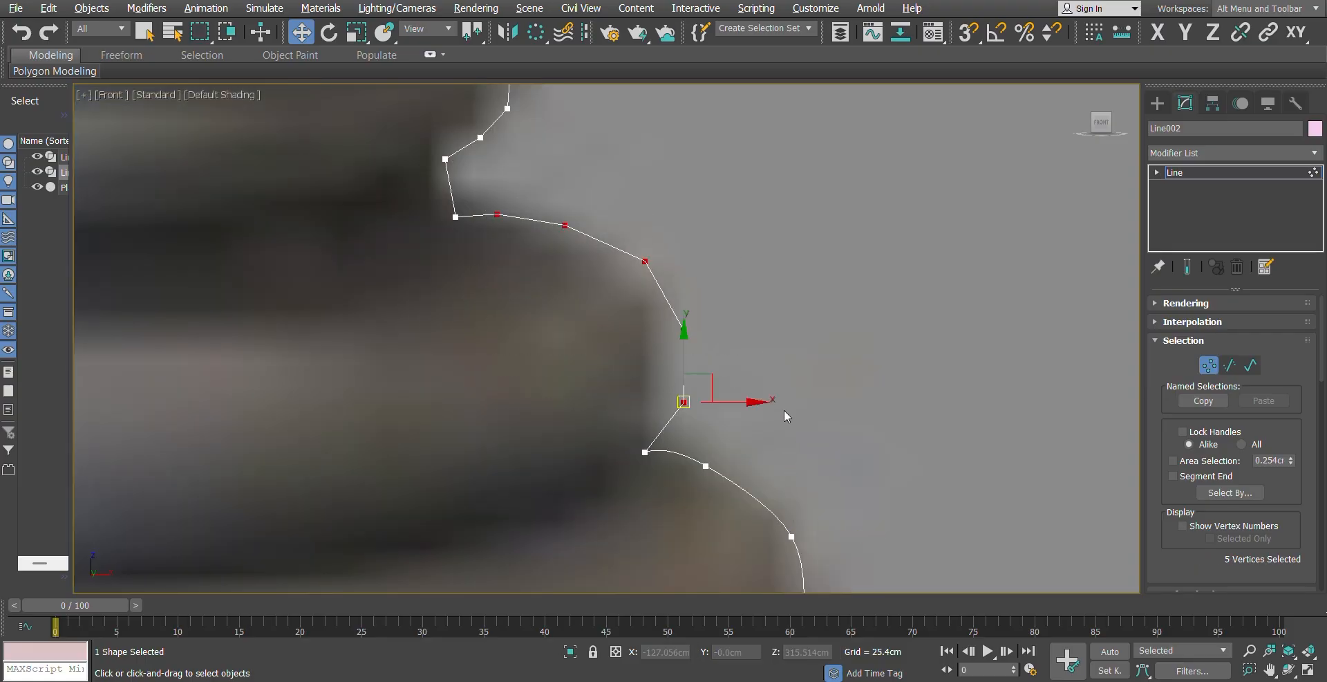
right_click(629, 202)
click(602, 162)
scroll(632, 356, down, 6)
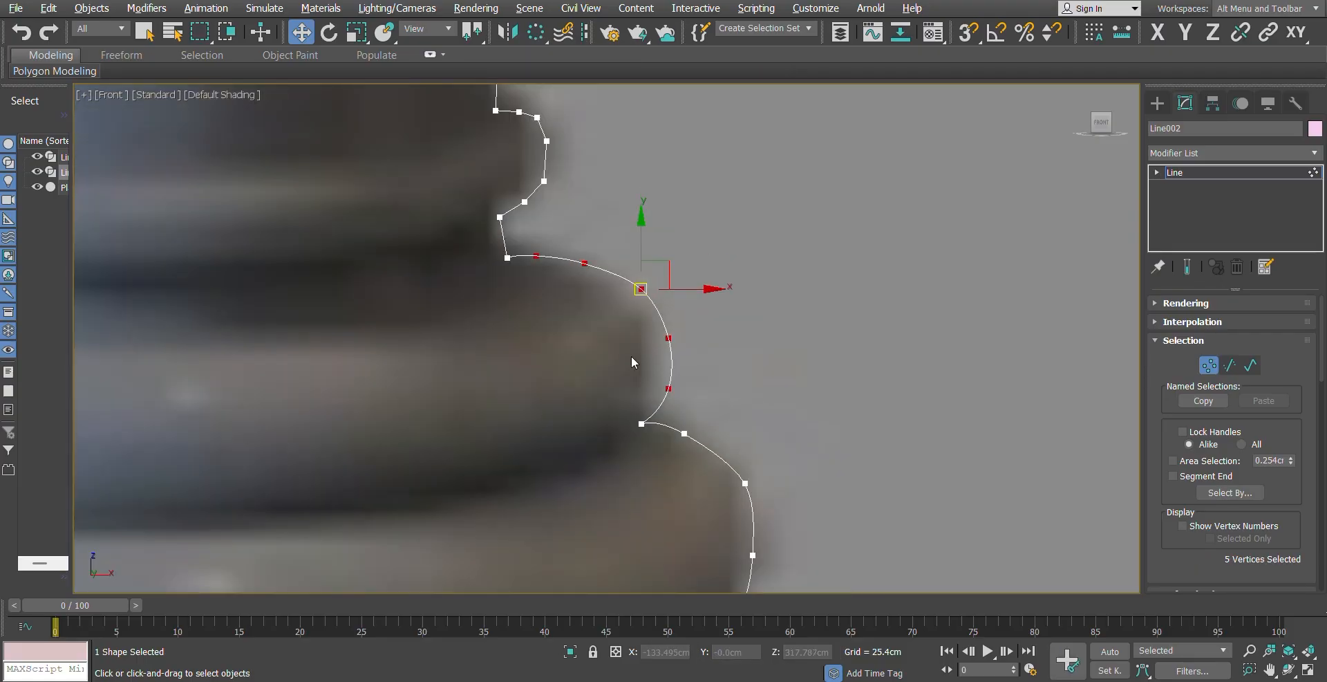
Step: Convert the outer vertices of the small thin ring below the queen's head to Smooth
scroll(608, 222, up, 8)
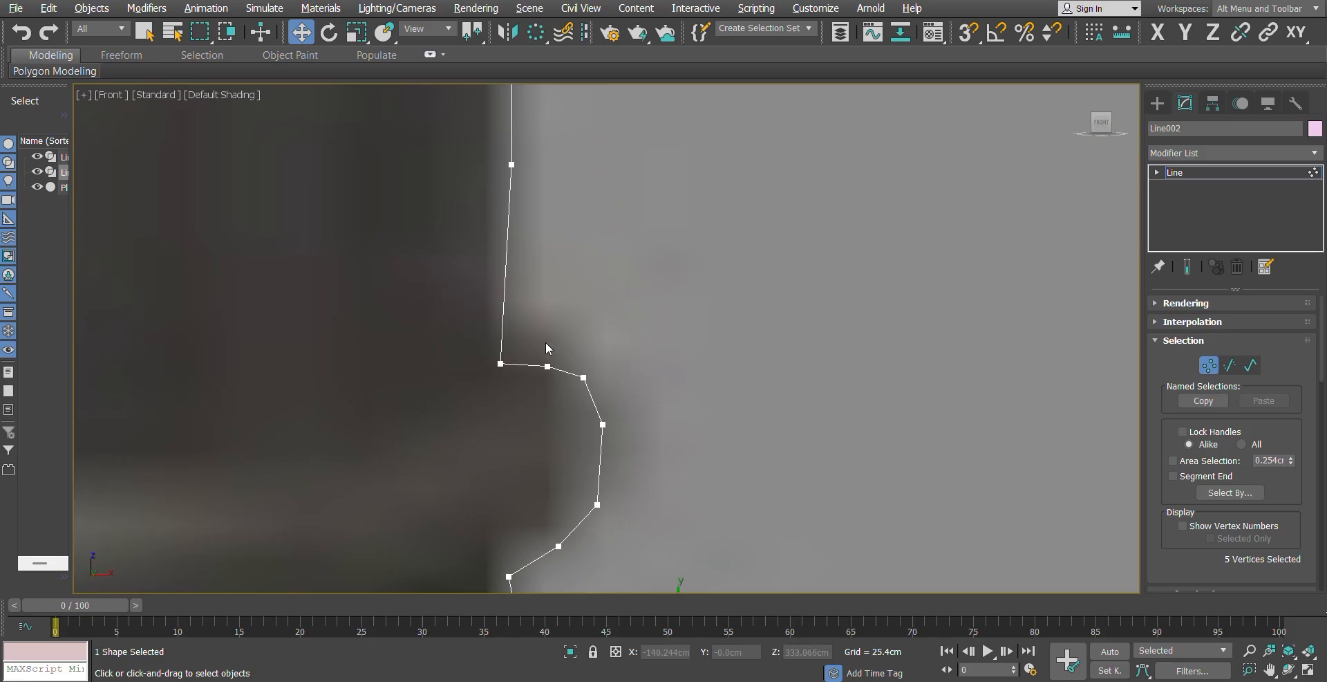
drag(673, 555, 673, 555)
right_click(592, 418)
click(561, 326)
scroll(597, 455, down, 5)
Step: Convert the four vertices along the crown's rim and outer edge to Smooth and leave vertex editing
scroll(622, 465, up, 6)
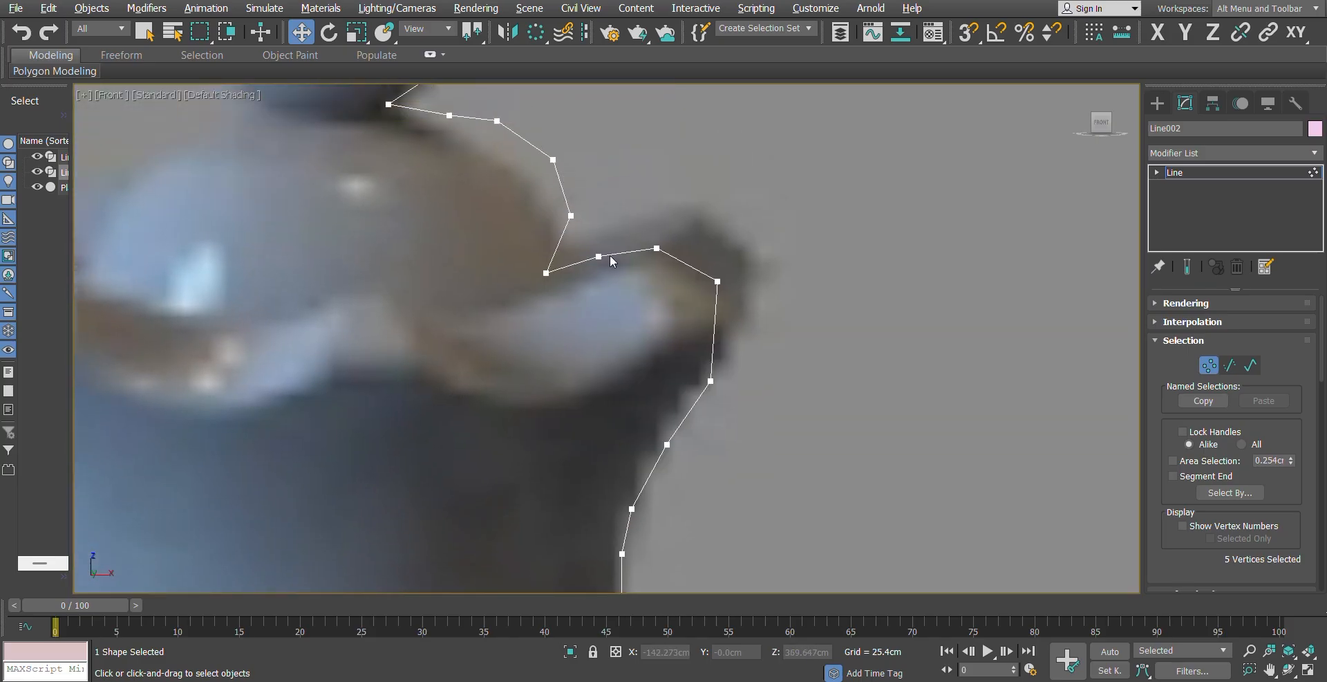
scroll(610, 255, up, 3)
drag(828, 475, 830, 515)
right_click(815, 304)
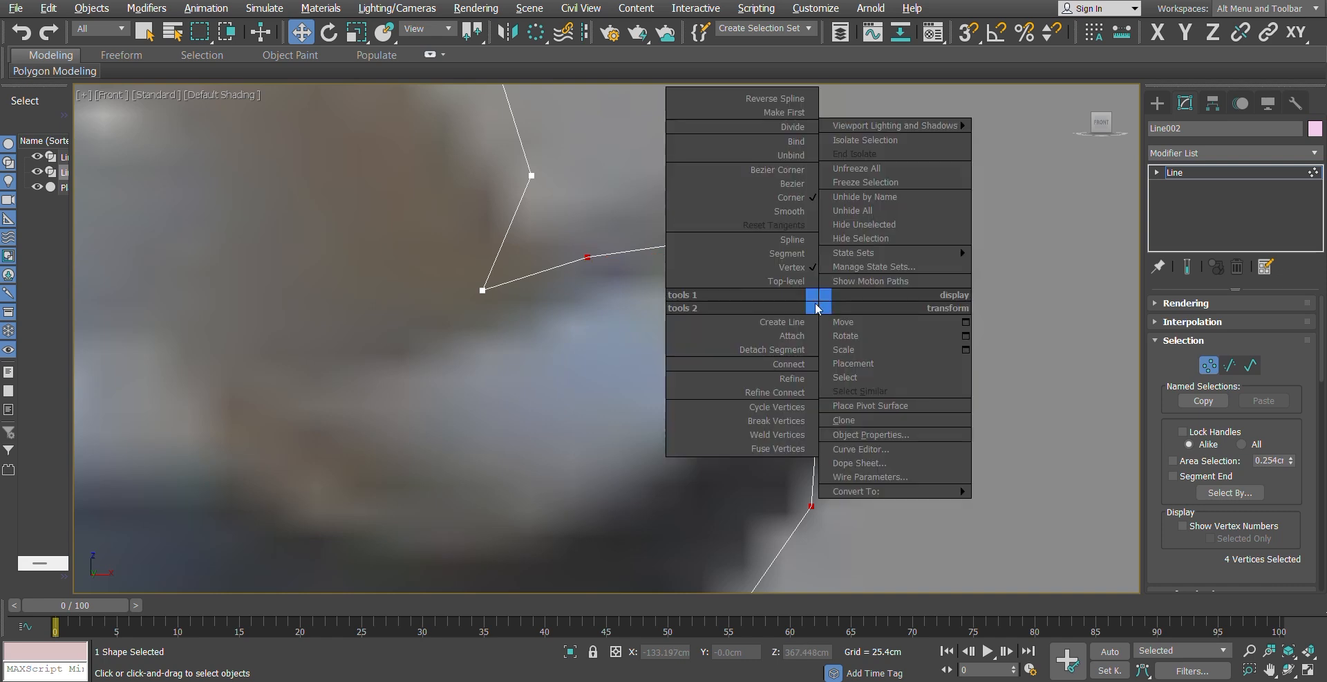
click(767, 213)
scroll(744, 398, down, 5)
scroll(744, 392, down, 5)
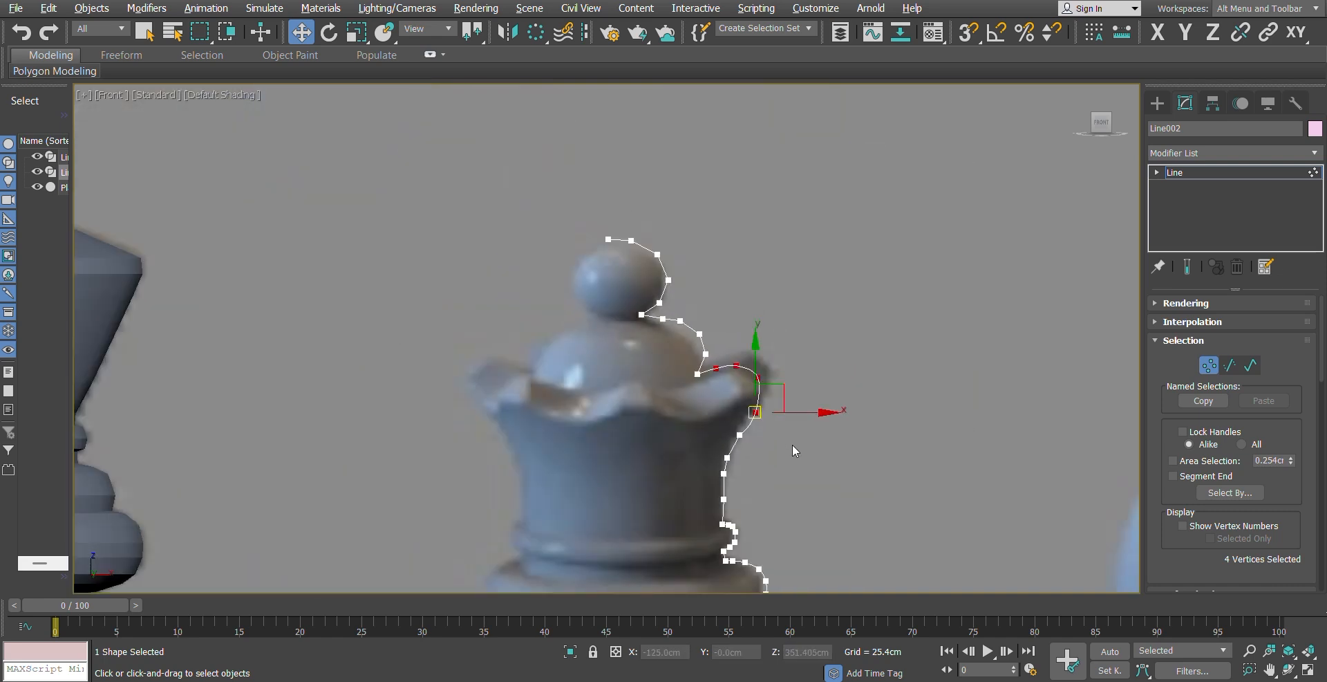
scroll(792, 444, up, 10)
scroll(676, 411, down, 6)
scroll(650, 481, down, 8)
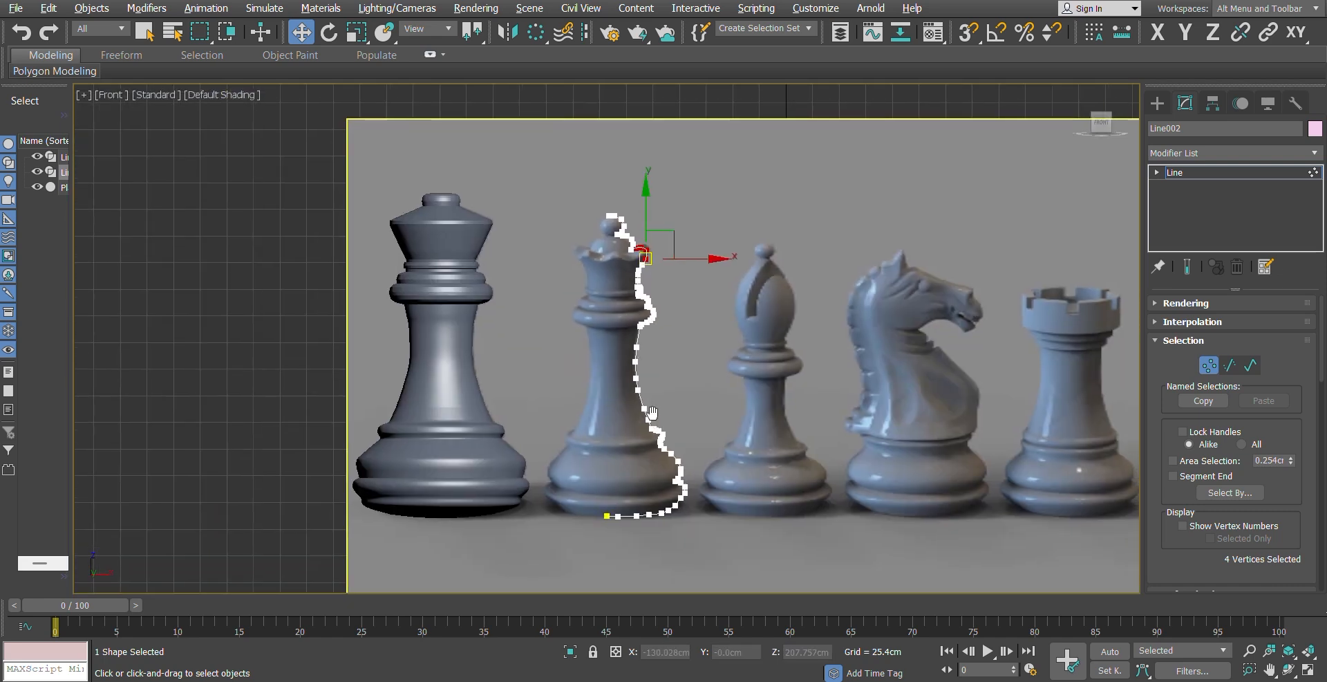
scroll(771, 350, up, 3)
click(1209, 364)
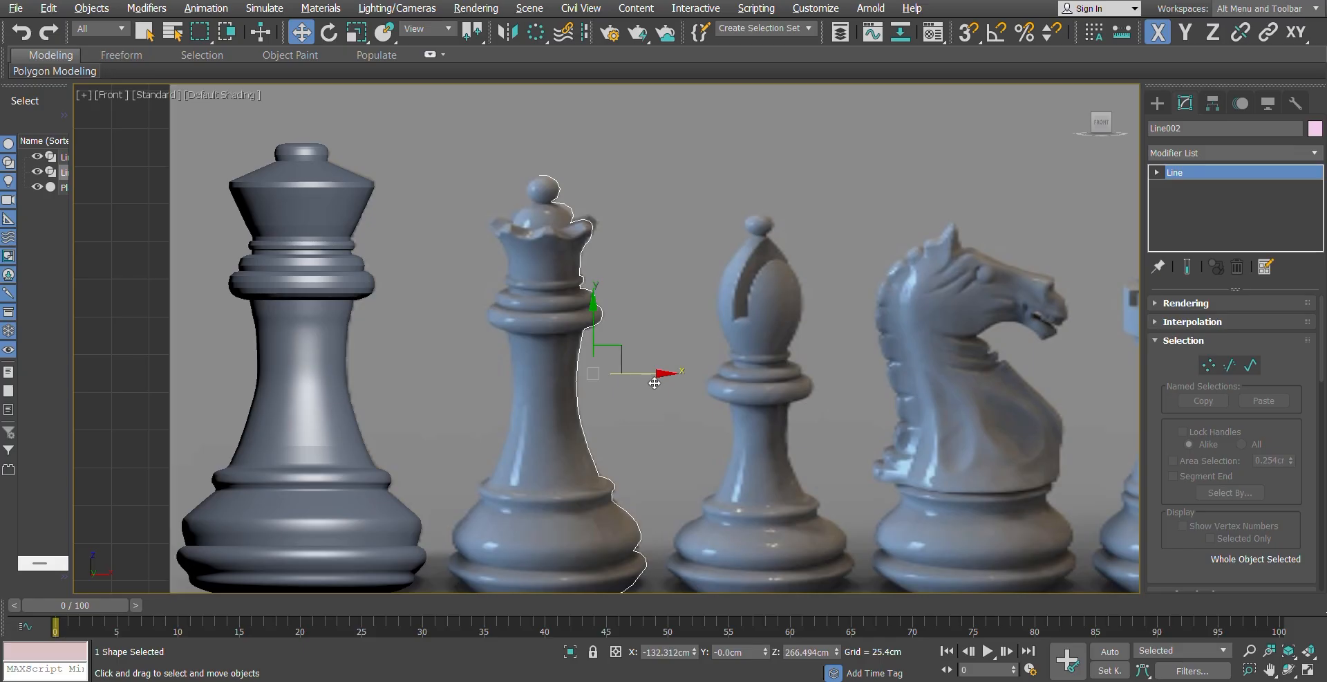
click(1313, 153)
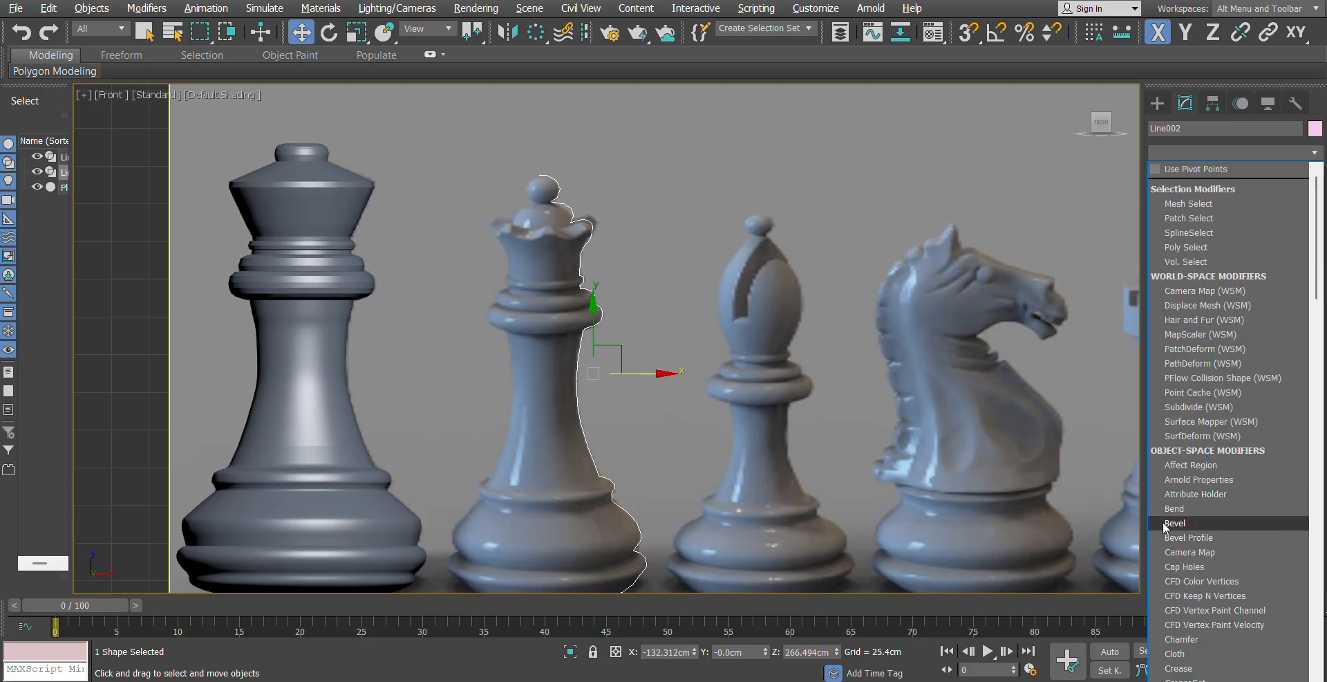
scroll(1217, 305, down, 18)
click(1176, 169)
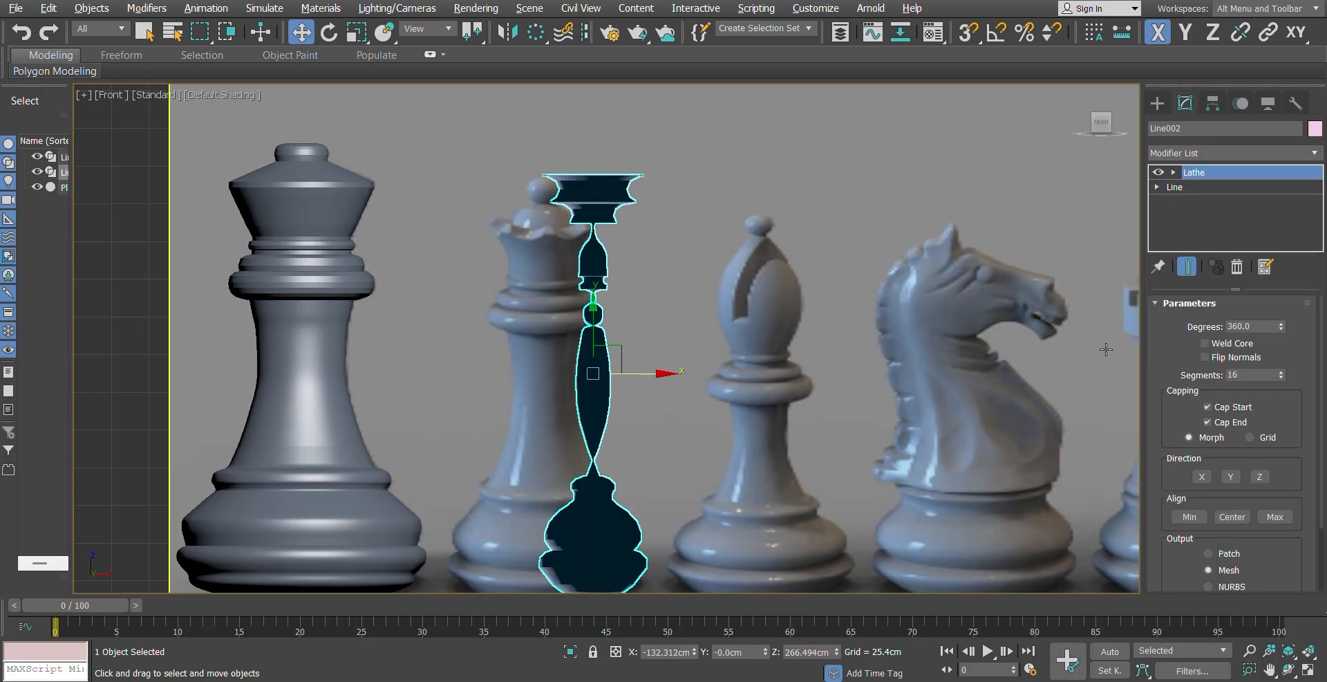
key(ctrl+z)
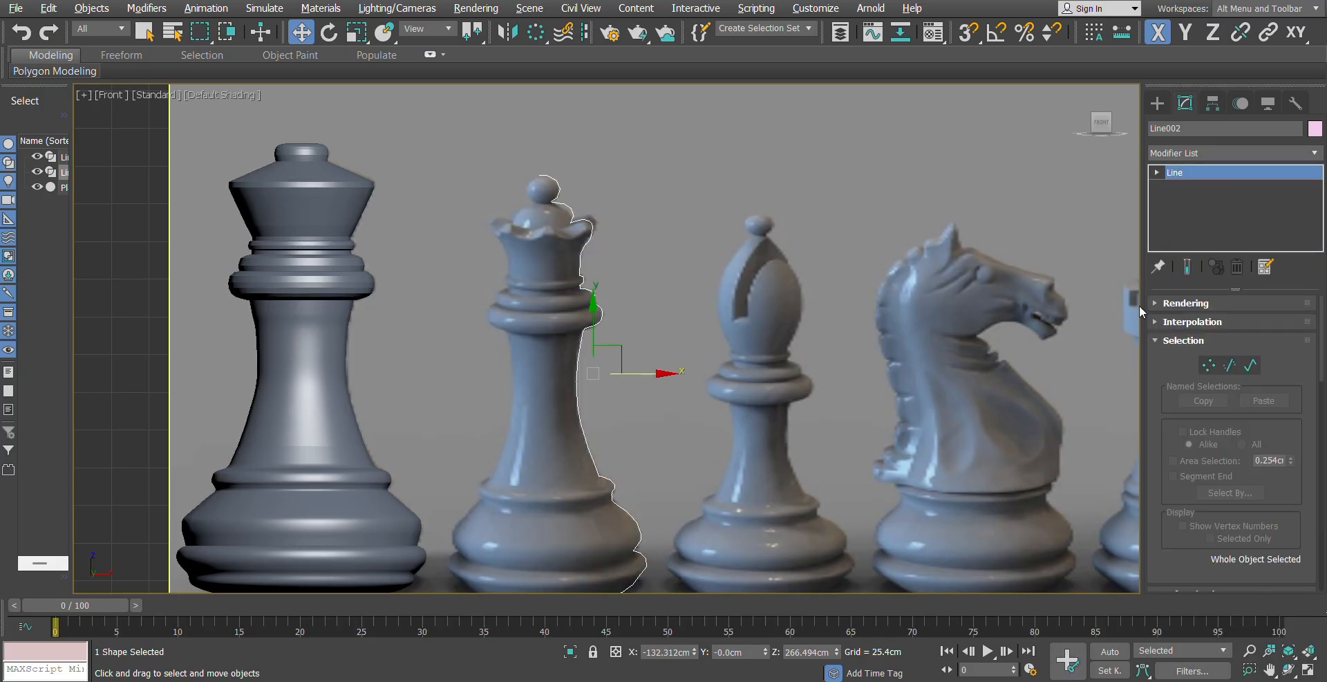
Step: Move only the pivot of the queen's profile line to the centre of the queen's base in the reference image
click(1212, 103)
click(1217, 215)
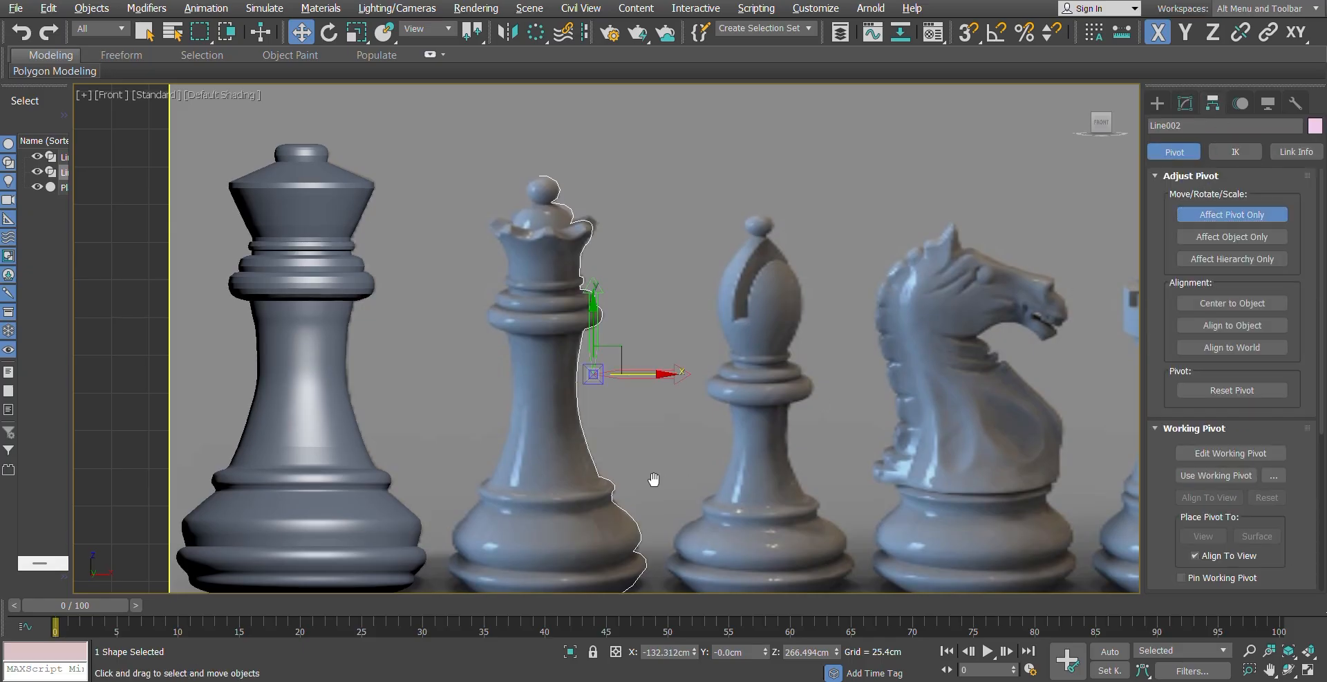
middle_drag(652, 479, 683, 338)
drag(625, 232, 571, 453)
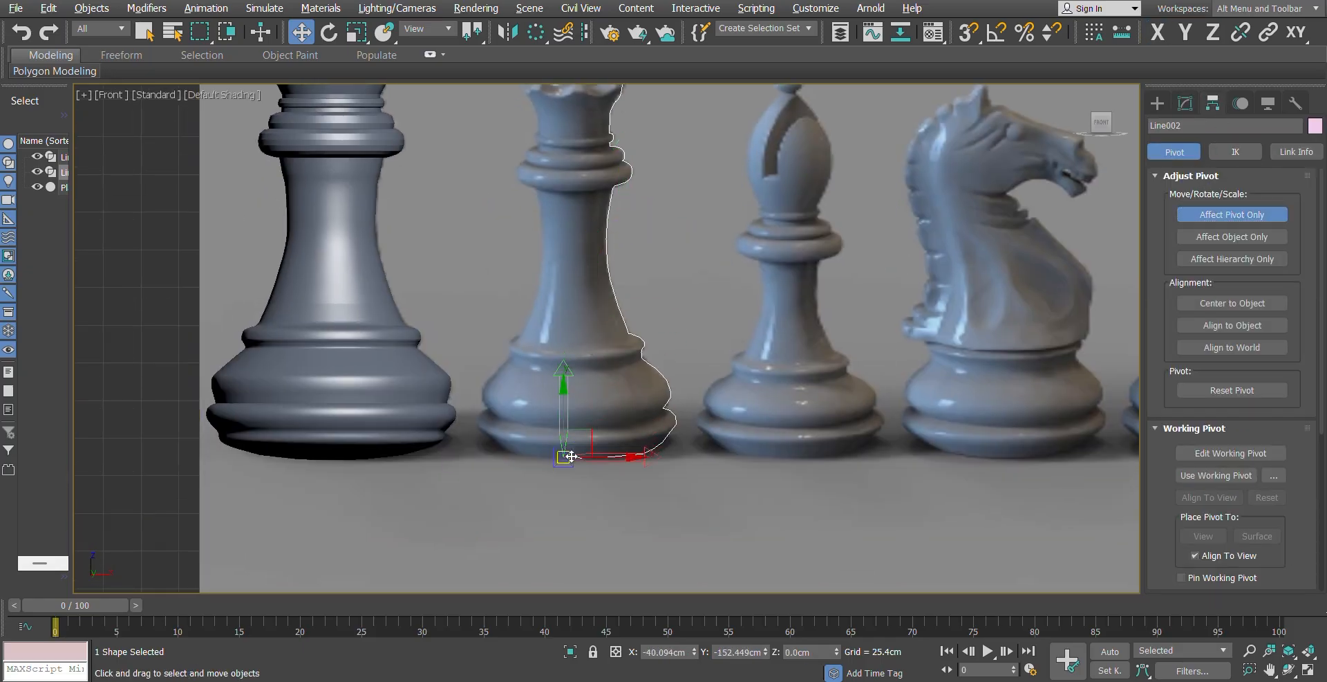
click(1232, 214)
scroll(739, 454, down, 2)
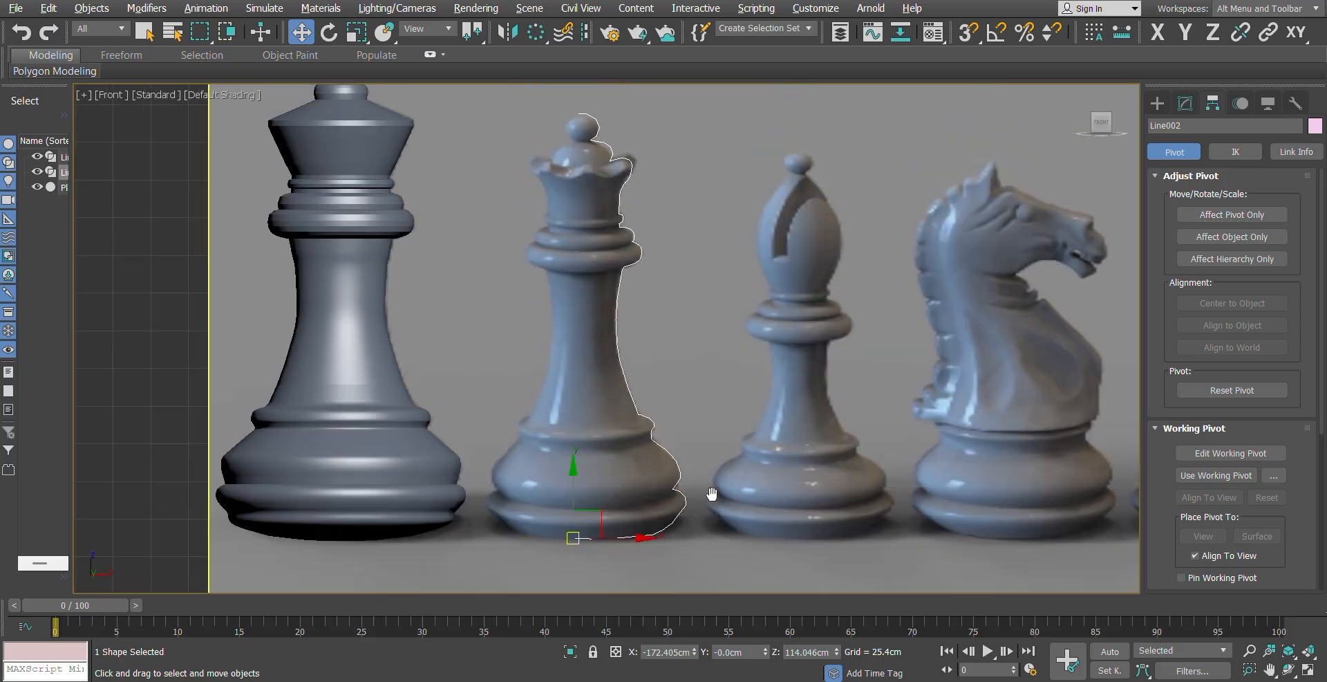
Step: Apply a Lathe modifier to the queen's profile line to form the solid piece
click(1157, 103)
click(1185, 103)
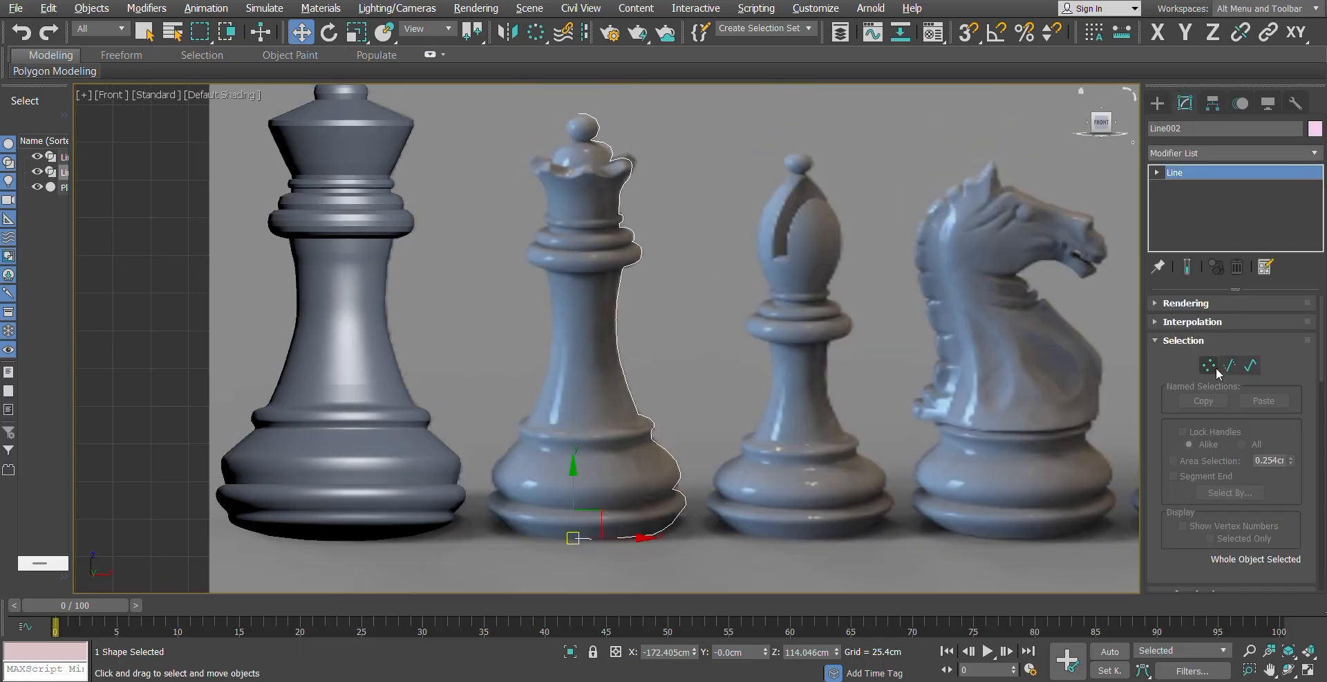
click(1315, 152)
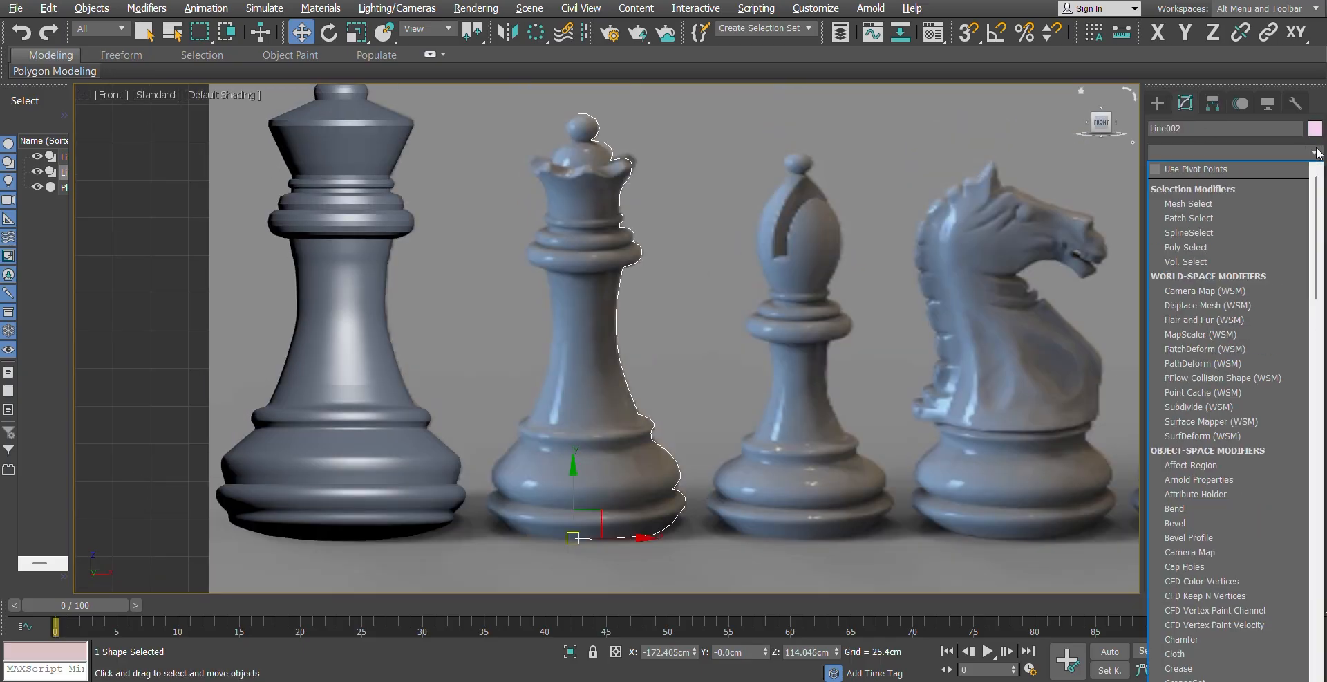
key(l)
click(1251, 169)
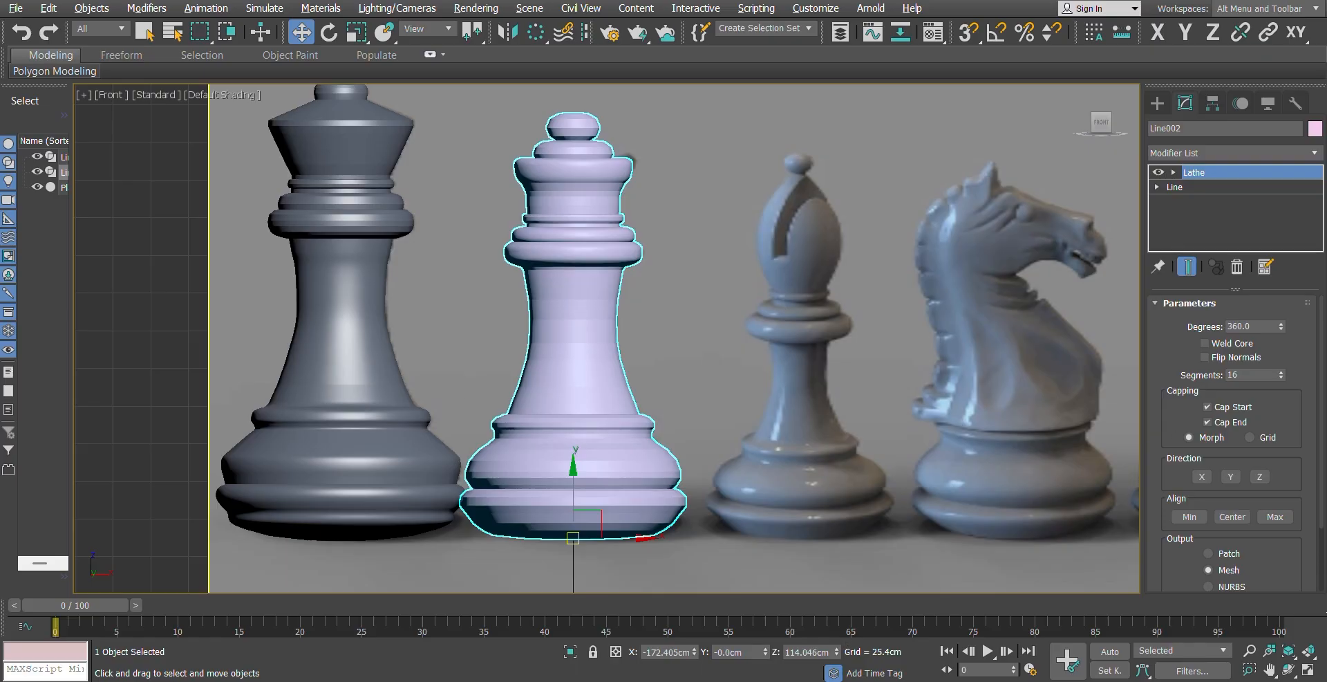
middle_drag(632, 186, 636, 280)
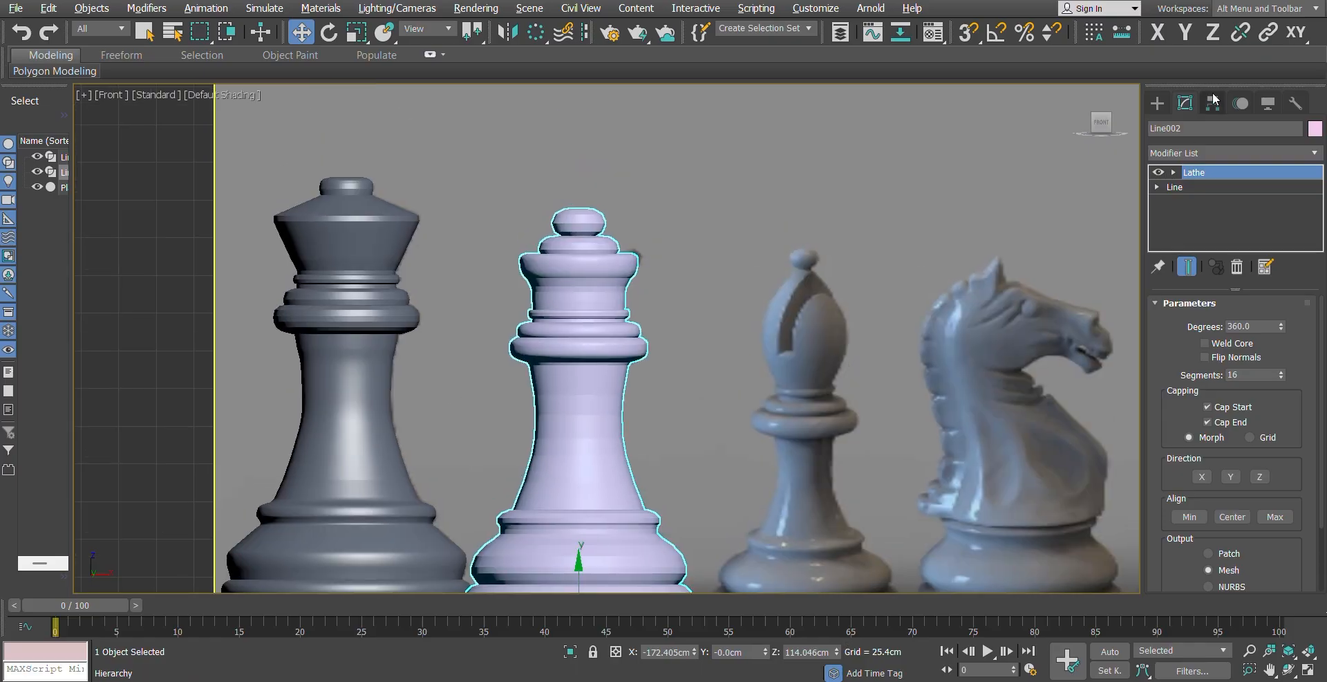
Step: Examine the lathed queen's mesh in Wireframe and Default Shading, comparing its shape with the king and the reference image
click(238, 99)
click(313, 262)
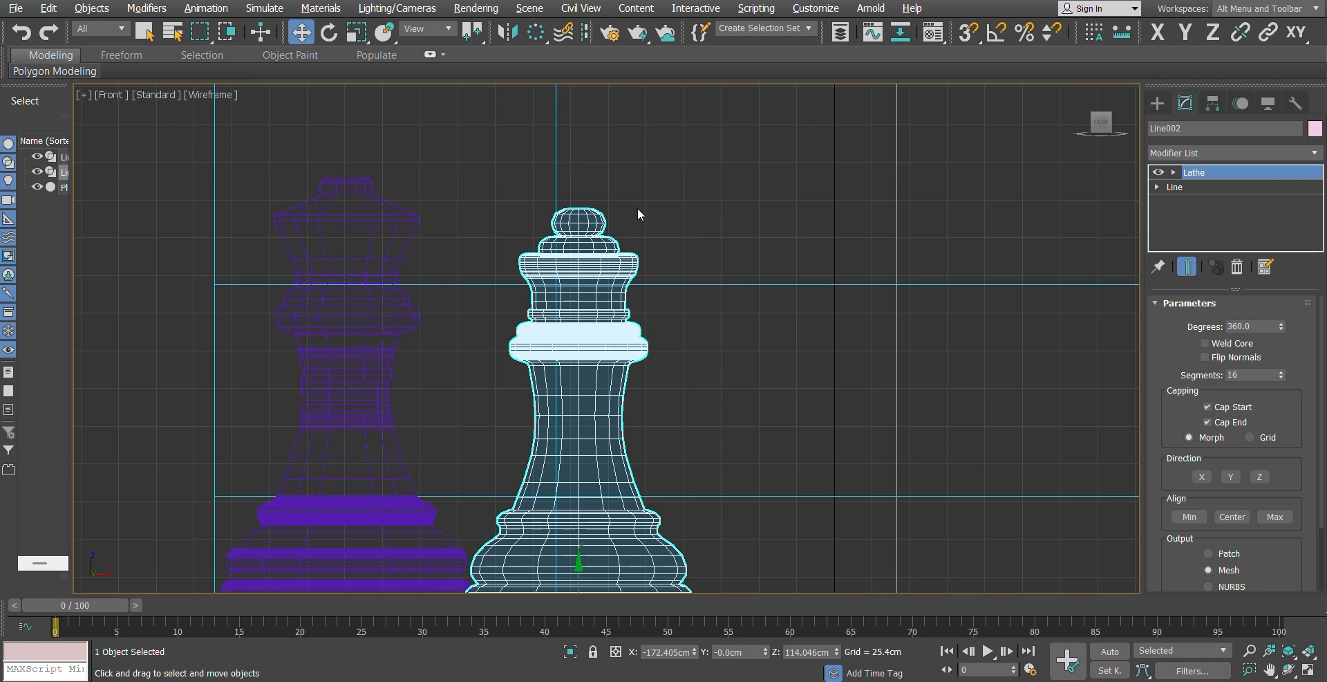
click(209, 97)
click(242, 107)
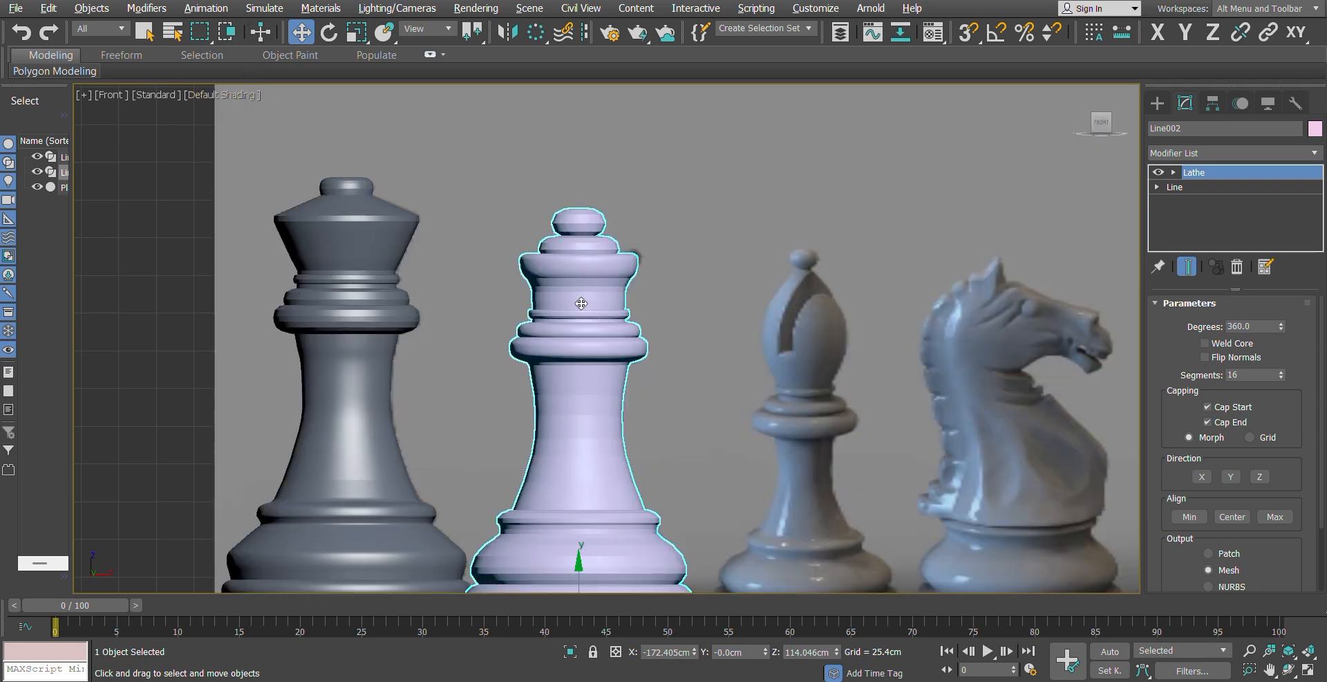
key(F3)
key(F3)
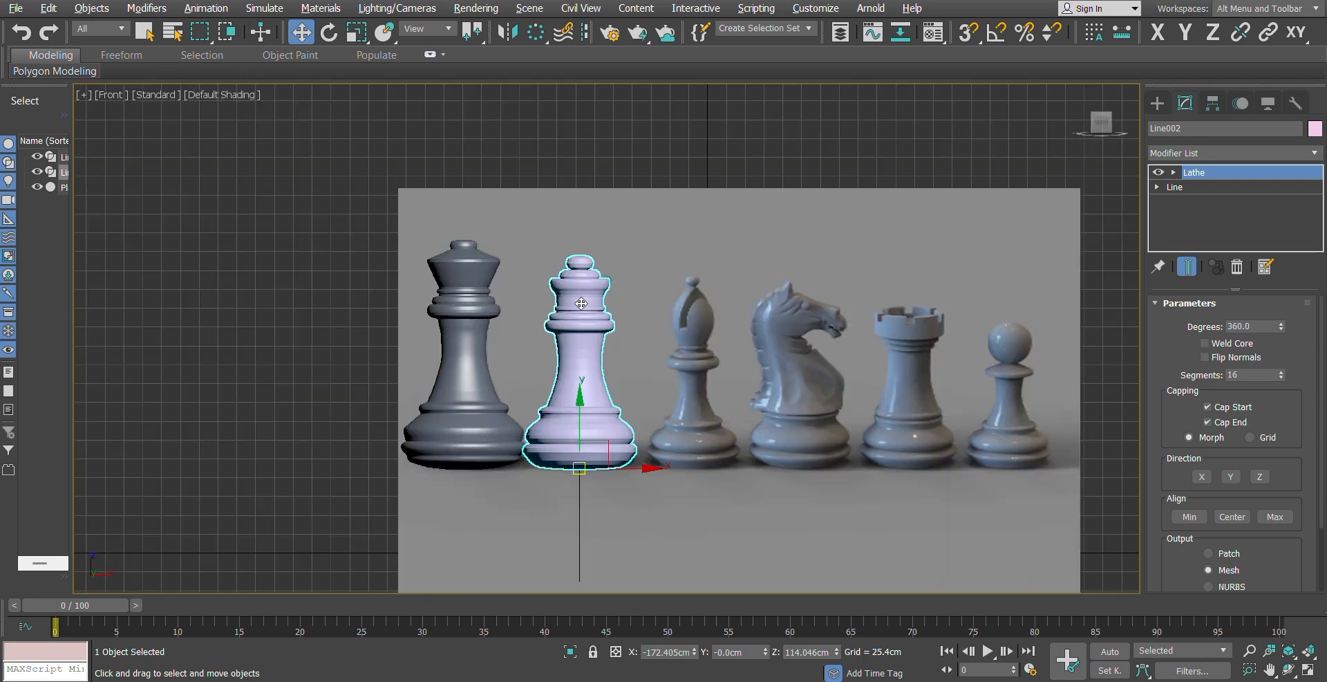
click(170, 234)
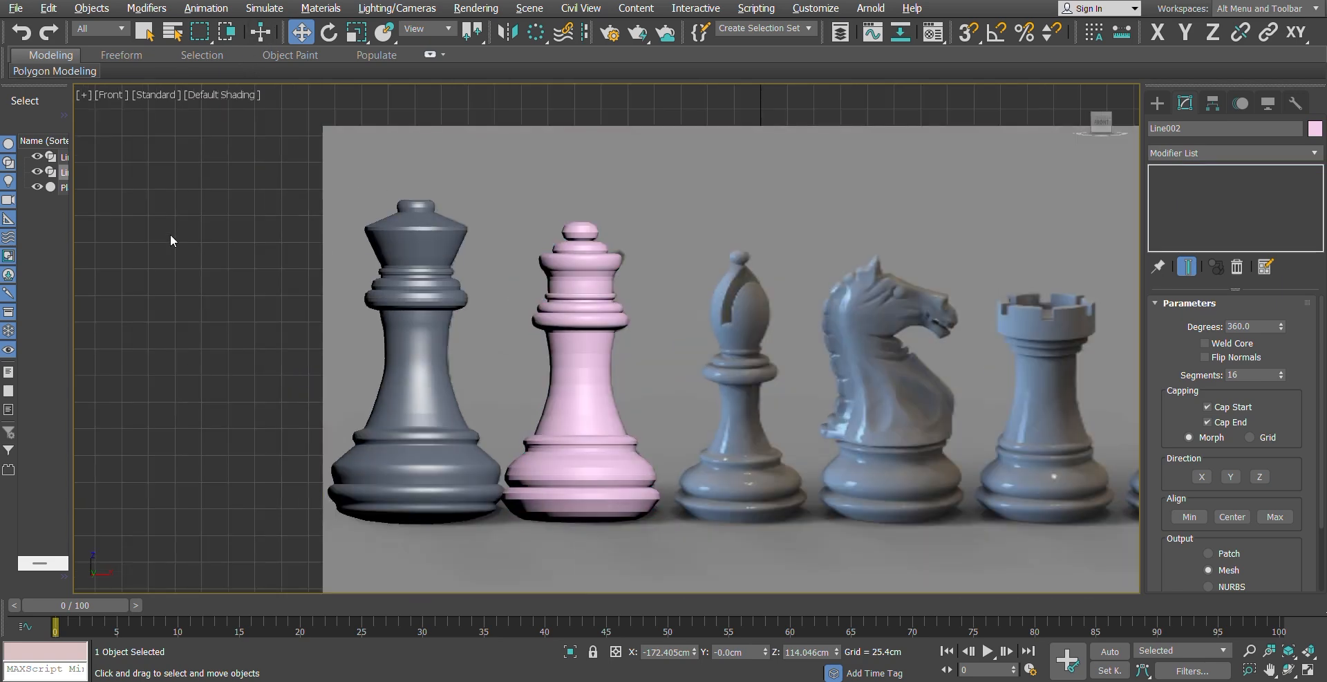
click(601, 339)
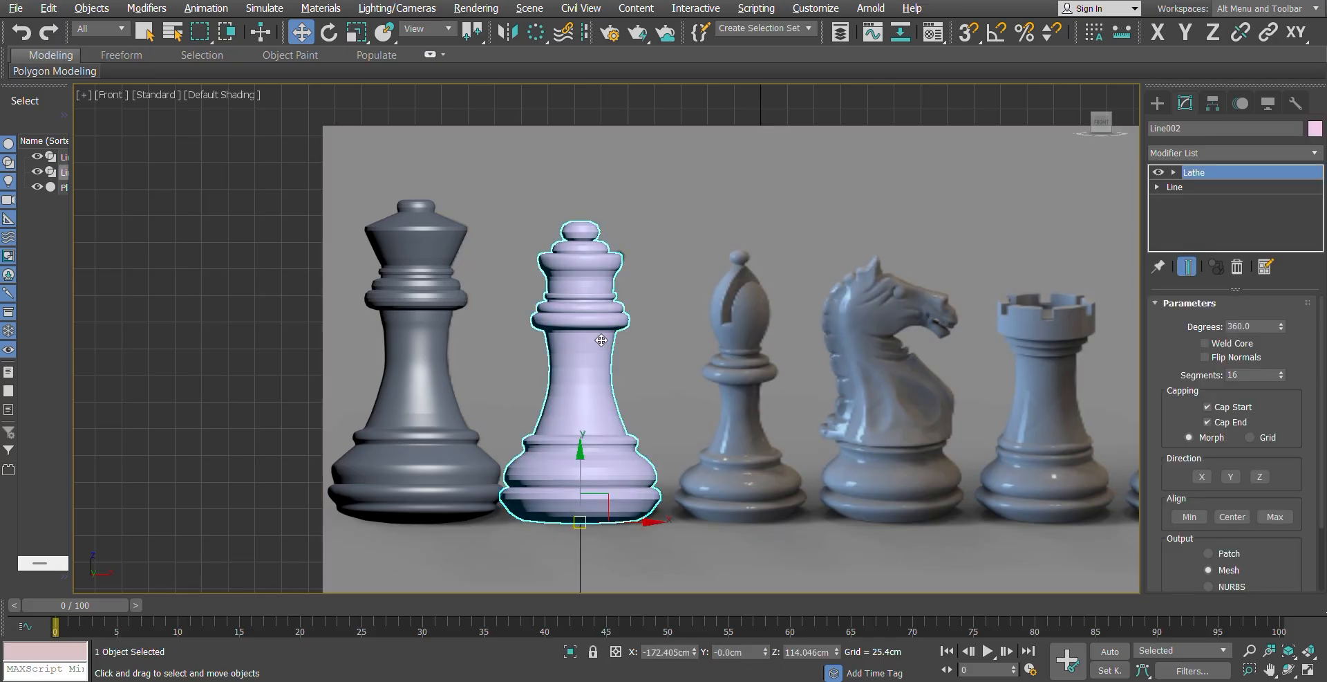
Step: In the Perspective view, lower the queen along Z to about 51 cm so the reference queen's crown is uncovered
click(596, 119)
click(567, 296)
key(p)
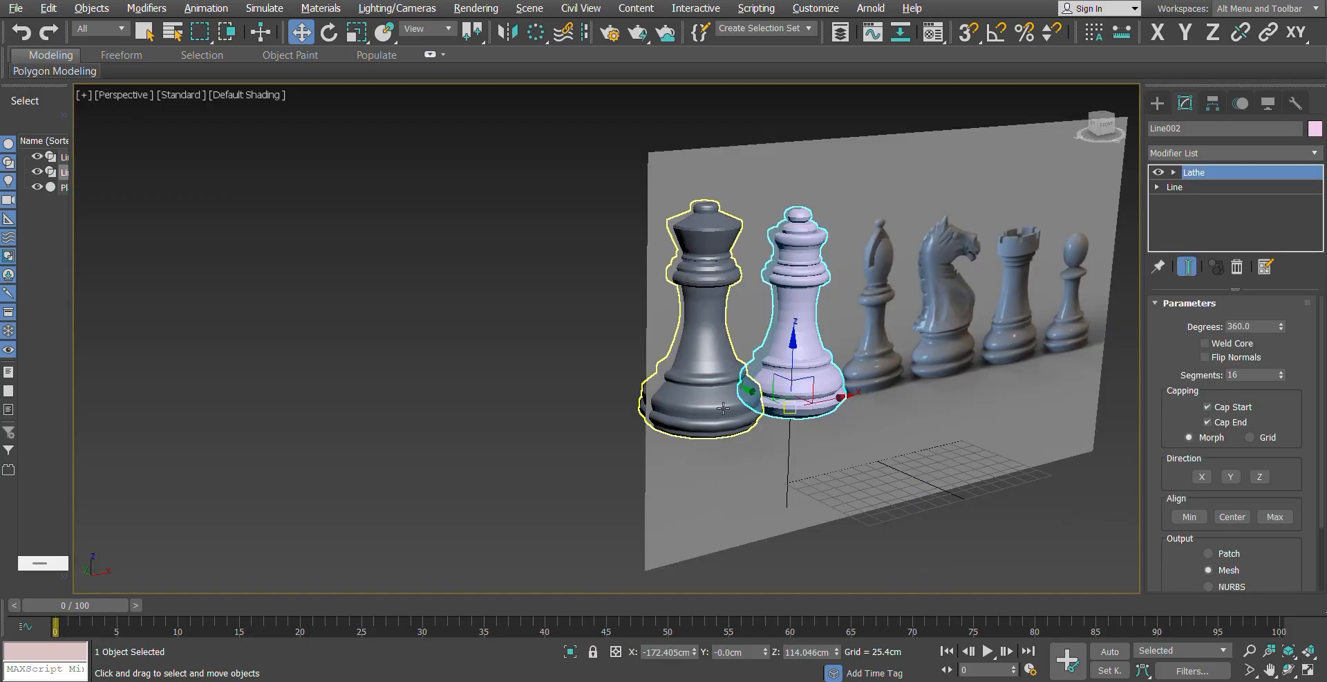
click(1094, 121)
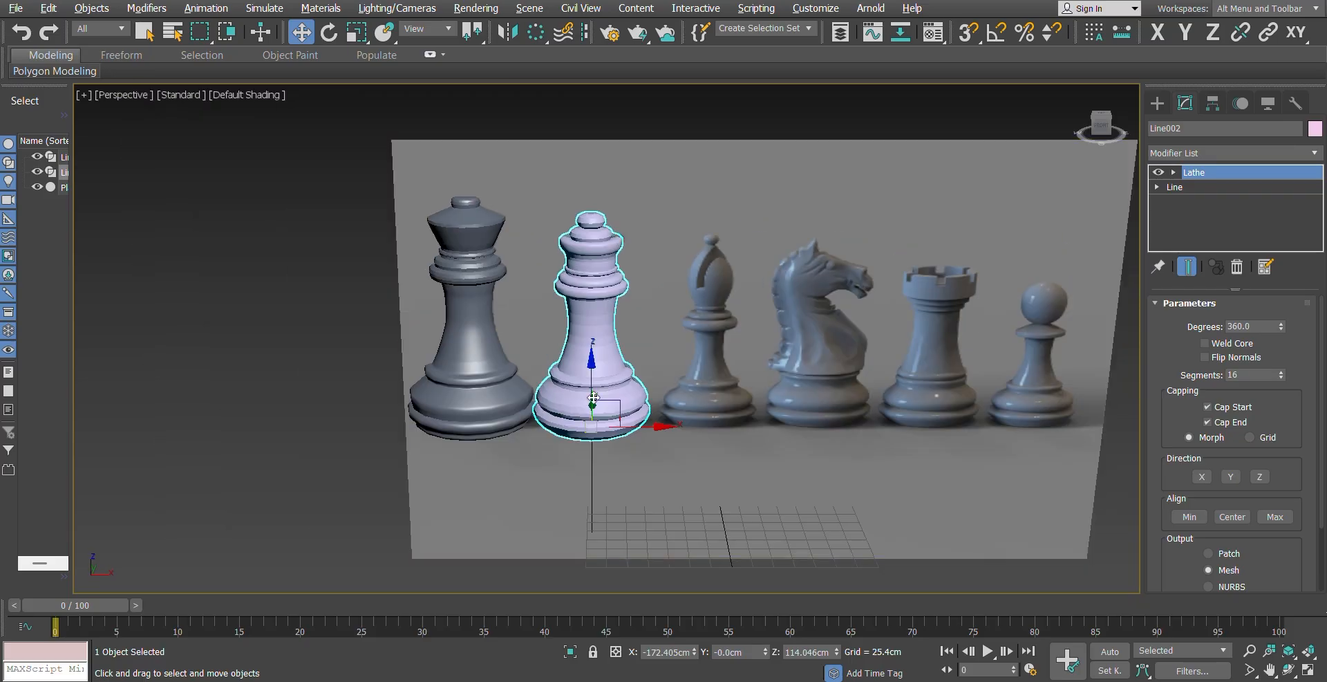
drag(591, 363, 591, 428)
scroll(609, 237, up, 3)
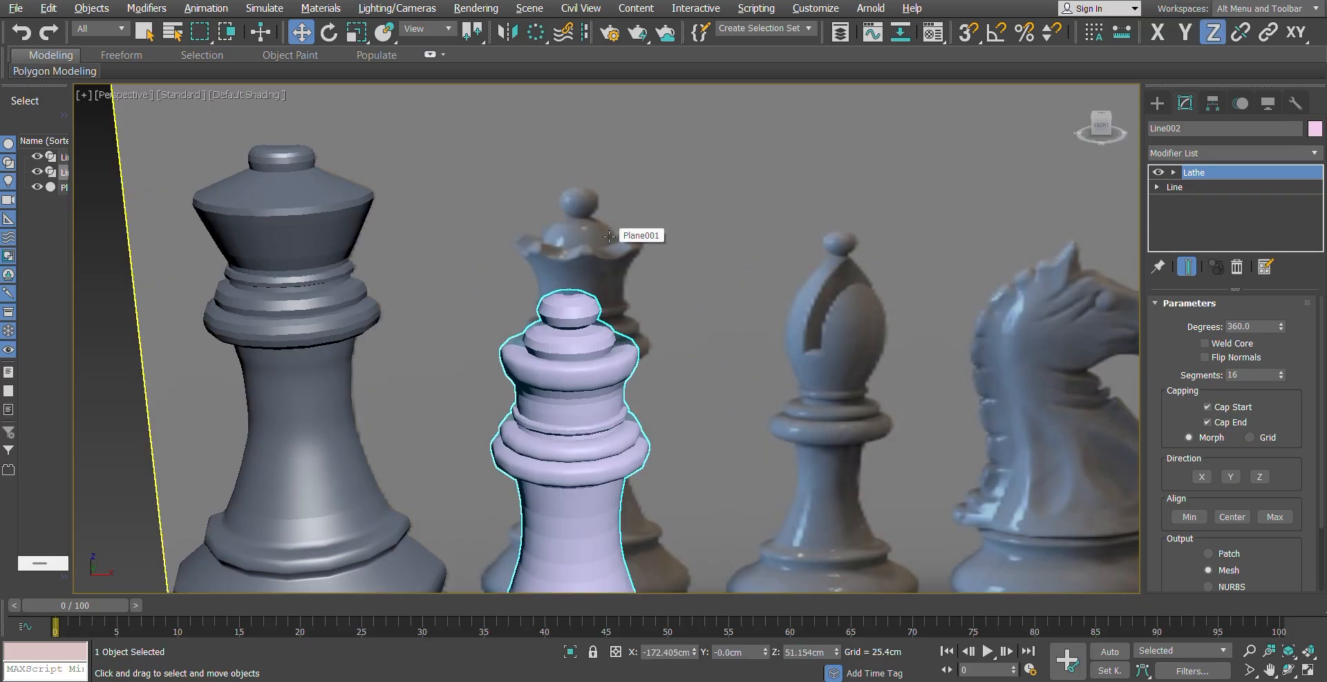
scroll(609, 236, up, 3)
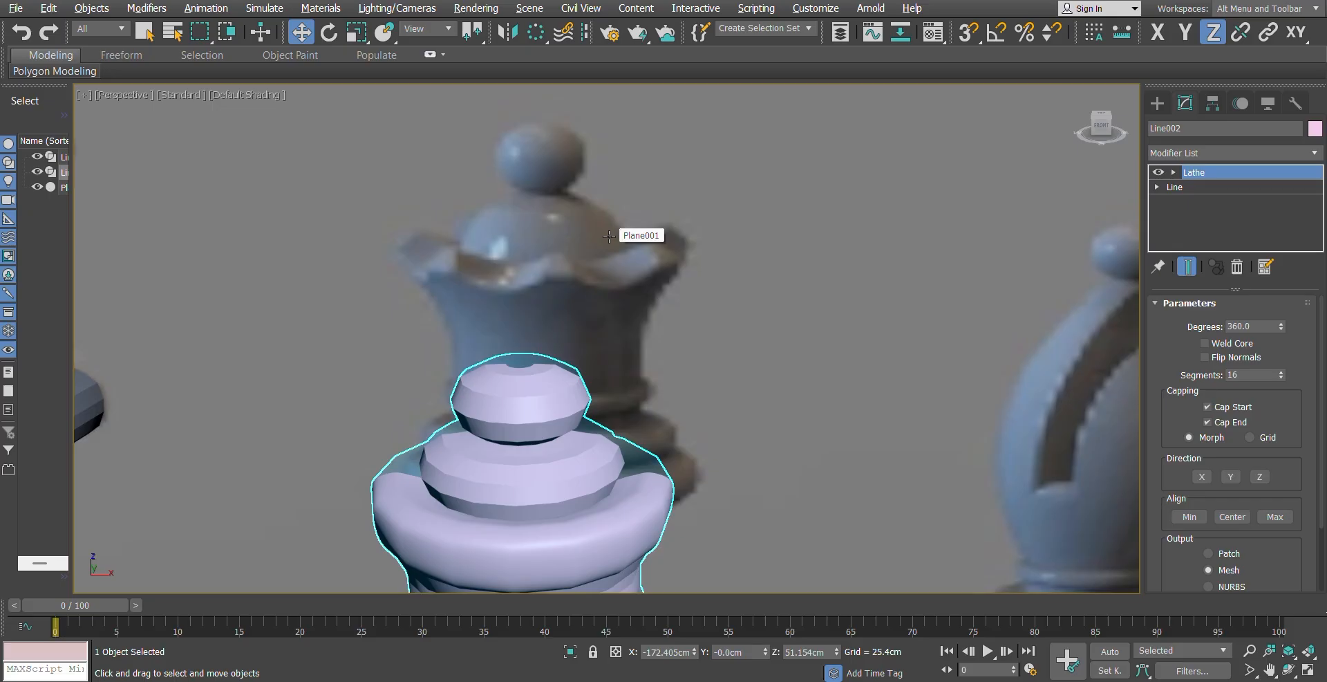
Step: Convert the lathed queen to an Editable Poly and start editing its vertices
click(1174, 188)
click(1194, 172)
scroll(1187, 375, down, 3)
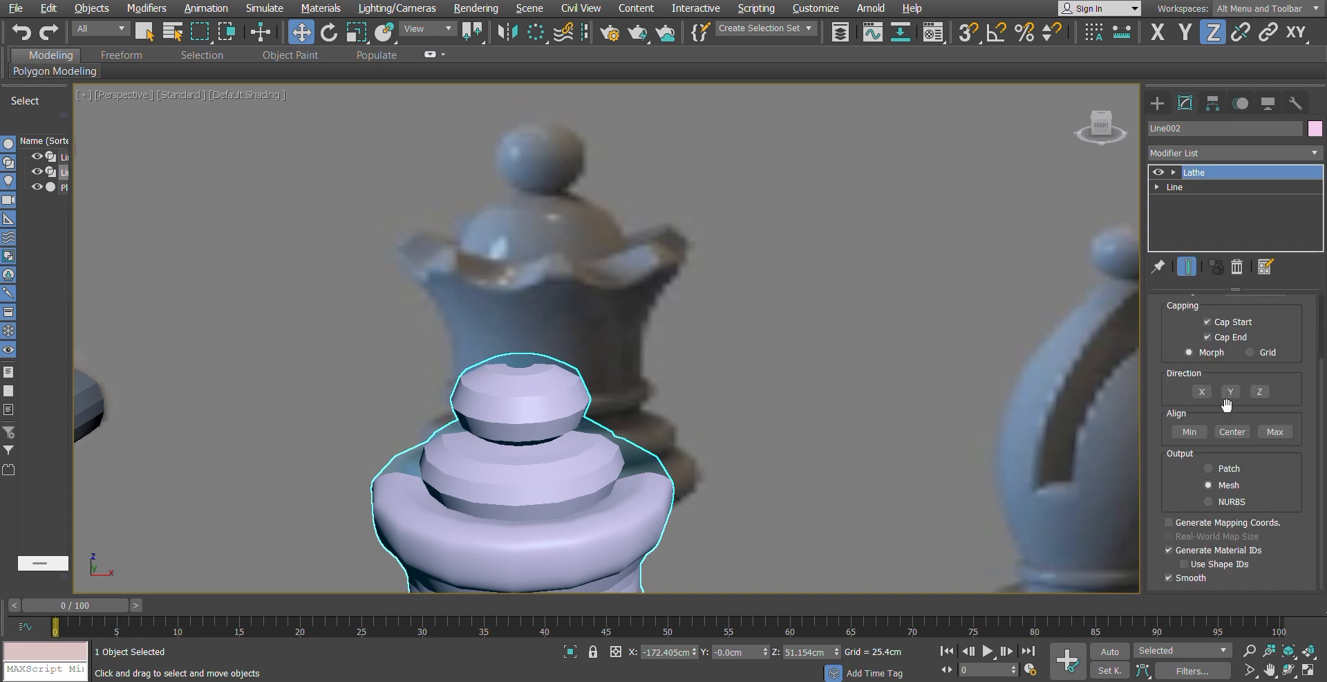
right_click(593, 474)
mouse_move(668, 653)
click(795, 639)
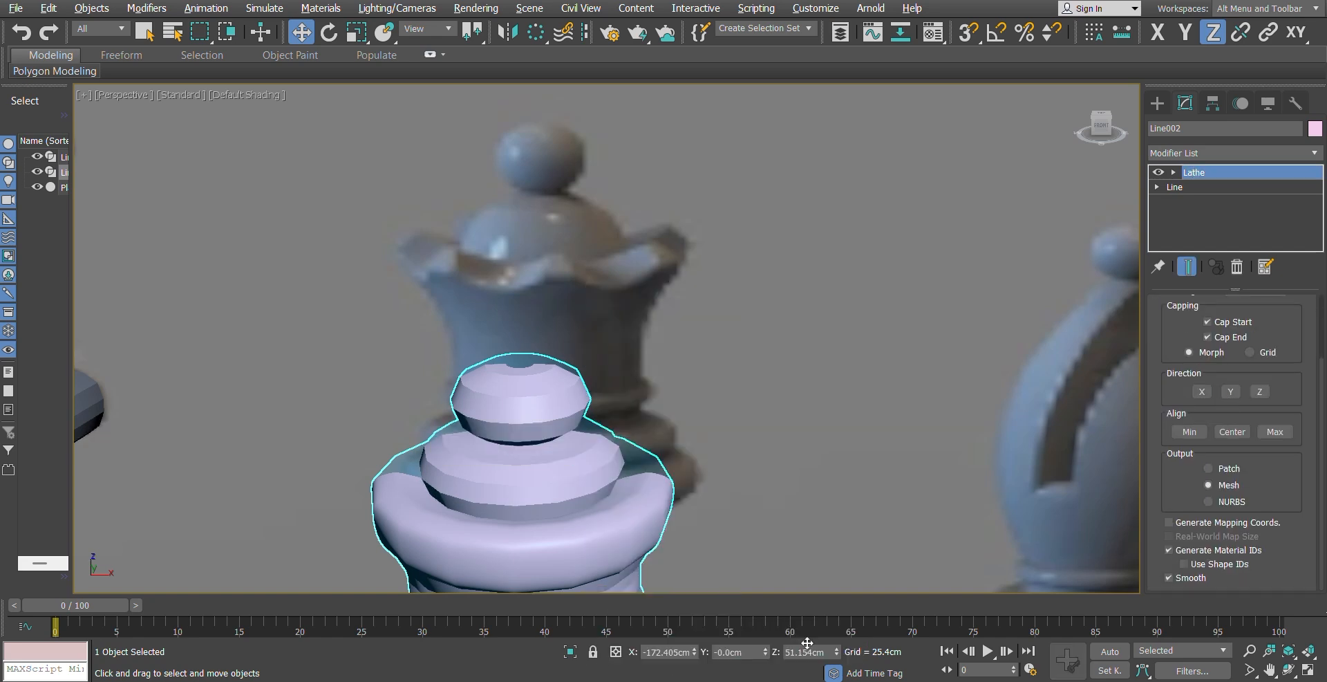
click(1183, 302)
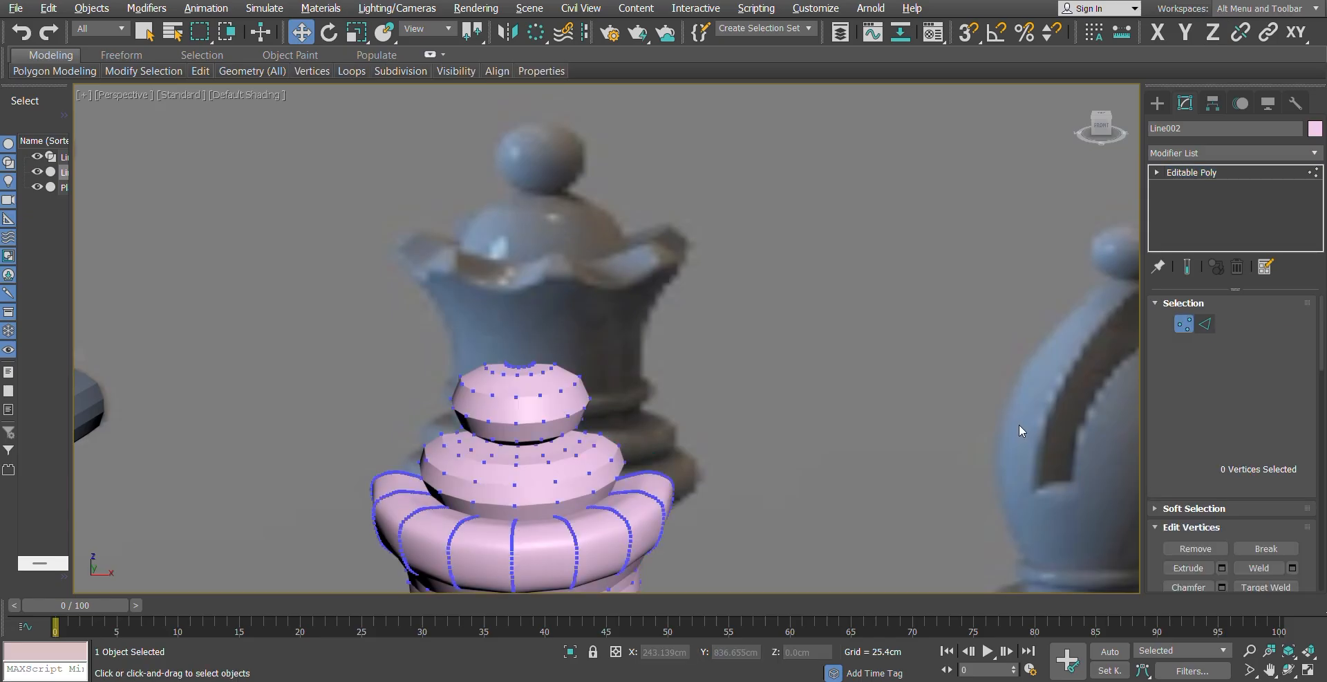
Step: In the Front view, select every other vertical column of vertices around the crown's rim and raise them about 6.6 cm
scroll(604, 482, down, 5)
middle_drag(603, 504, 604, 359)
scroll(604, 360, up, 5)
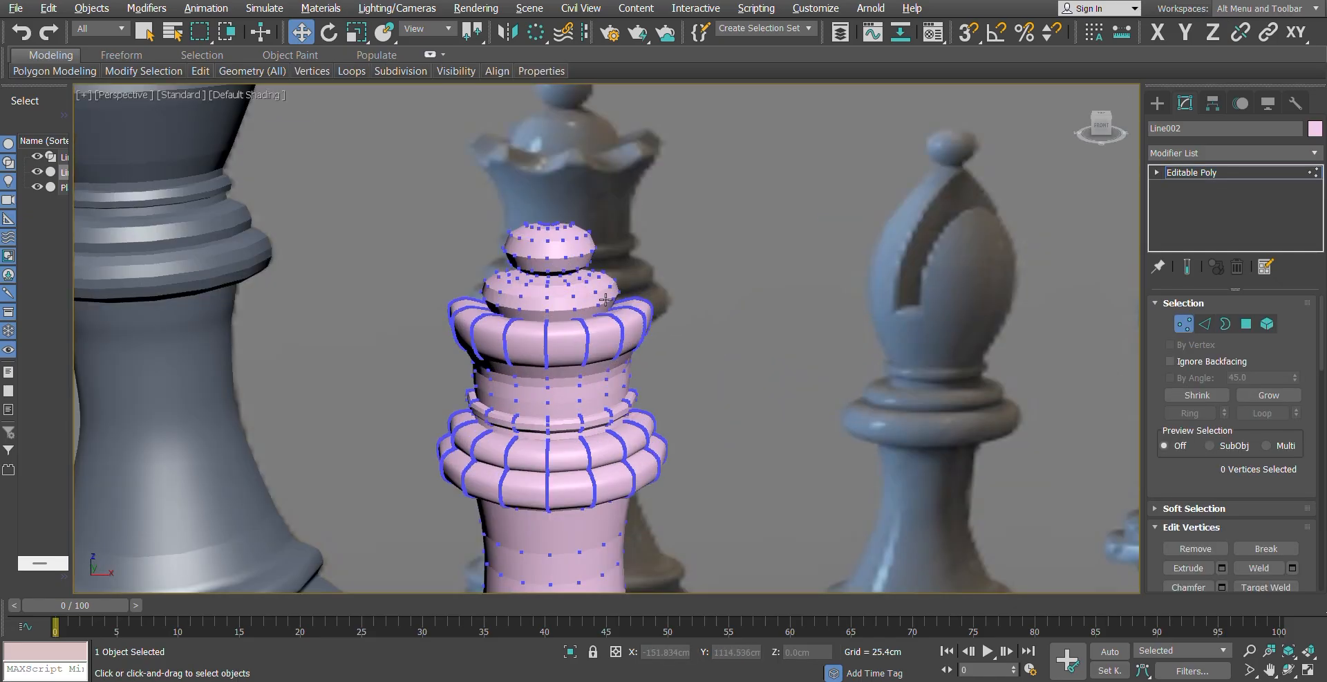
key(alt+w)
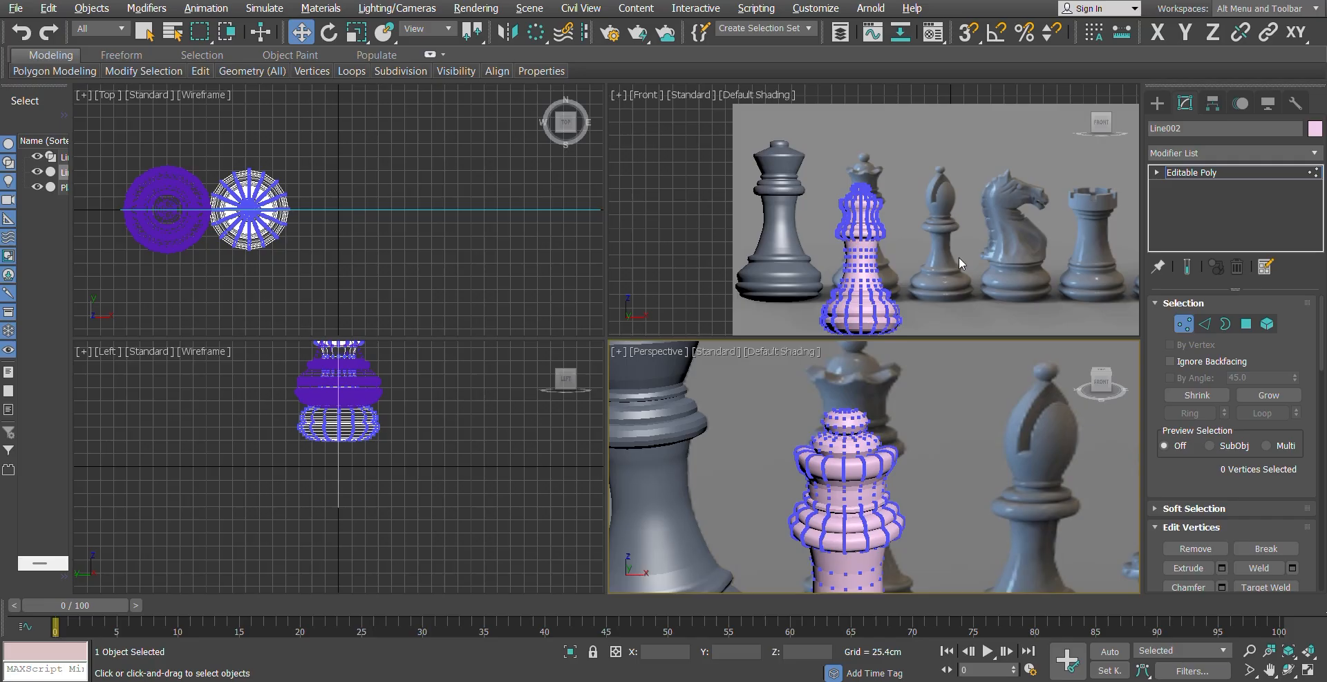
click(789, 250)
key(alt+w)
scroll(776, 257, up, 8)
middle_drag(817, 254, 621, 491)
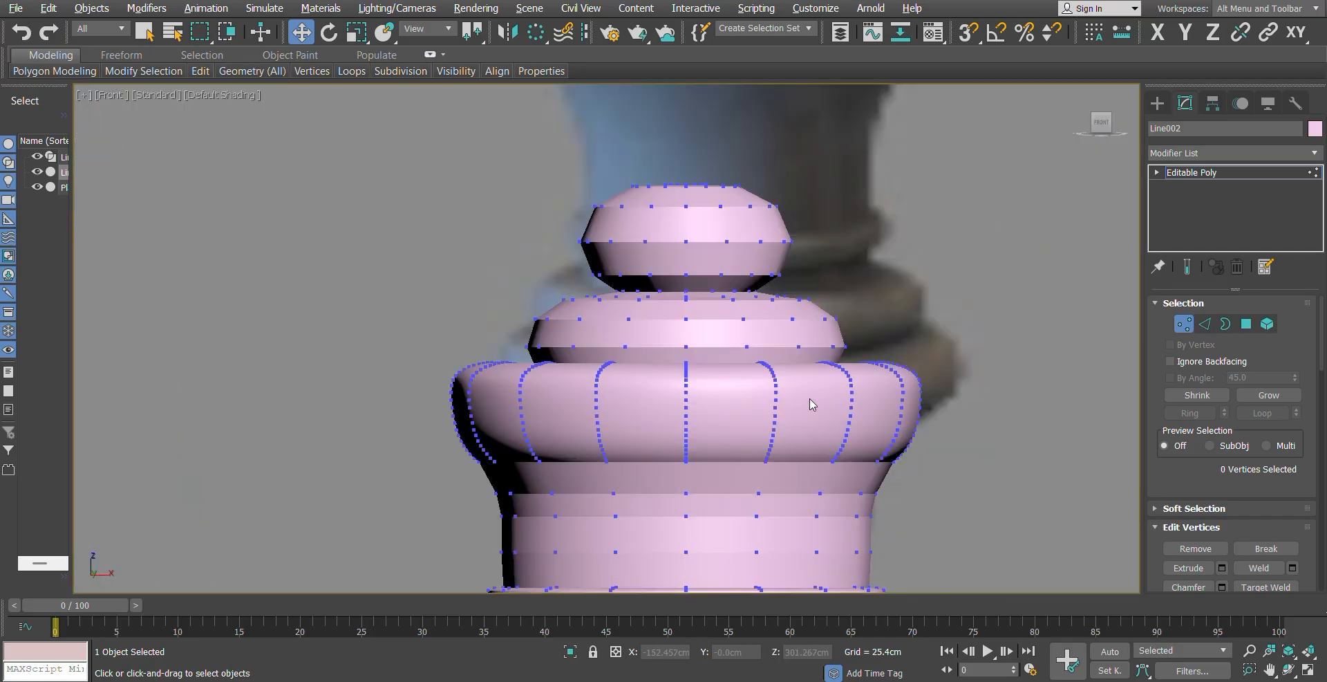
scroll(890, 408, up, 2)
scroll(888, 403, down, 8)
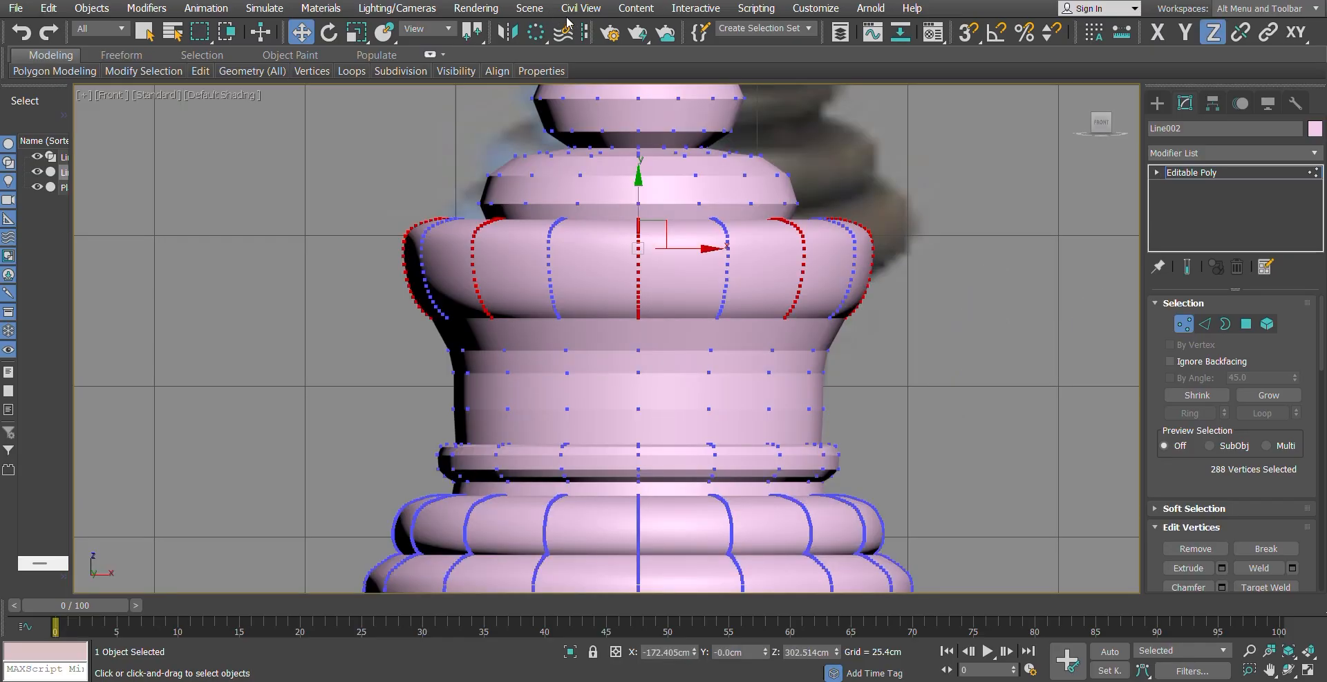
drag(638, 193, 639, 151)
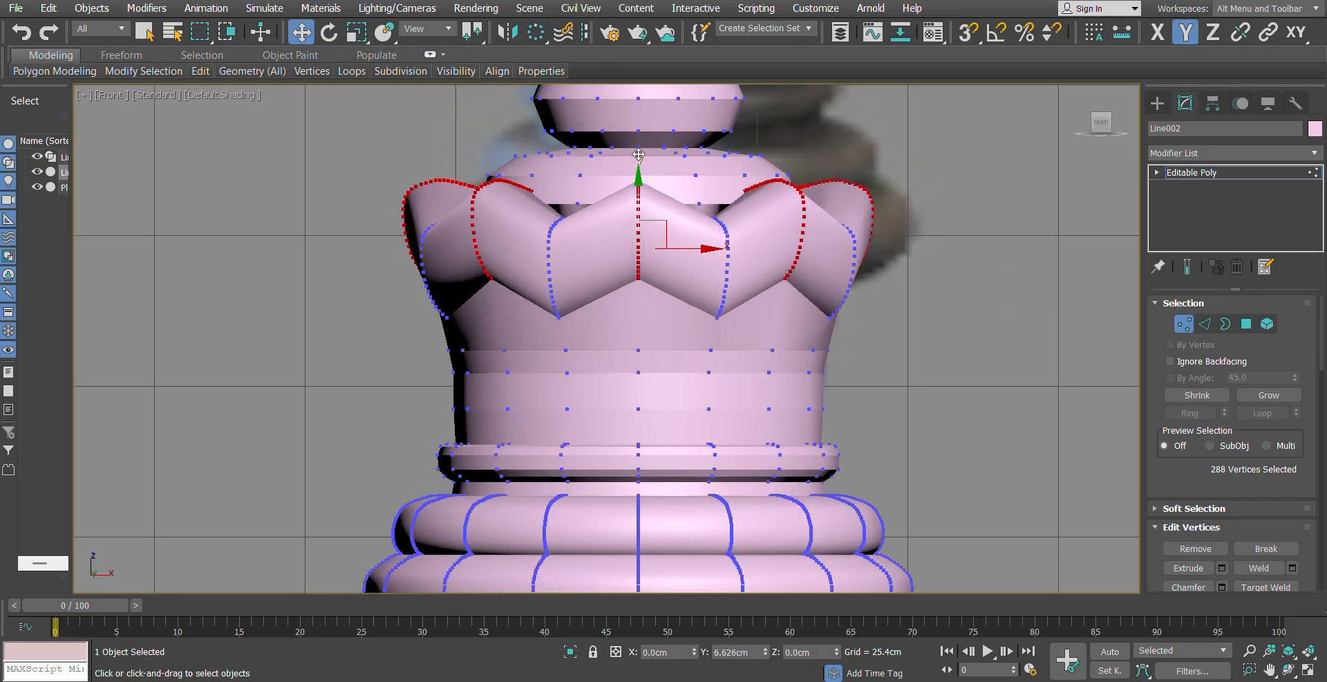
Step: Raise the selected crown vertices slightly further, to a height of about 310.4 cm, using the reference queen's crown as a guide
key(alt+w)
scroll(800, 225, down, 3)
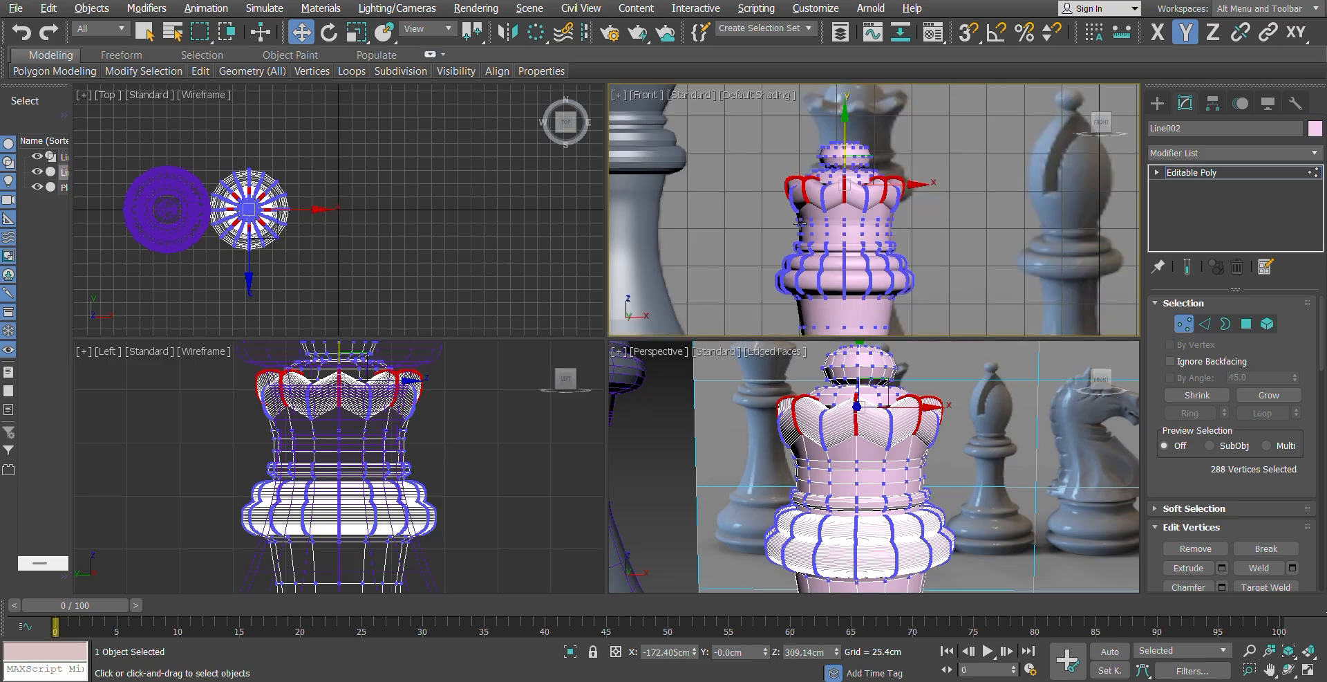
scroll(801, 225, up, 3)
scroll(800, 223, down, 6)
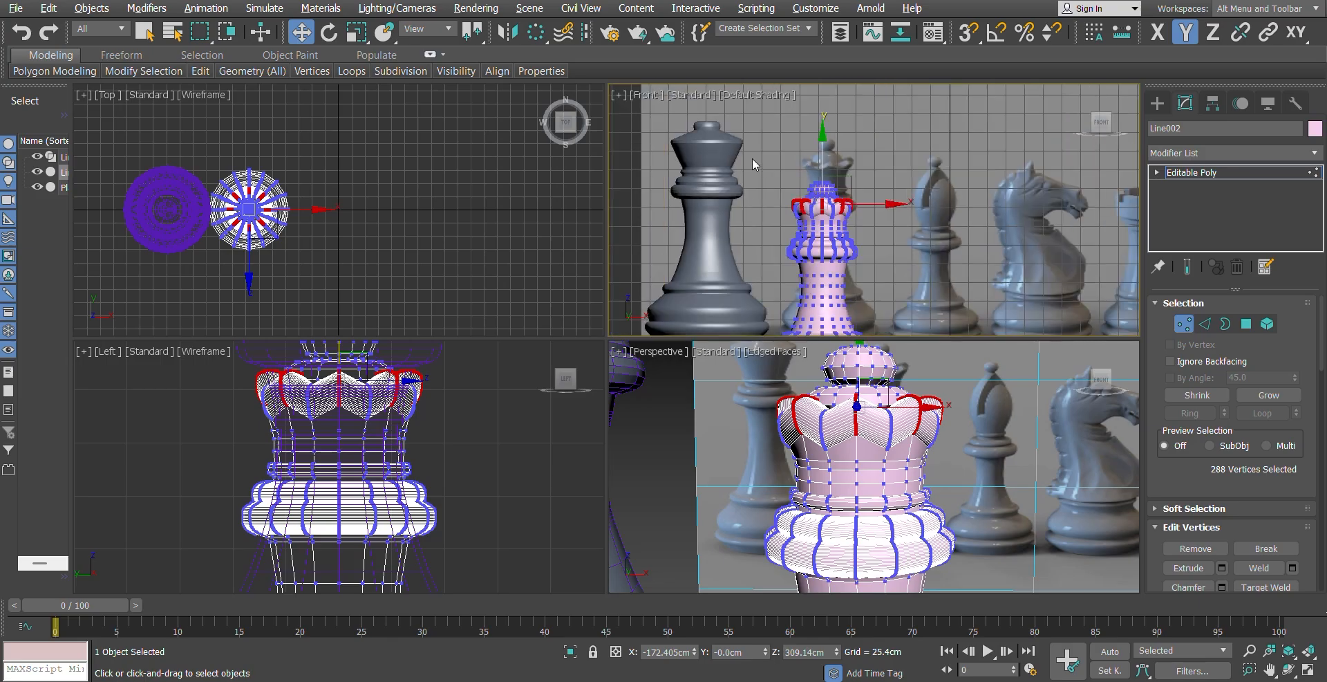
key(alt+w)
scroll(609, 304, up, 6)
scroll(551, 298, up, 3)
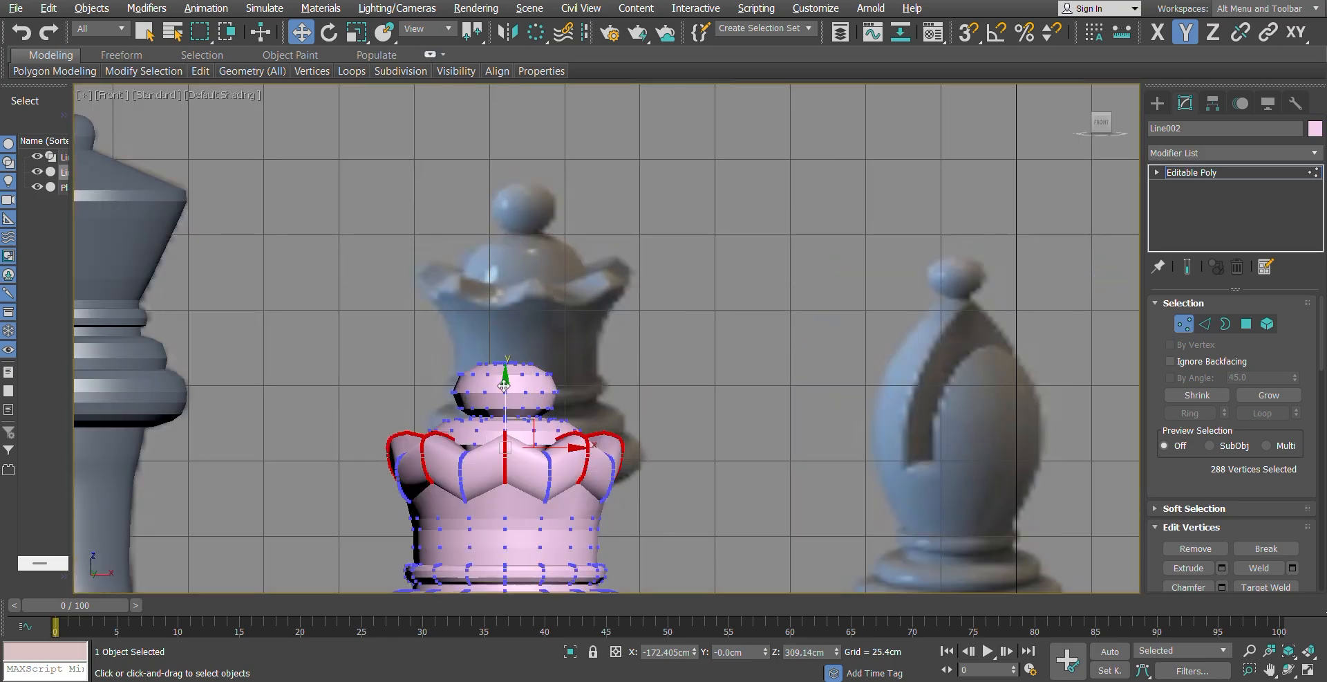
drag(504, 390, 503, 386)
key(alt+w)
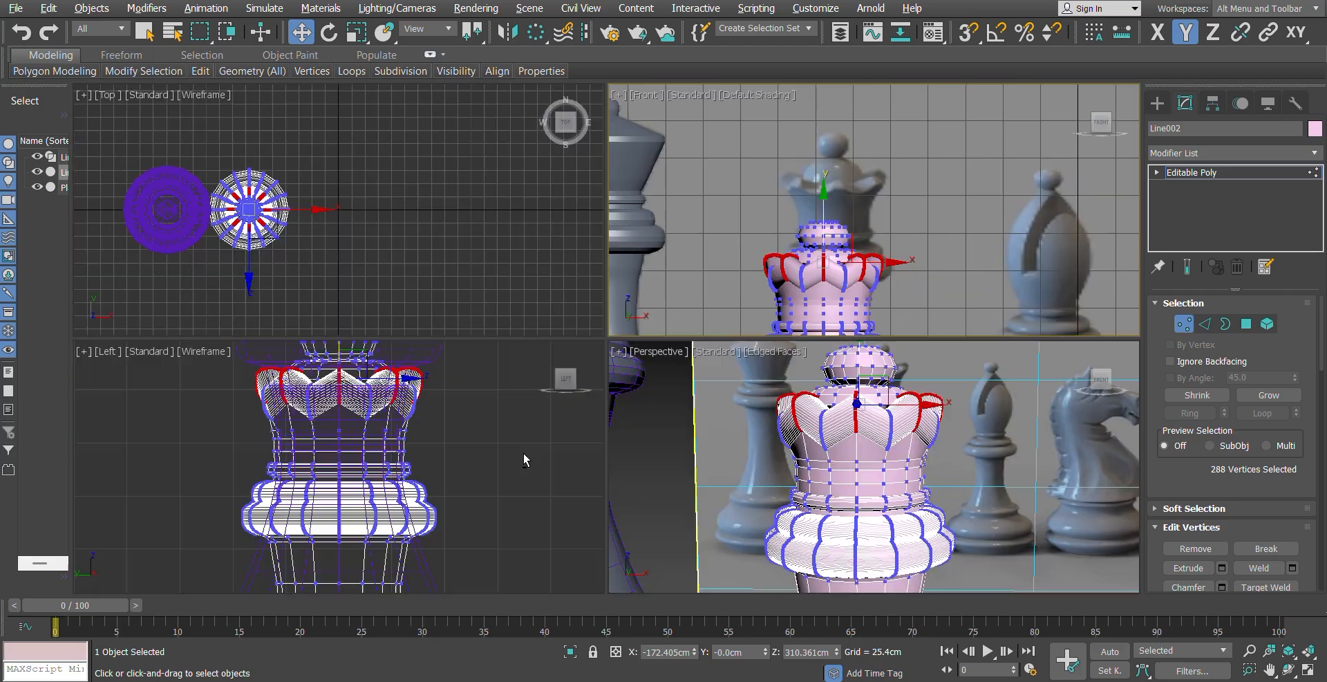
Step: Check the crown's points in the Perspective view, leave vertex editing and raise the whole queen about 61.7 cm along Z
key(alt+w)
drag(1096, 134, 1107, 163)
alt+middle_drag(677, 380, 606, 338)
drag(1096, 126, 1120, 109)
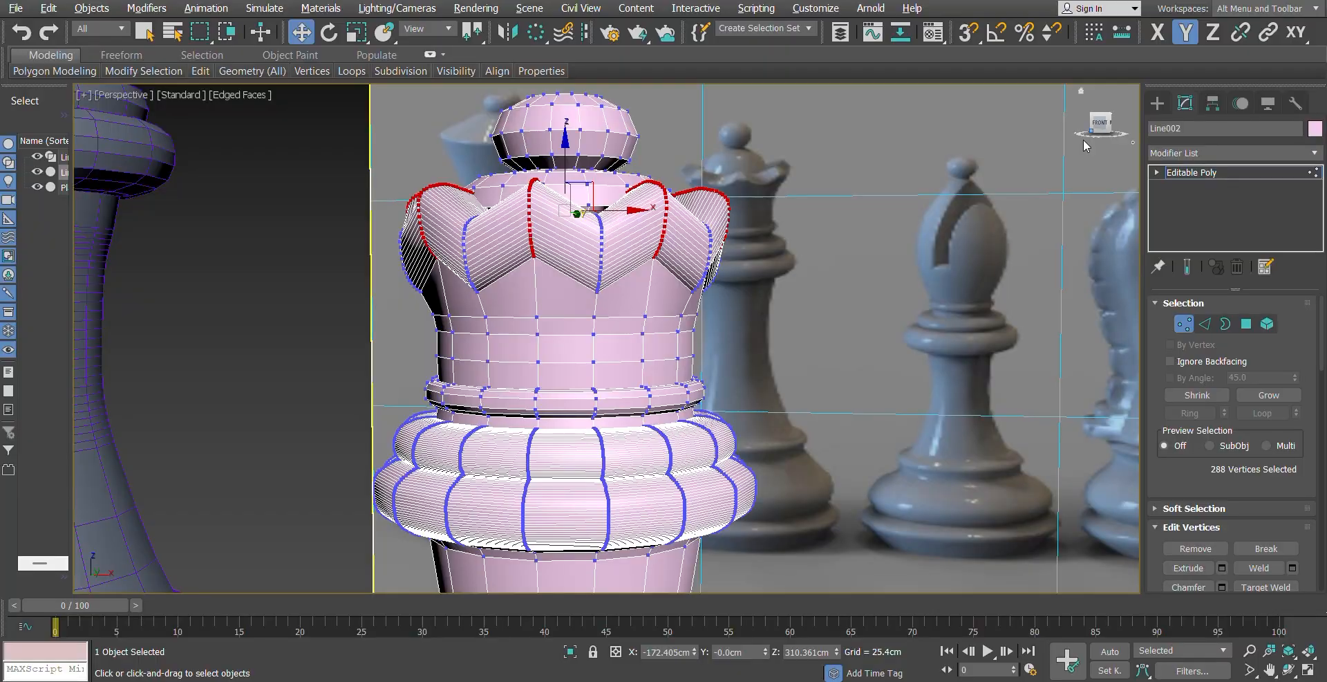
click(1185, 324)
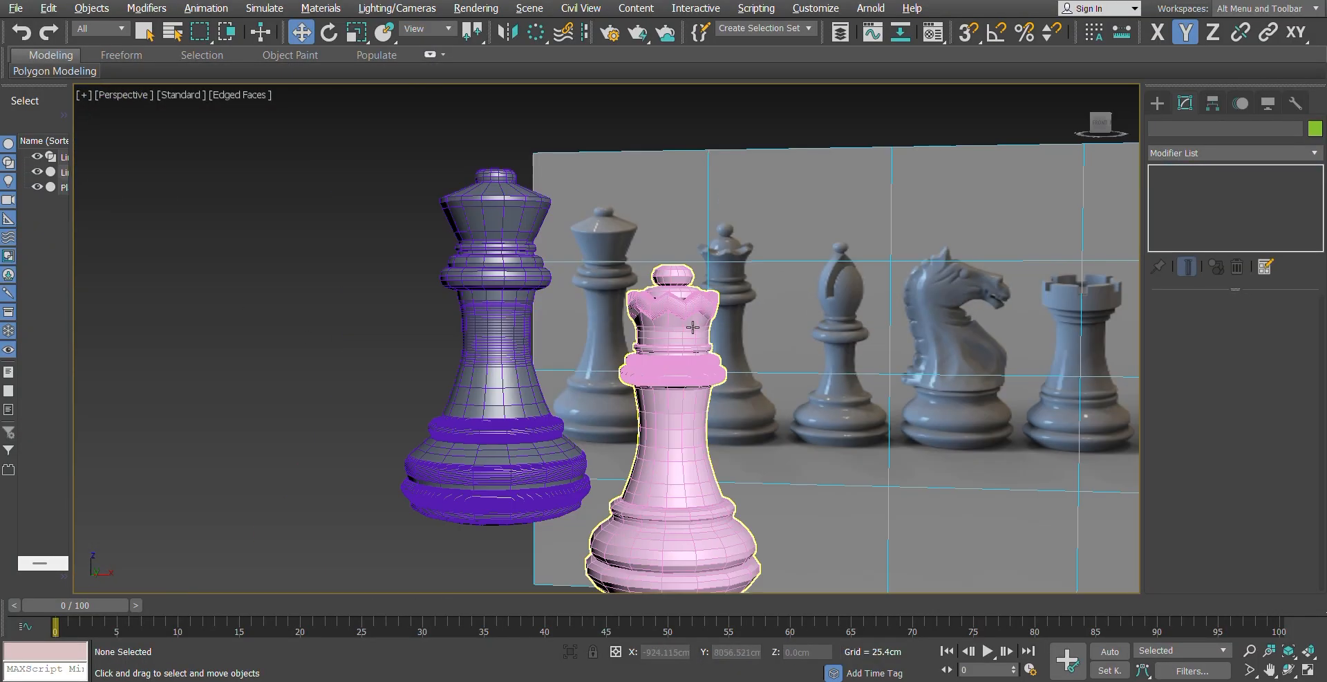
click(692, 327)
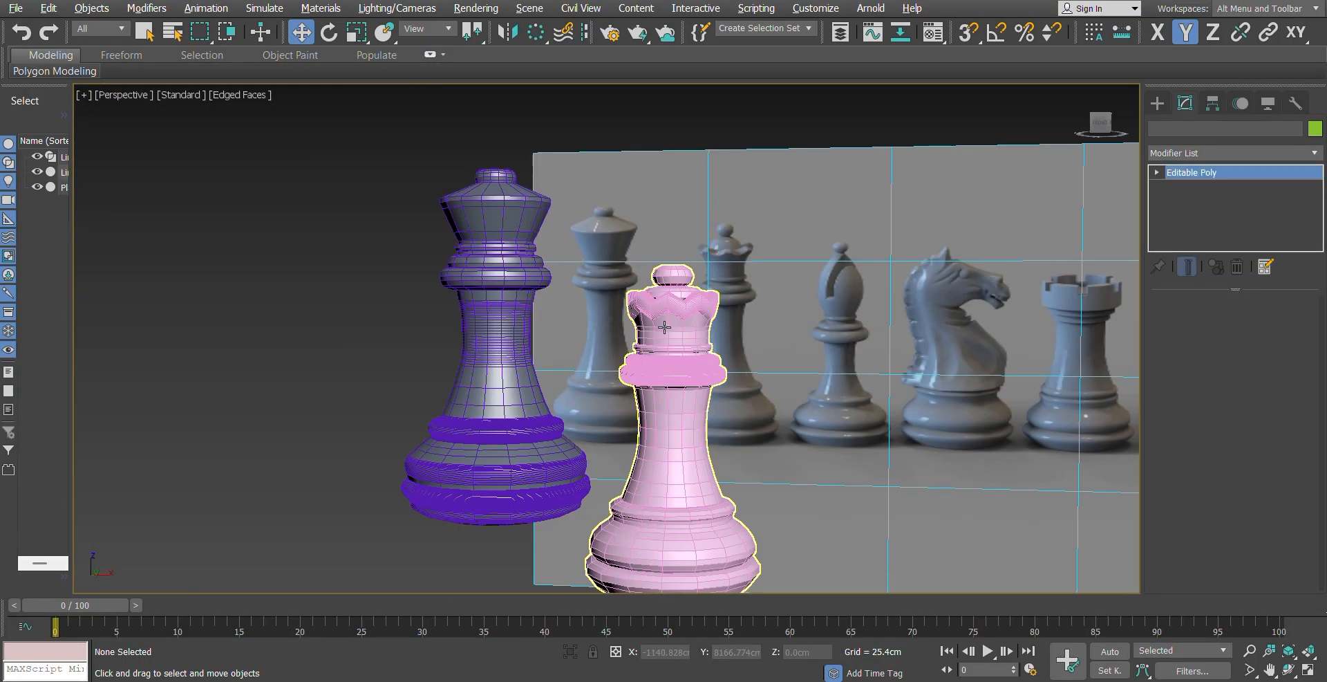
drag(672, 531, 672, 463)
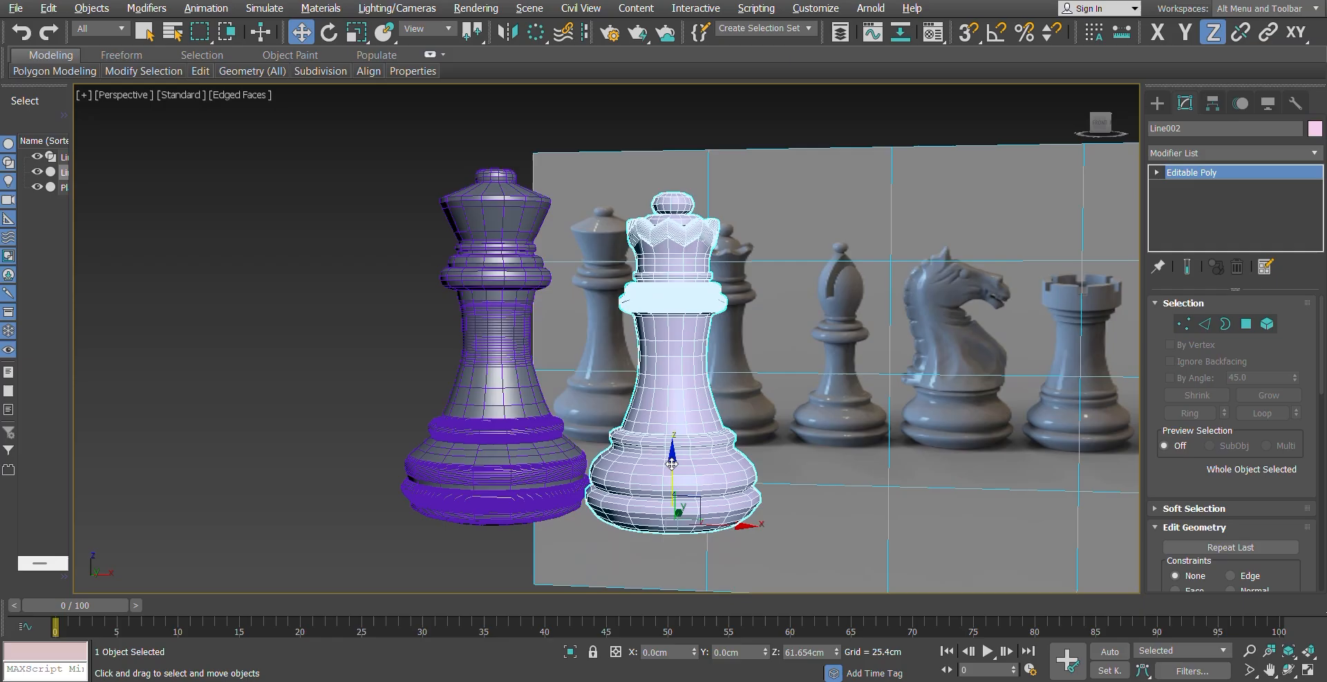
Step: In the Front view, move the queen sideways along X to about -161.2 cm, between the king and the reference bishop
click(293, 314)
key(alt+w)
middle_click(755, 309)
key(alt+w)
scroll(755, 308, down, 4)
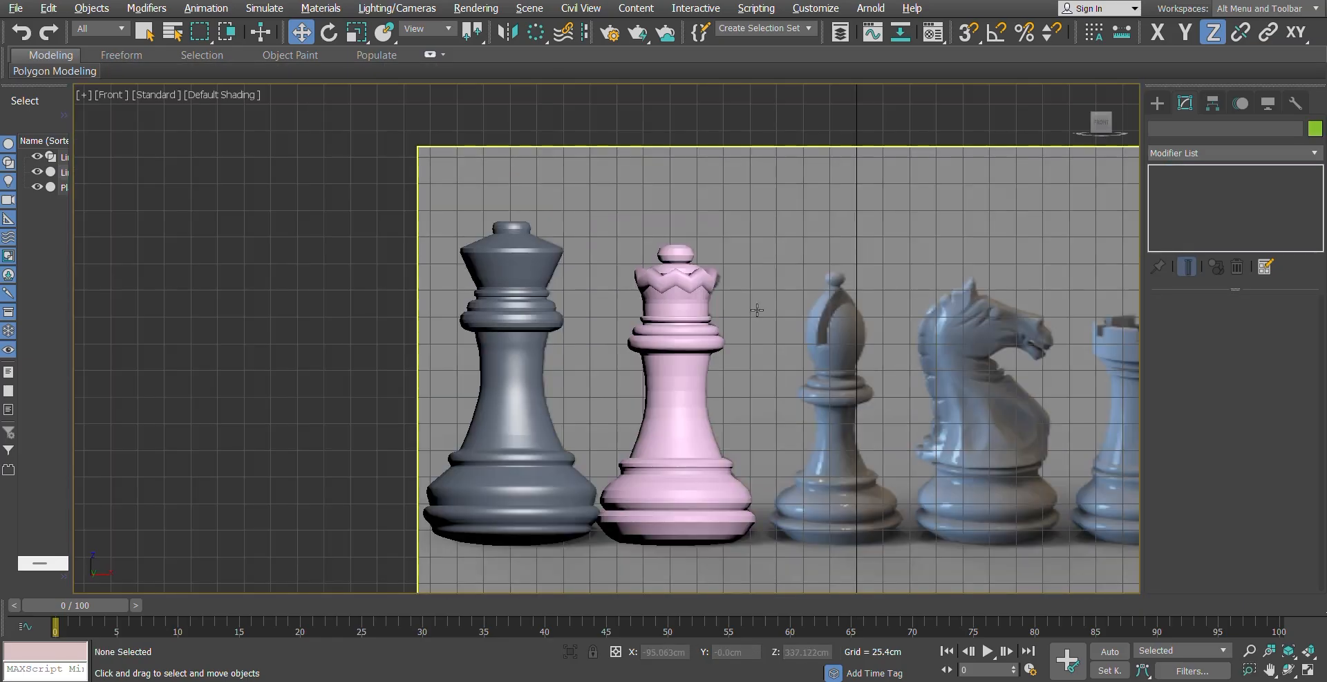
middle_drag(755, 308, 761, 260)
scroll(670, 423, up, 2)
click(672, 388)
mouse_move(685, 474)
mouse_down()
mouse_move(686, 430)
mouse_move(689, 468)
mouse_up()
click(759, 517)
click(770, 522)
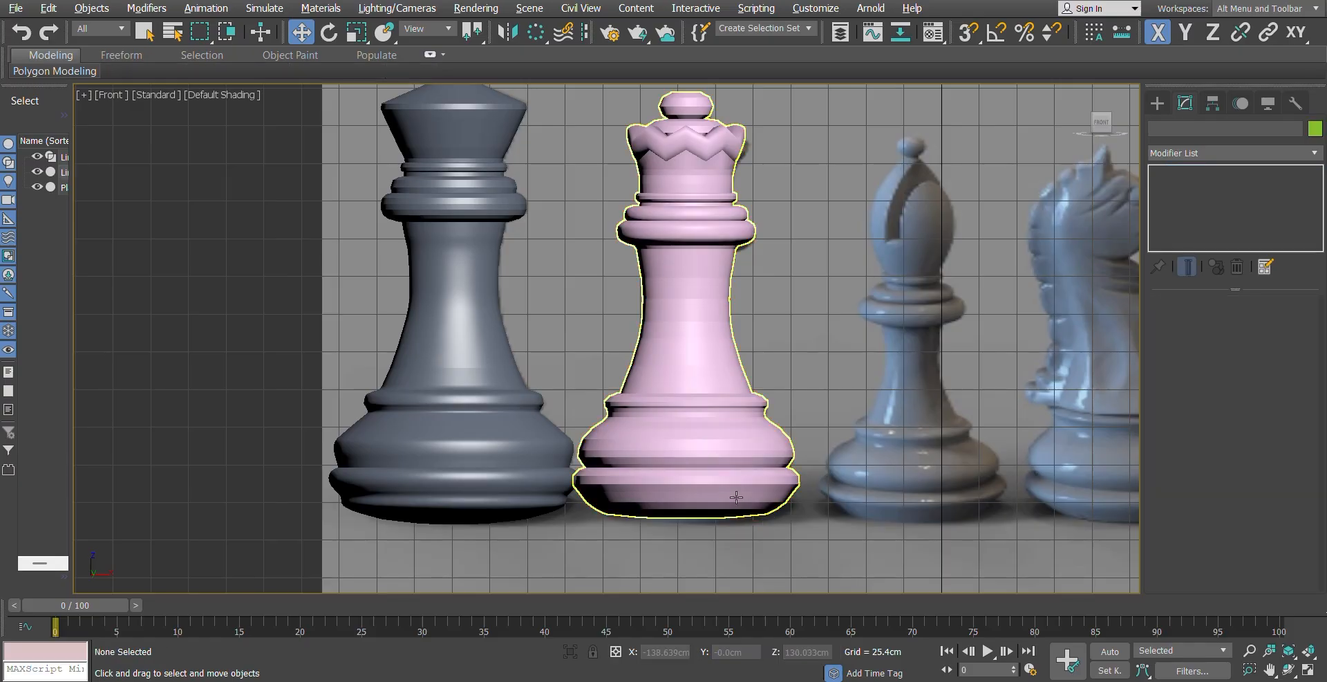
click(735, 496)
drag(745, 516, 762, 516)
click(252, 389)
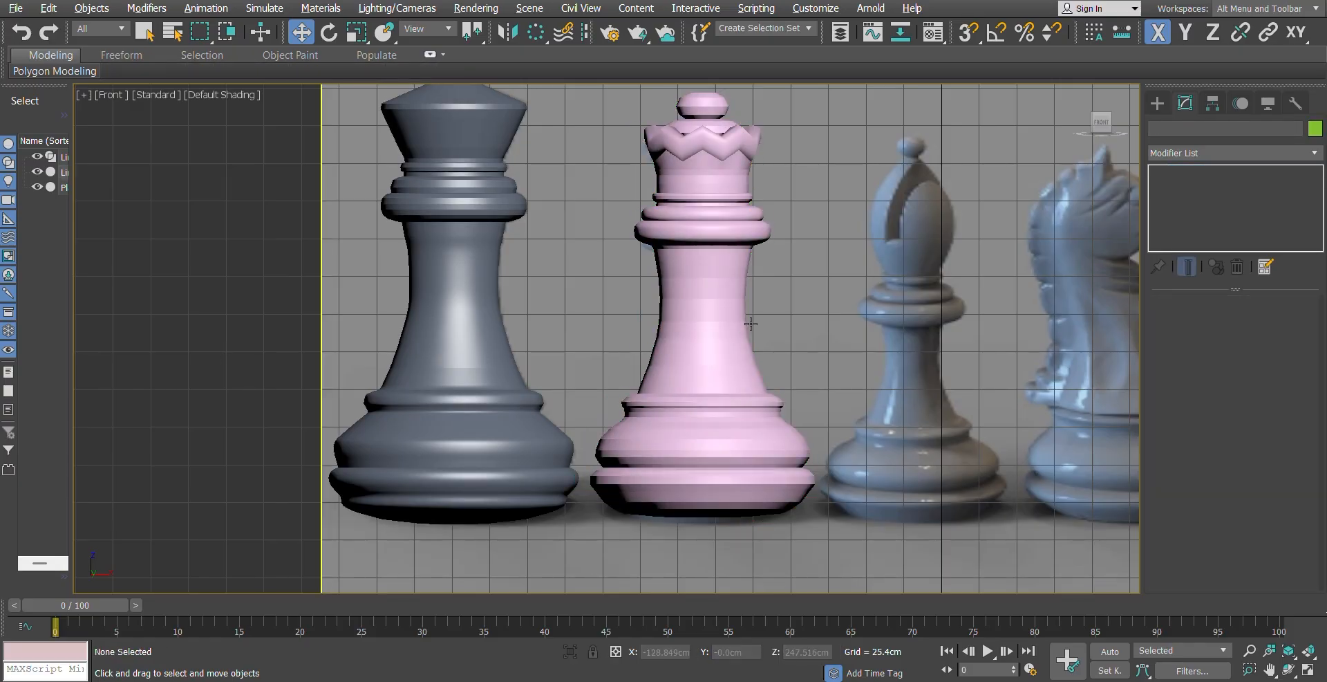
Step: Assign the 02 - Default material to the queen, show it shaded in the viewport, and close the Material Editor
scroll(759, 315, down, 3)
middle_drag(759, 315, 386, 326)
middle_drag(521, 388, 665, 405)
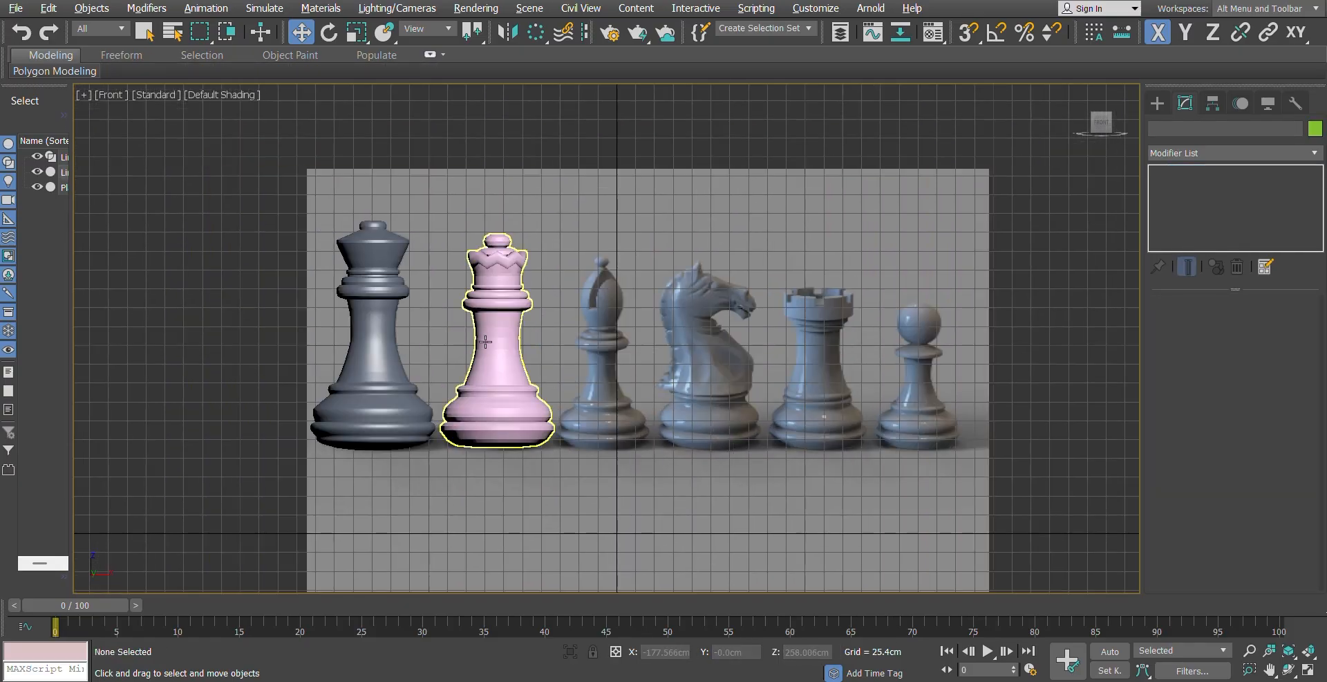
scroll(510, 344, up, 3)
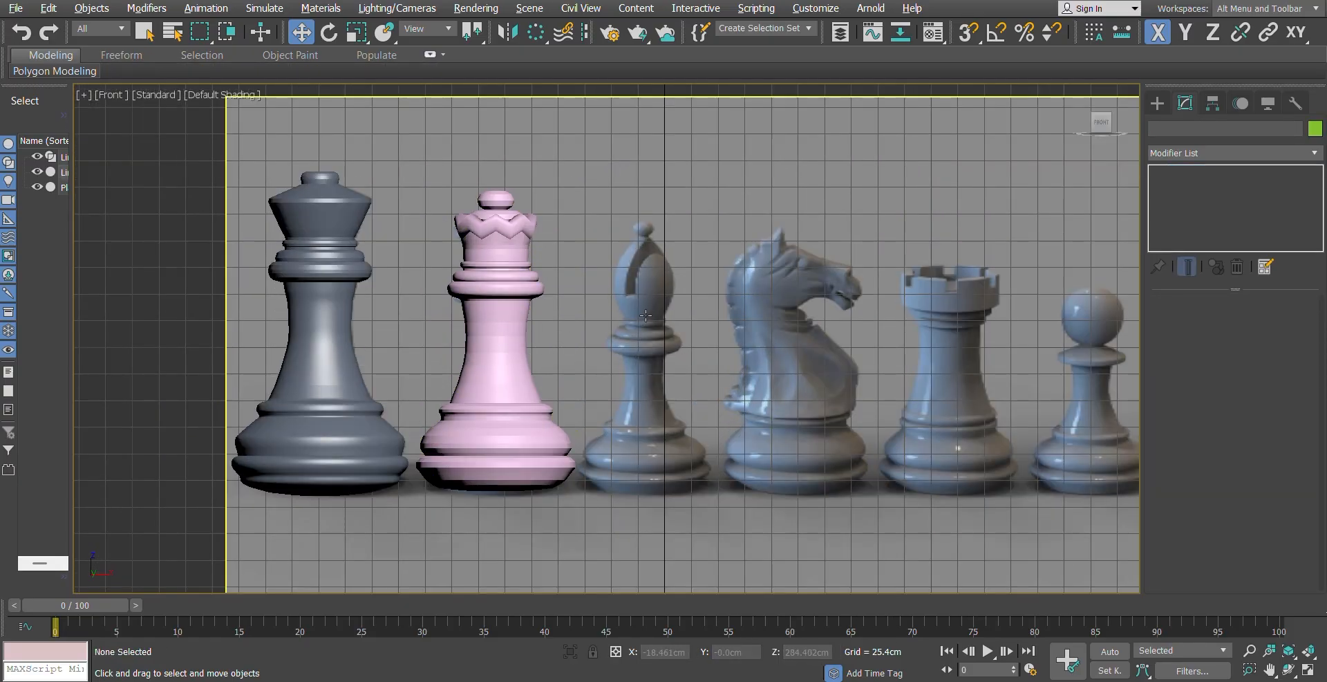
click(498, 324)
click(189, 298)
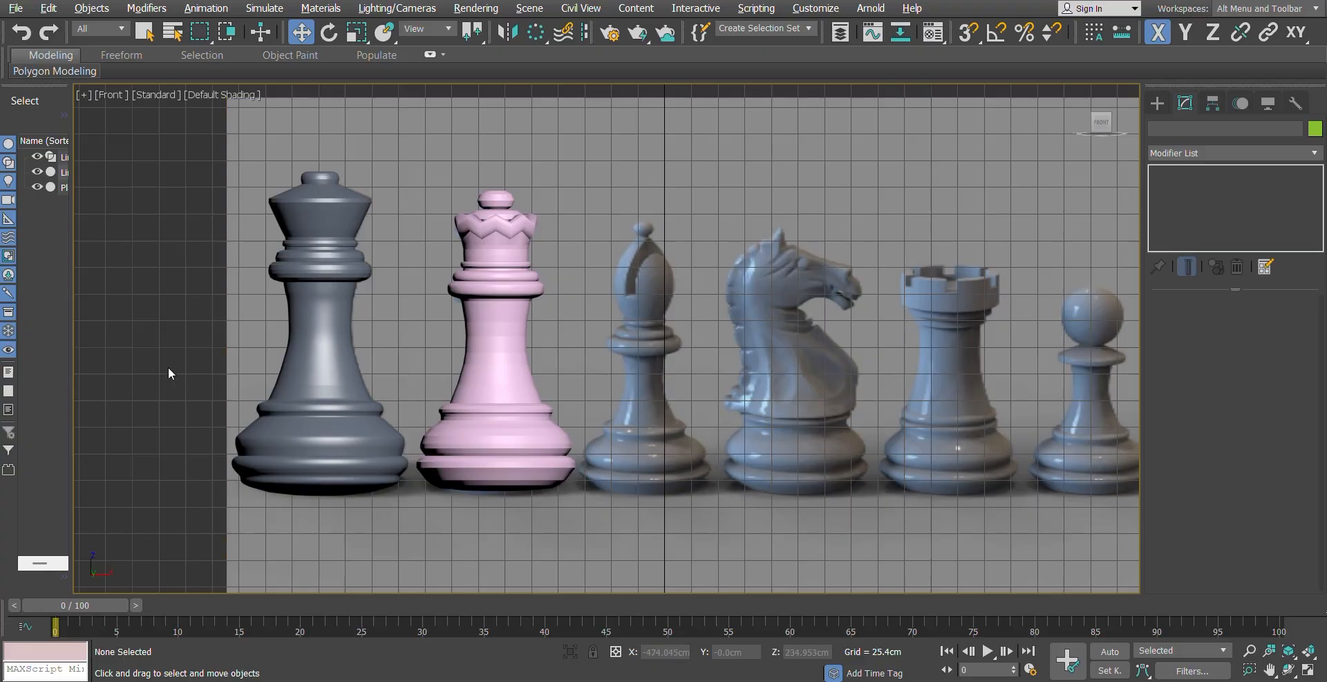
click(480, 386)
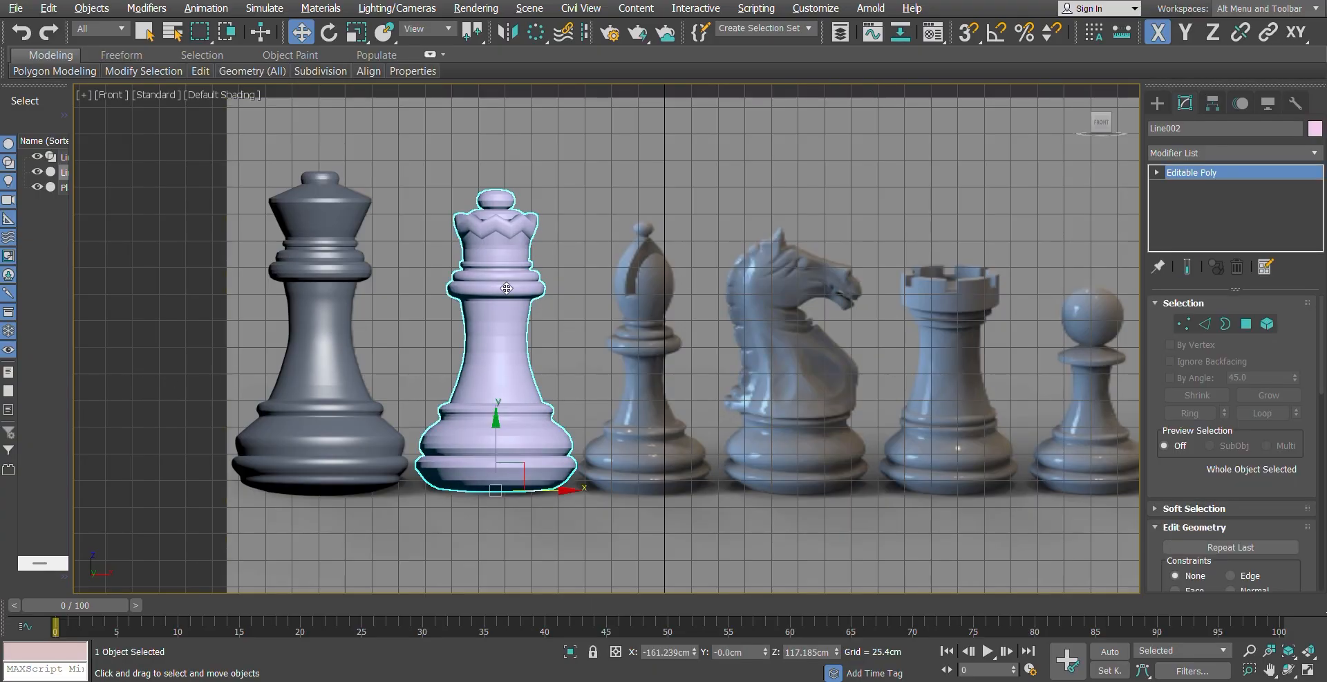
key(m)
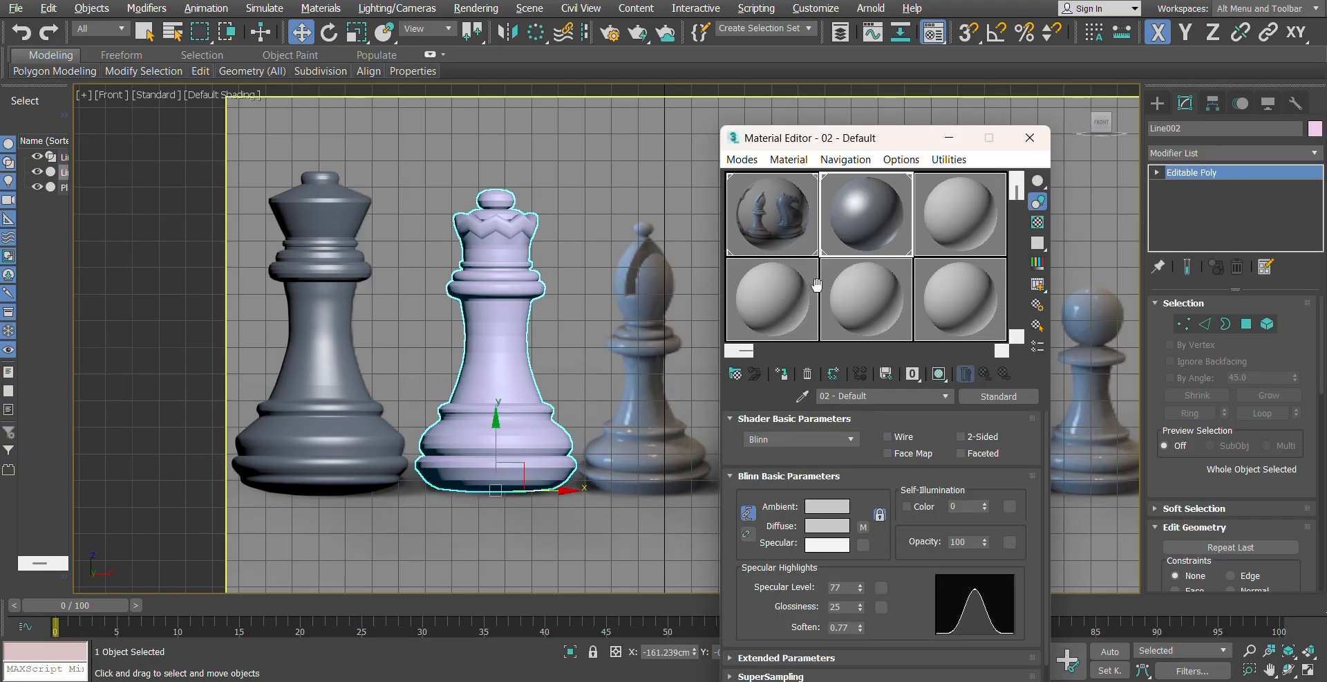
click(782, 374)
click(938, 374)
click(169, 413)
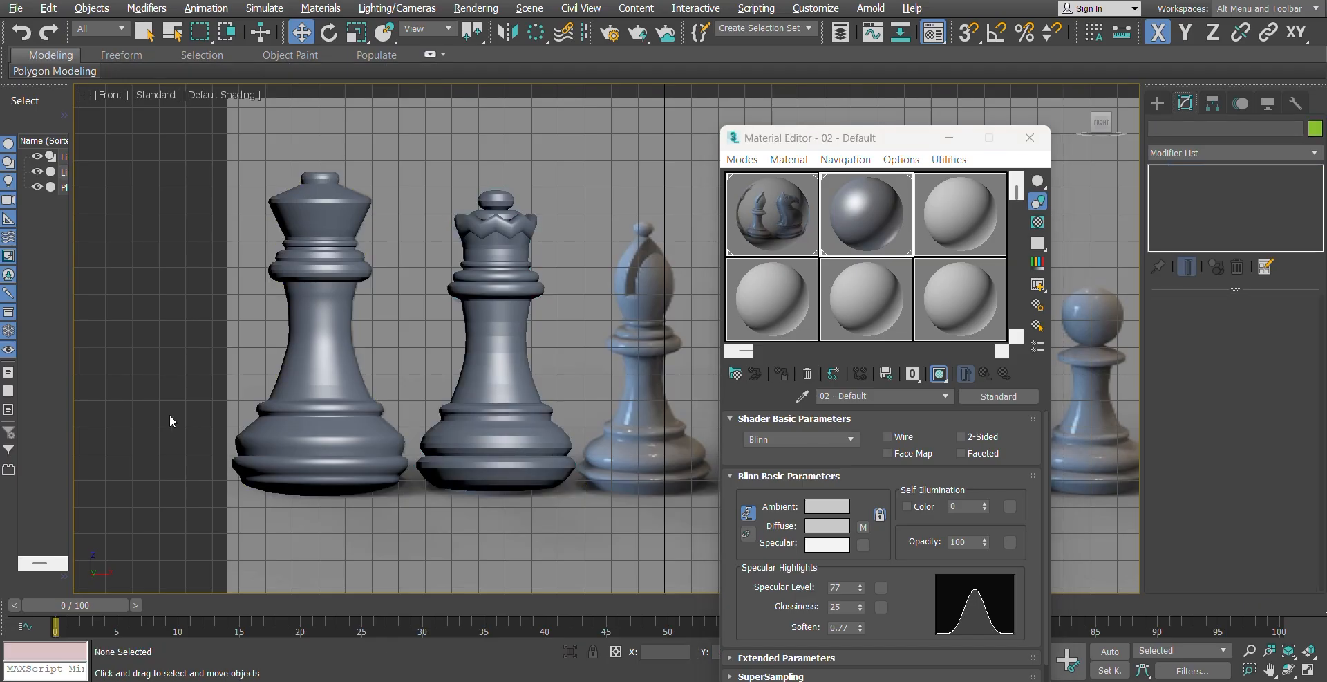
click(1029, 137)
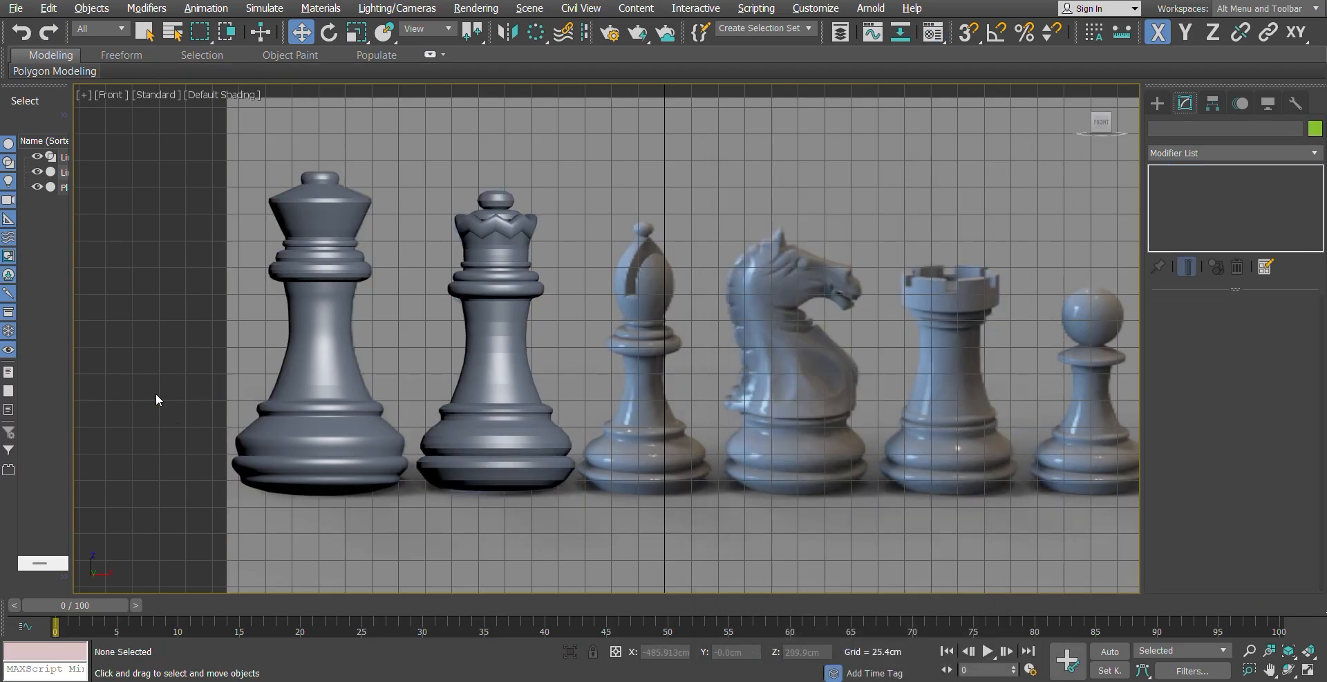
Step: Start a new corner-type Line at the bottom centre of the reference bishop and trace its underside to the lower rim's widest point
scroll(602, 477, up, 5)
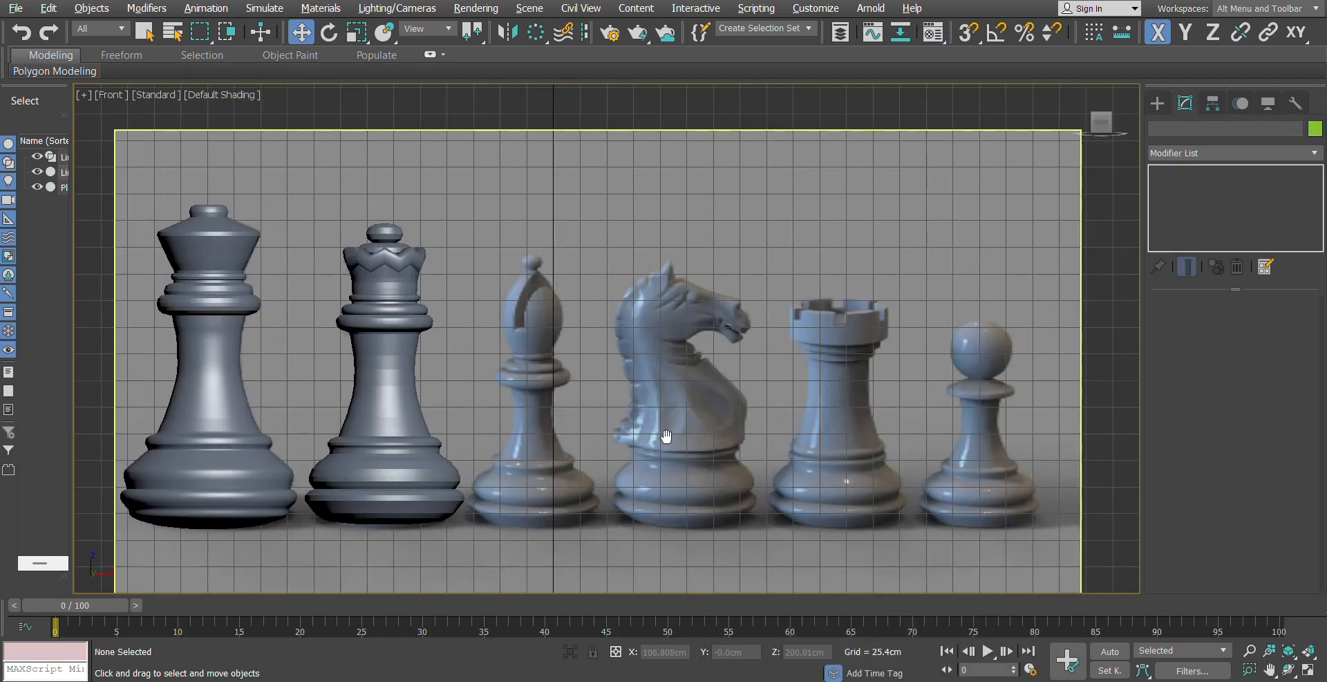
scroll(602, 477, down, 5)
scroll(623, 477, up, 5)
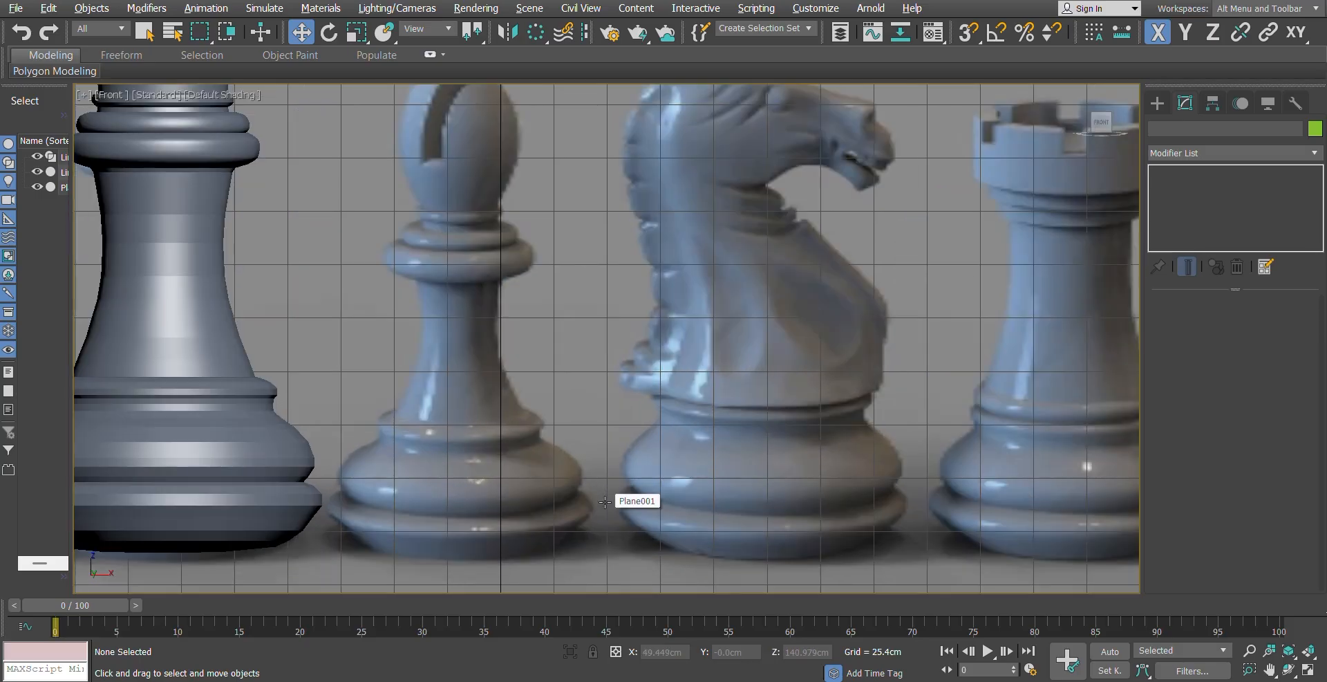
scroll(631, 503, up, 3)
middle_drag(612, 539, 658, 547)
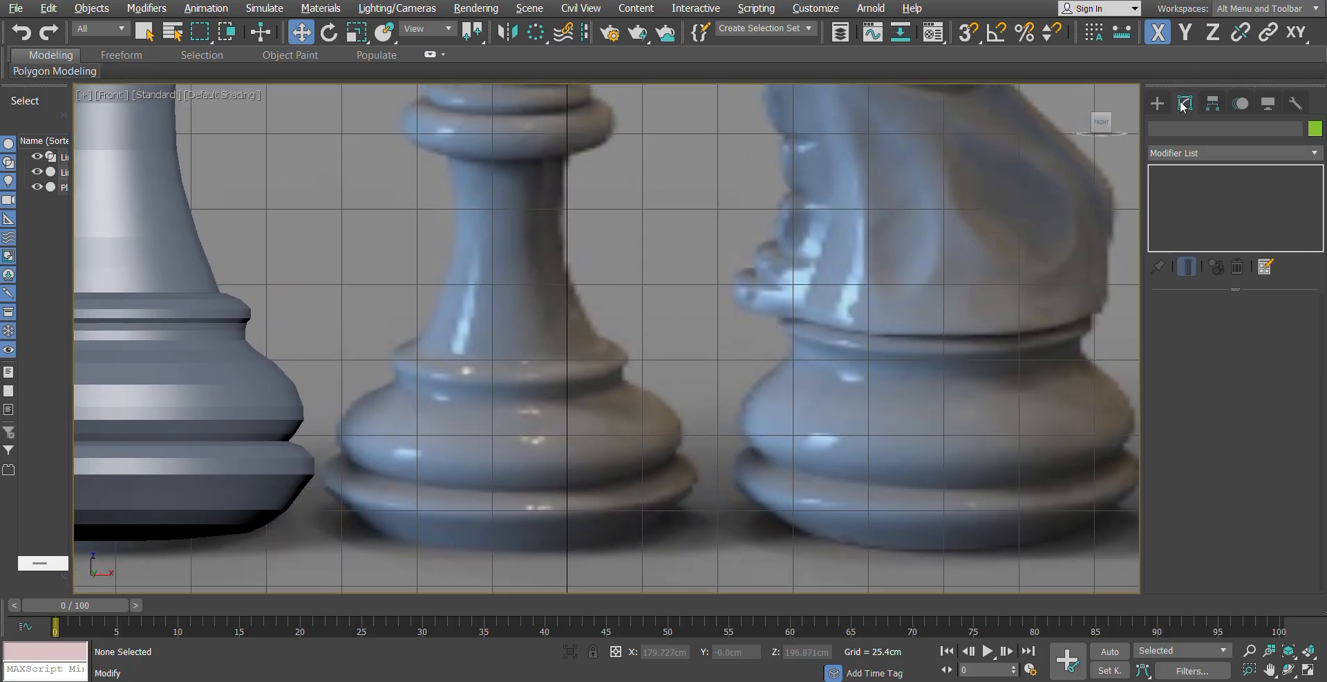
click(1157, 103)
click(1196, 215)
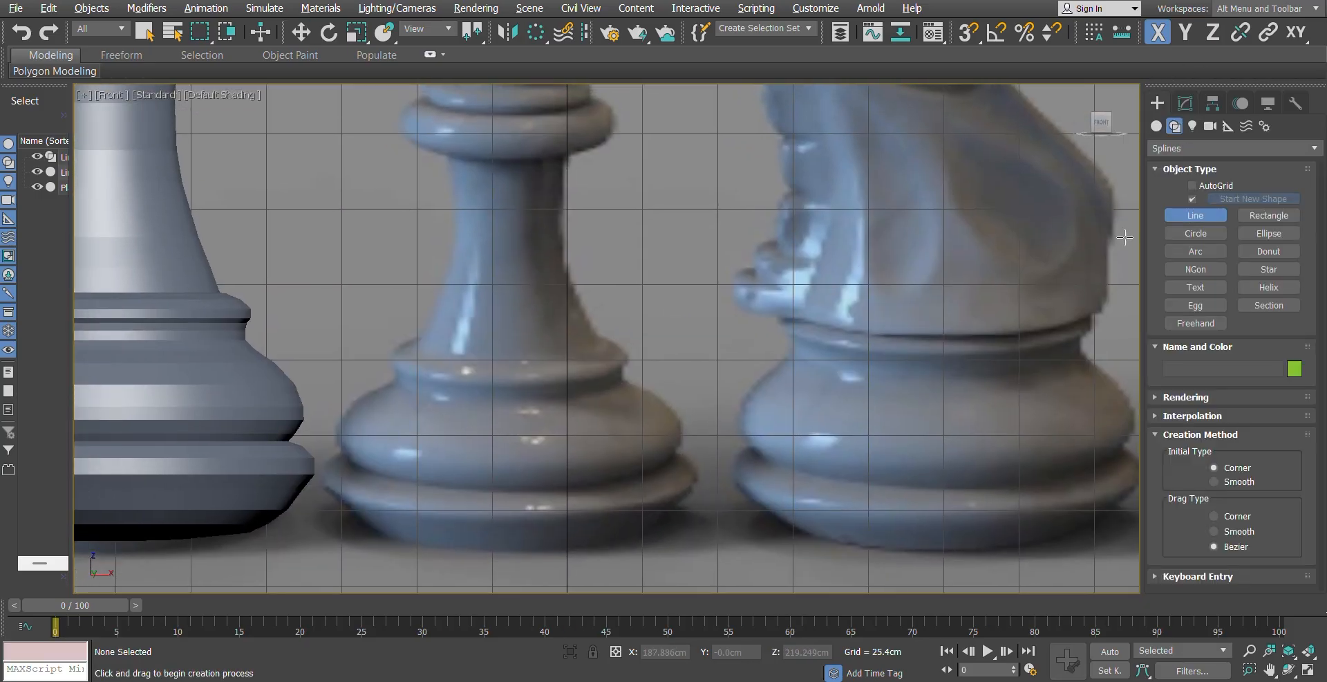
click(492, 550)
click(526, 552)
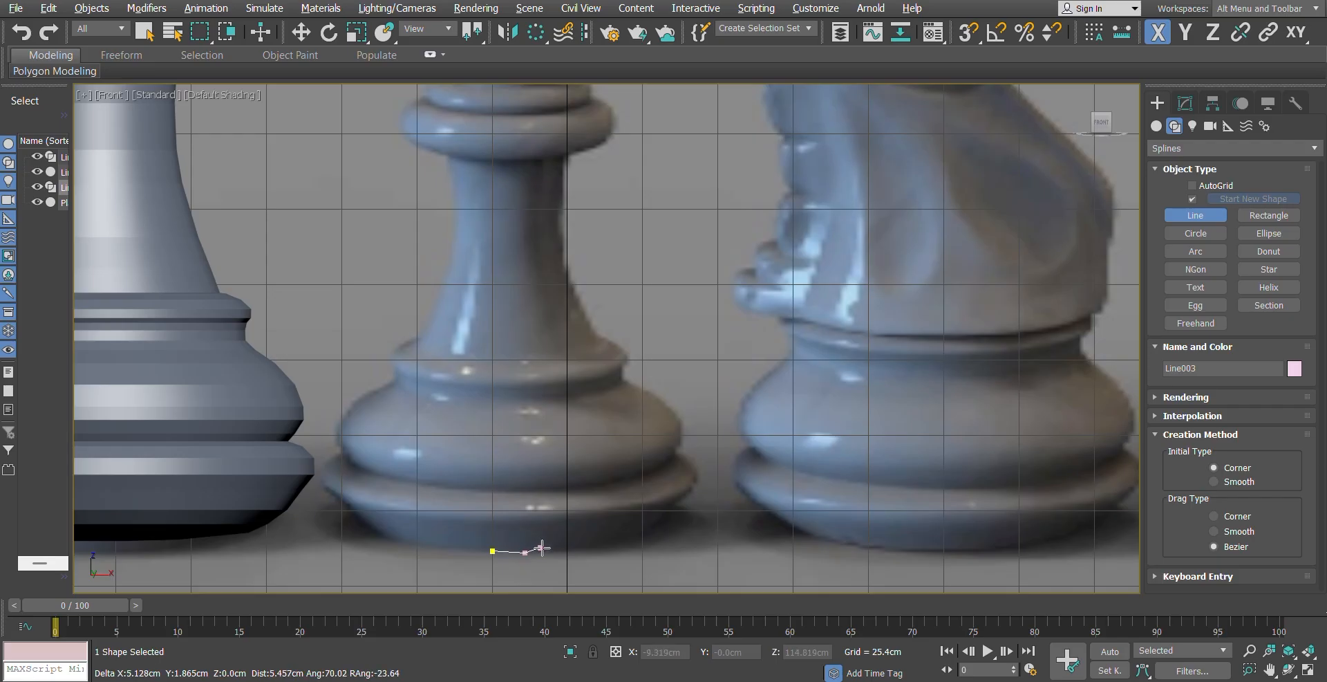
click(574, 551)
click(624, 545)
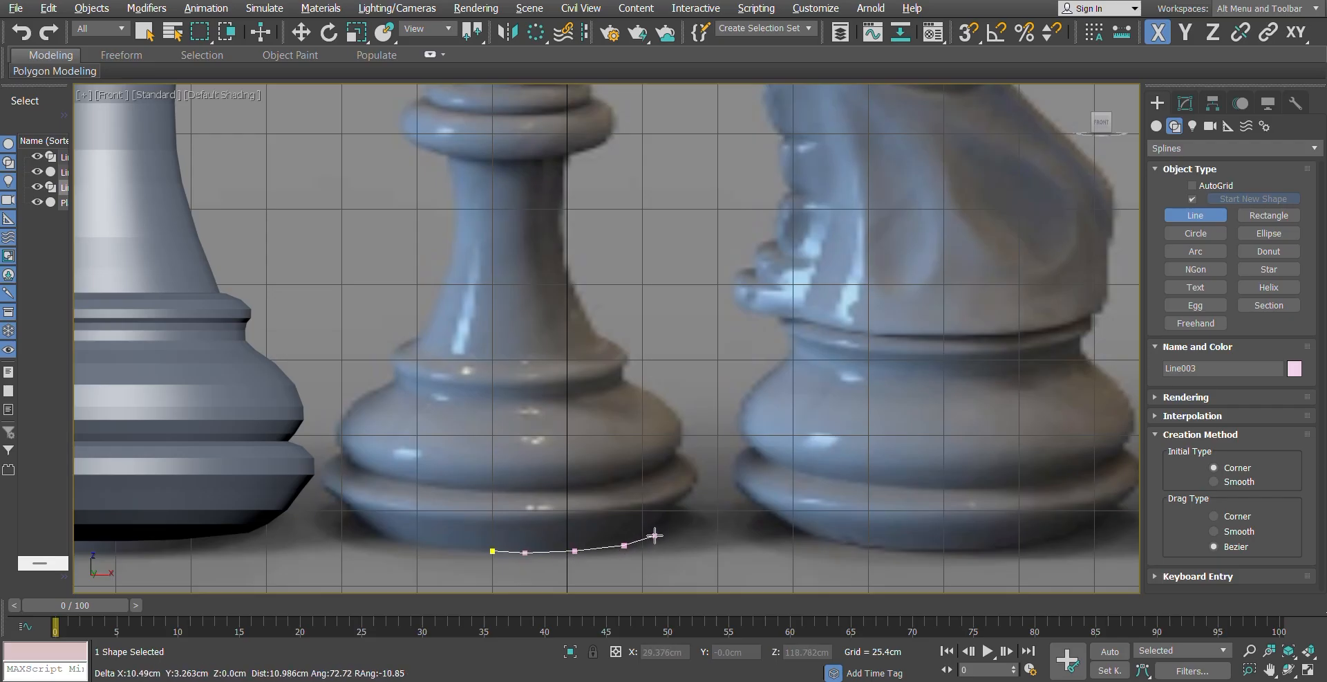
click(656, 535)
click(698, 486)
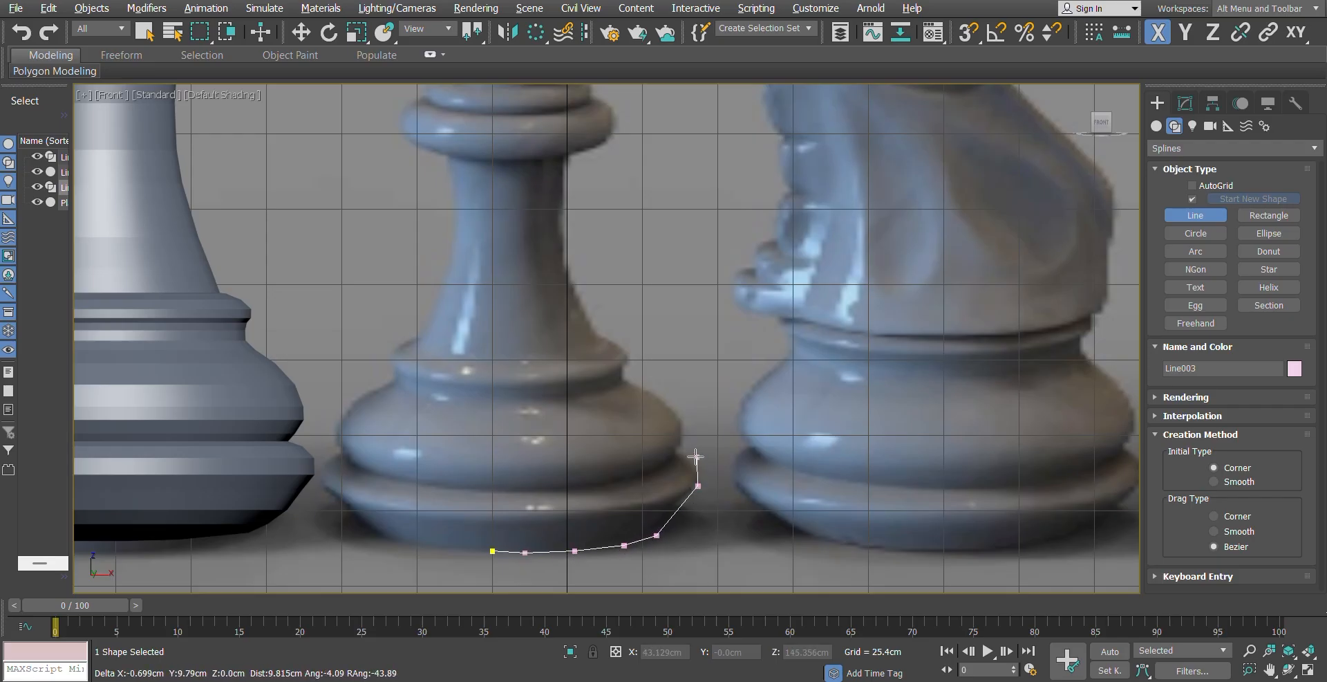
Step: Continue the bishop's profile over the lower rim, into the groove and around the rounded base bulge
click(695, 469)
click(685, 457)
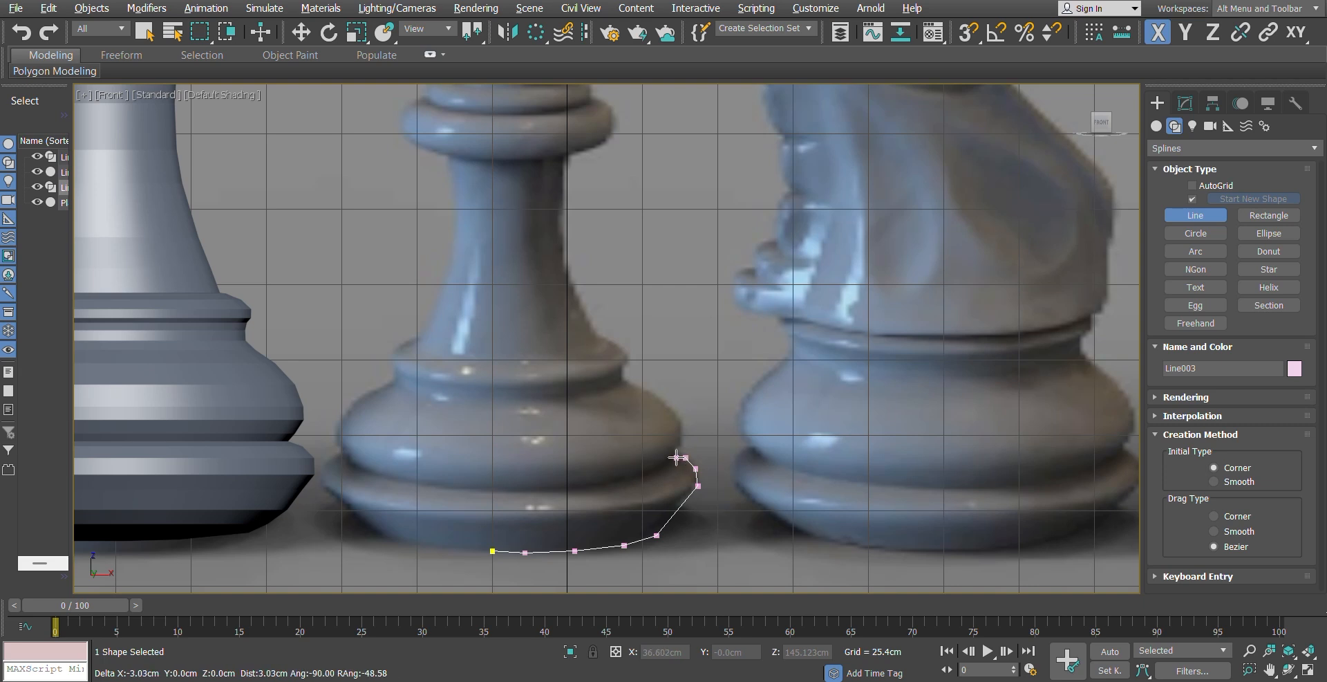
click(677, 457)
click(681, 447)
click(685, 430)
click(679, 412)
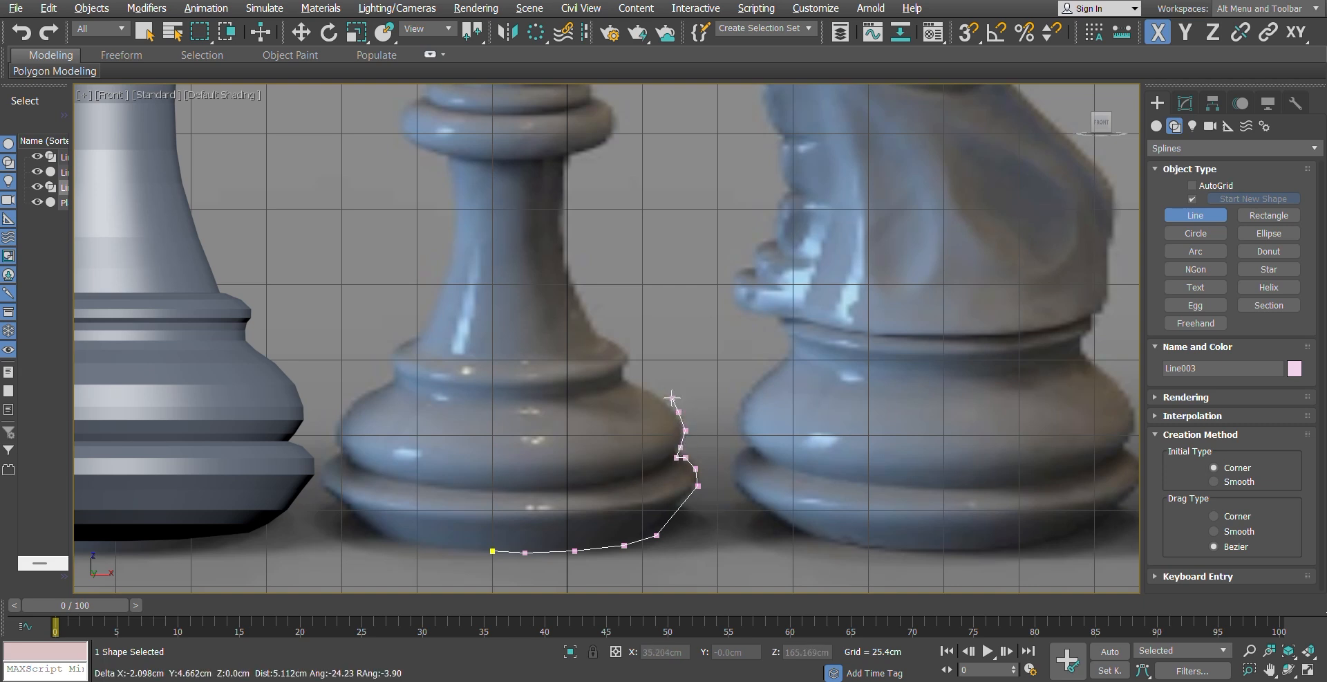
click(662, 398)
click(637, 385)
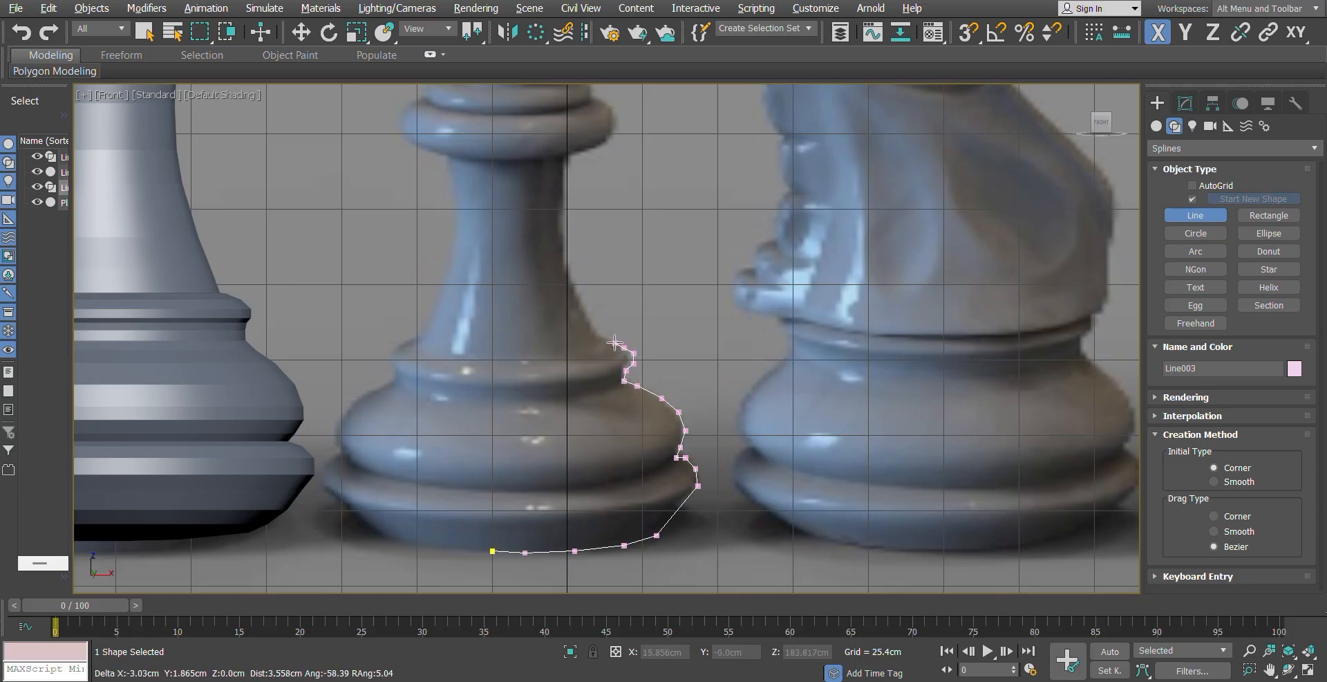
Step: Trace the bishop's profile past the small base ring and up the concave stem to the collar's underside
click(590, 318)
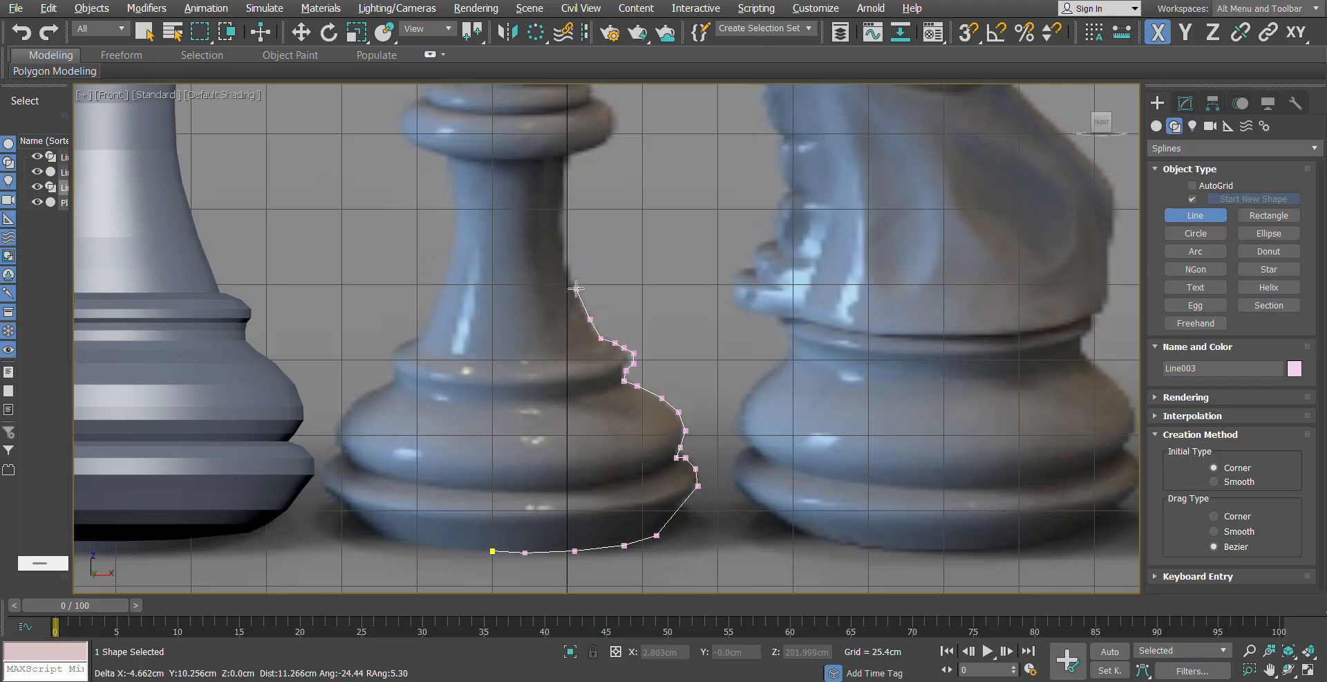
click(577, 286)
click(568, 261)
click(568, 233)
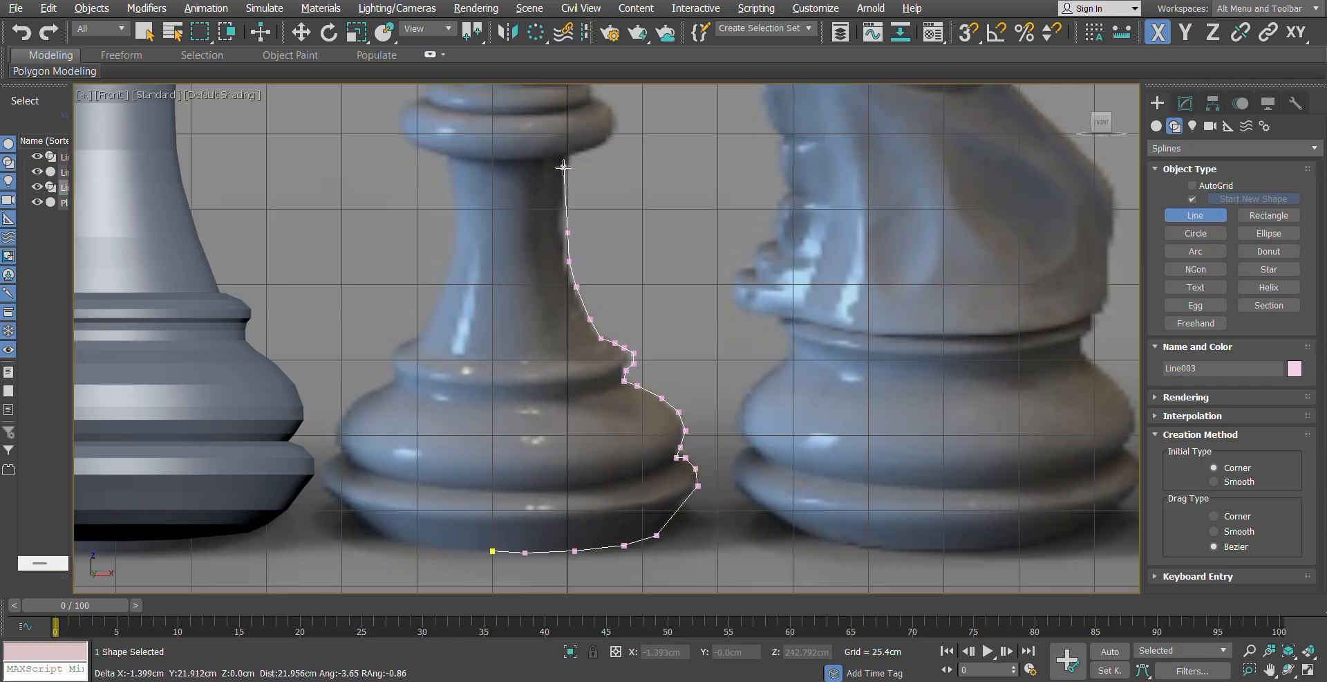
click(569, 179)
click(571, 159)
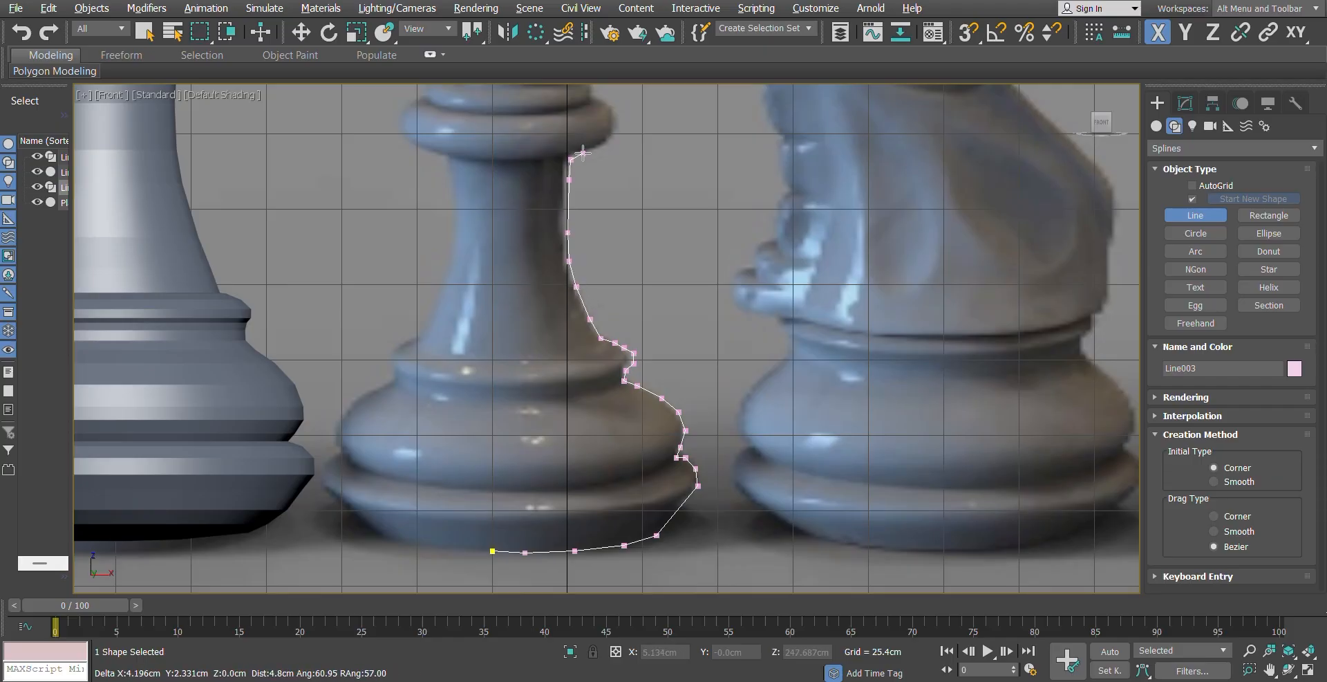
click(607, 143)
Step: Trace the profile around the bishop's large collar ring and into the notch above it
middle_drag(630, 164, 625, 421)
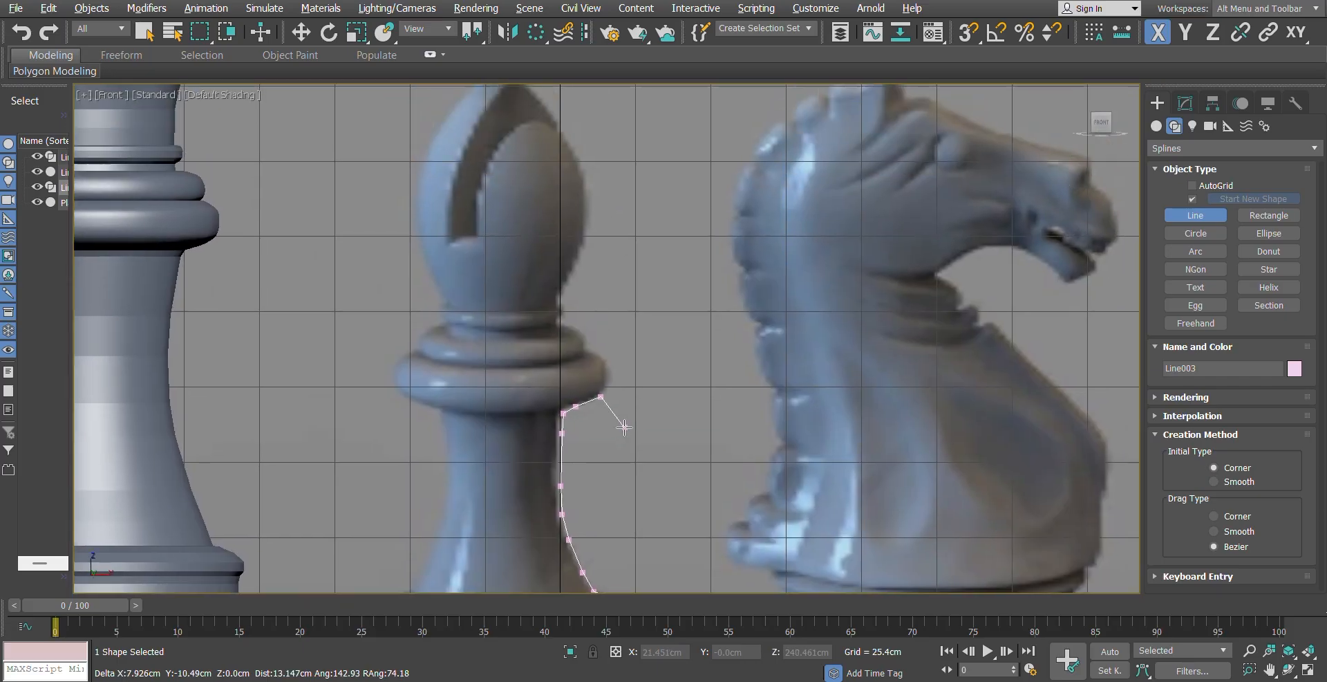
scroll(625, 422, up, 2)
click(608, 357)
click(604, 328)
click(583, 319)
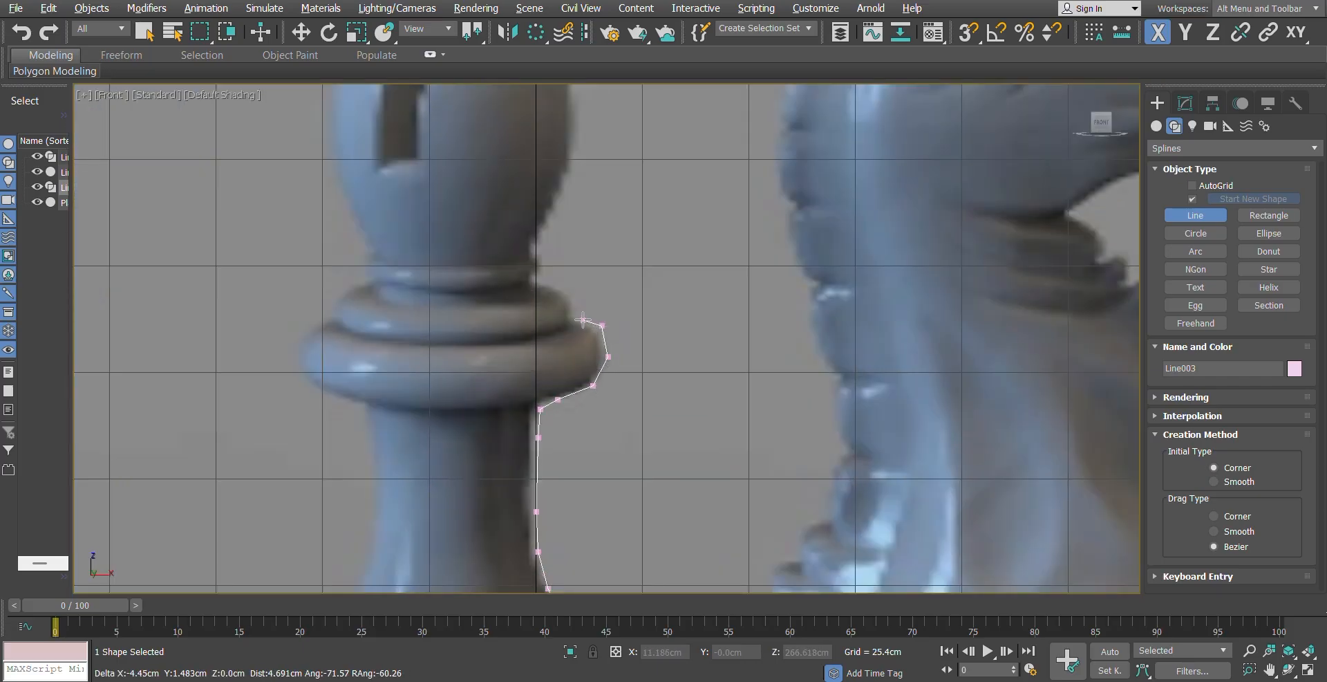
click(570, 319)
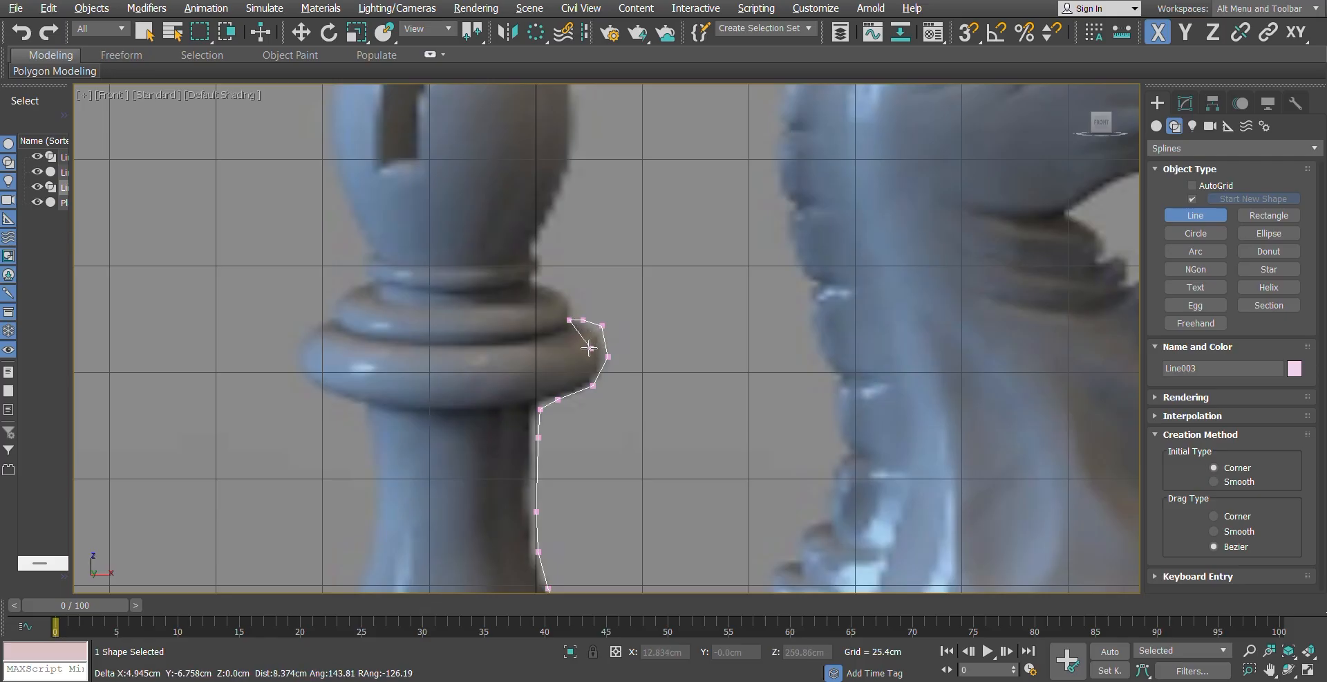
click(572, 311)
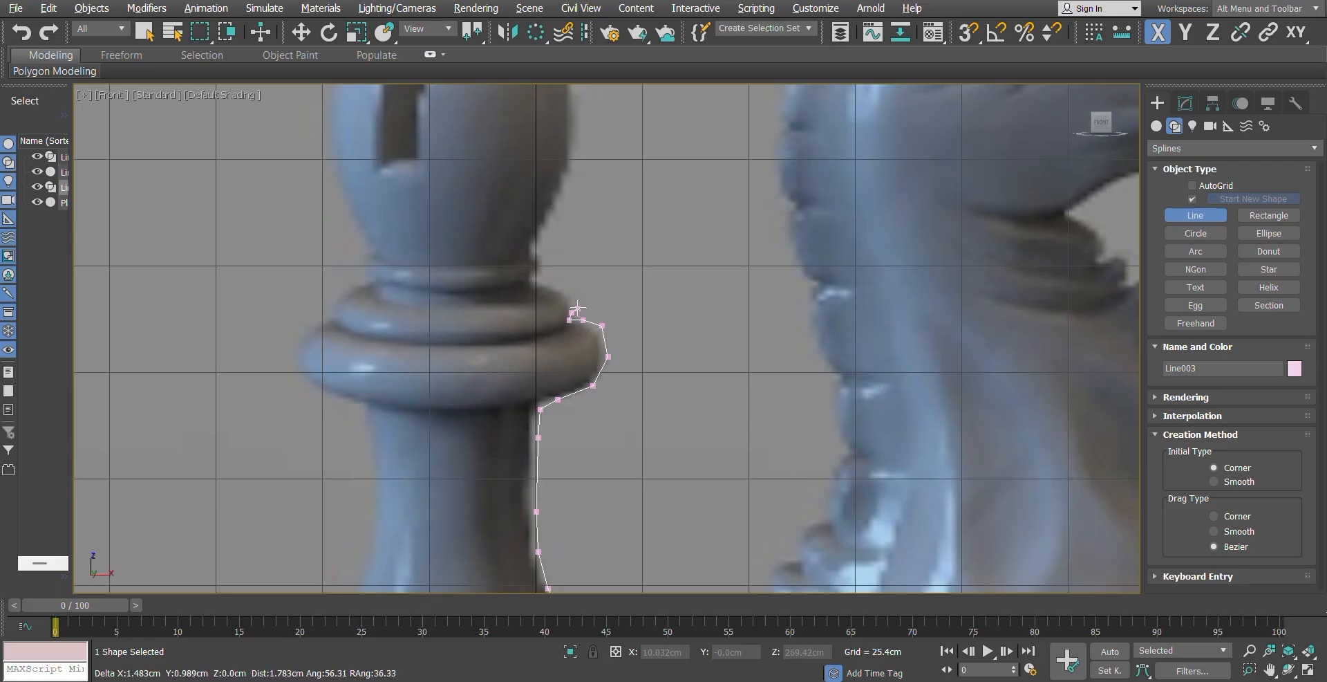
Step: Trace the bishop's smaller upper rings and narrow neck to the start of the head
click(559, 292)
click(551, 289)
click(538, 288)
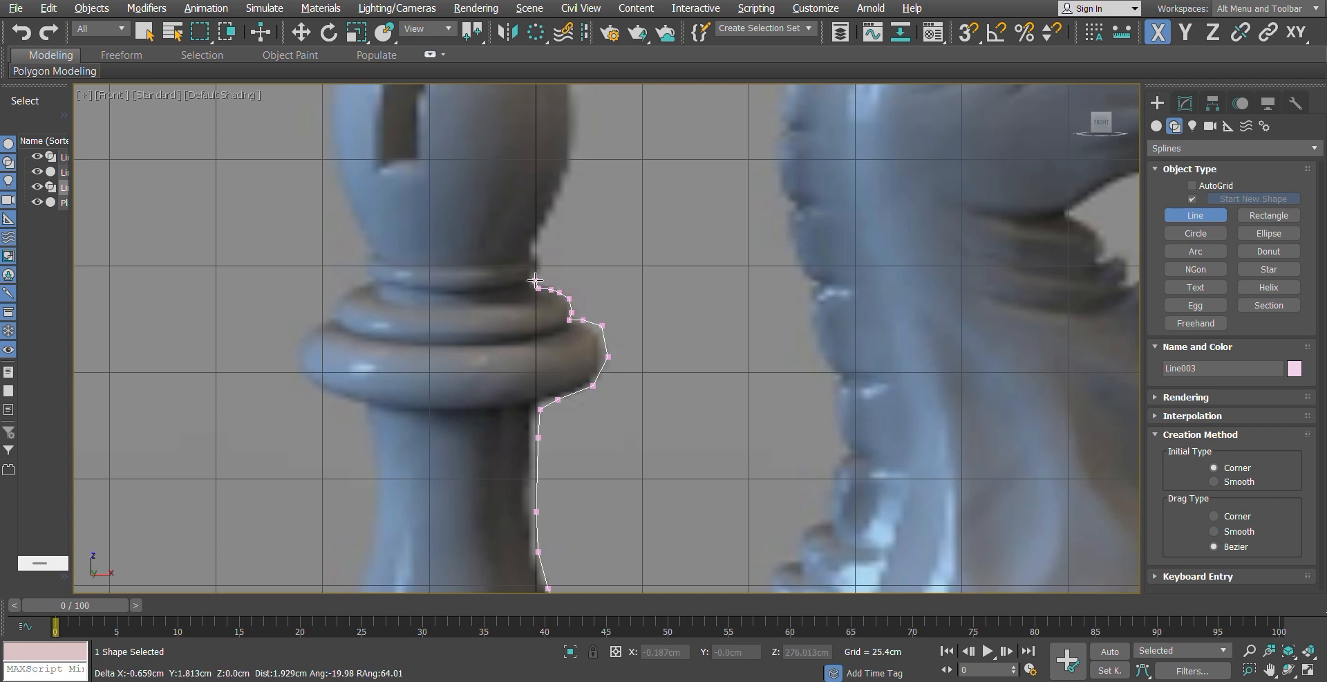
click(535, 280)
click(544, 264)
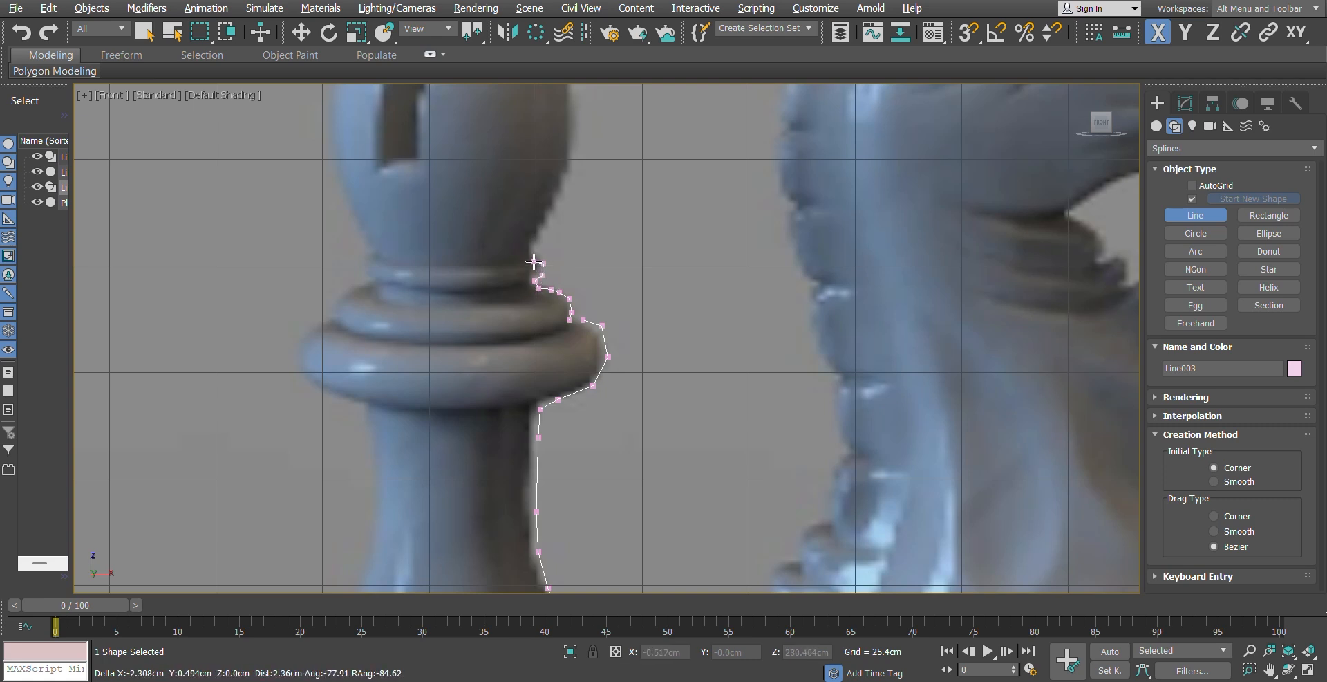
click(529, 258)
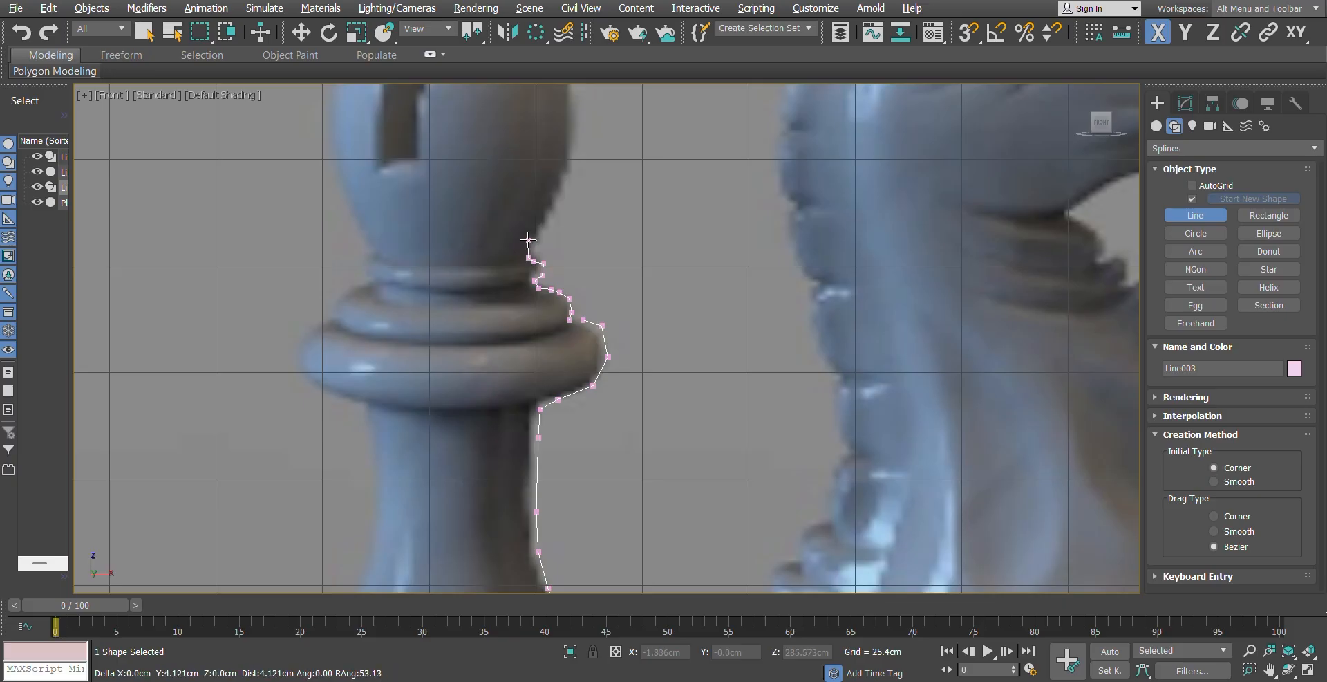
click(548, 219)
Step: Trace the curved outline of the bishop's head up to the narrow point beneath its ball tip
middle_drag(552, 252, 530, 563)
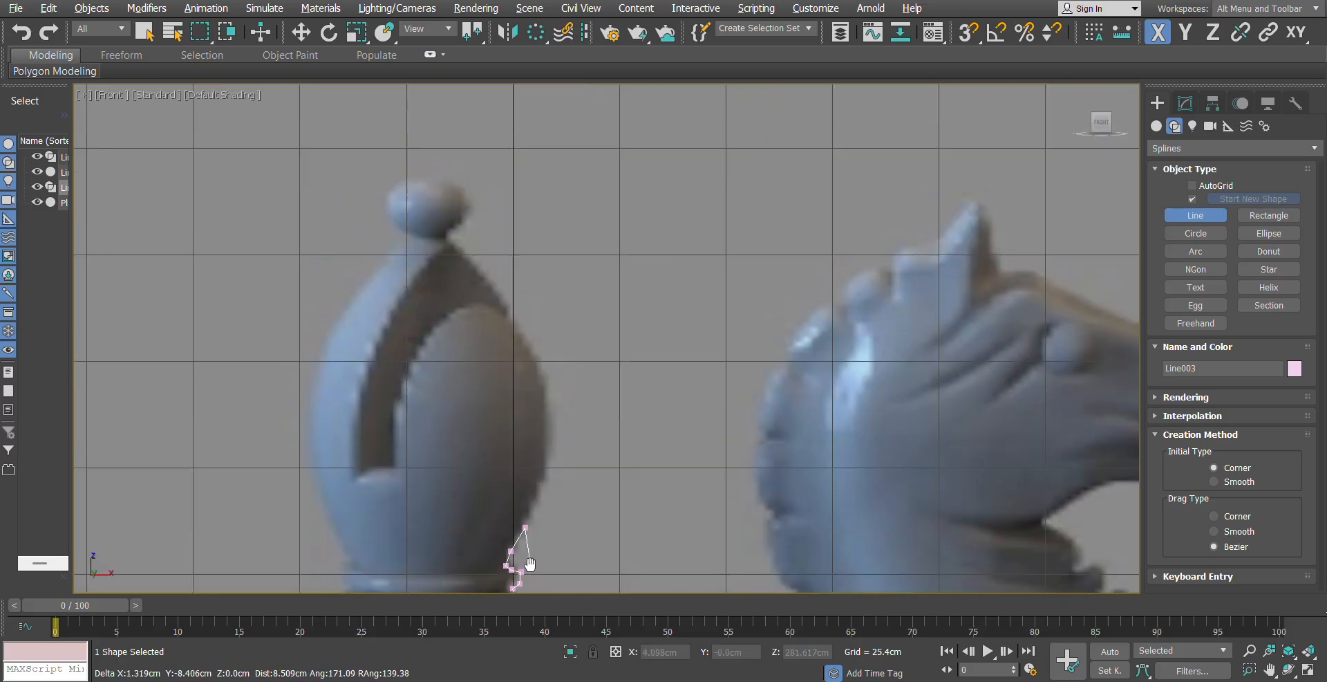
click(539, 496)
click(552, 455)
click(552, 407)
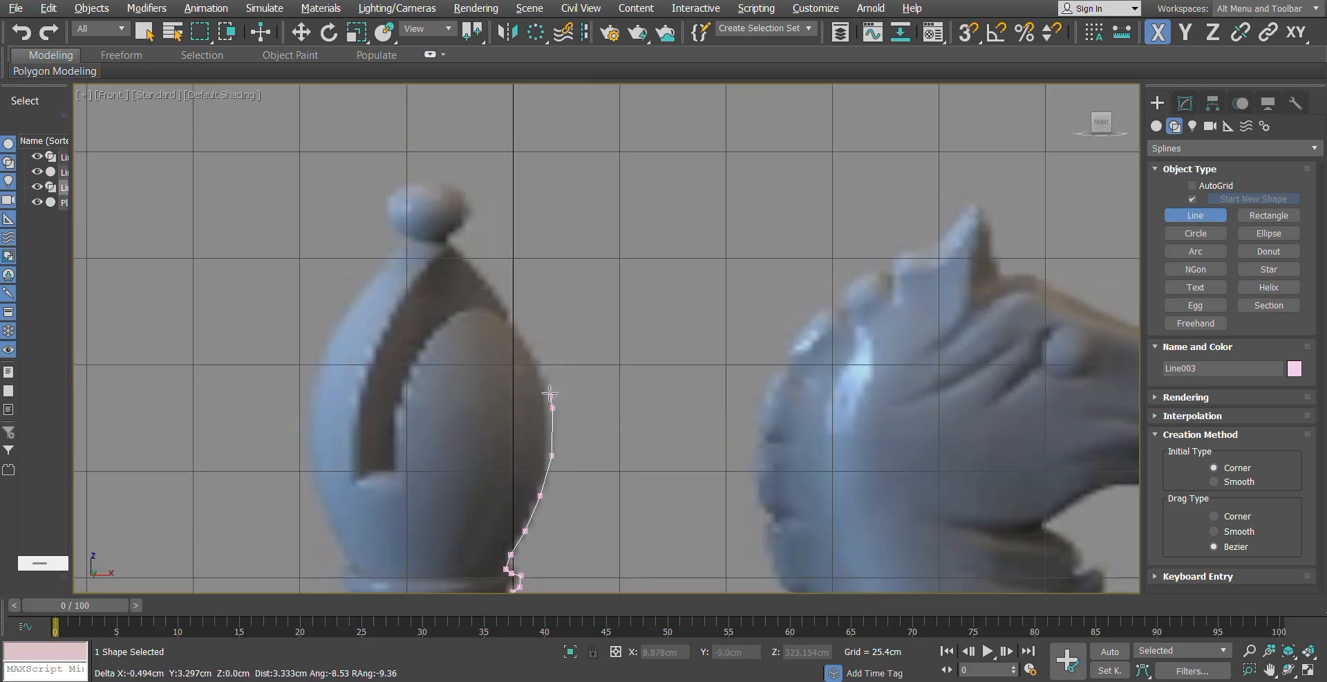
click(526, 339)
click(510, 309)
click(489, 281)
click(460, 249)
click(450, 239)
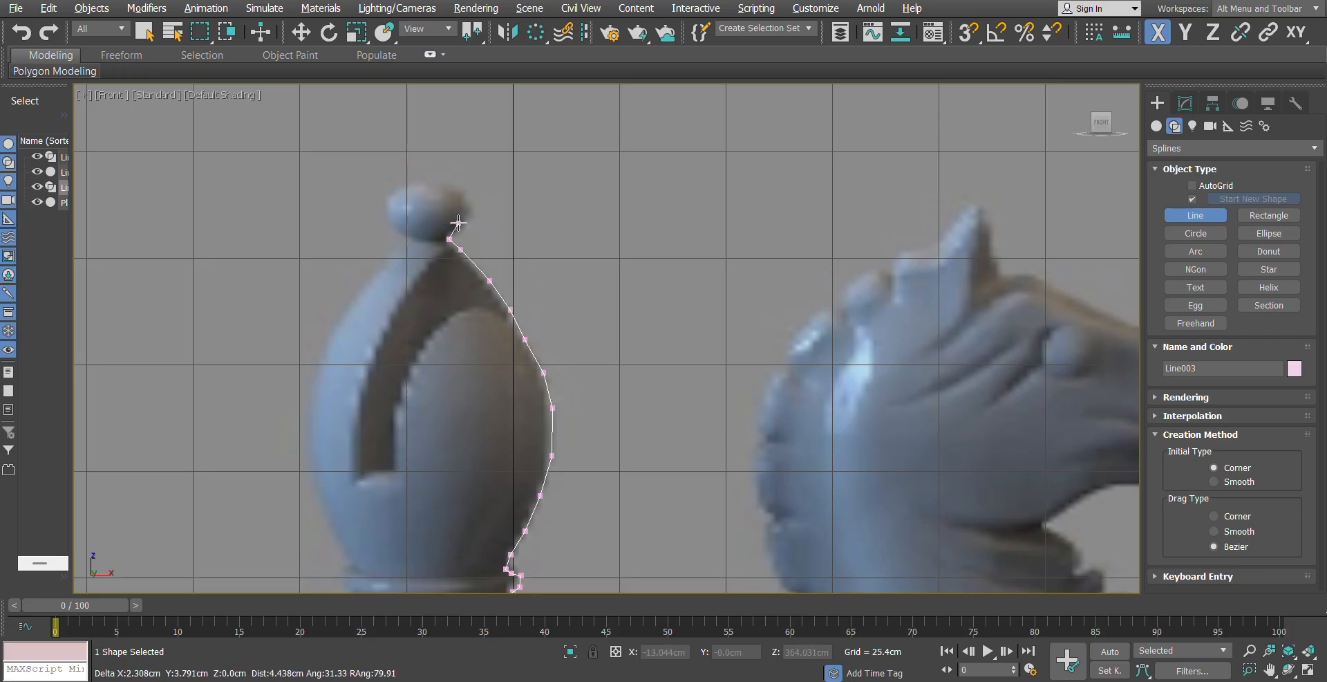
Step: Trace around the bishop's ball tip and end the profile line at its top centre
click(468, 214)
click(468, 196)
click(452, 184)
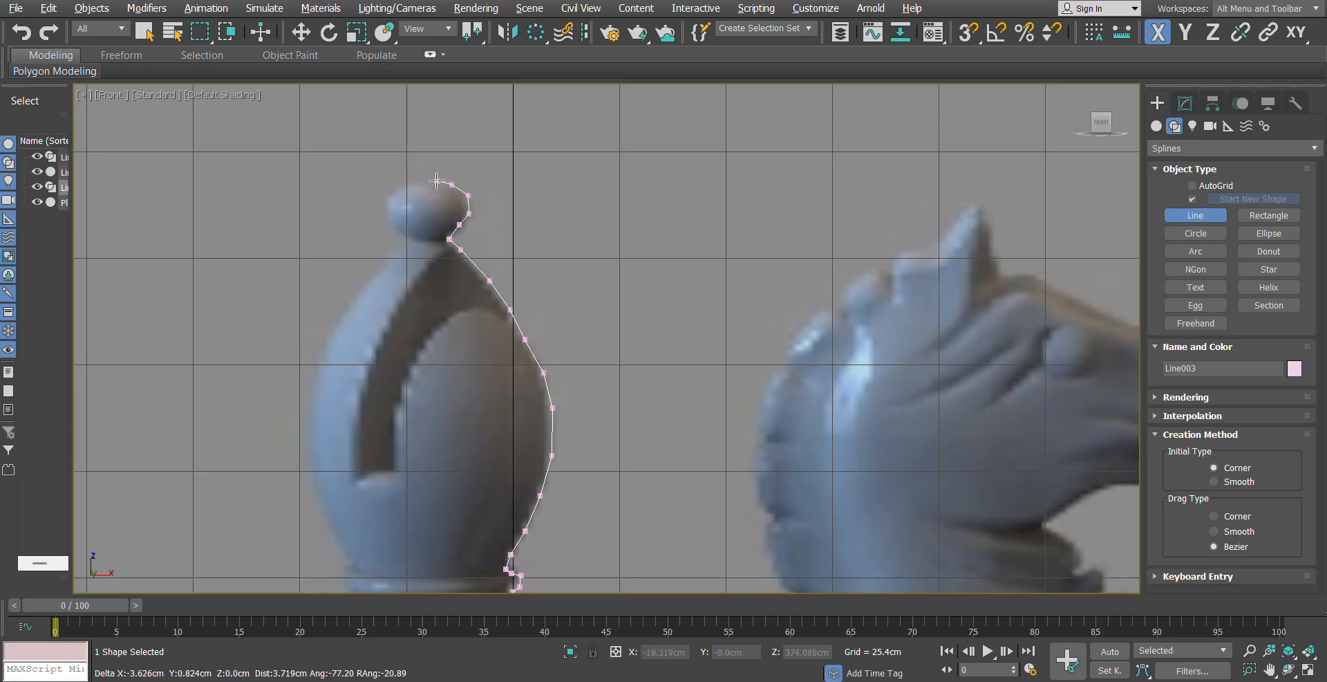
click(424, 180)
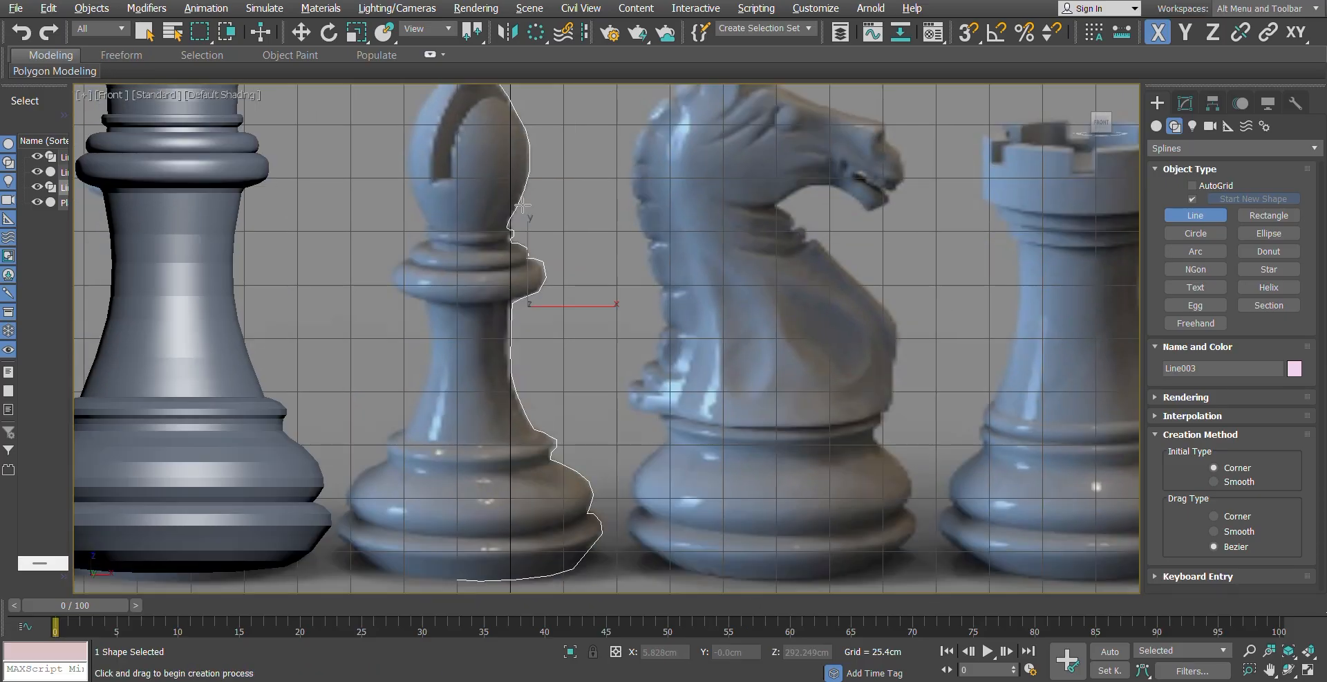
Step: Start vertex editing on the bishop's profile line and nudge the vertices along the base's lower rim onto the reference outline
scroll(553, 415, up, 5)
click(1185, 103)
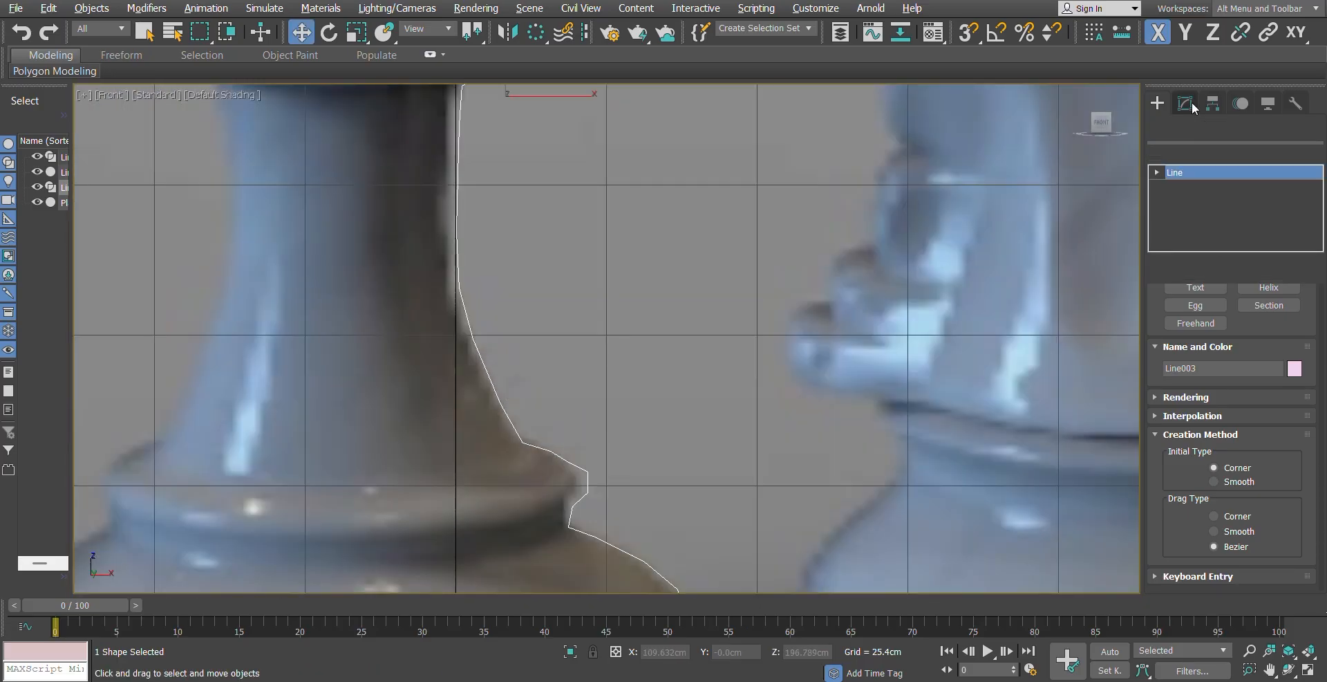
click(1209, 365)
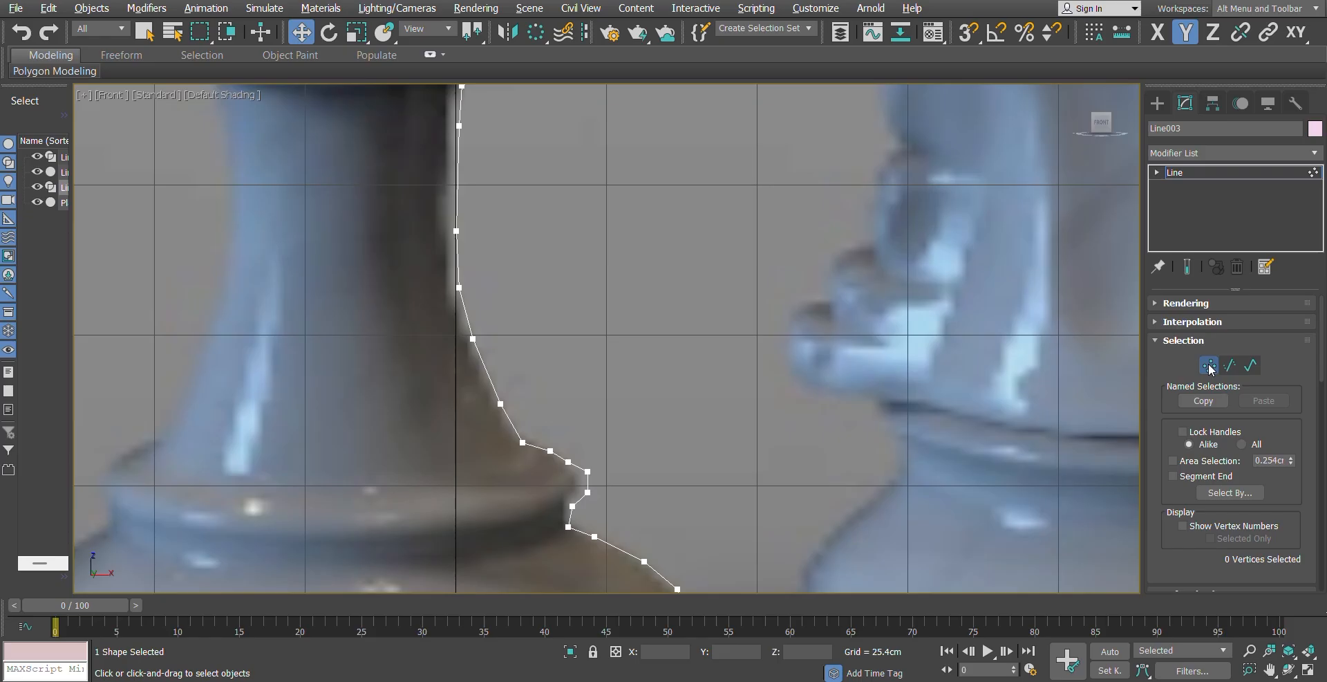
scroll(699, 496, down, 4)
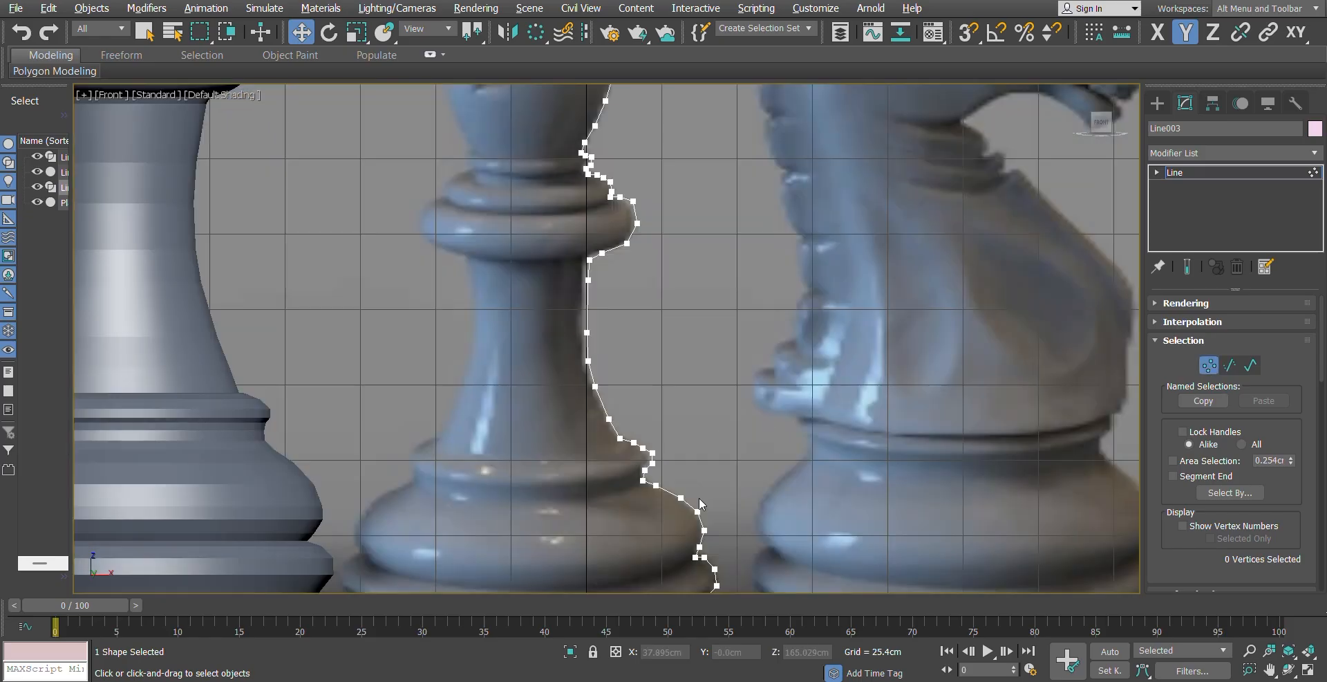
scroll(701, 466, up, 8)
click(630, 511)
drag(631, 511, 627, 499)
scroll(498, 510, down, 2)
click(525, 531)
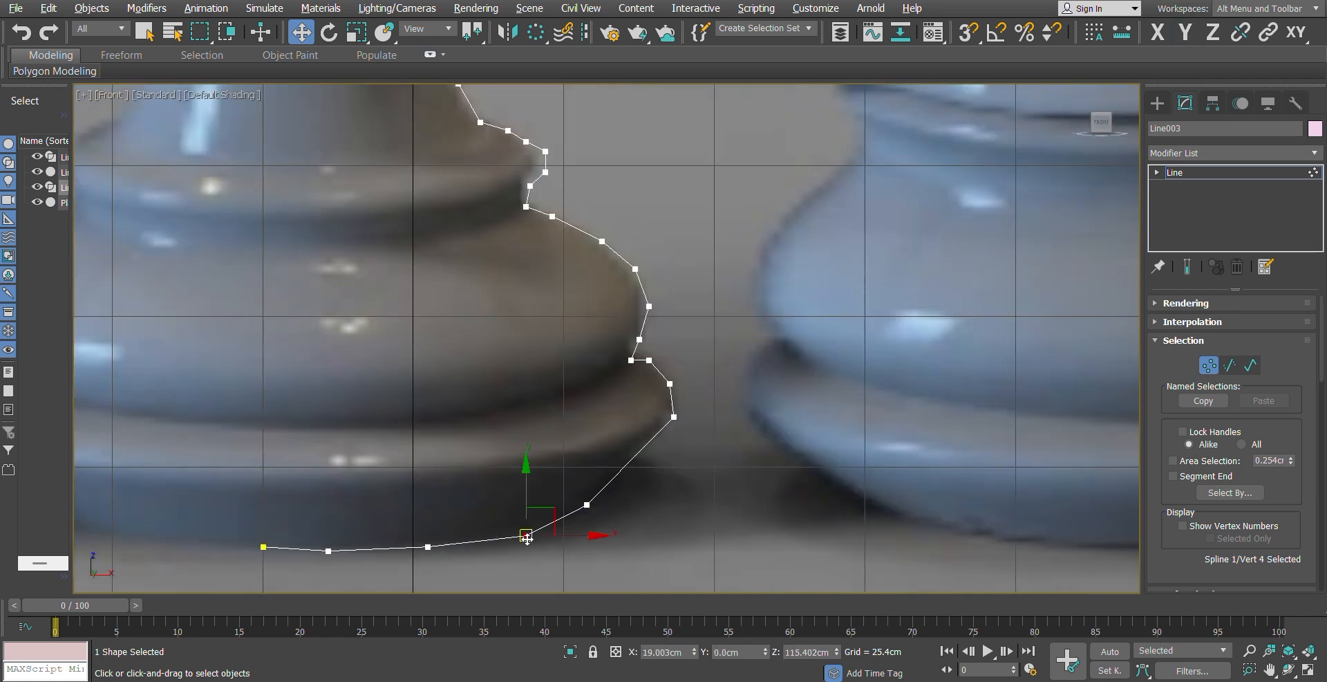
click(674, 417)
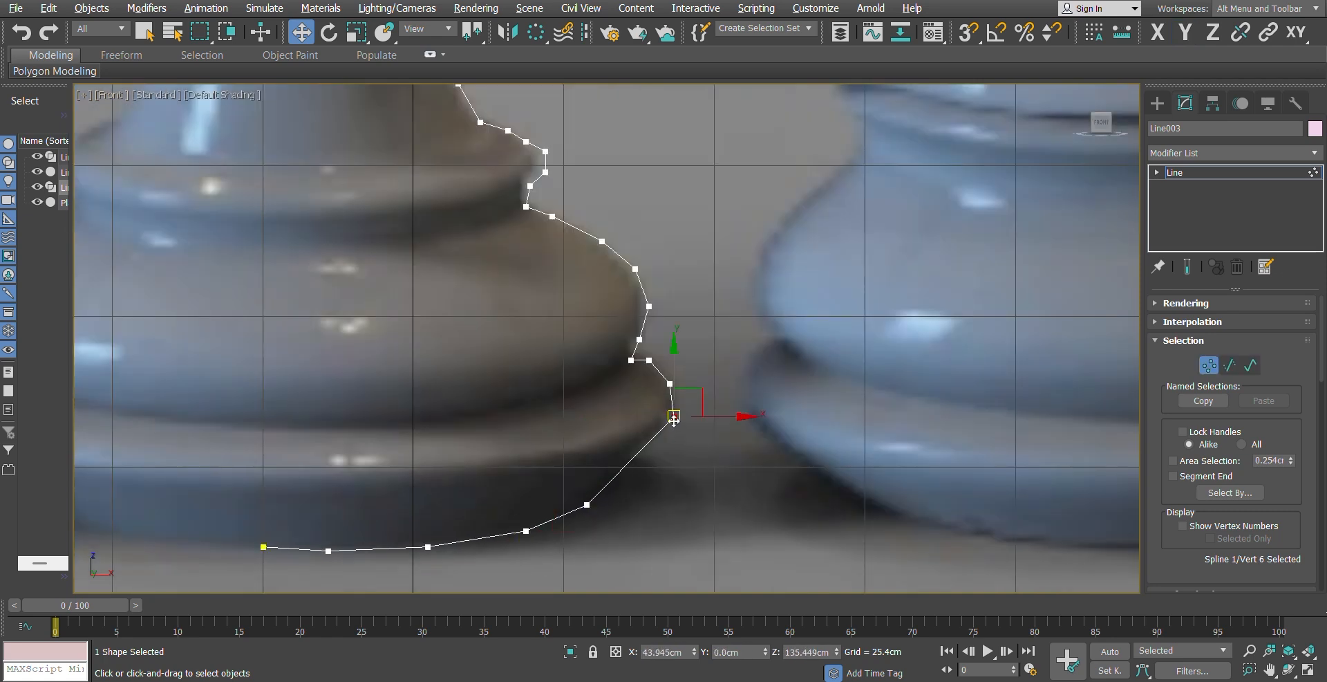
drag(674, 417, 669, 421)
Step: Adjust the profile vertices at the notch between the base's two bulges and at the widest point of the upper bulge
scroll(674, 445, up, 3)
scroll(674, 445, down, 3)
scroll(673, 446, up, 2)
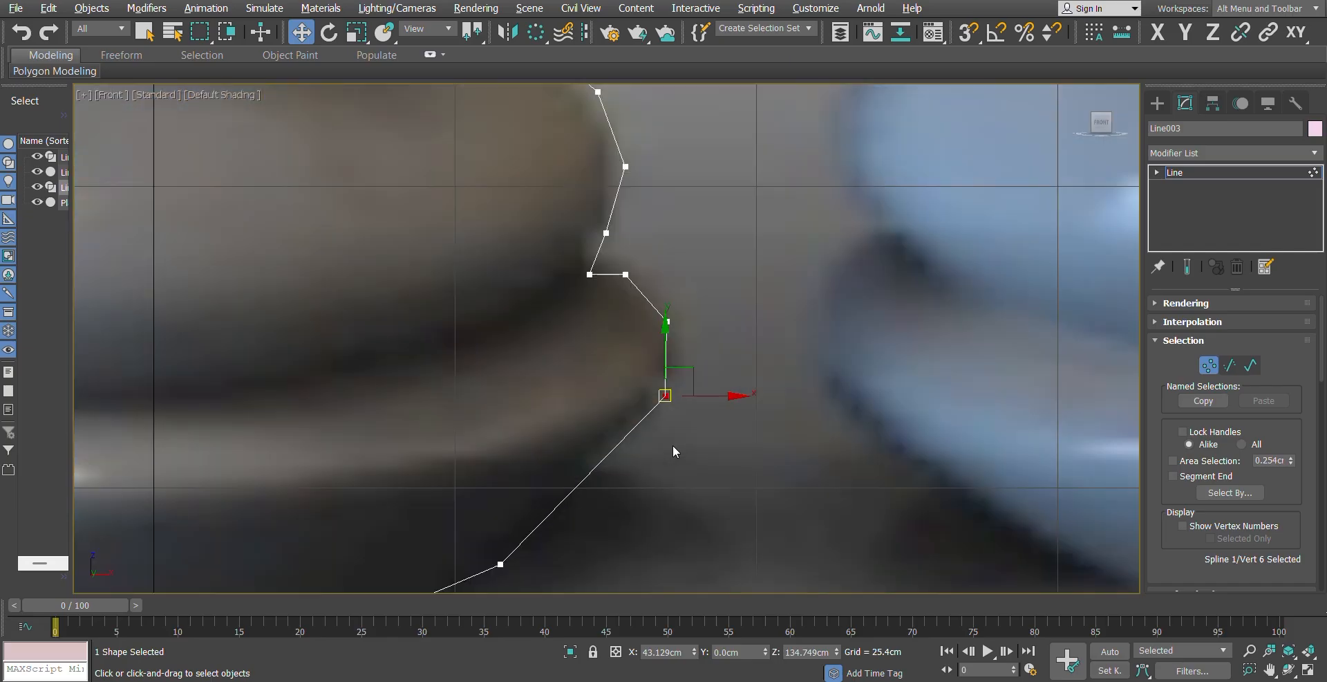
scroll(673, 445, down, 2)
middle_drag(641, 350, 652, 428)
scroll(652, 428, up, 3)
drag(650, 429, 692, 496)
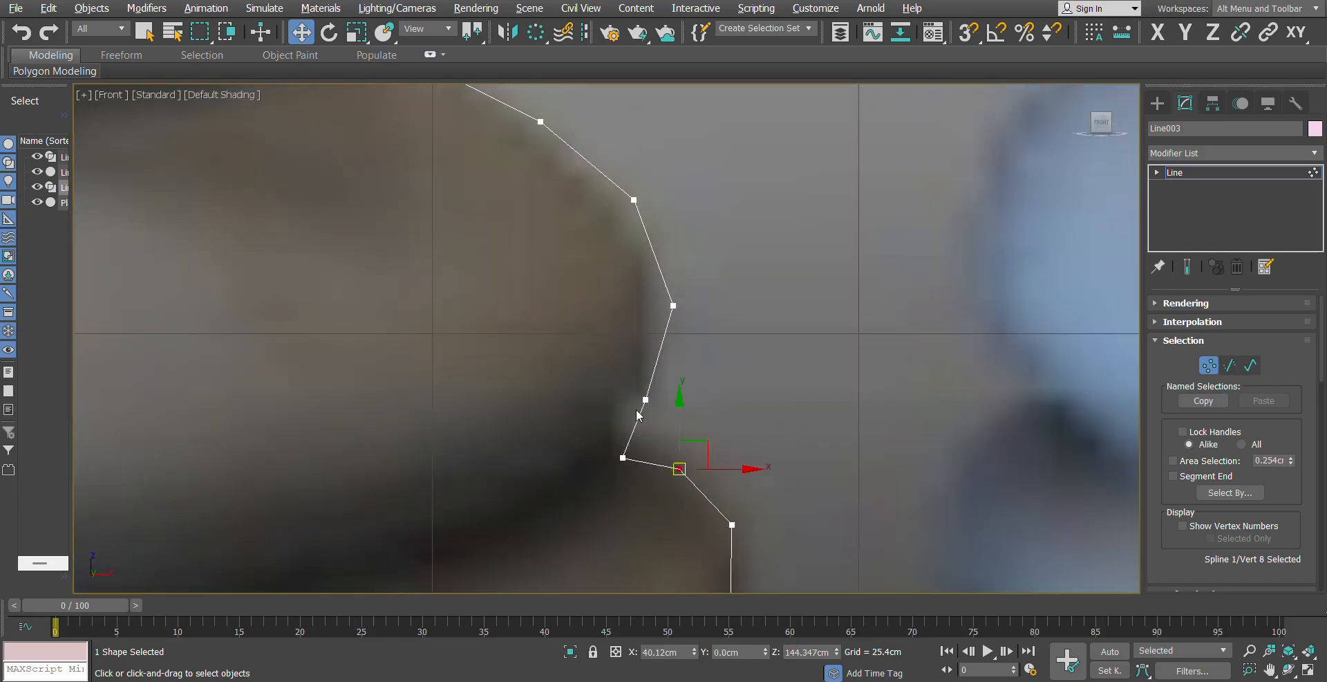
middle_drag(634, 293, 636, 398)
click(667, 413)
scroll(643, 388, down, 2)
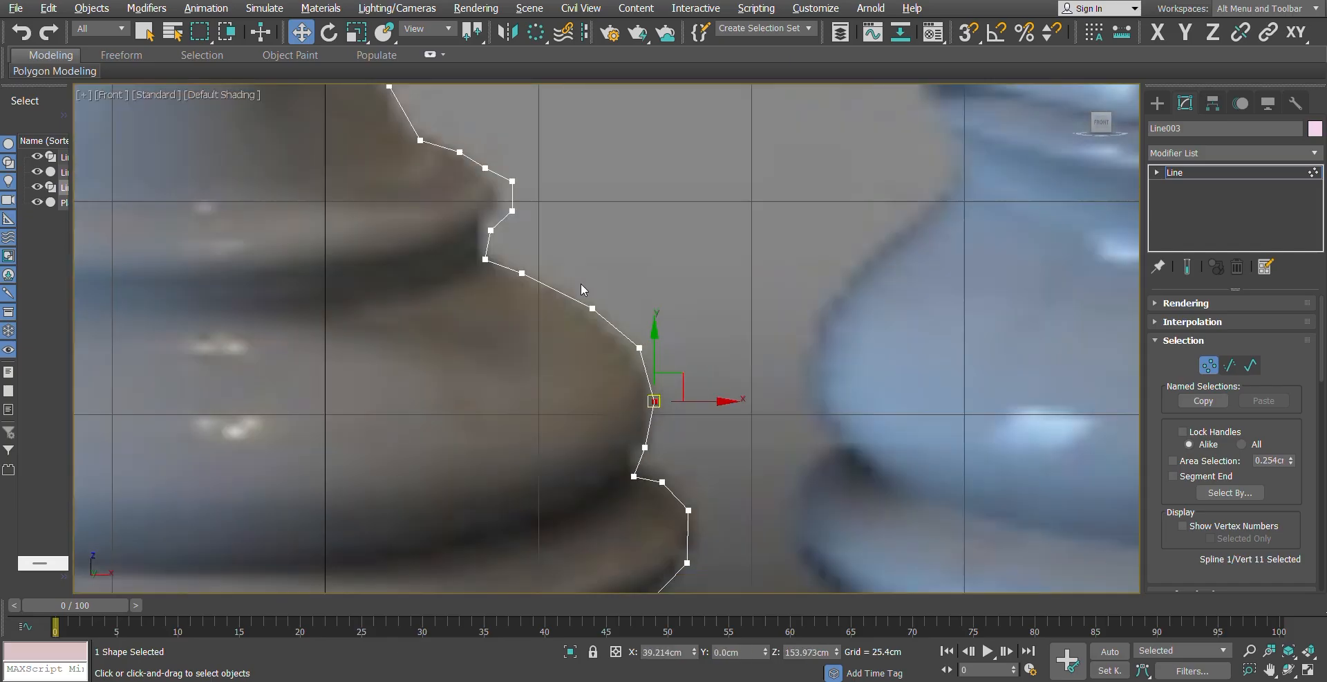
Step: Move the profile vertices around the thin ring above the base inward to match the reference edge
middle_drag(472, 216, 744, 482)
scroll(746, 484, up, 1)
mouse_move(815, 526)
mouse_down()
mouse_move(781, 526)
mouse_move(795, 533)
mouse_up()
click(779, 523)
click(811, 455)
drag(810, 455, 799, 450)
click(811, 496)
drag(811, 495, 807, 496)
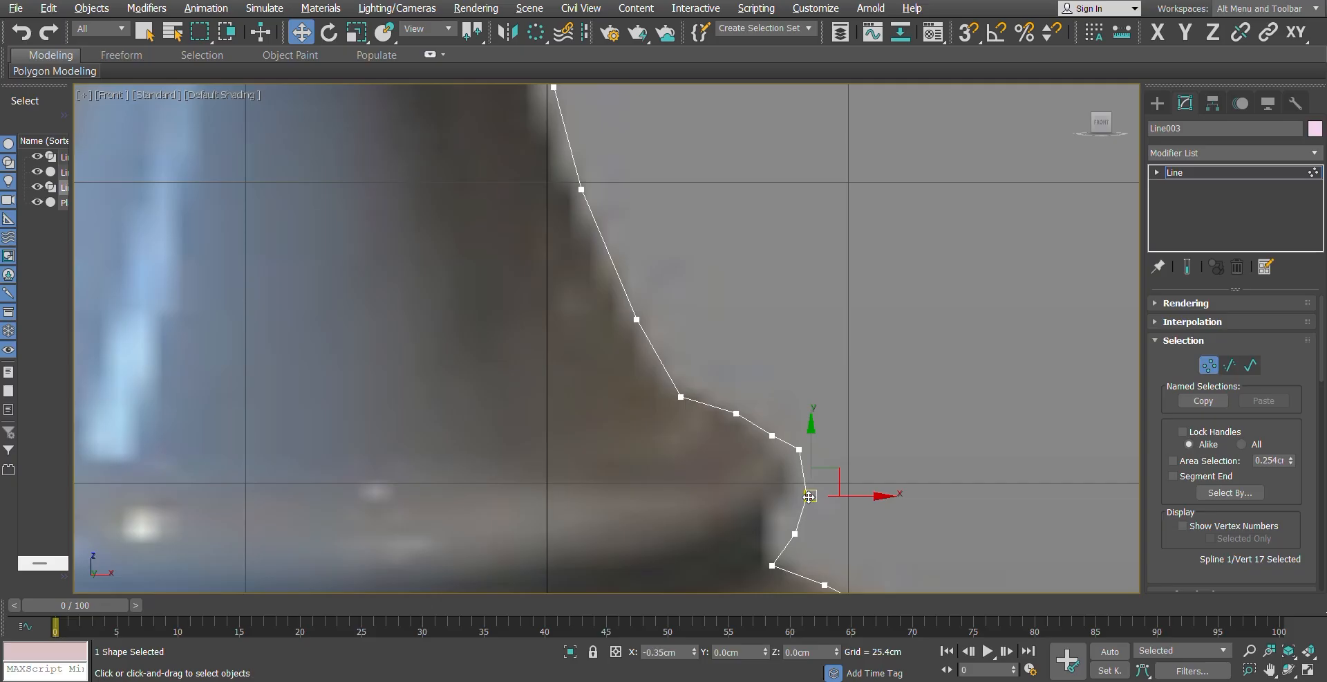
click(795, 533)
Step: Adjust the two shoulder vertices between the thin ring and the bishop's stem, and finish vertex editing
middle_drag(712, 391, 721, 475)
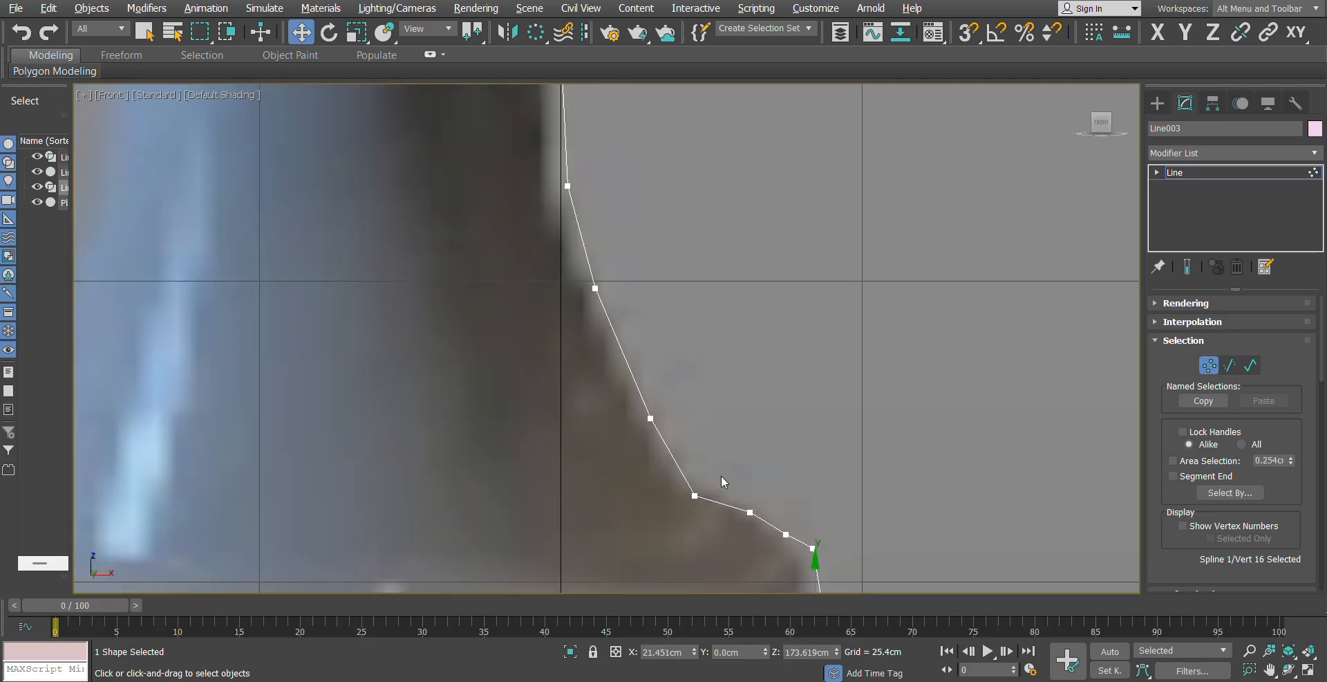
click(750, 509)
click(786, 534)
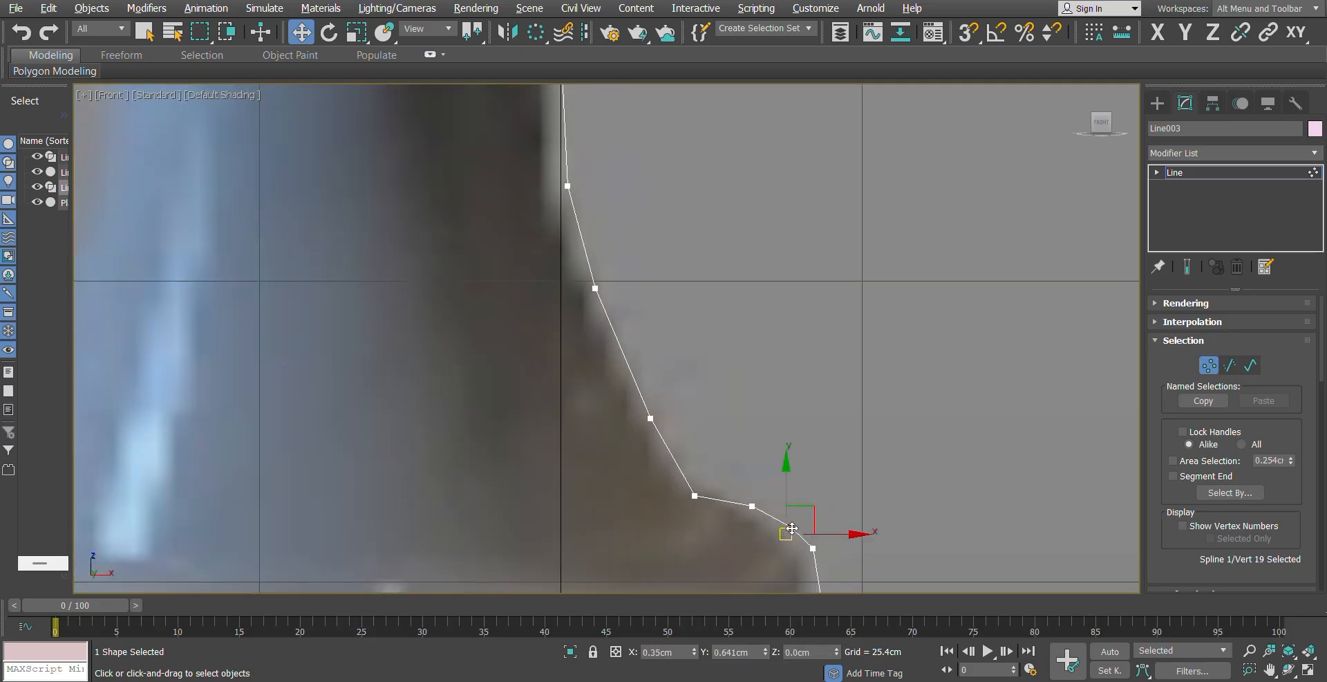
scroll(668, 428, down, 5)
scroll(667, 421, down, 5)
scroll(704, 334, up, 4)
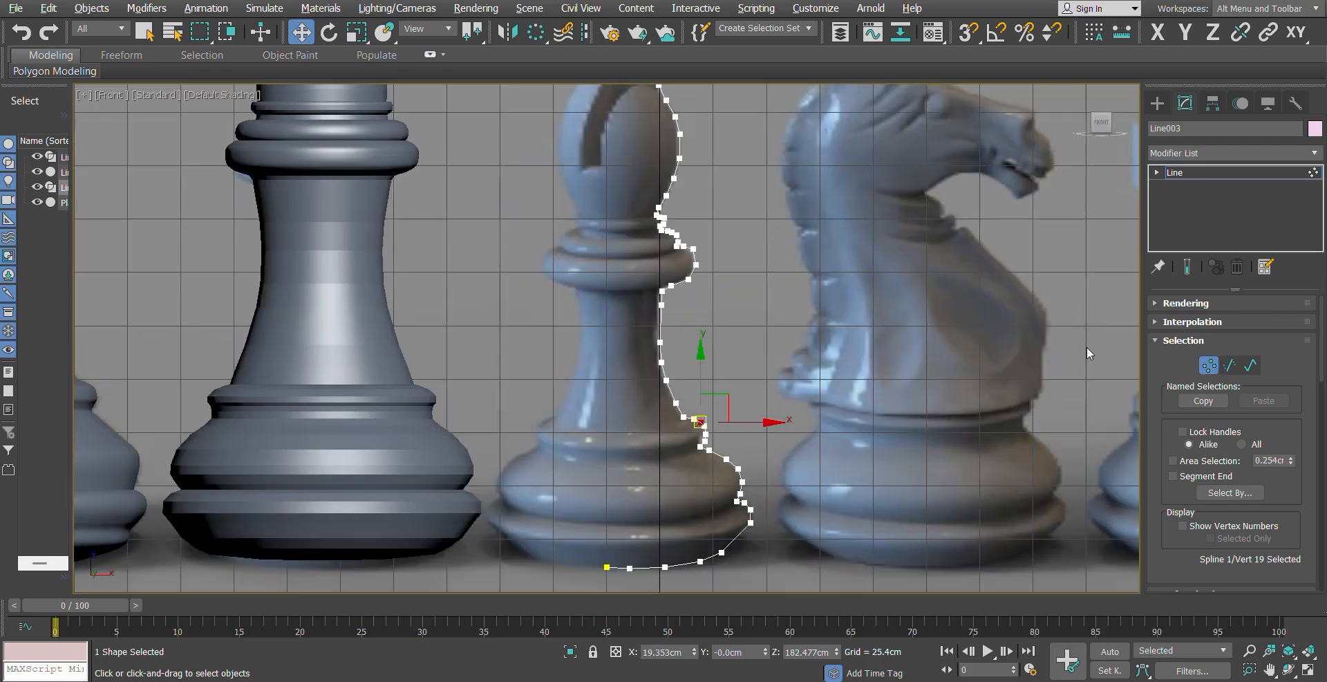
click(1209, 364)
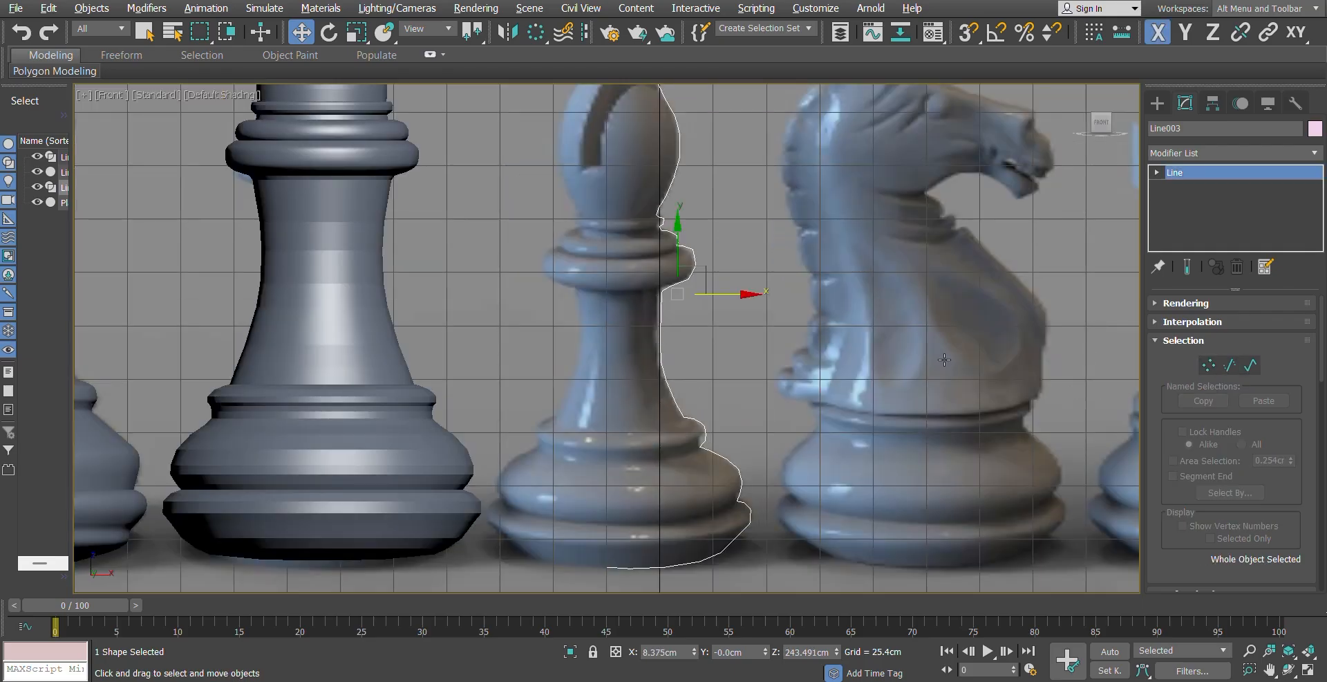
Step: Move only the pivot of the bishop's profile line to the starting point at the base's bottom centre
click(1212, 103)
click(1232, 214)
drag(678, 293, 612, 563)
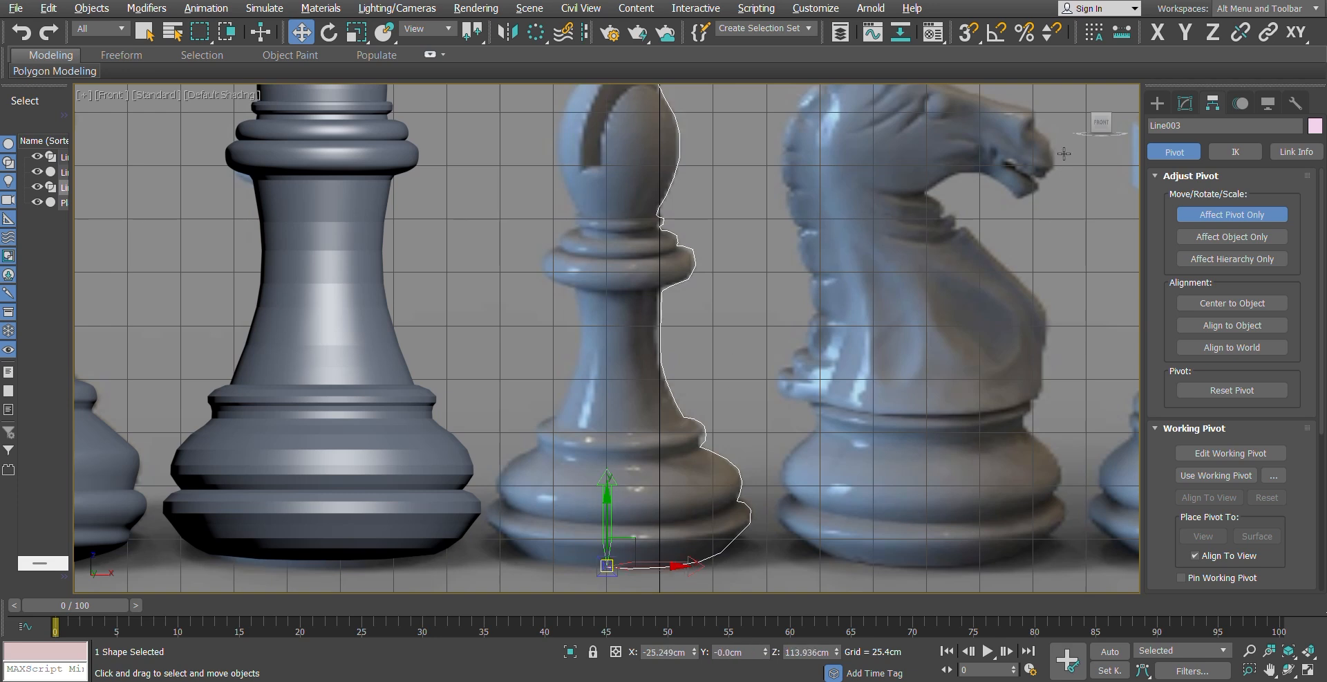
click(1160, 103)
Step: Apply a Lathe modifier to the bishop's profile line with Flip Normals enabled
click(1185, 103)
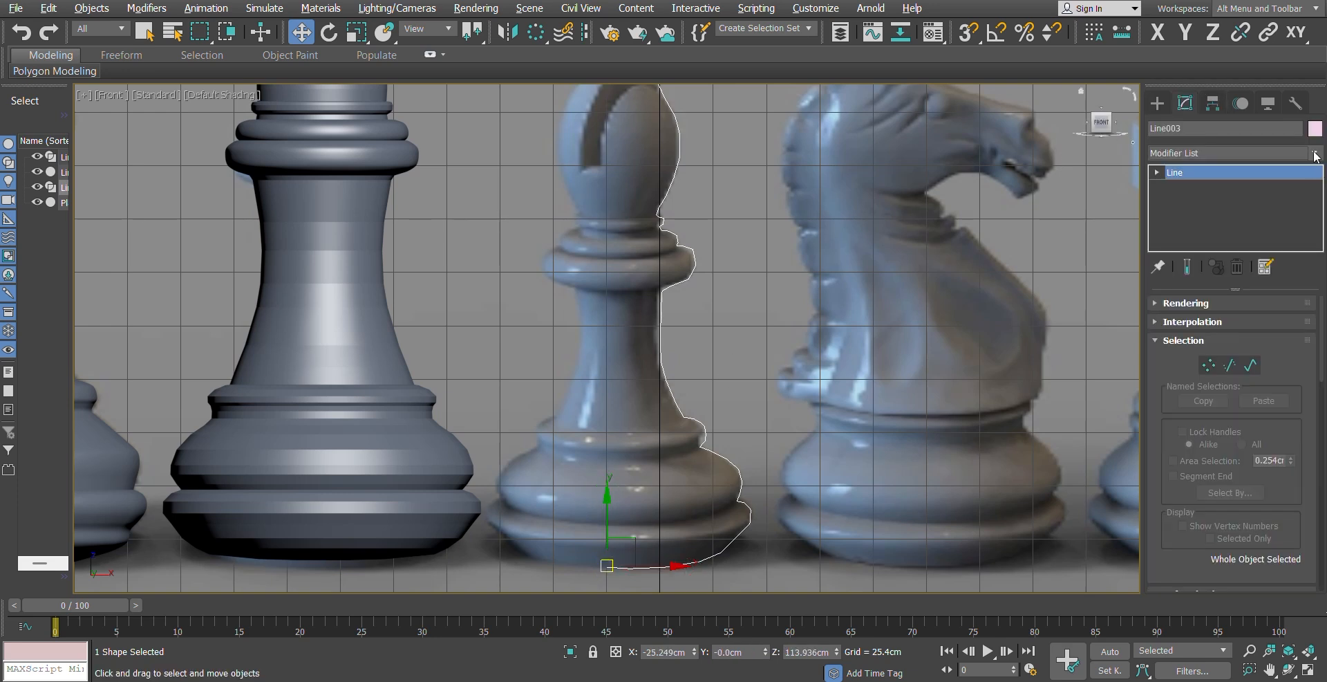
click(1314, 153)
key(l)
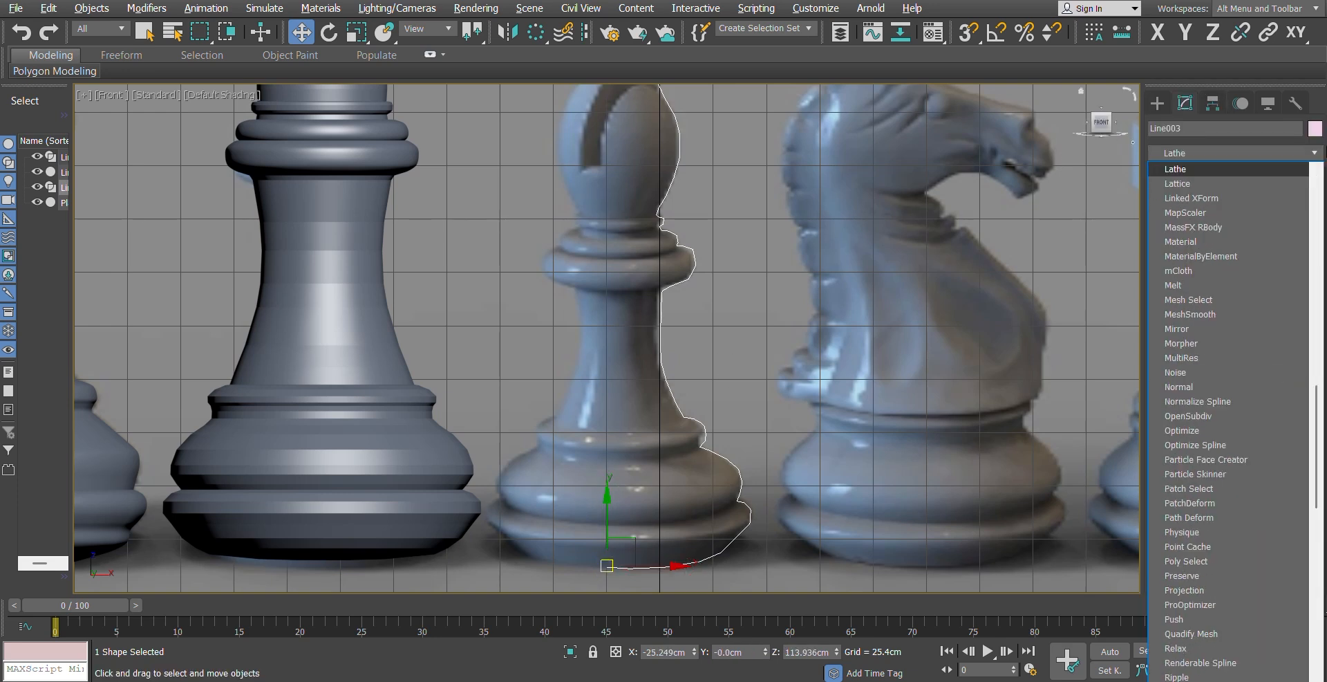
click(1242, 167)
click(1315, 152)
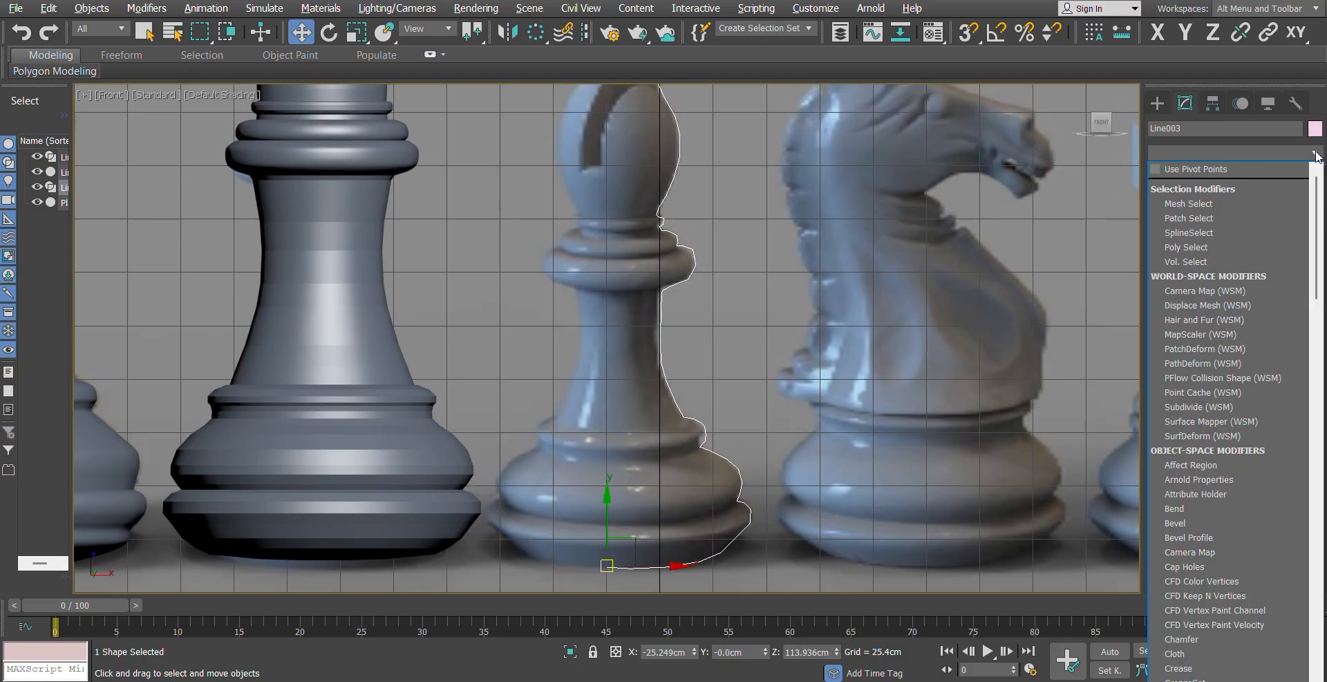
key(l)
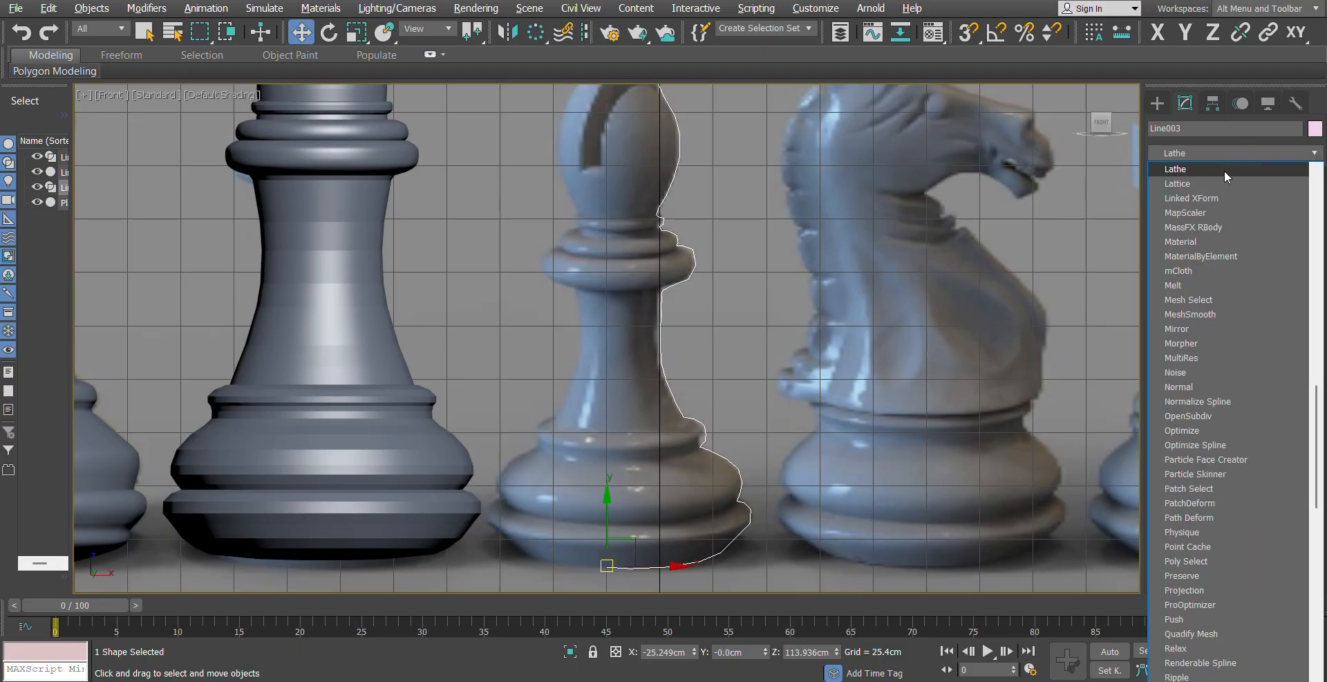
click(1225, 170)
click(1200, 356)
scroll(775, 331, down, 5)
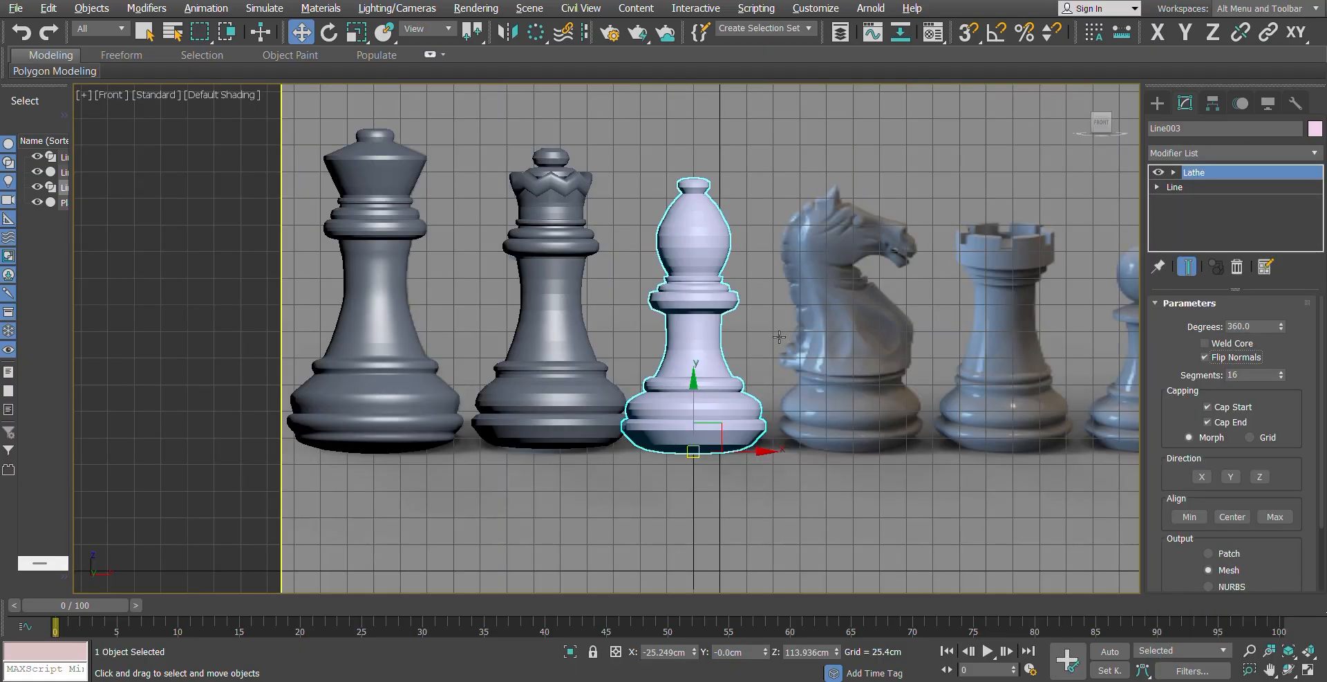
Step: Move the lathed bishop down off its reference image to about X -14 cm, Z 51.5 cm, and convert it to an Editable Poly
scroll(698, 325, up, 4)
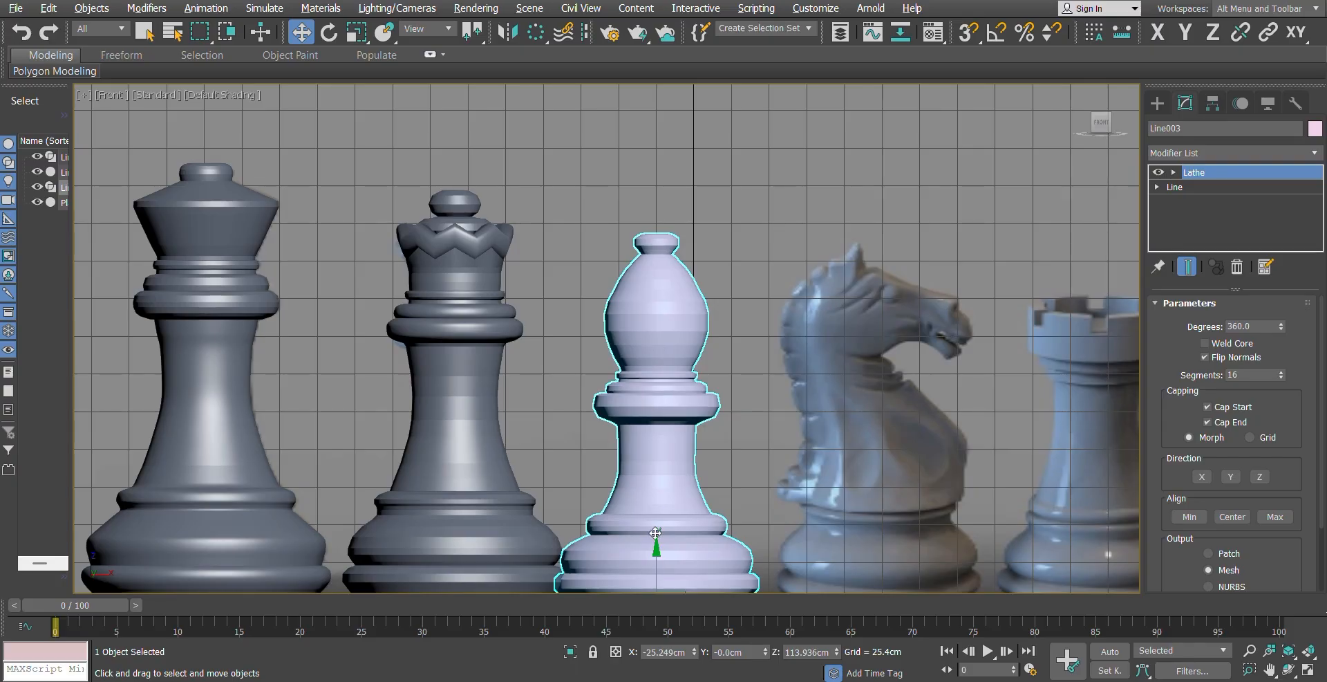
middle_drag(656, 533, 663, 452)
drag(664, 453, 682, 550)
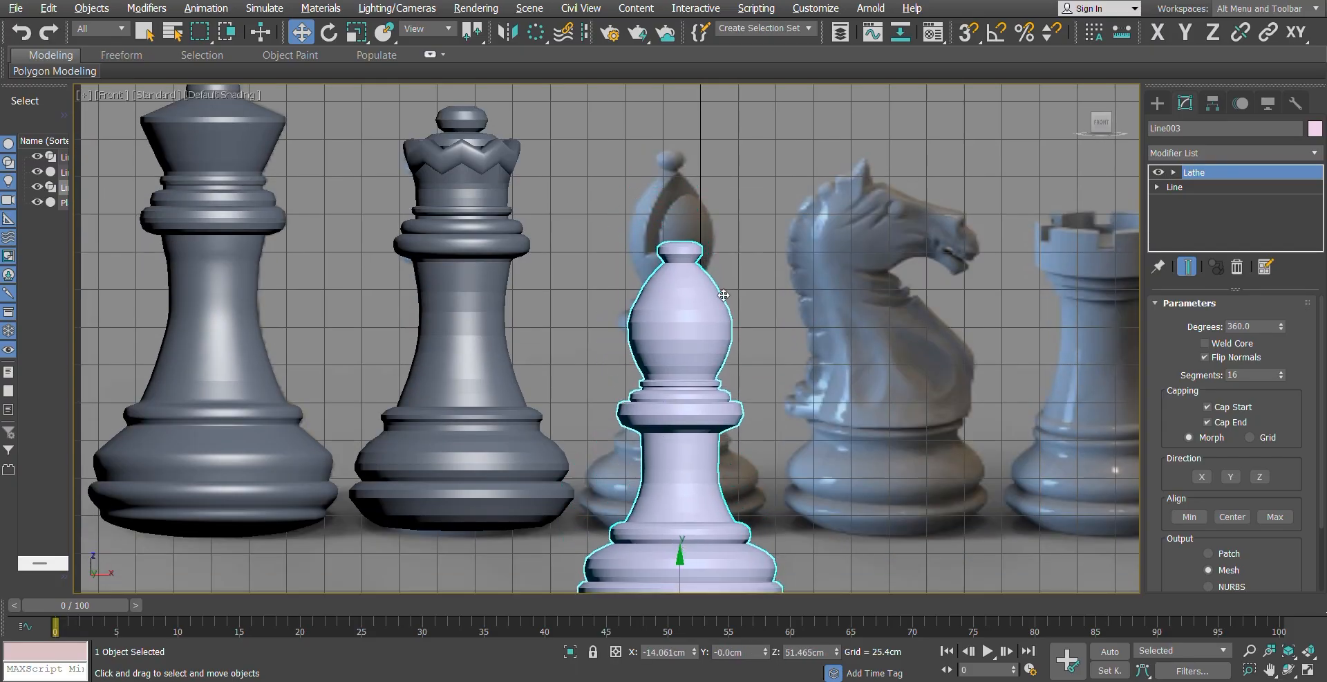
right_click(676, 304)
mouse_move(795, 487)
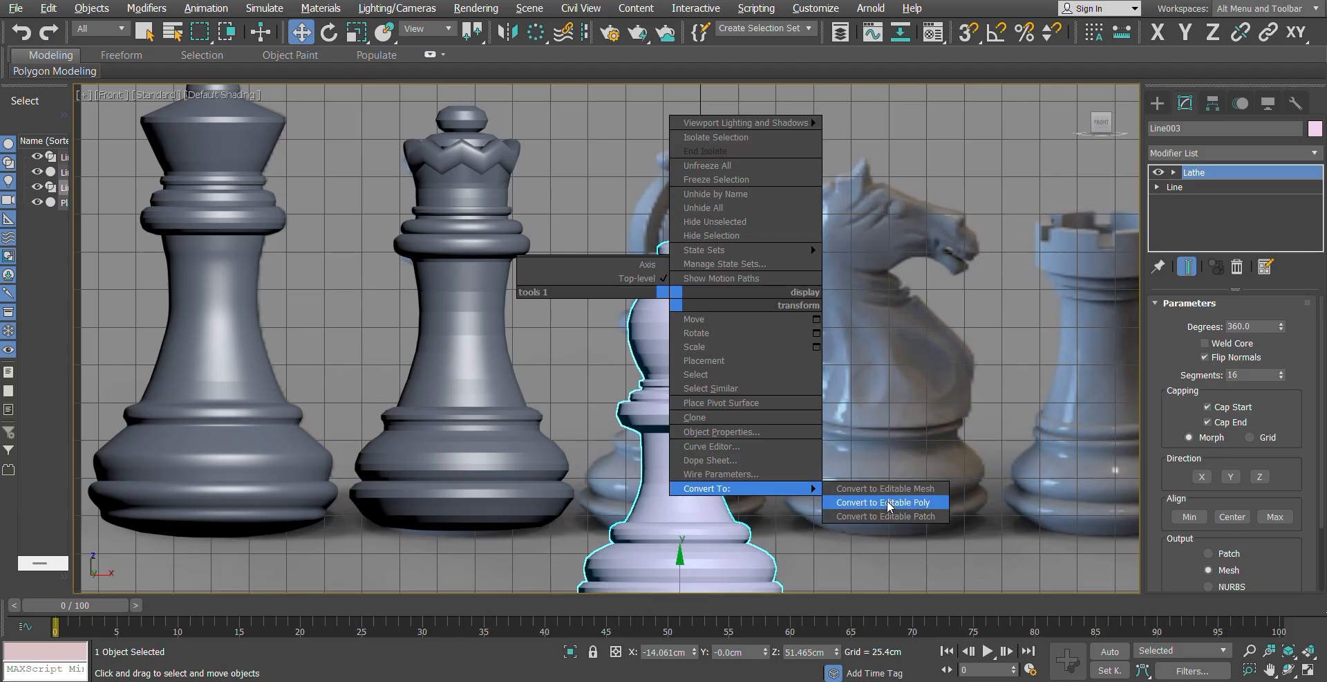
click(891, 505)
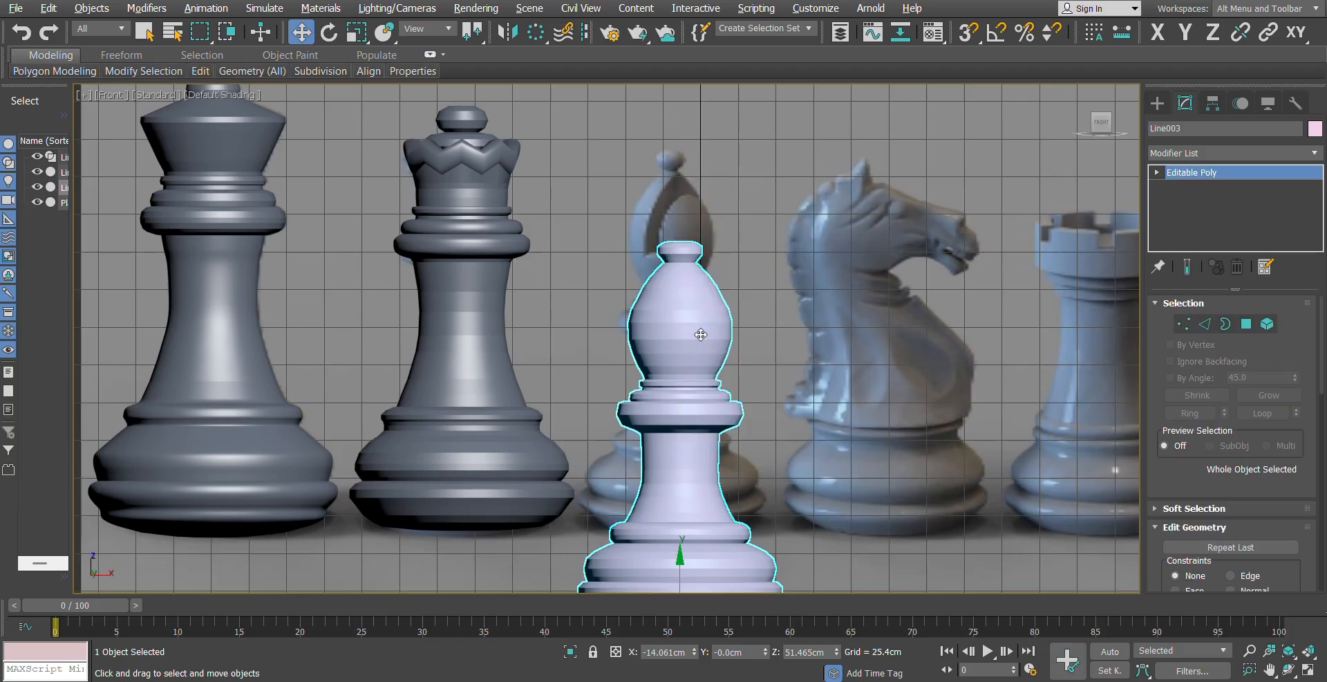
Step: Display edged faces, switch to the perspective view and enable polygon selection on the bishop
click(1183, 324)
key(F4)
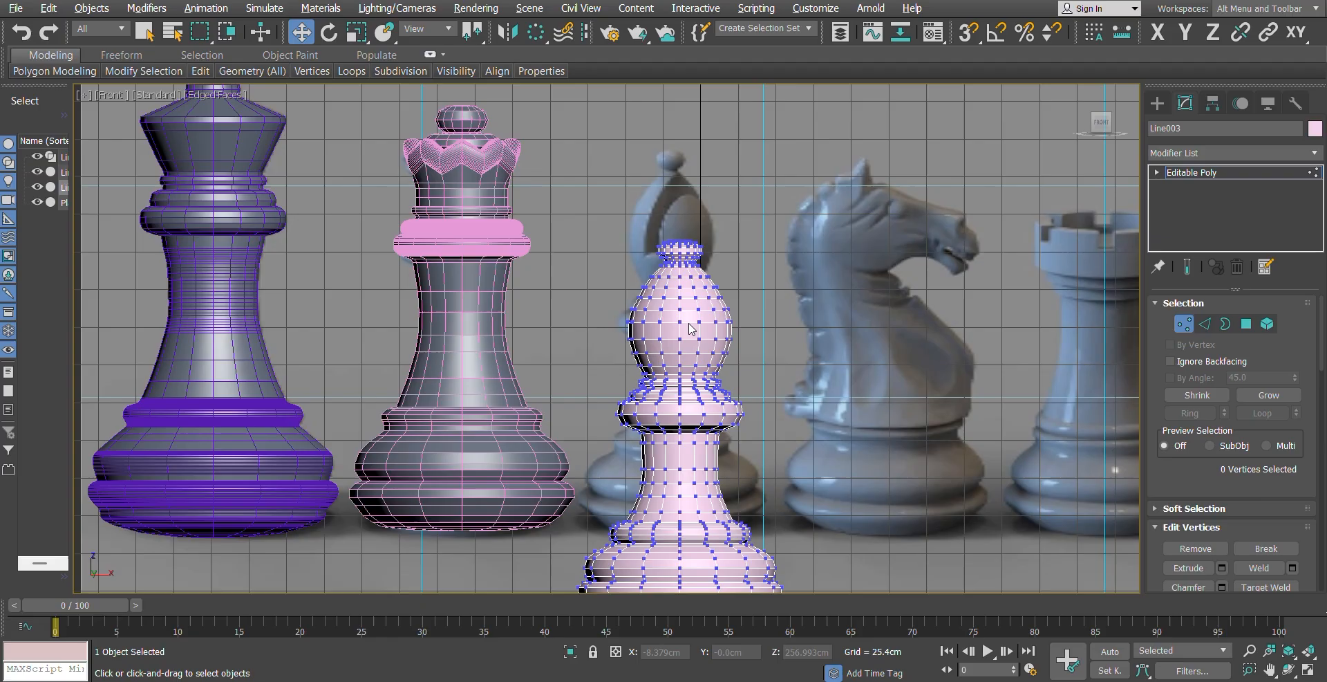
middle_drag(690, 329, 677, 392)
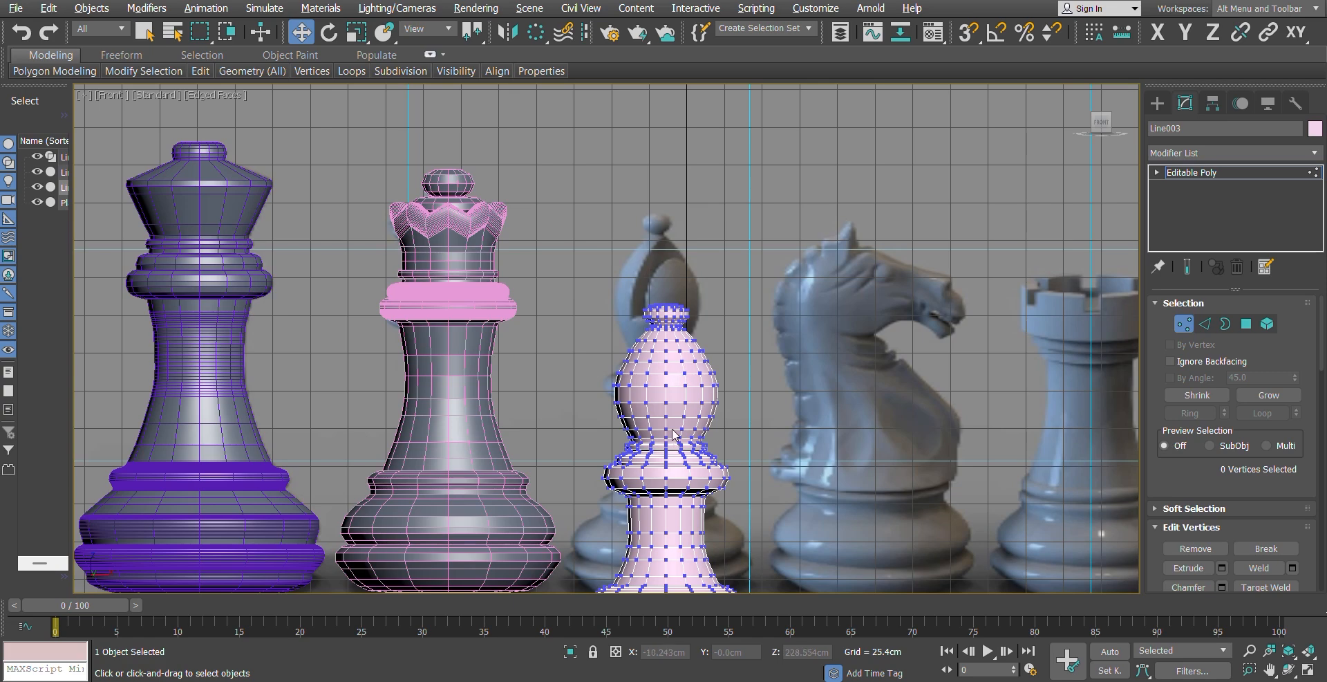
key(alt+w)
key(alt+w)
mouse_move(1100, 122)
mouse_down()
mouse_move(1099, 154)
mouse_move(1101, 125)
mouse_up()
middle_drag(854, 308, 724, 312)
scroll(724, 312, up, 3)
click(1246, 325)
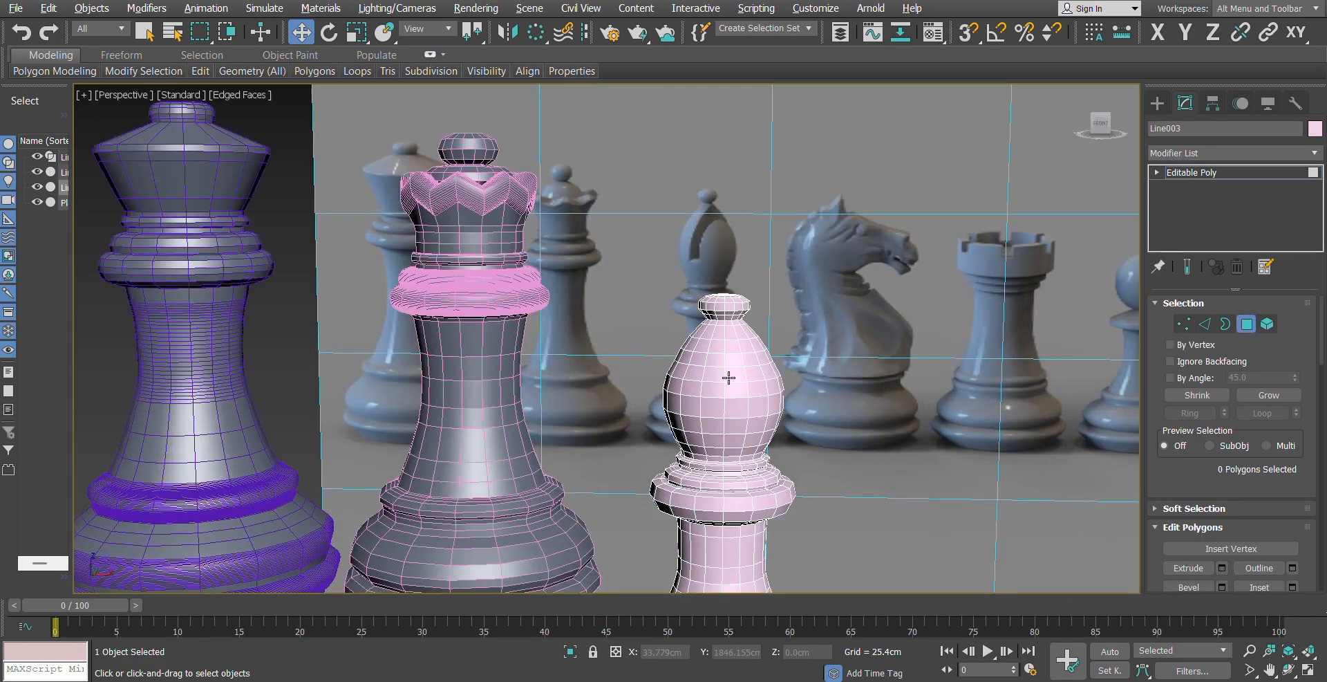
Step: Select three adjacent polygons just below the bishop's tip and the column of five polygons running down one side of the head
scroll(729, 377, up, 1)
scroll(728, 377, down, 1)
drag(1101, 125, 1100, 190)
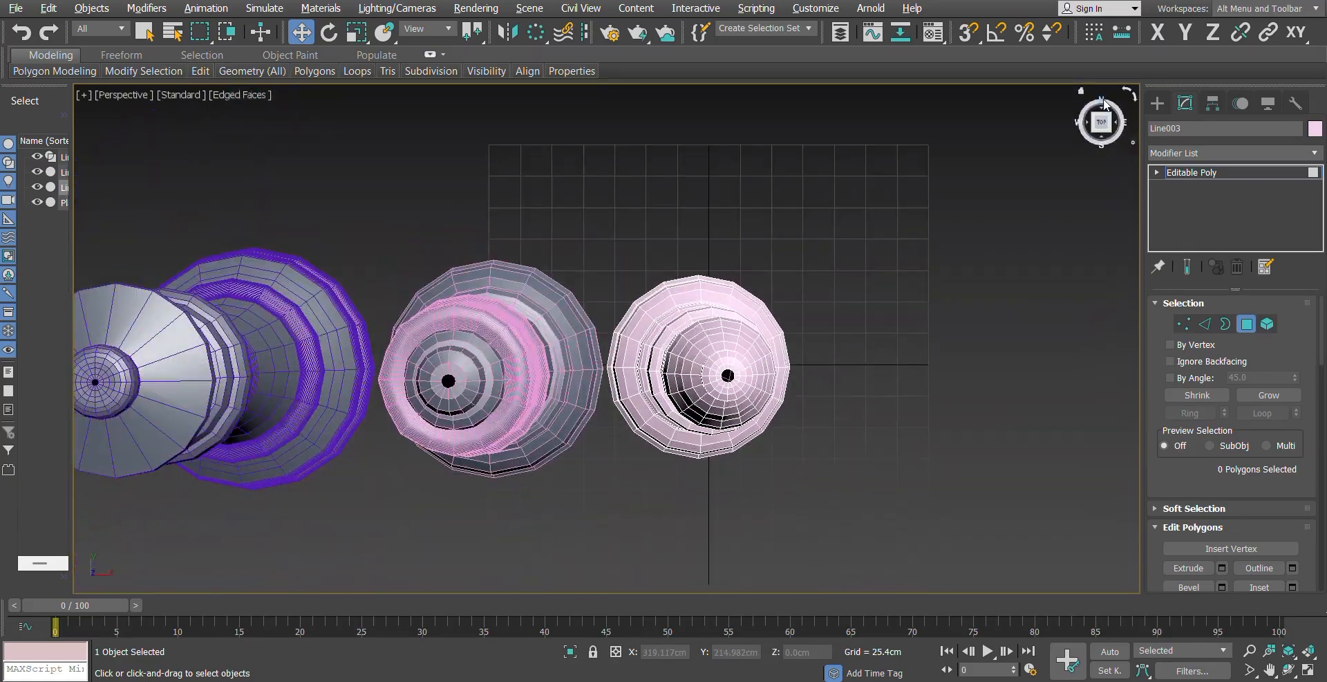
drag(1100, 121, 1102, 67)
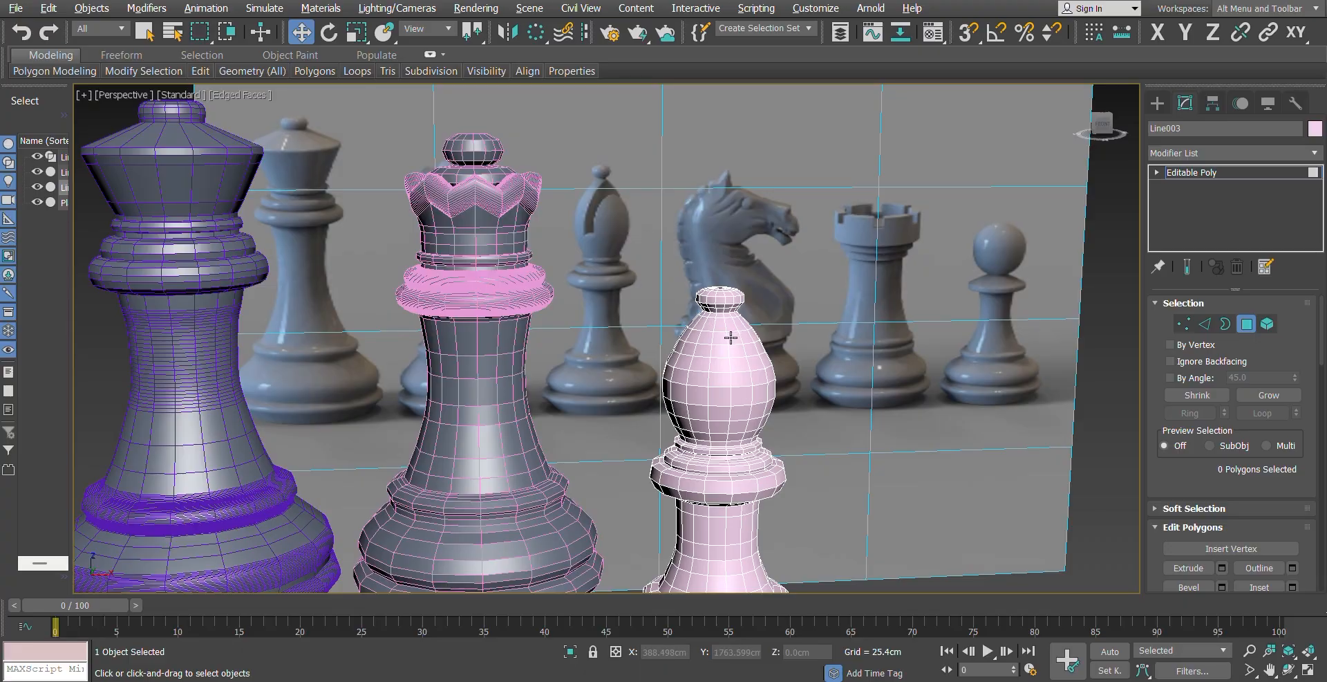
scroll(730, 337, up, 4)
click(751, 309)
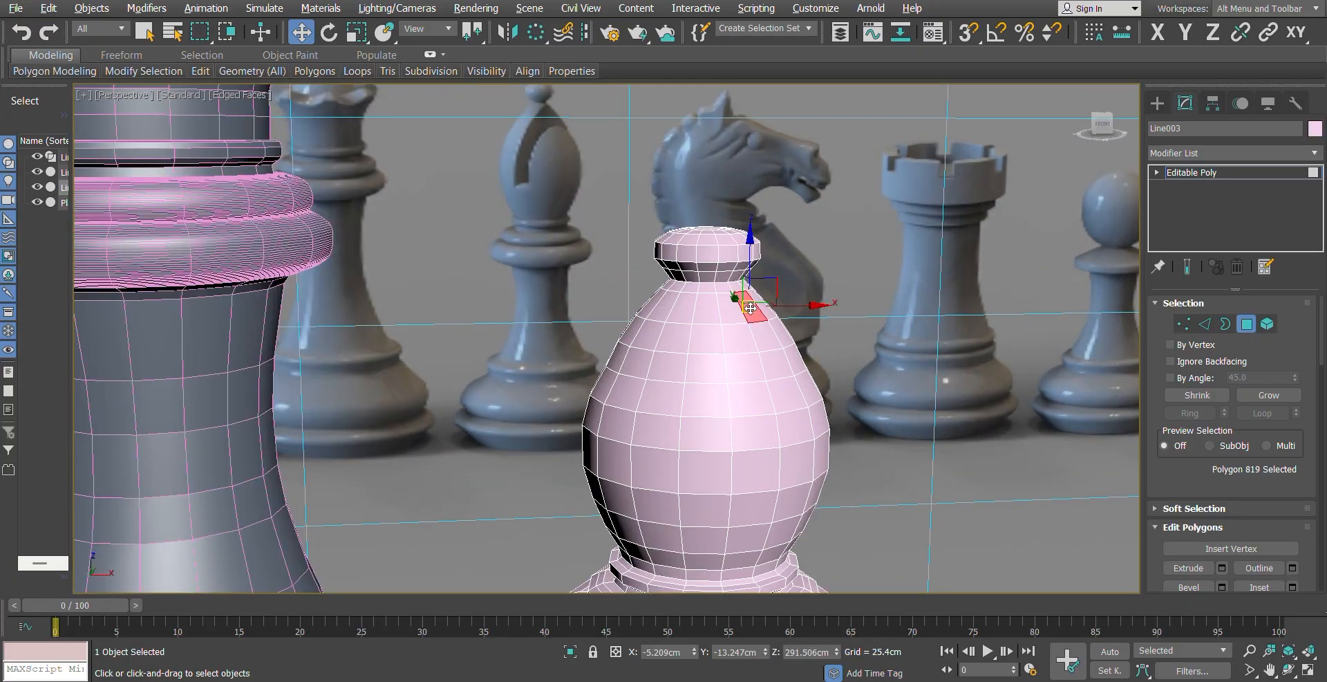
click(730, 311)
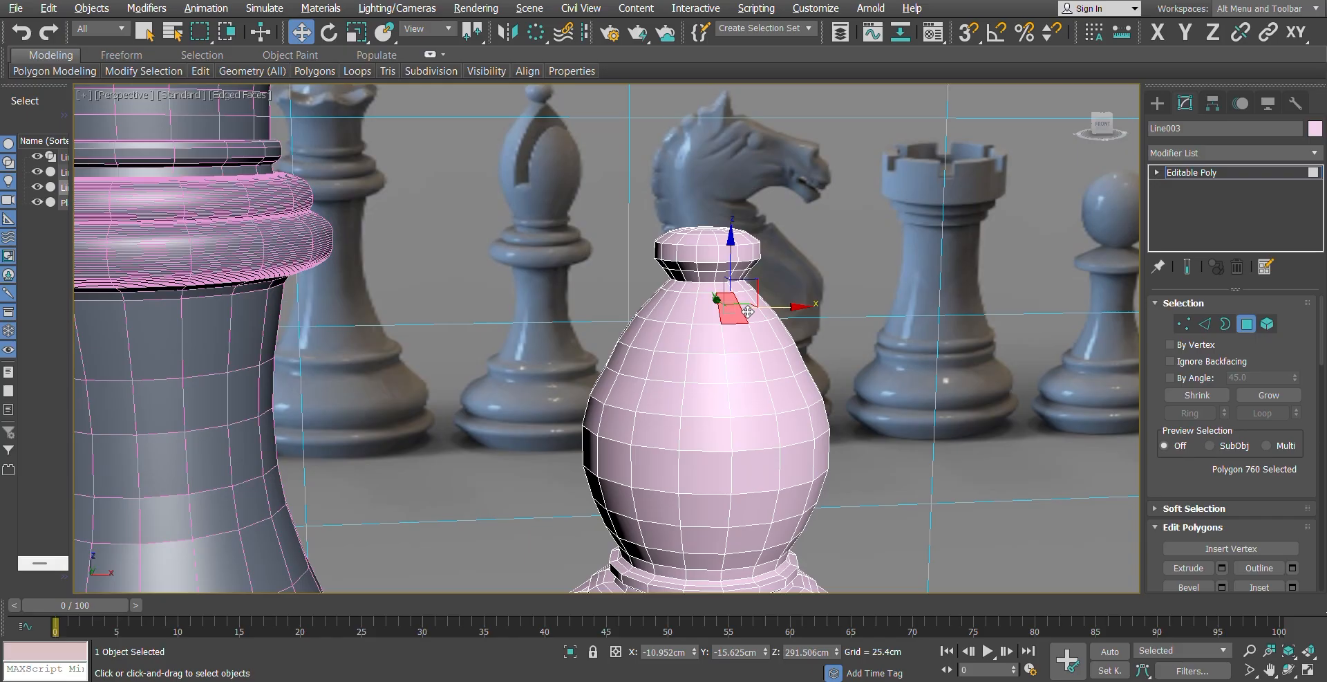
ctrl+click(750, 312)
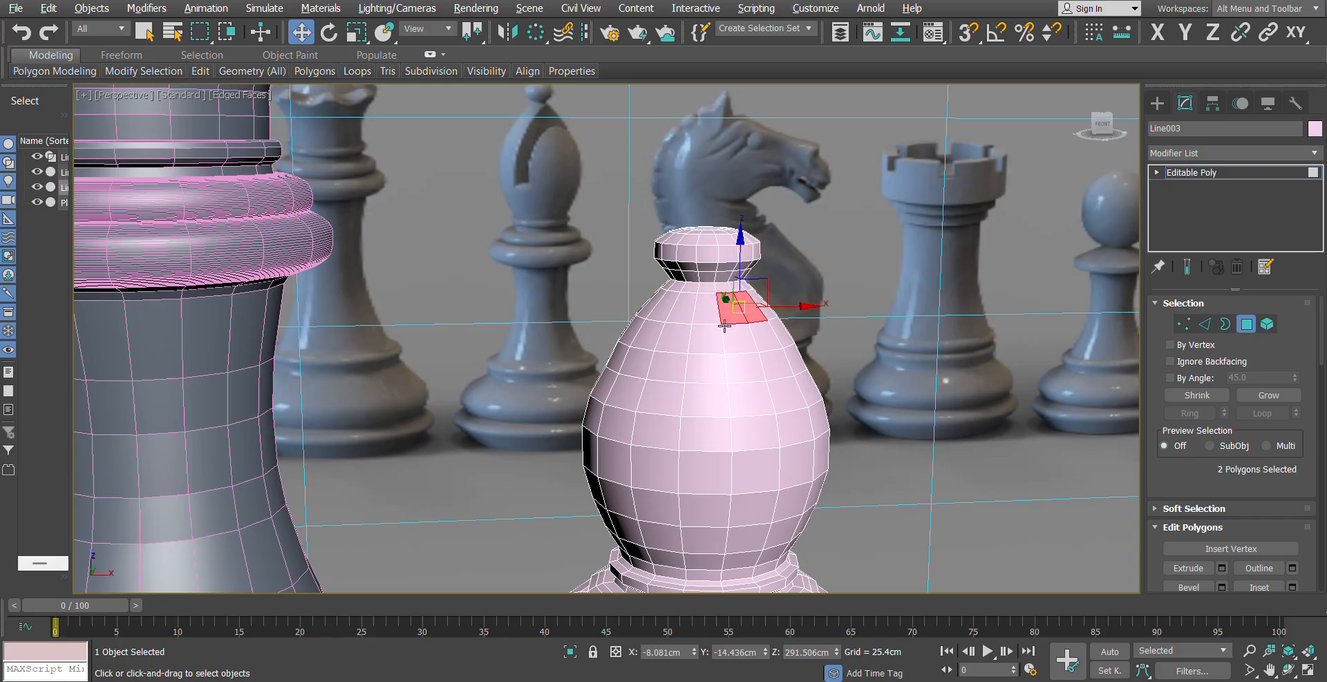
ctrl+click(708, 340)
ctrl+click(707, 370)
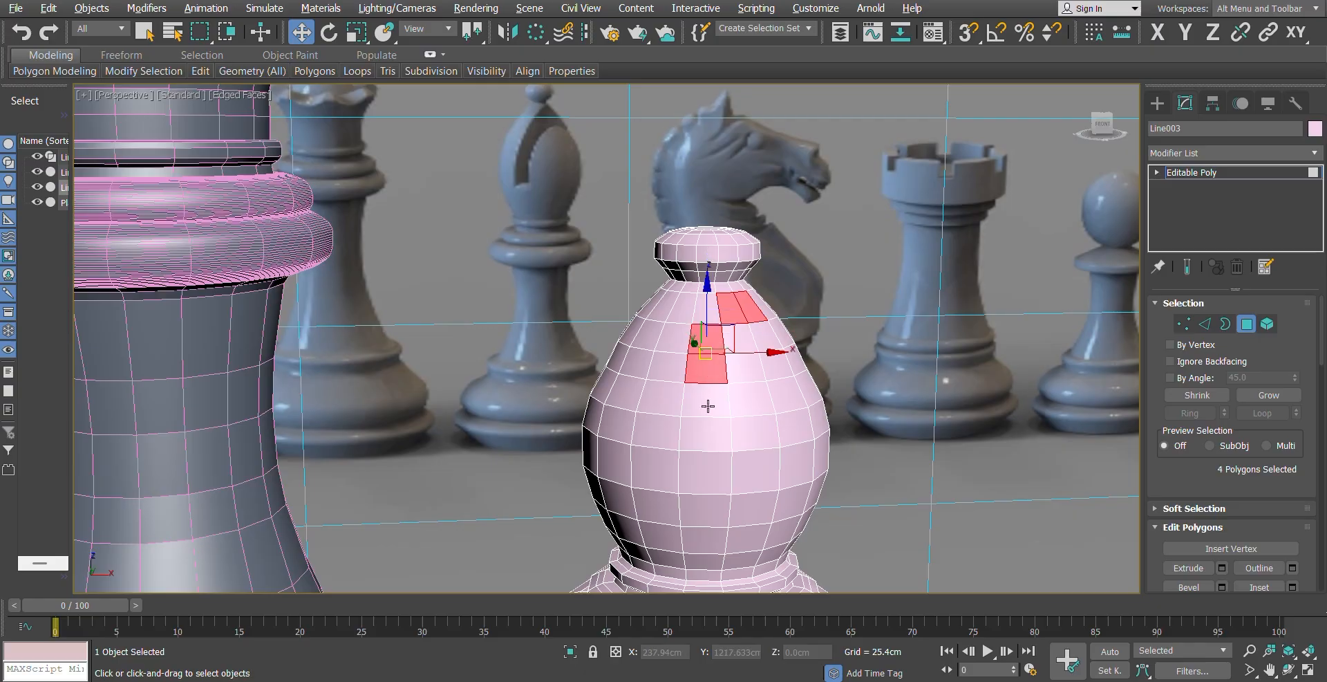
ctrl+click(705, 401)
ctrl+click(706, 434)
ctrl+click(710, 472)
ctrl+click(713, 310)
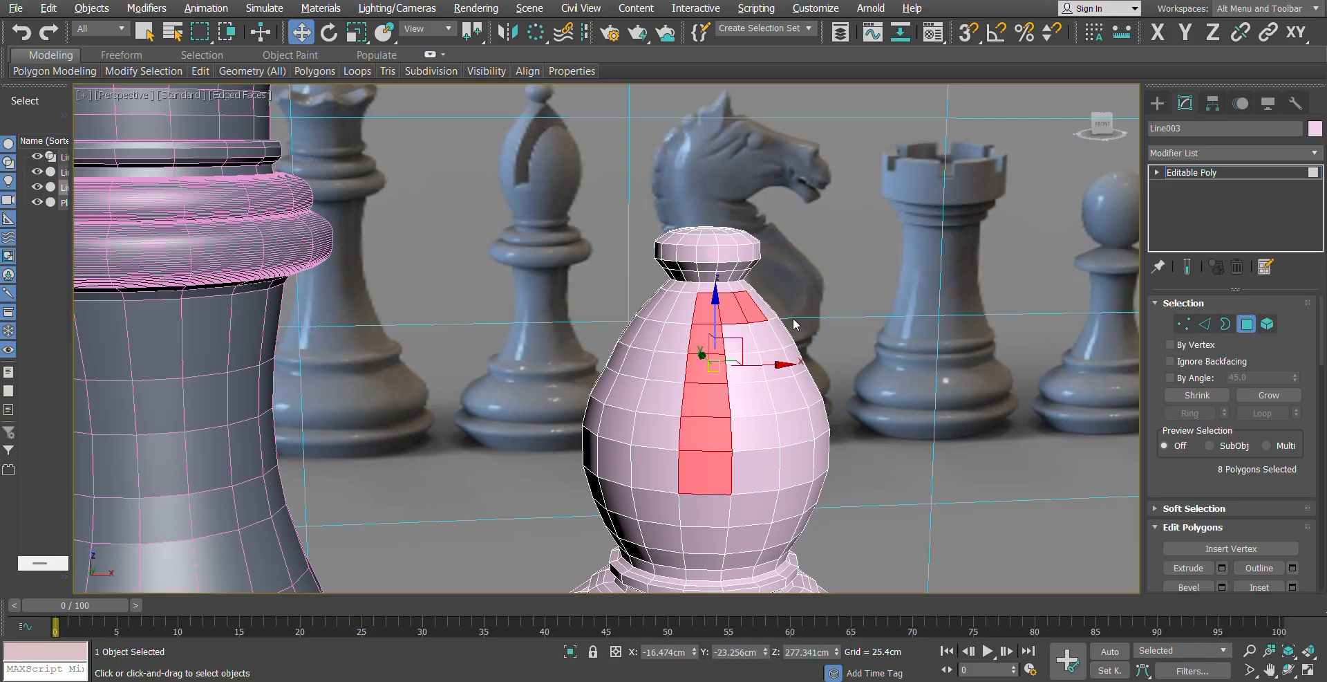
Step: Add the fourth top-row polygon and the matching five-polygon column on the head's other side, forming an inverted U selection
mouse_move(1106, 129)
mouse_down()
mouse_move(1084, 136)
mouse_move(1099, 126)
mouse_up()
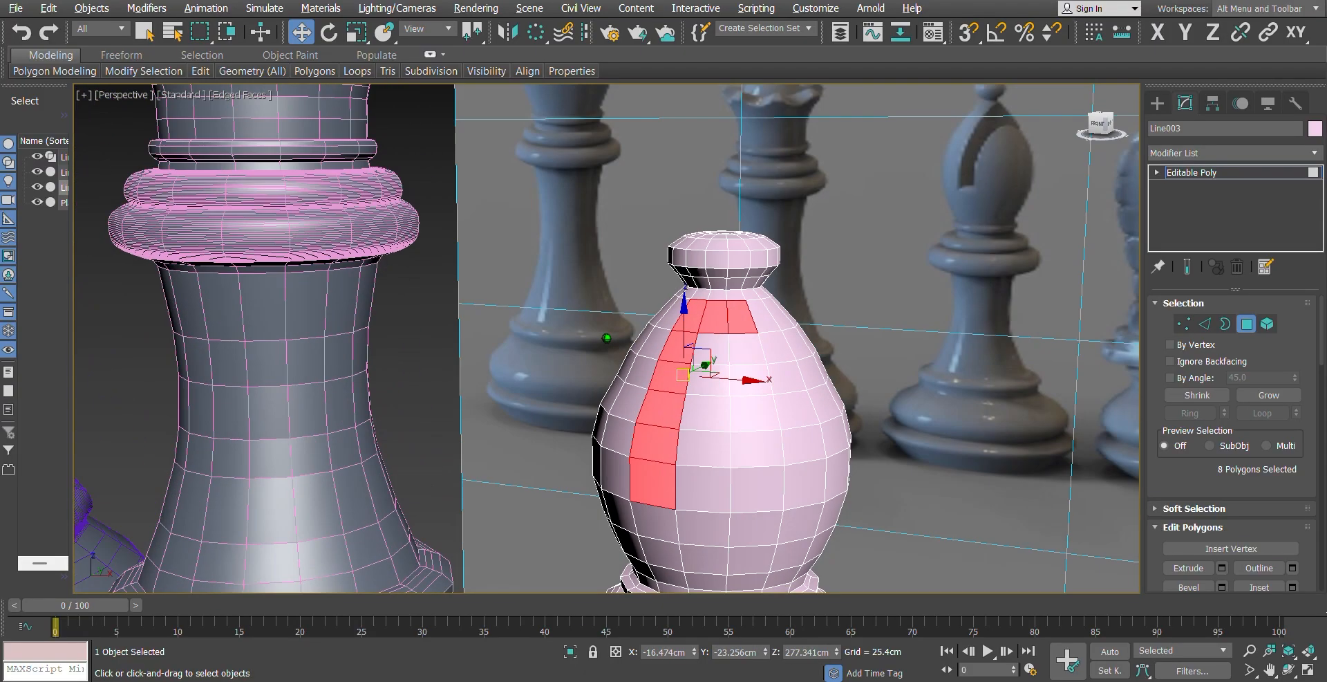
ctrl+click(759, 313)
ctrl+click(769, 327)
ctrl+click(779, 345)
ctrl+click(790, 373)
ctrl+click(799, 408)
ctrl+click(801, 441)
ctrl+click(811, 488)
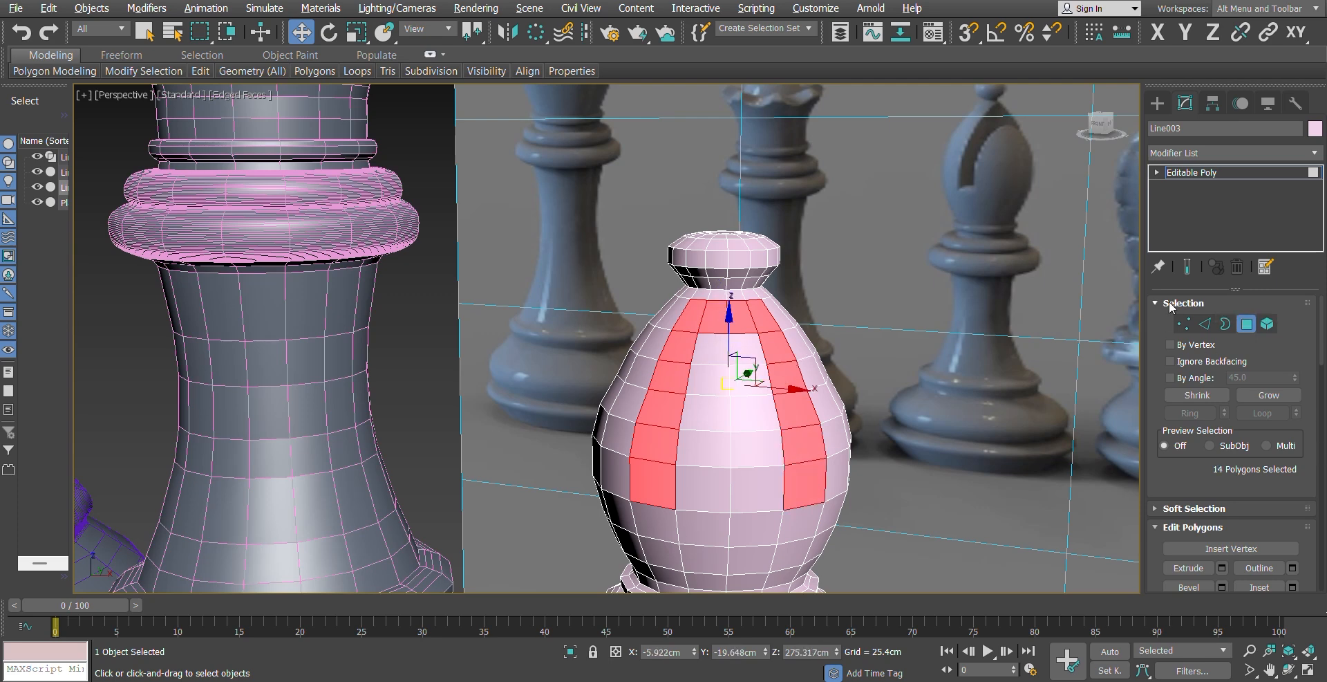
Step: Select the two vertices flanking the centre of the bishop's head below the tip and try scaling them
click(1184, 323)
click(698, 329)
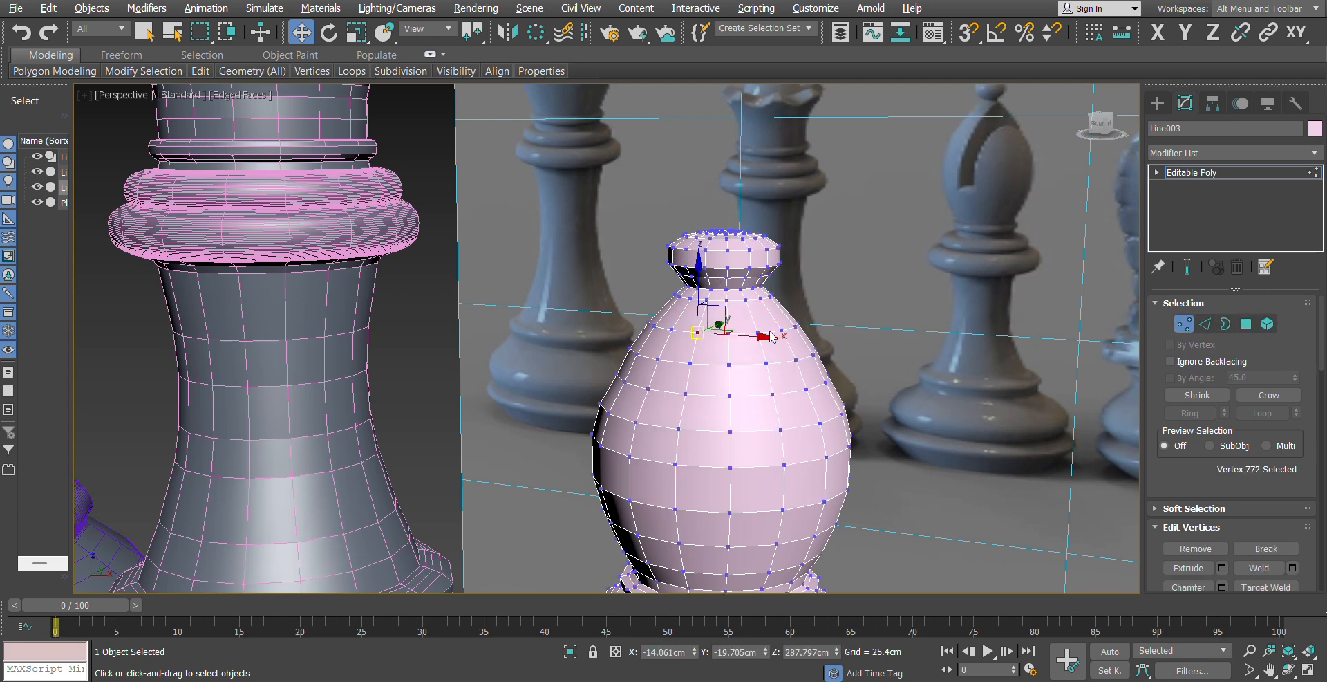
scroll(698, 329, up, 4)
ctrl+click(749, 331)
key(r)
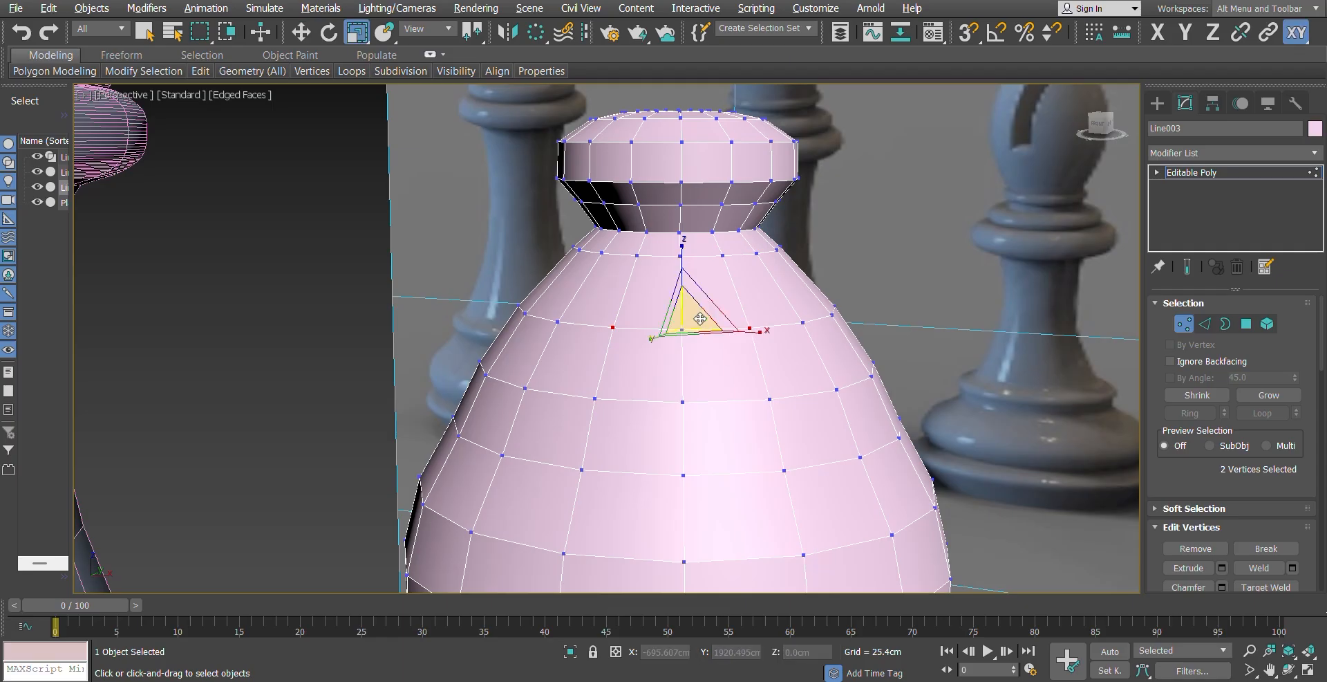
drag(683, 256, 683, 263)
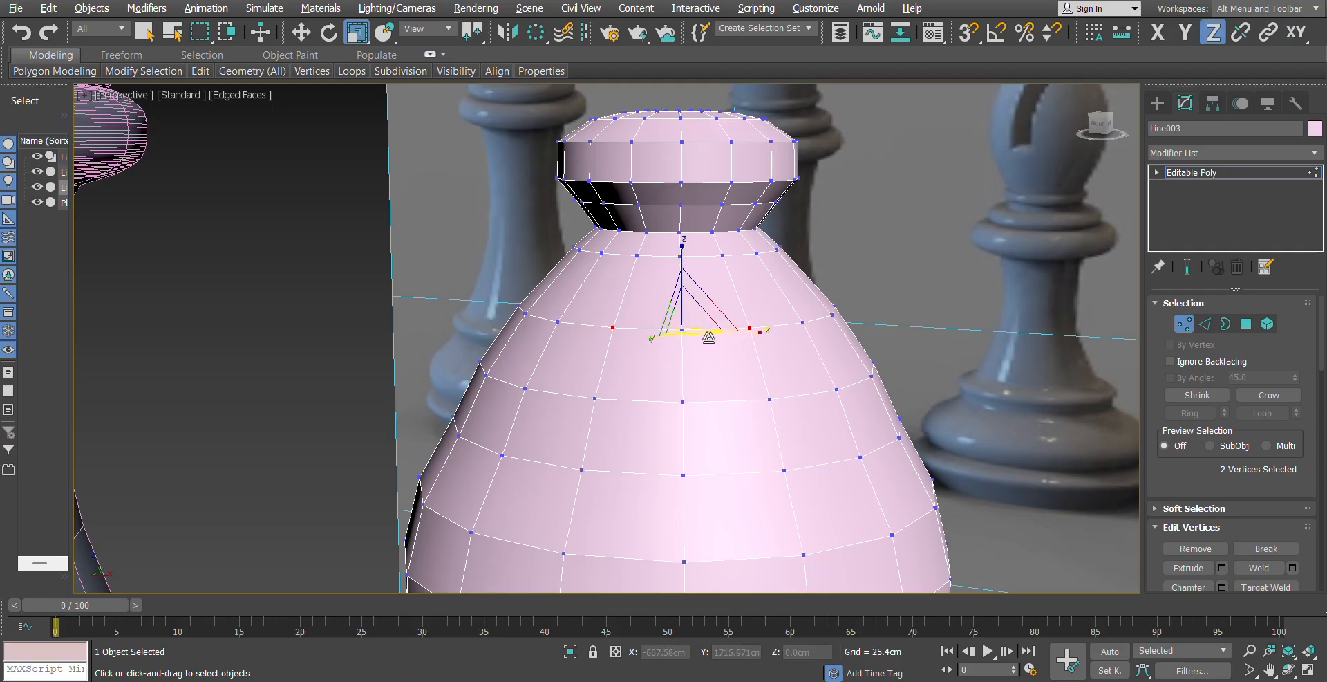
Step: Bring the two selected head vertices closer together by scaling the pair to 82%
key(w)
click(612, 327)
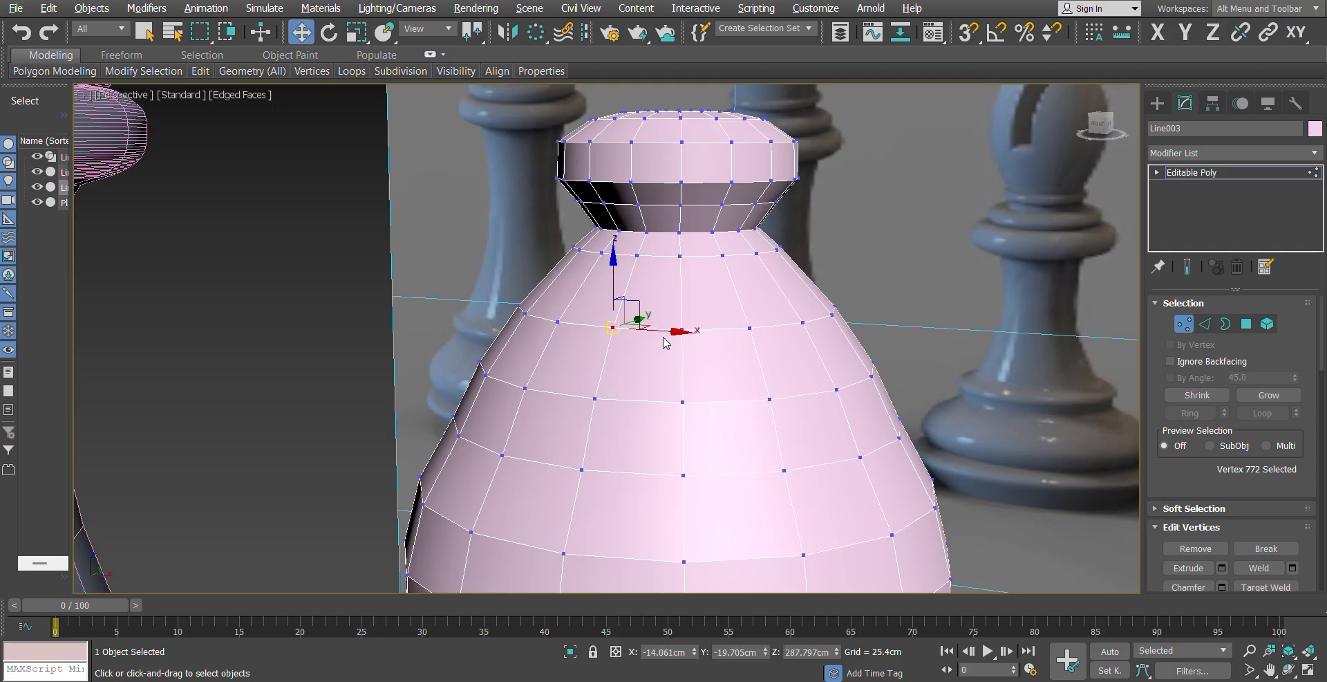
key(ctrl+z)
key(ctrl+z)
key(r)
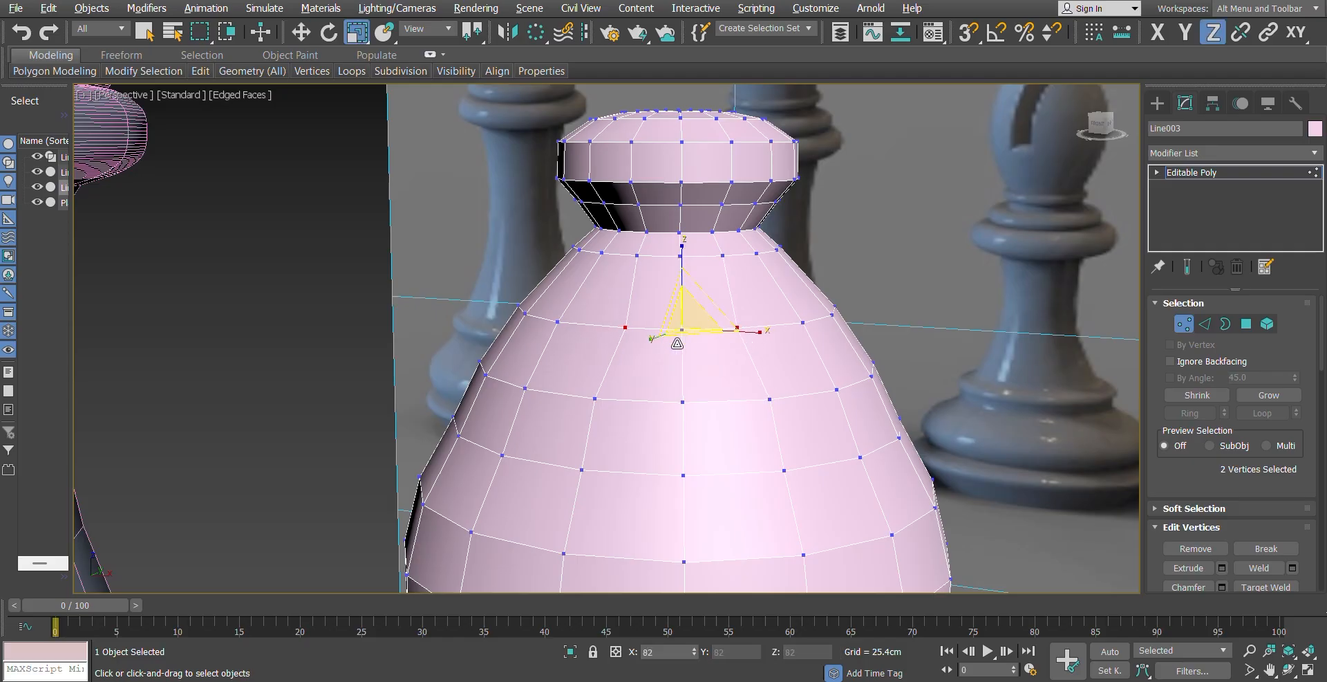
click(681, 346)
key(w)
key(ctrl+z)
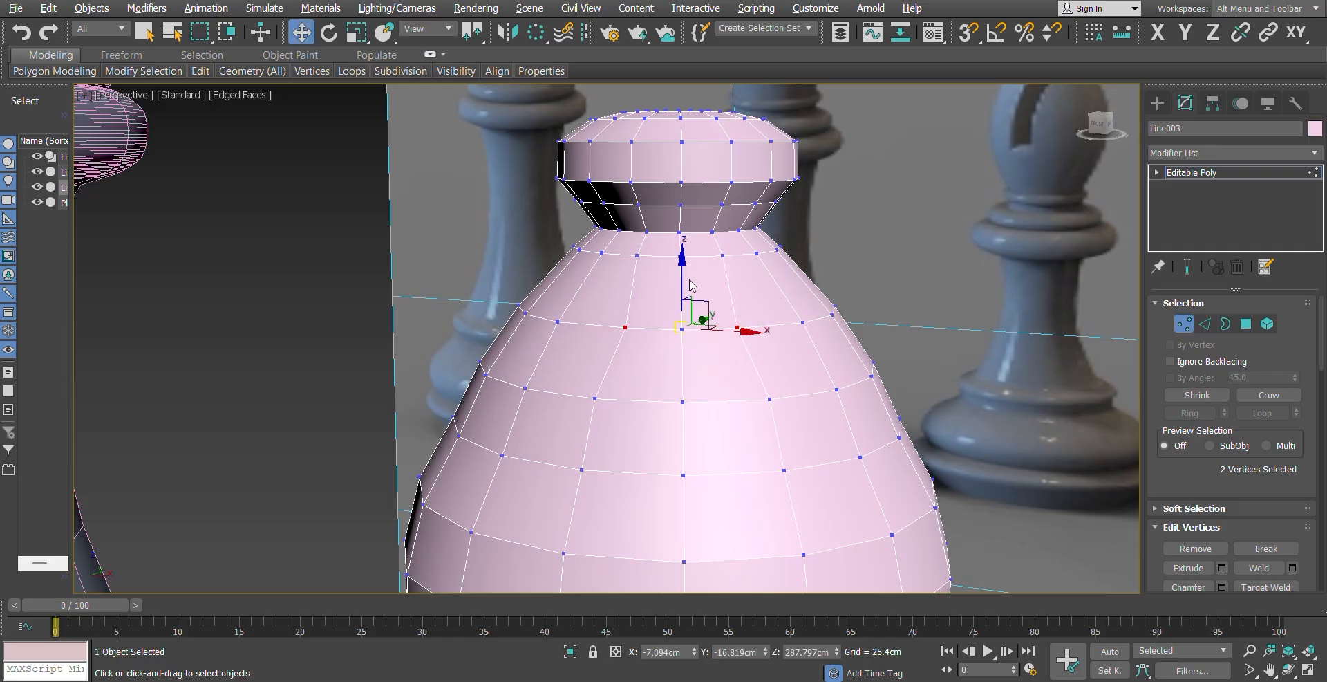
Step: Move the vertex pair back to about Y -17.16 cm and down to about Z 284.02 cm
click(1107, 126)
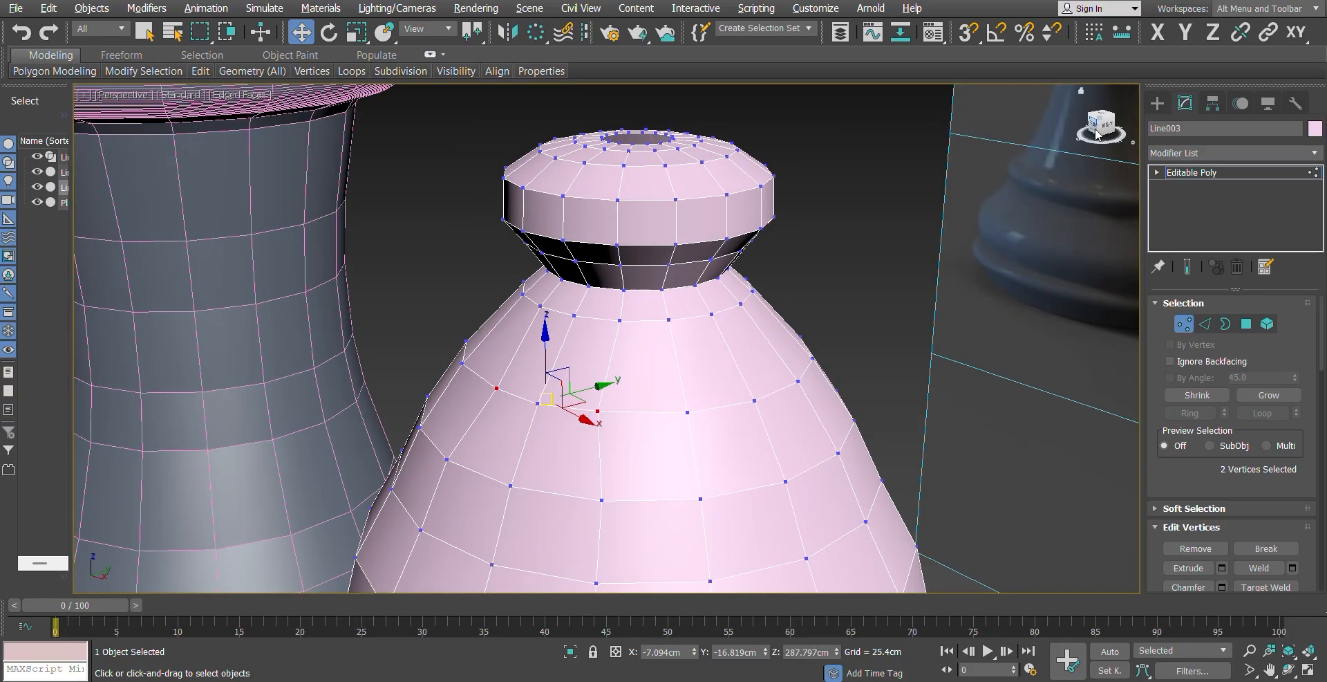
drag(599, 387, 598, 391)
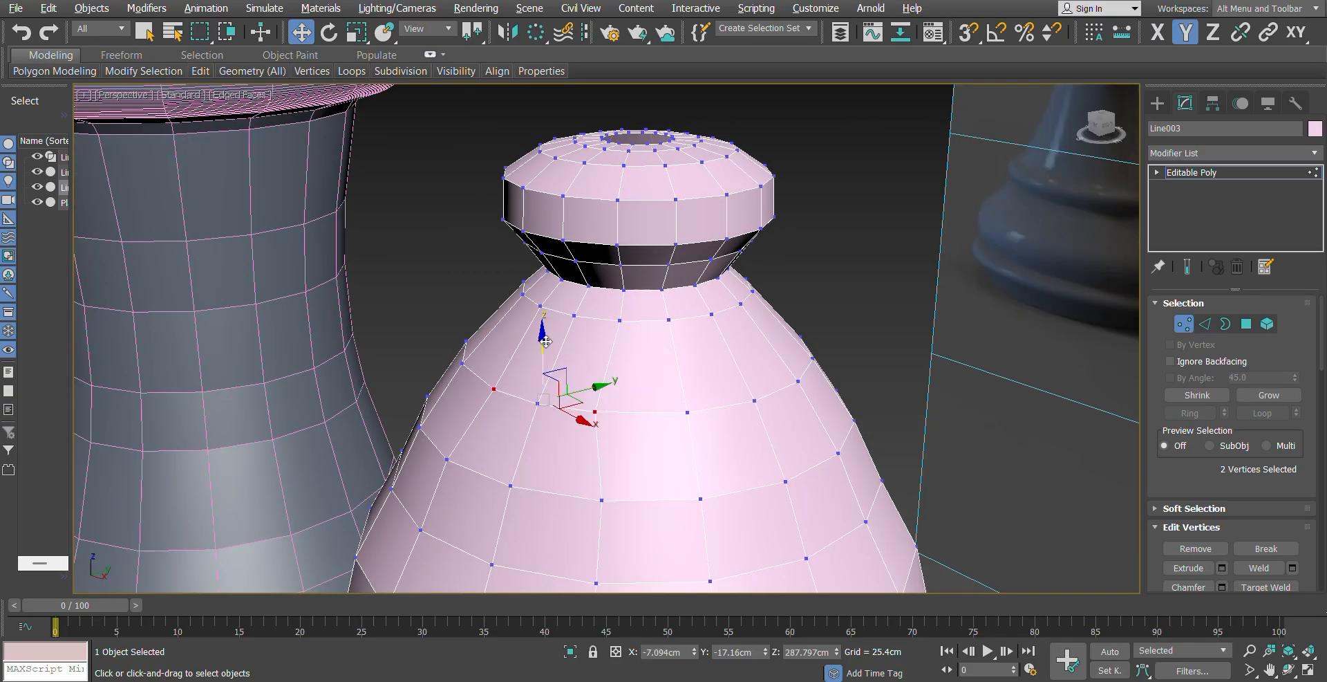
drag(546, 337, 545, 372)
scroll(639, 418, down, 5)
scroll(639, 418, up, 3)
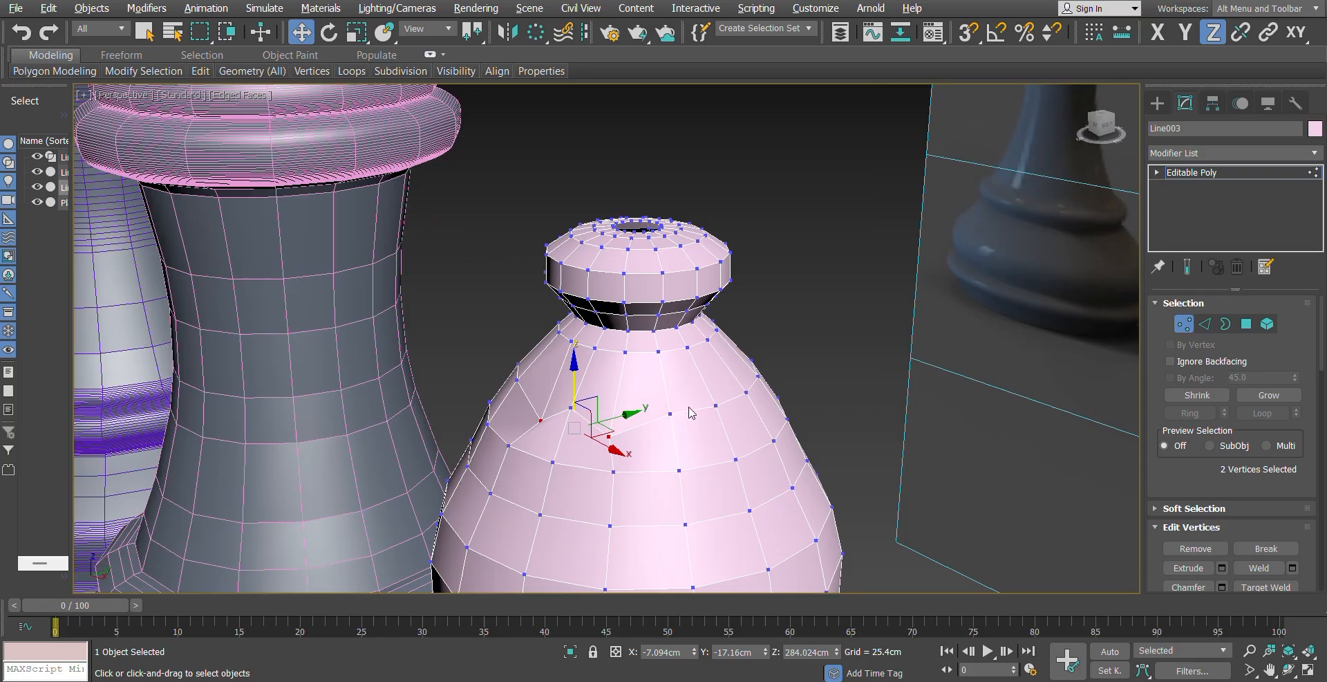
scroll(690, 412, down, 5)
Step: Compare the adjusted head with the reference bishop and undo the vertex moves and scaling
click(1101, 122)
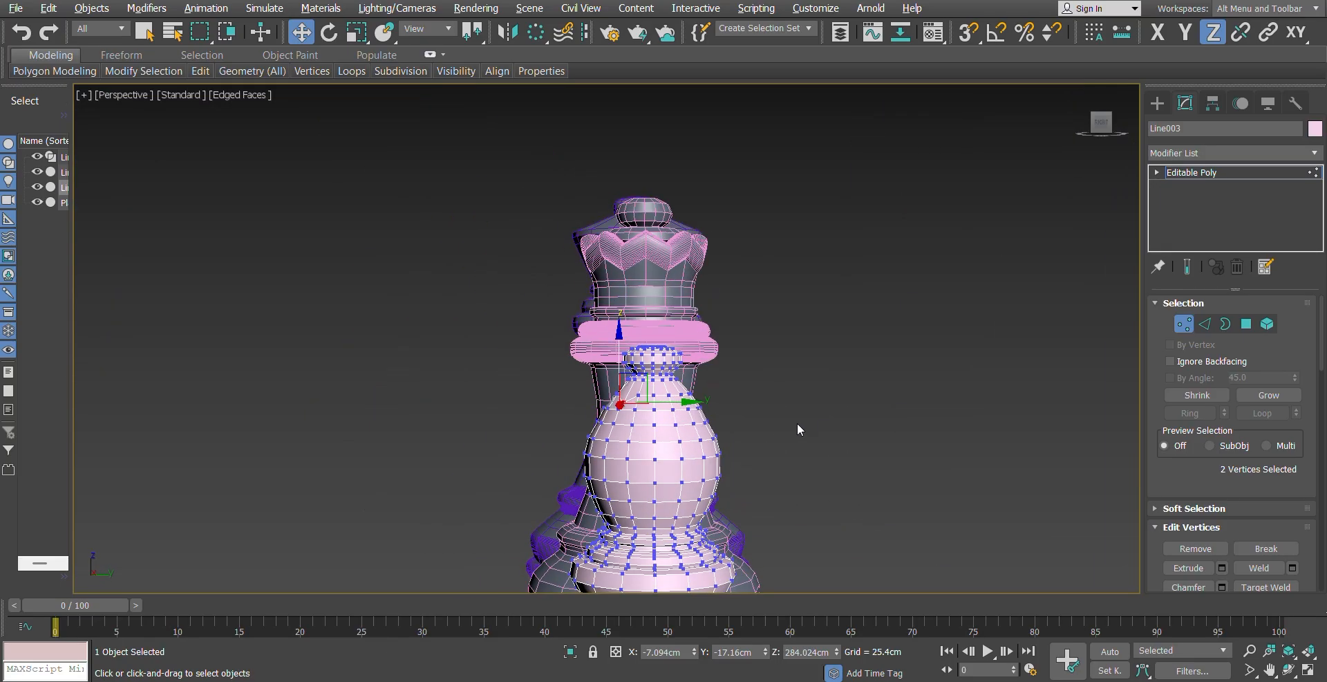
scroll(798, 424, down, 4)
middle_drag(798, 423, 694, 392)
drag(1099, 124, 1109, 125)
scroll(634, 448, up, 5)
scroll(707, 360, down, 3)
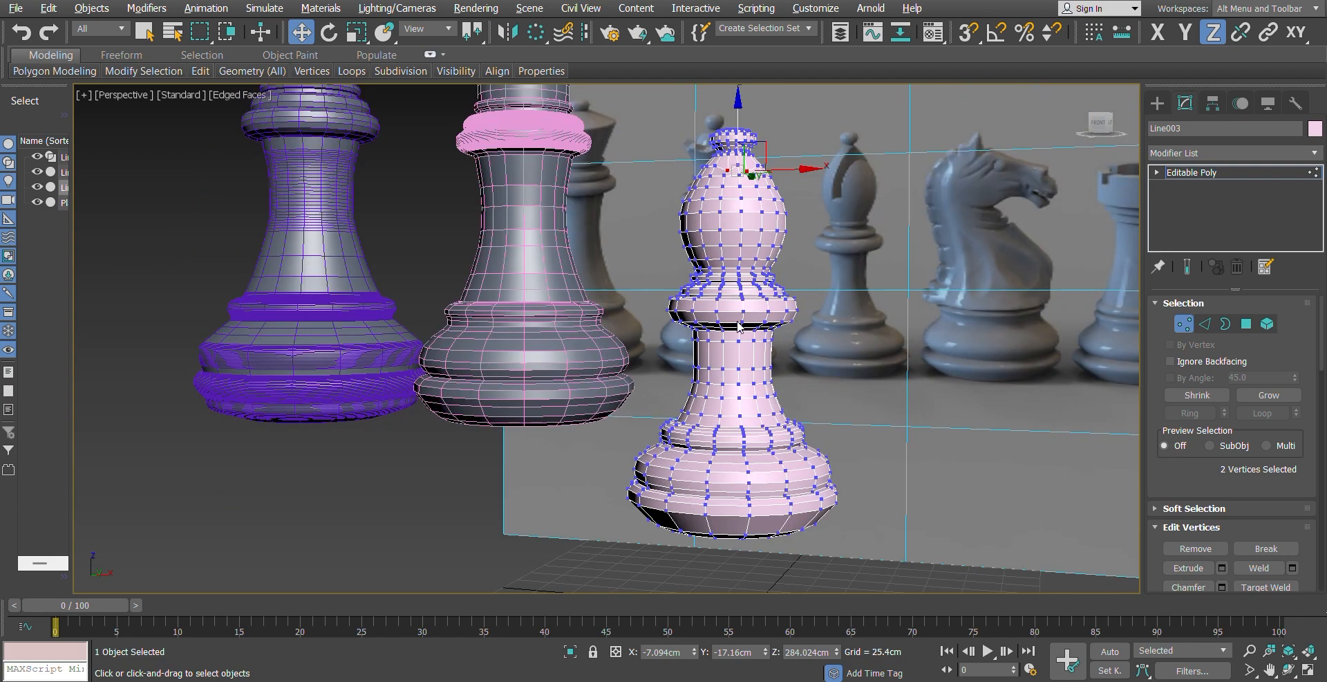
scroll(738, 327, up, 4)
key(ctrl+z)
key(ctrl+z)
key(ctrl+z)
key(ctrl+z)
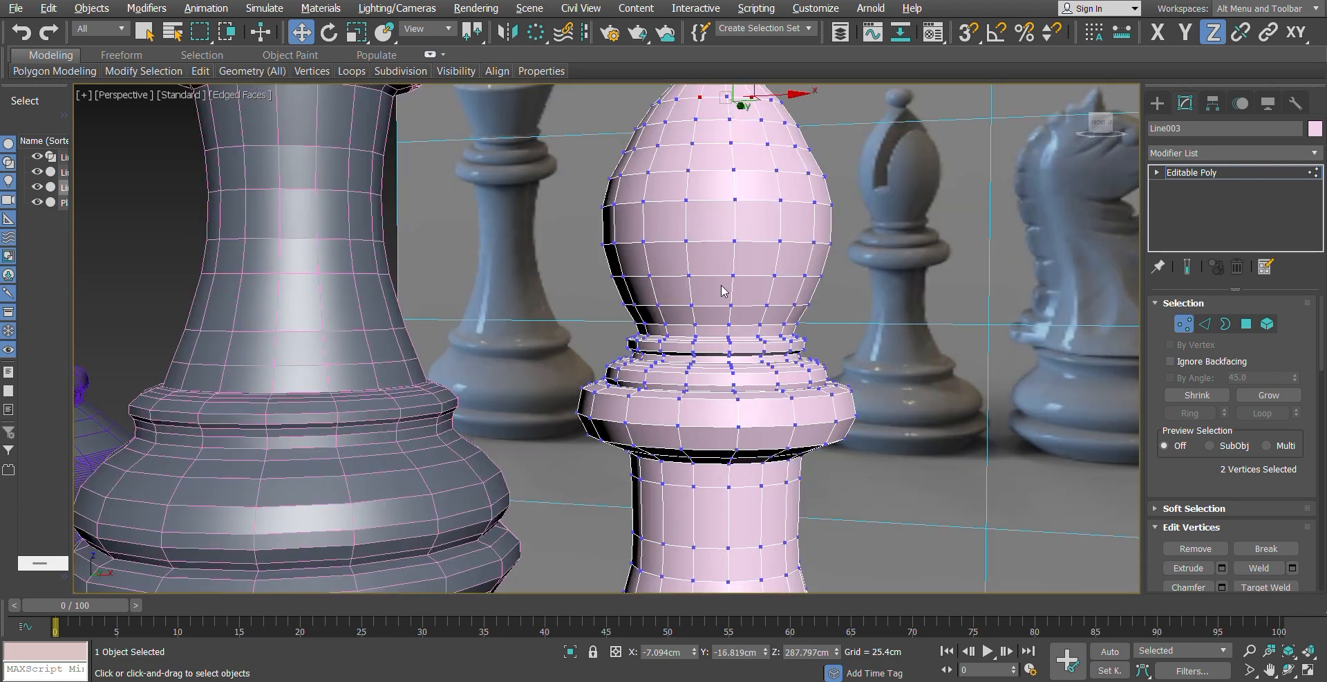
Step: Try extruding the inverted-U selection of 14 head polygons inward by -13.653 cm
drag(1098, 120, 1097, 125)
scroll(773, 305, down, 3)
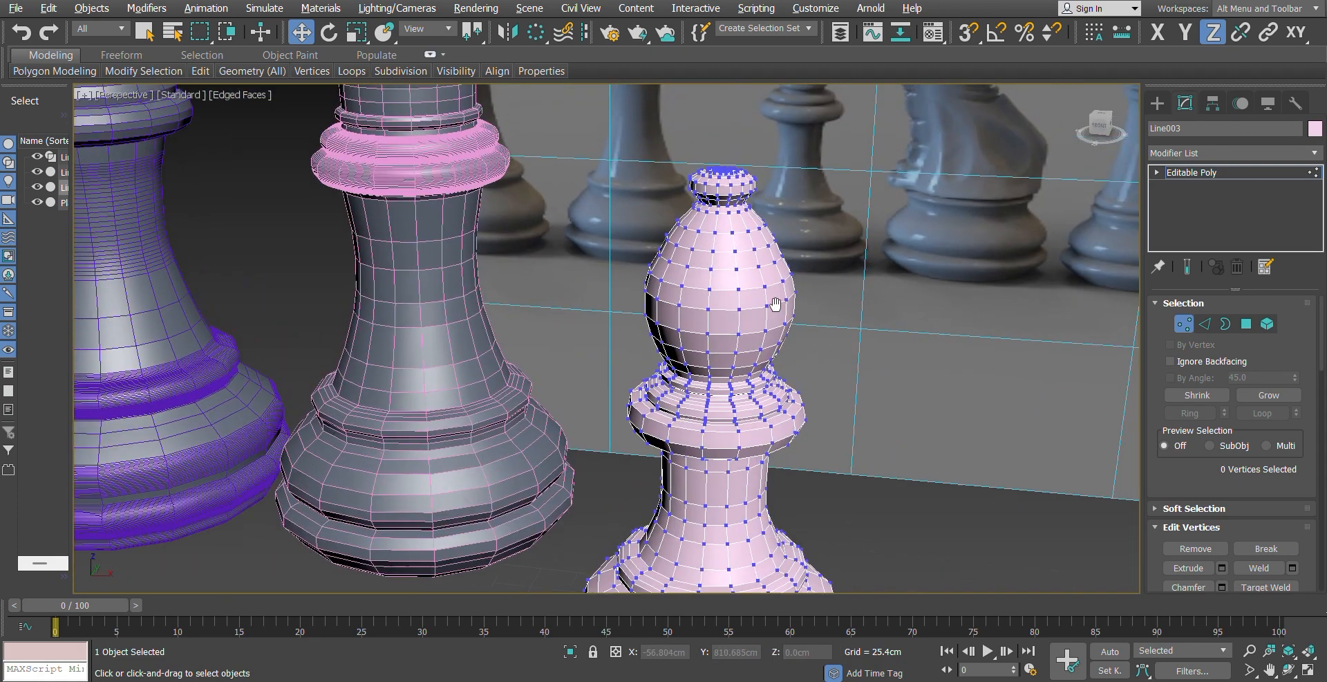
middle_drag(774, 305, 757, 354)
click(1247, 324)
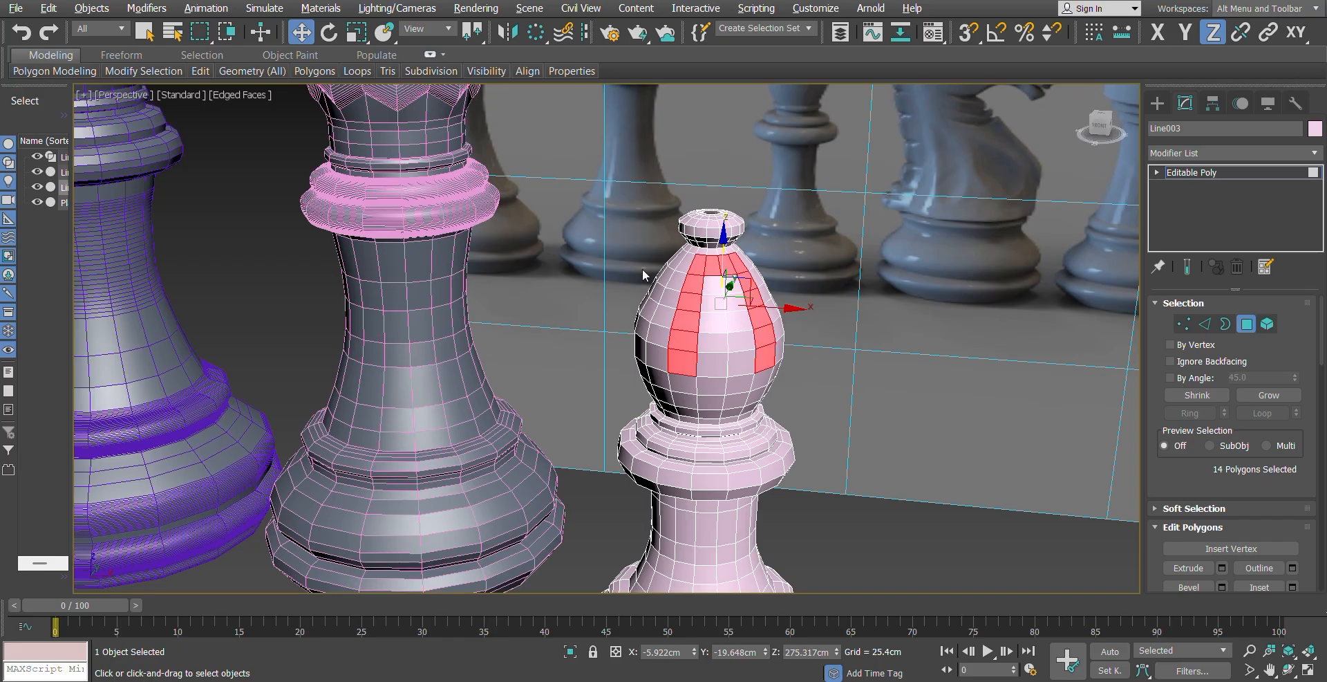
click(1222, 568)
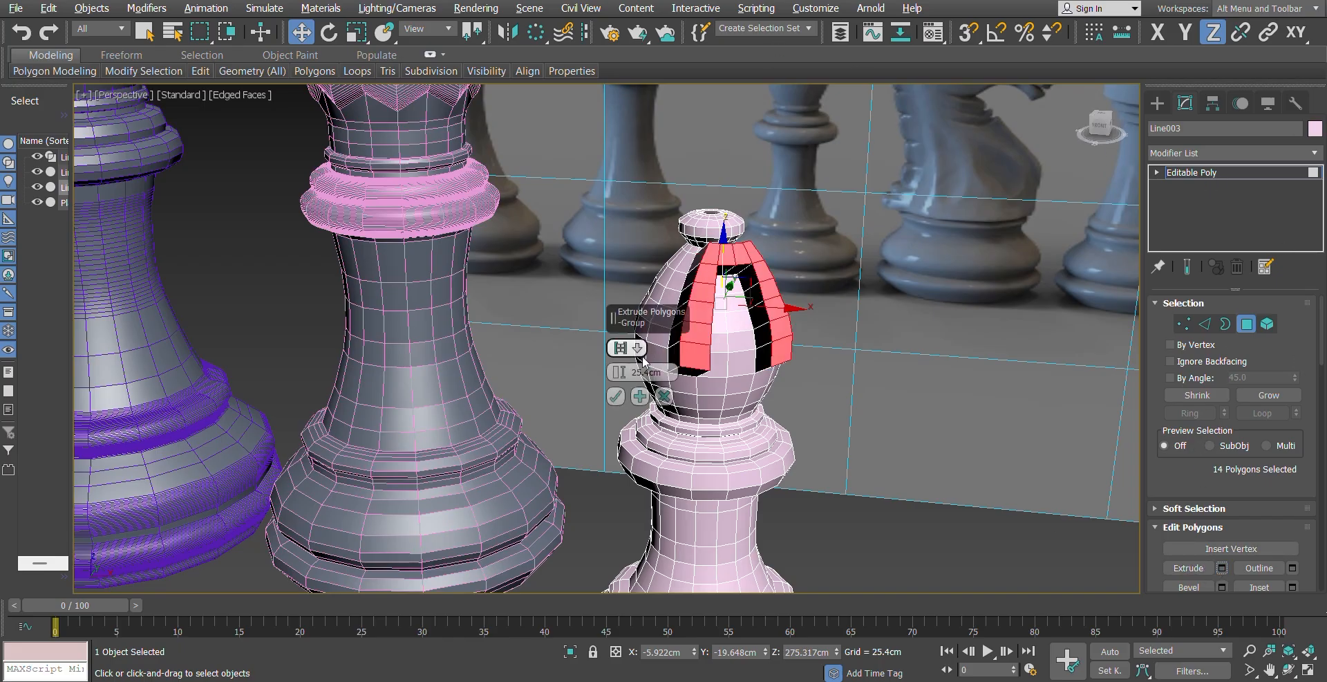
scroll(924, 243, down, 5)
scroll(923, 243, up, 6)
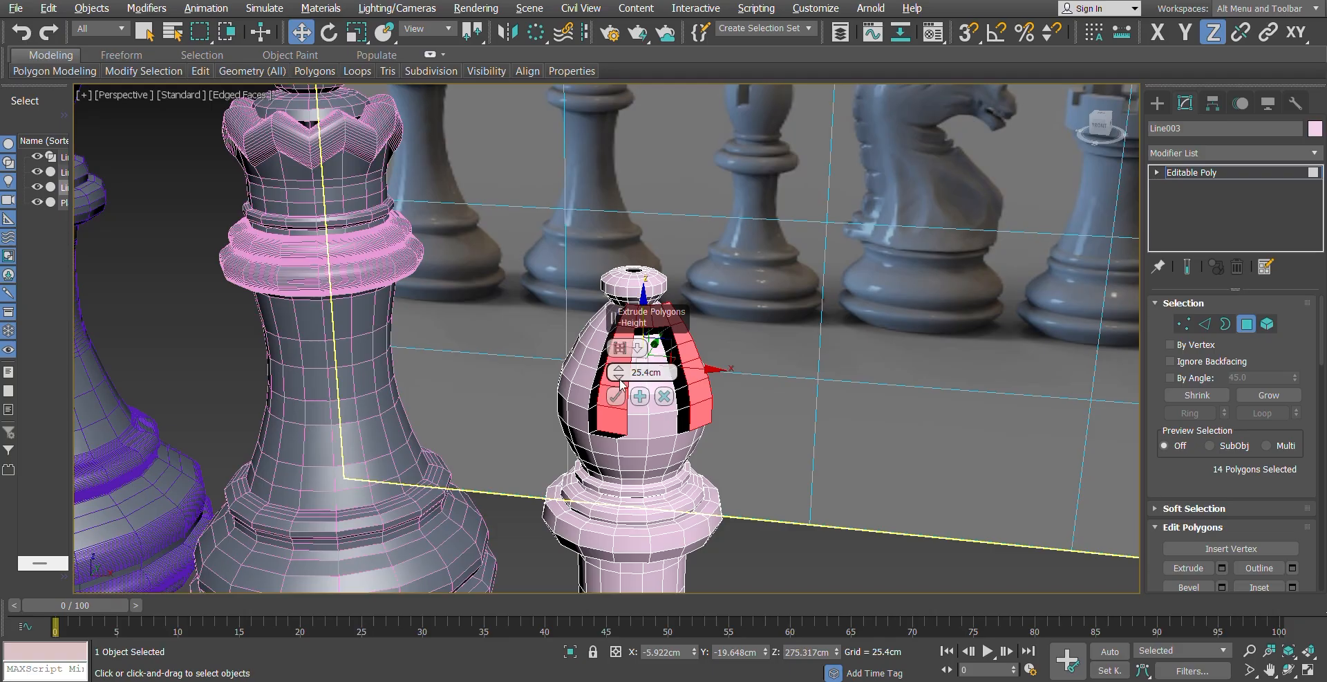
drag(618, 374, 608, 435)
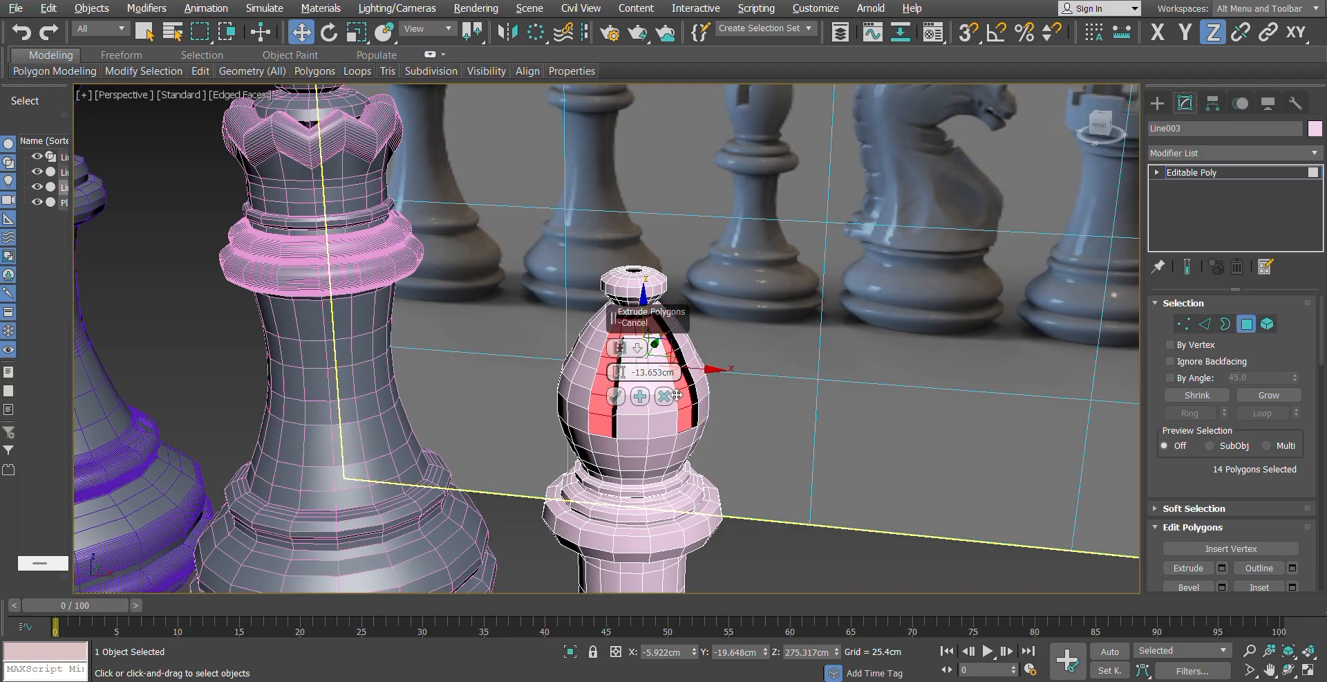
click(615, 396)
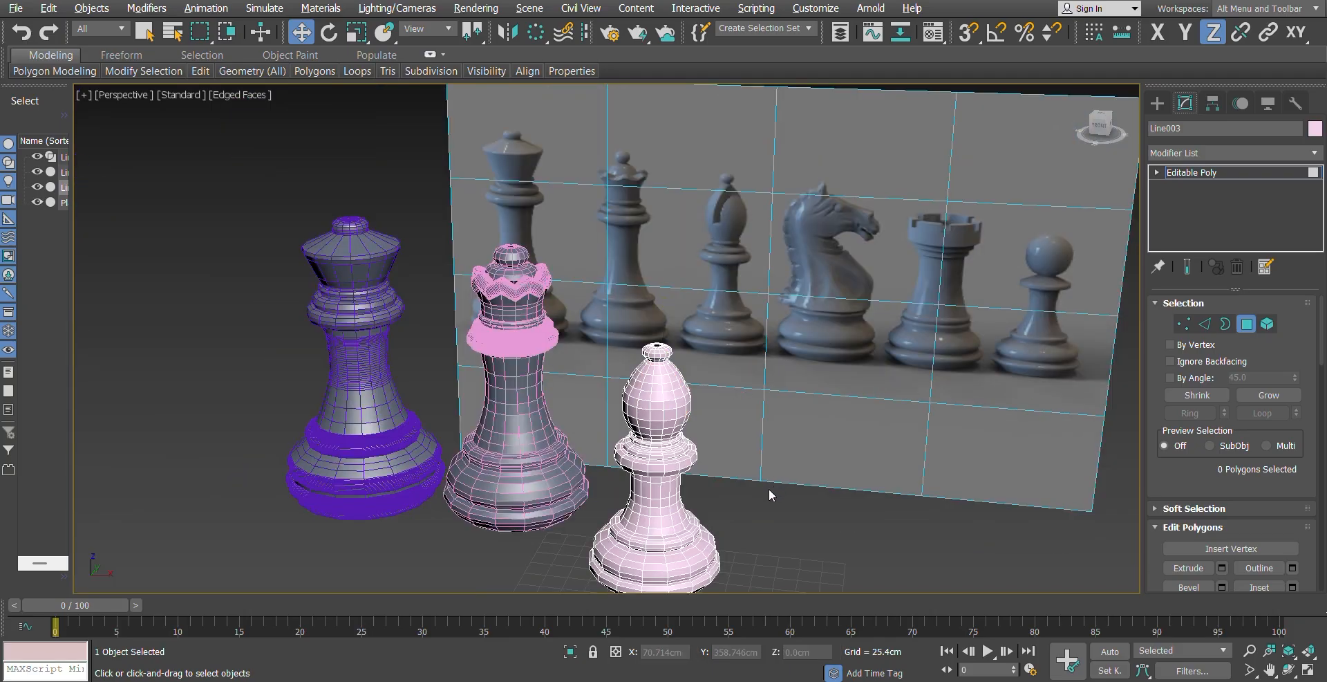
Step: Select four adjacent polygons in the row just below the neck of the bishop's tip
mouse_move(1104, 128)
mouse_down()
mouse_move(1105, 110)
mouse_move(1103, 125)
mouse_up()
scroll(647, 323, up, 5)
scroll(647, 324, down, 3)
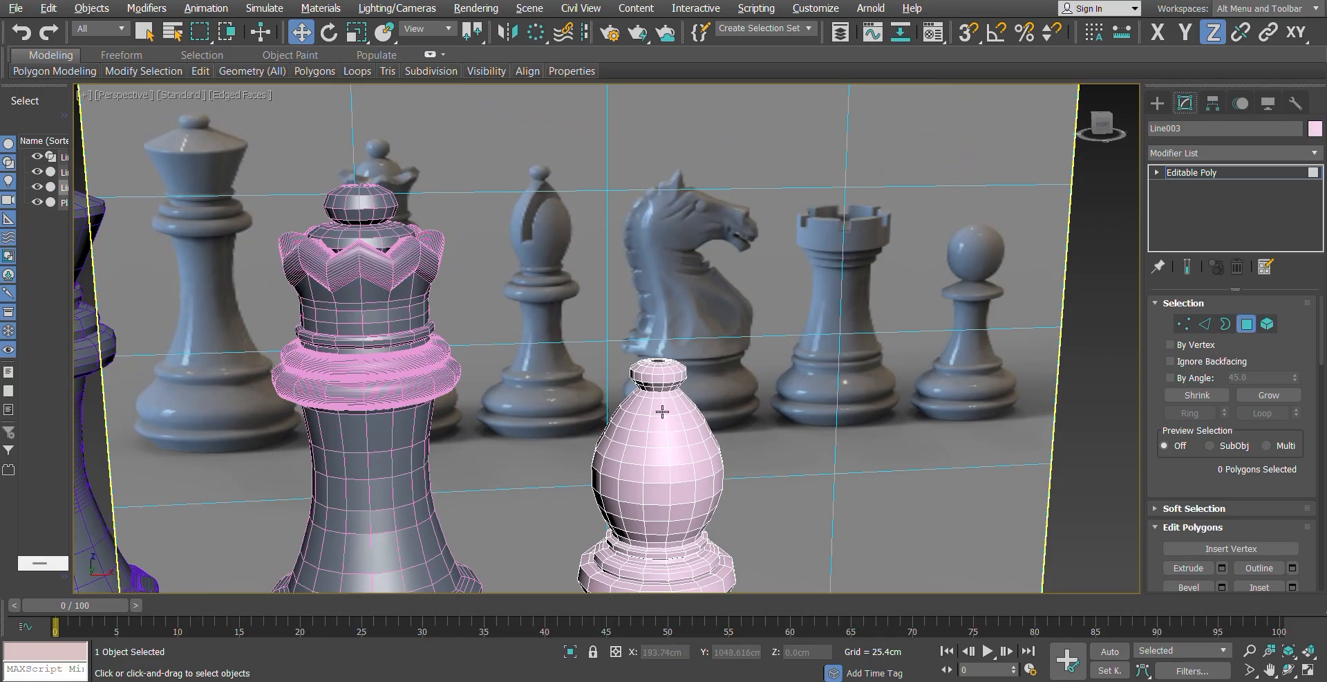
scroll(662, 411, up, 3)
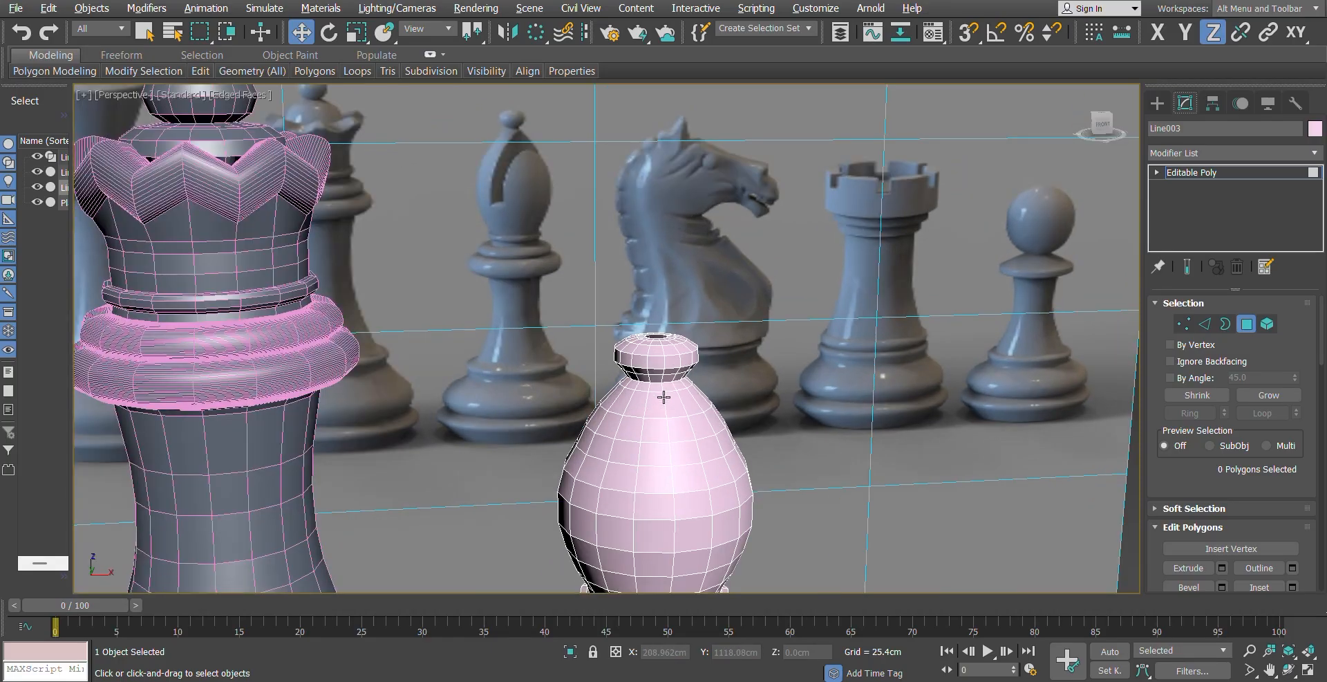
click(668, 399)
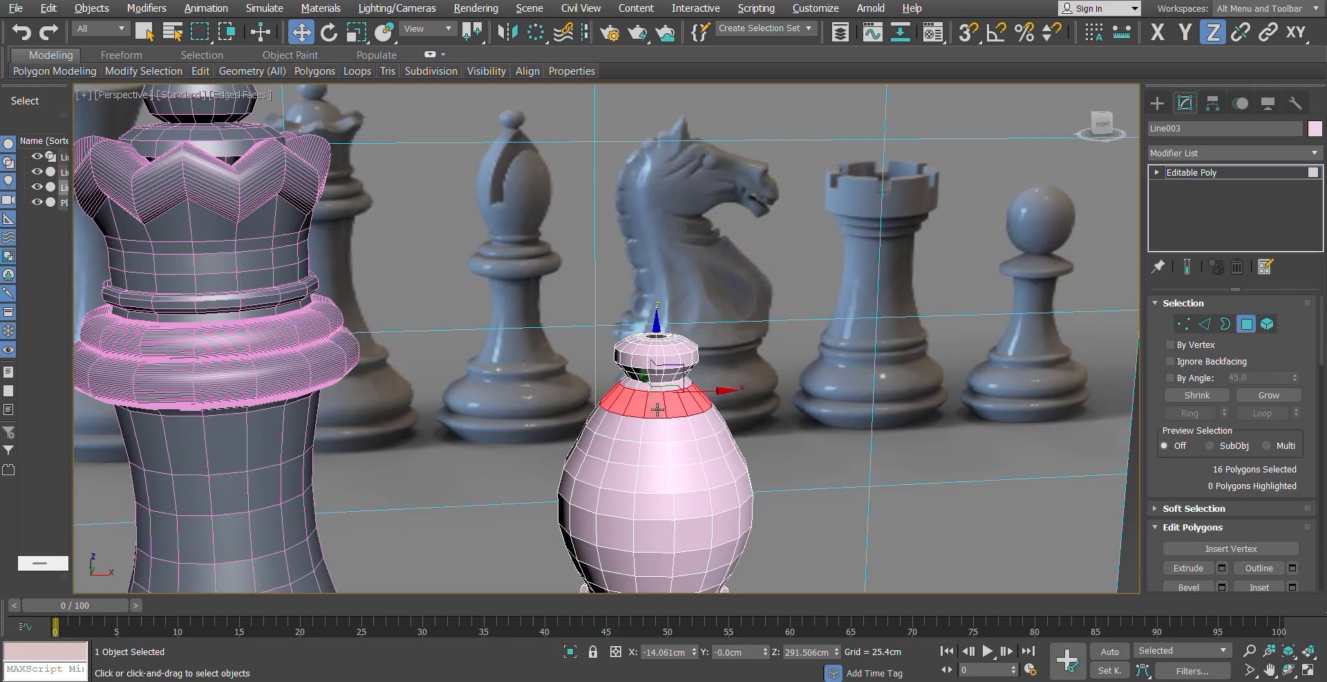
ctrl+click(657, 409)
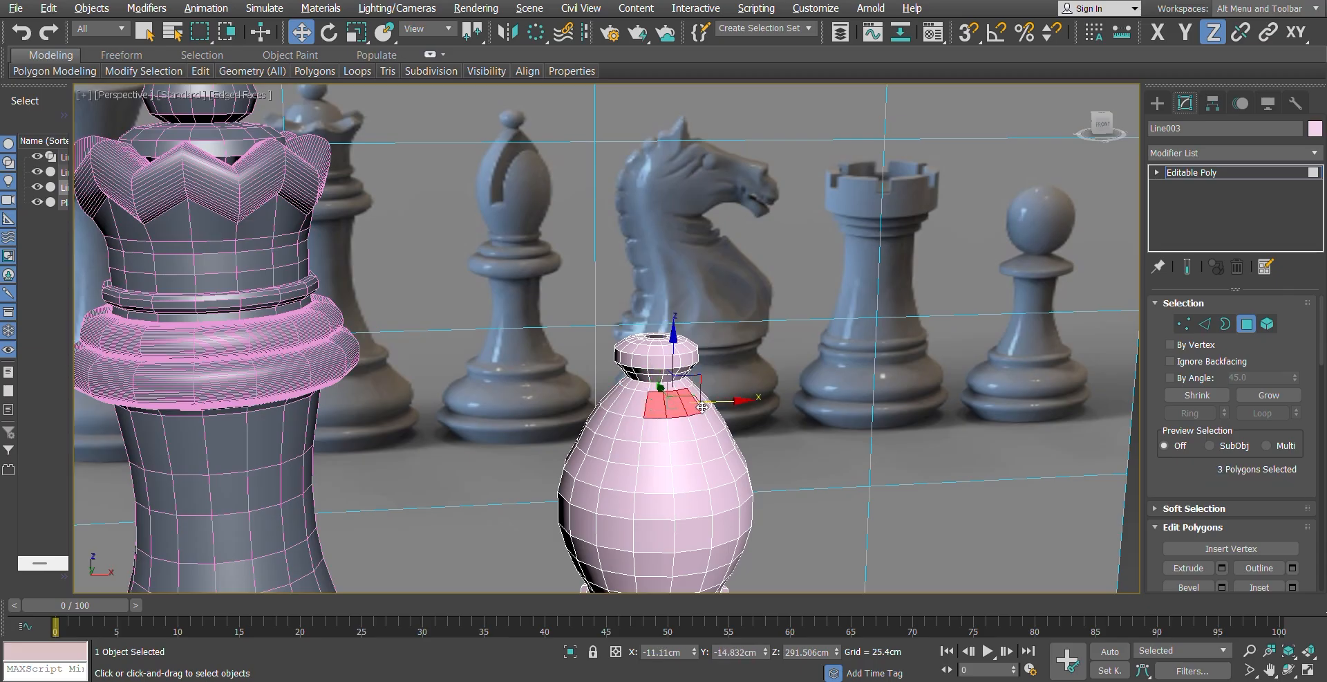
ctrl+click(695, 408)
ctrl+click(643, 405)
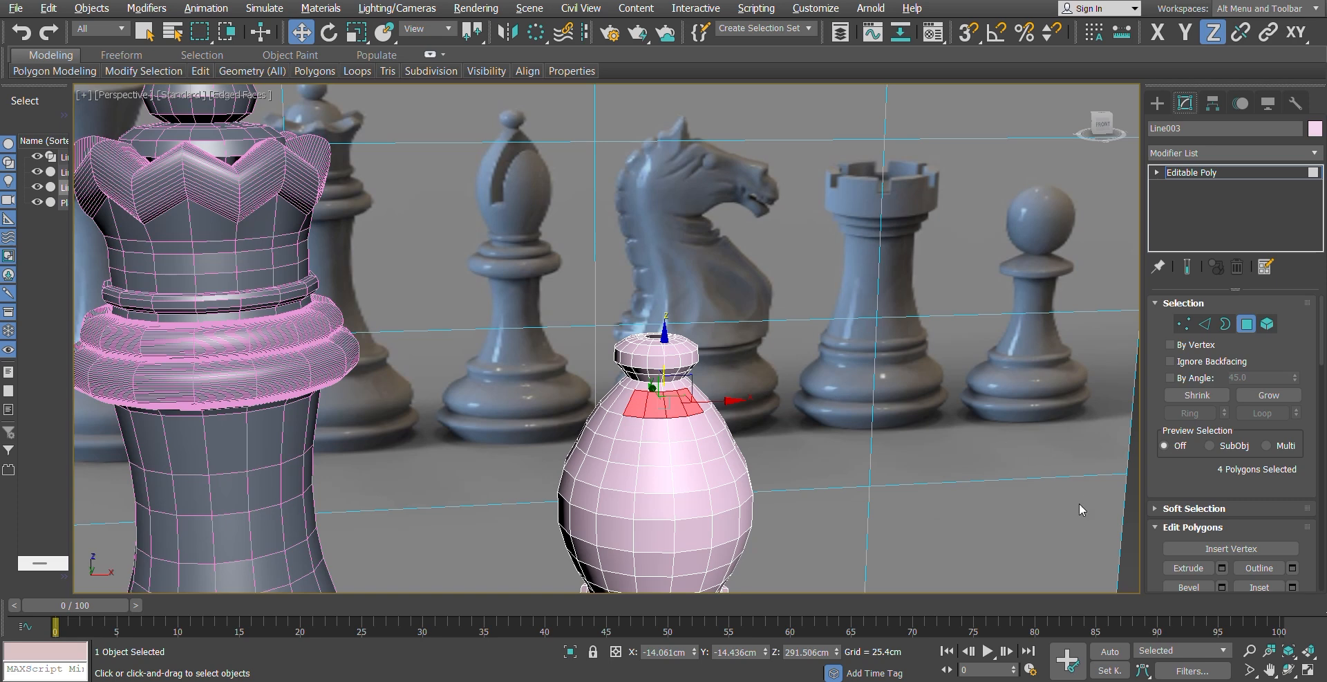
Step: Extrude the four selected polygons inward by -68.272 cm to cut a slot into the bishop's head
click(1223, 567)
drag(614, 374, 617, 427)
drag(623, 473, 628, 505)
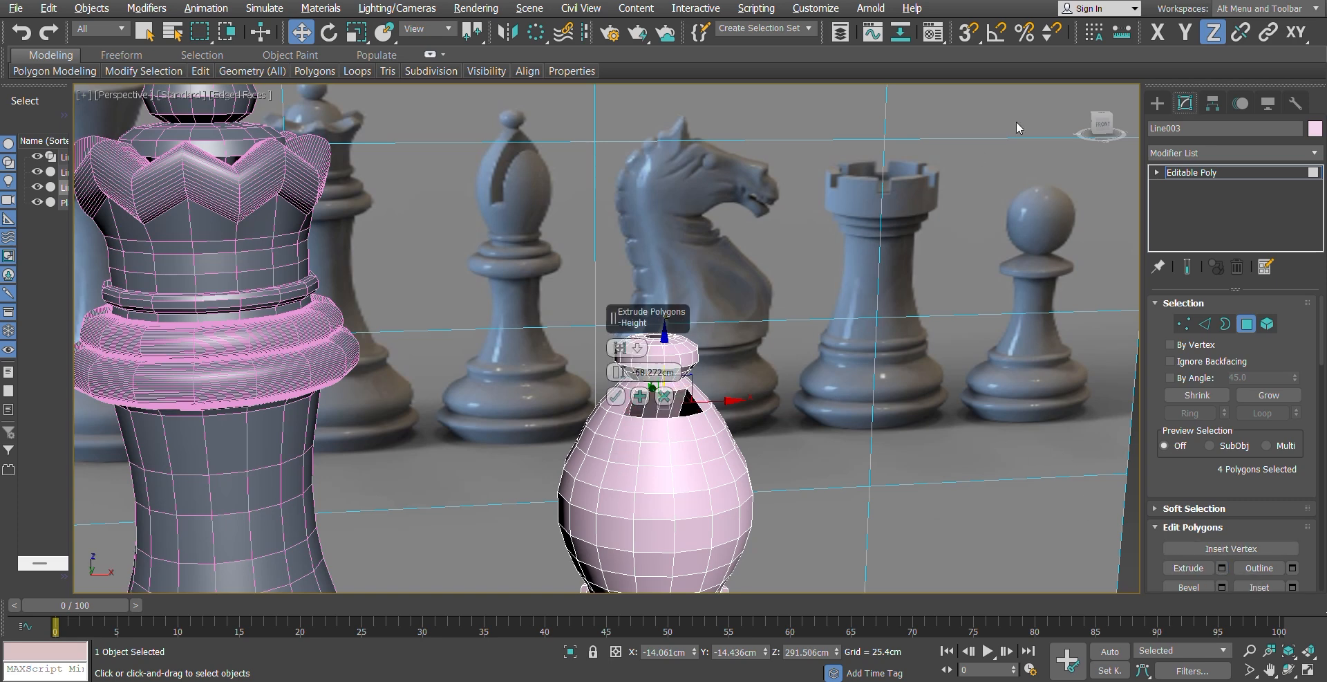
drag(1102, 126, 1109, 152)
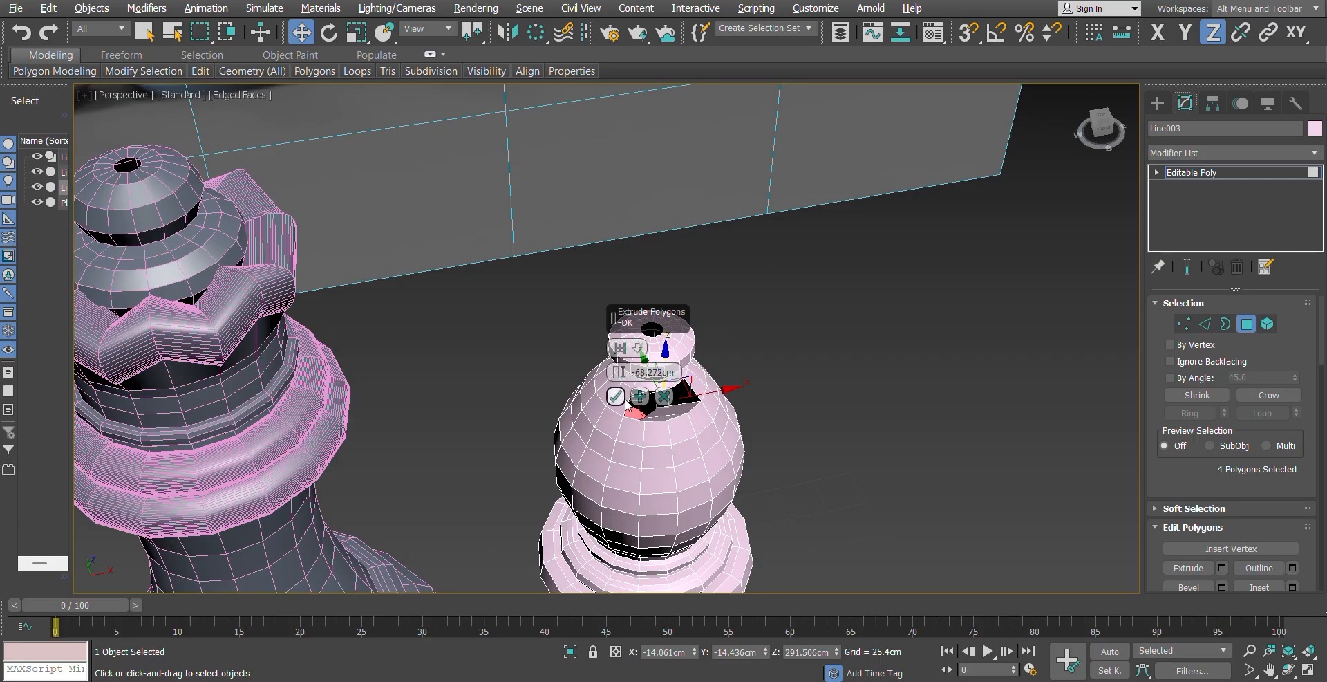
click(615, 395)
Step: Move the extruded polygons inside the head along Y to about -3.32 cm
drag(607, 367, 626, 437)
scroll(421, 263, down, 9)
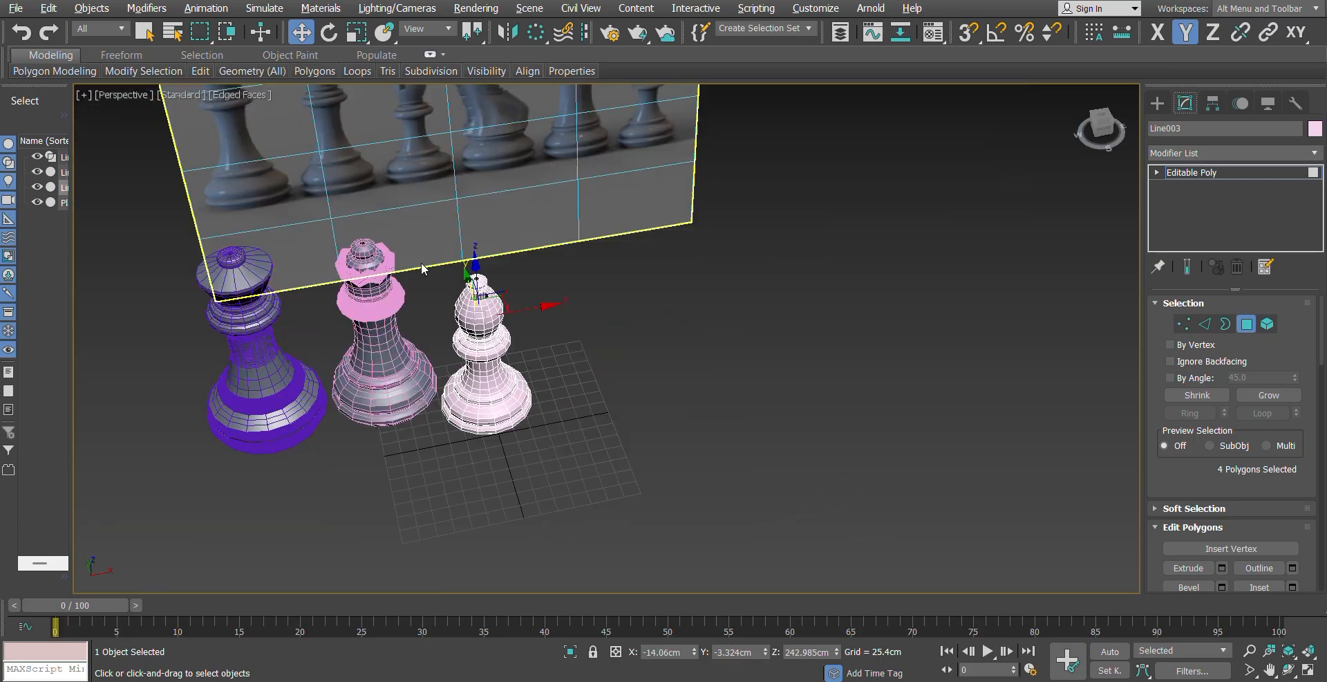
middle_drag(504, 209, 595, 330)
scroll(595, 329, up, 4)
scroll(611, 344, down, 3)
key(z)
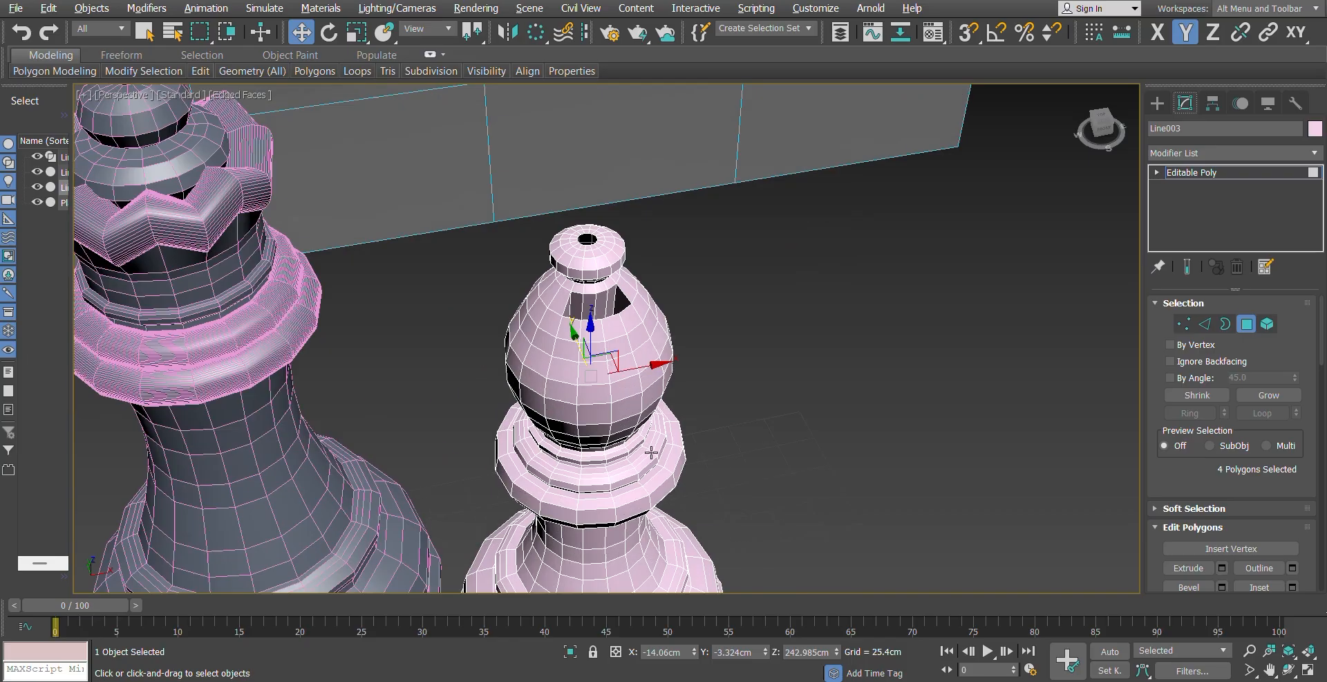
Step: Shift the slot's inner polygons along Y to about -10.5 cm and keep them selected
drag(1104, 129, 1107, 148)
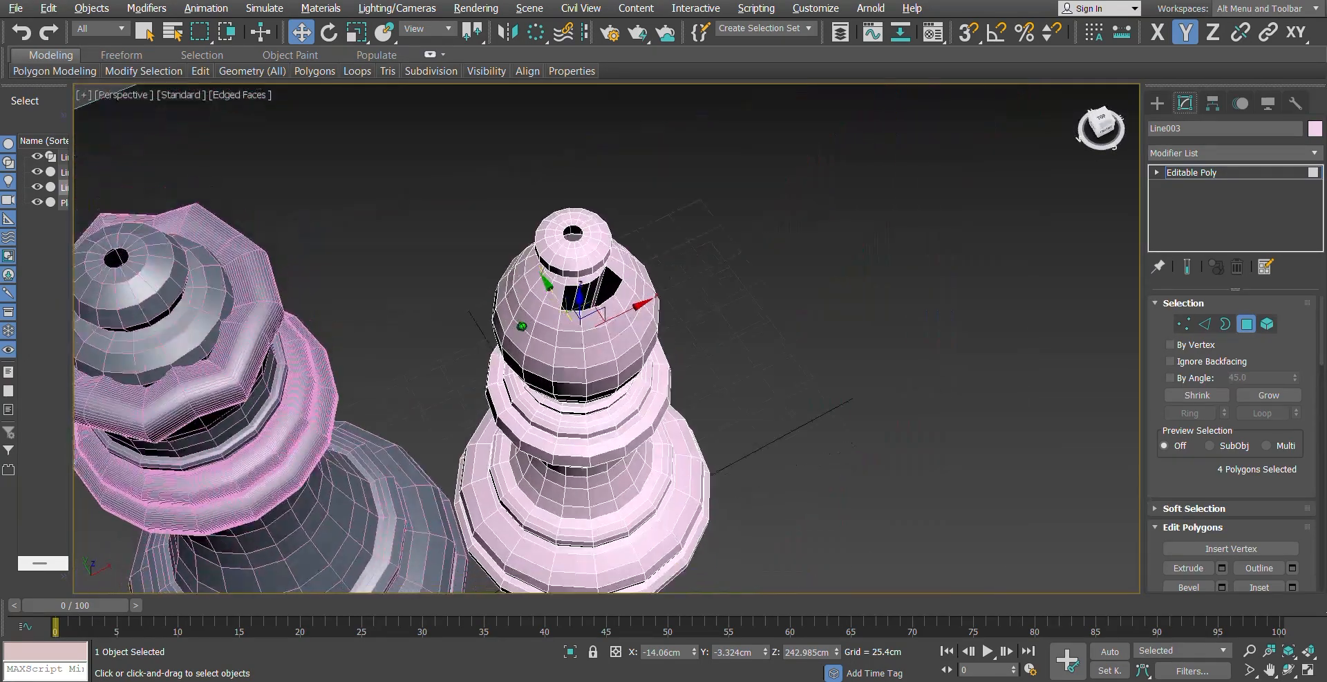
drag(1104, 131, 1106, 154)
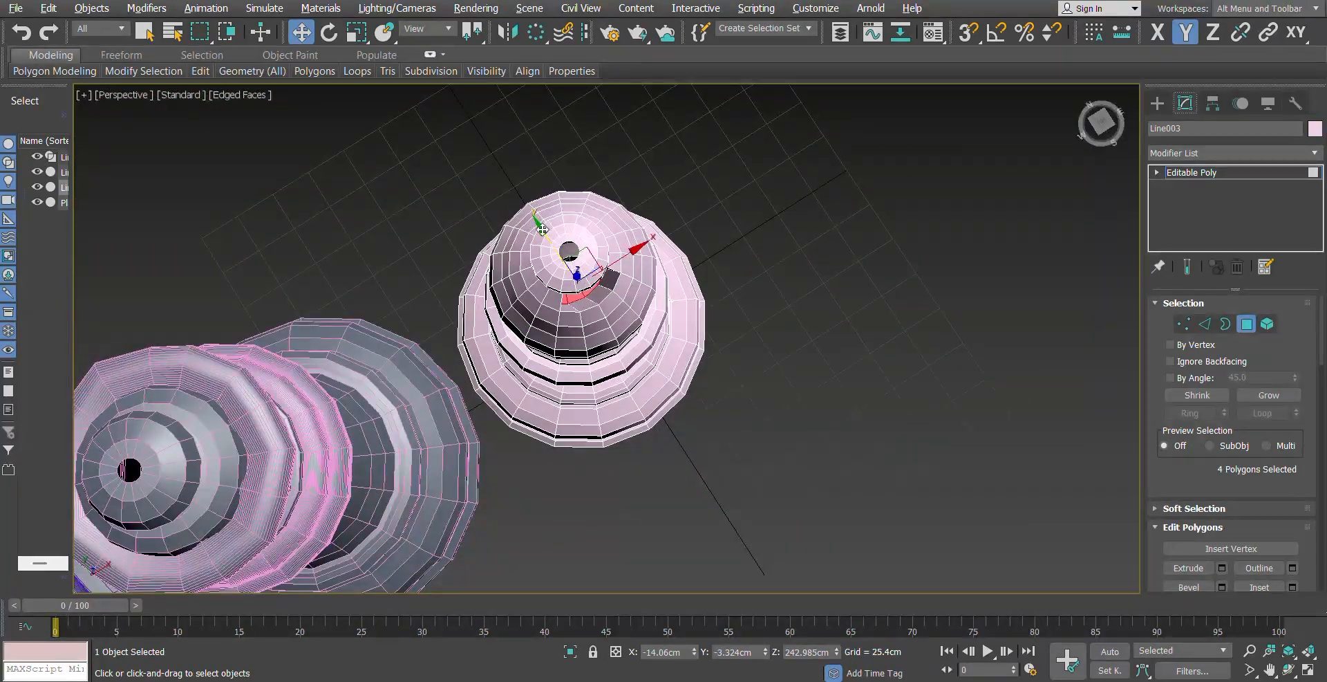
mouse_move(543, 230)
mouse_down()
mouse_move(551, 258)
mouse_move(549, 246)
mouse_up()
click(1076, 87)
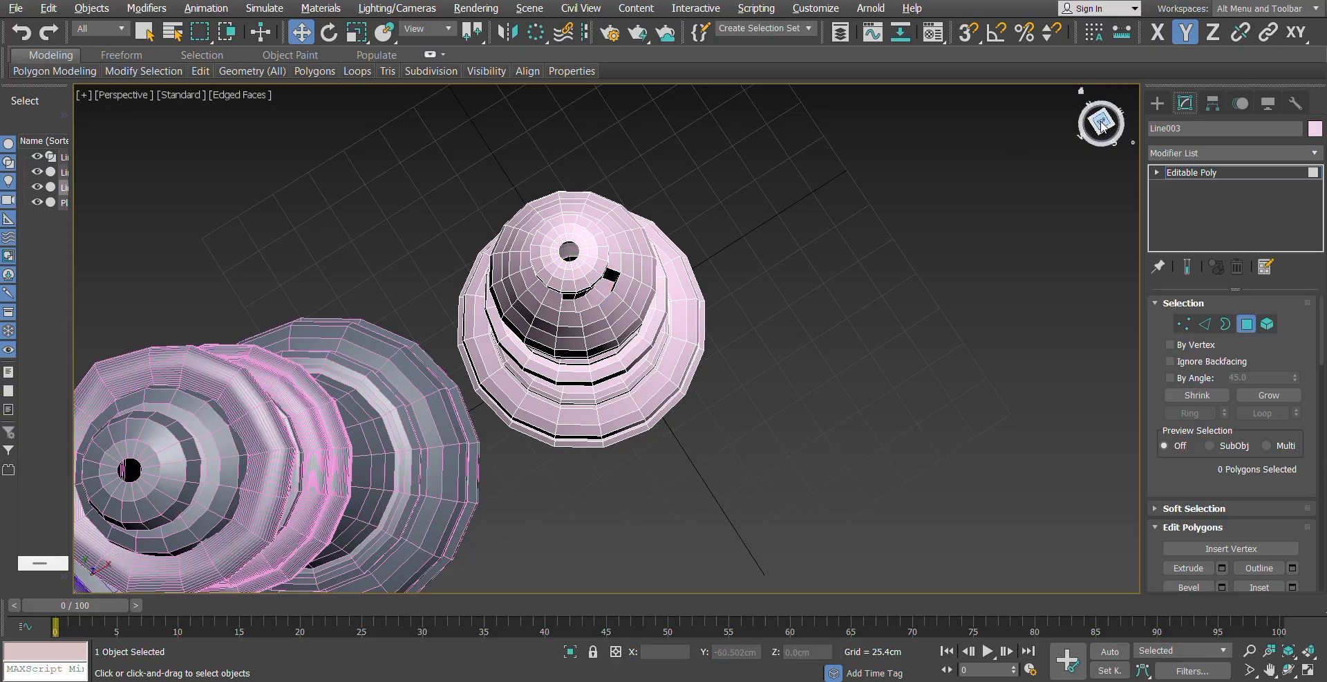
key(ctrl+z)
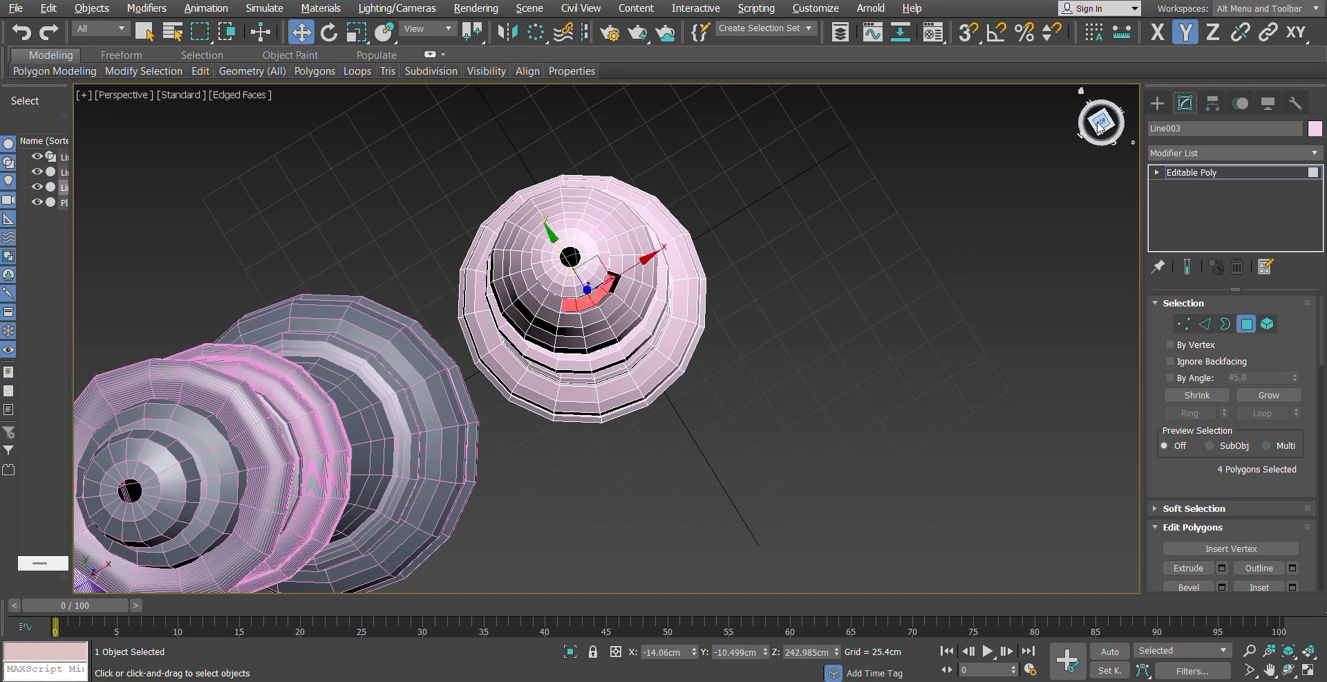
Step: Scale the four polygons at the slot's inner end along X and check the bishop against the reference
drag(1100, 127, 746, 340)
key(r)
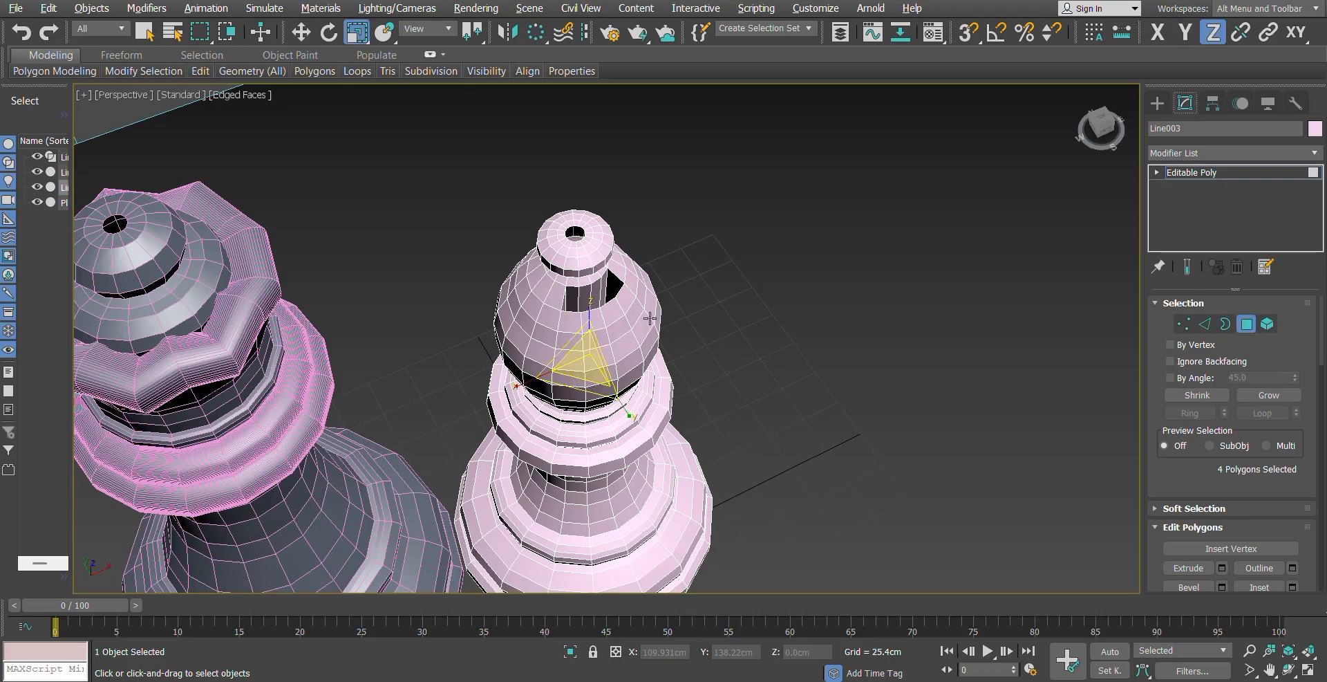
mouse_move(722, 237)
mouse_down()
mouse_move(652, 298)
mouse_move(708, 249)
mouse_up()
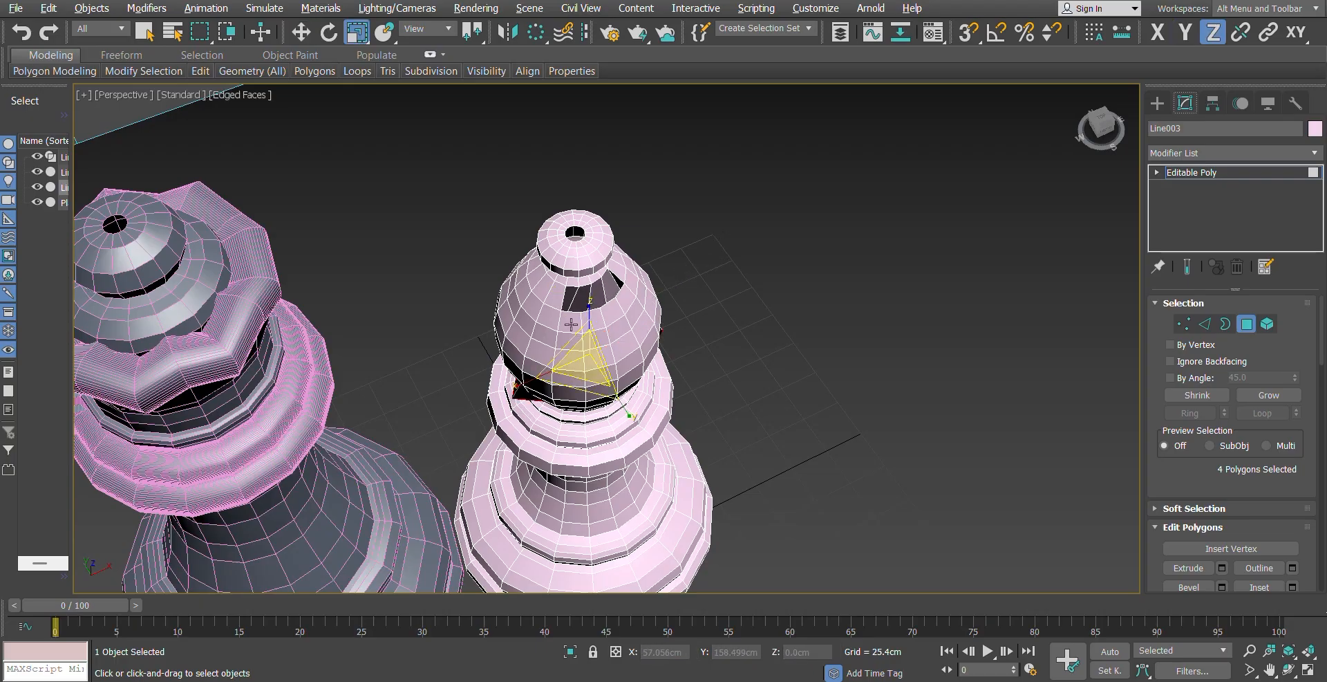
key(F5)
drag(536, 377, 559, 363)
click(549, 364)
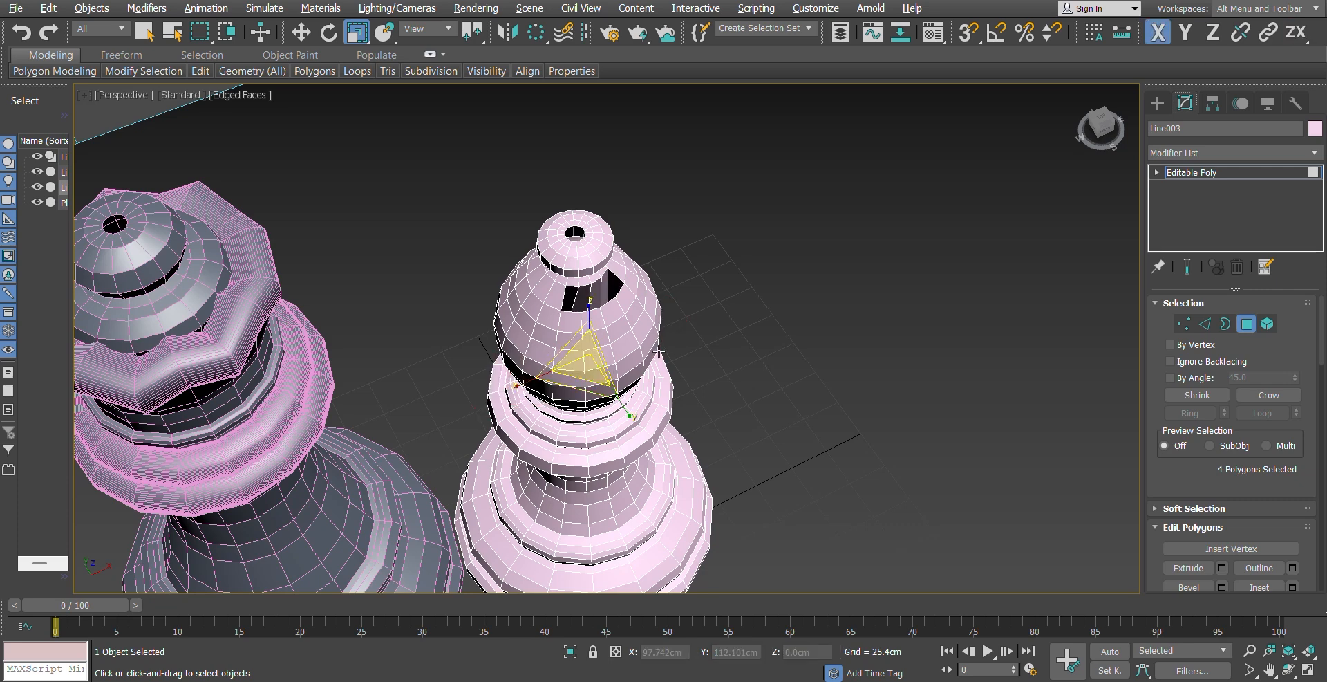
scroll(653, 353, down, 5)
drag(1110, 137, 1098, 134)
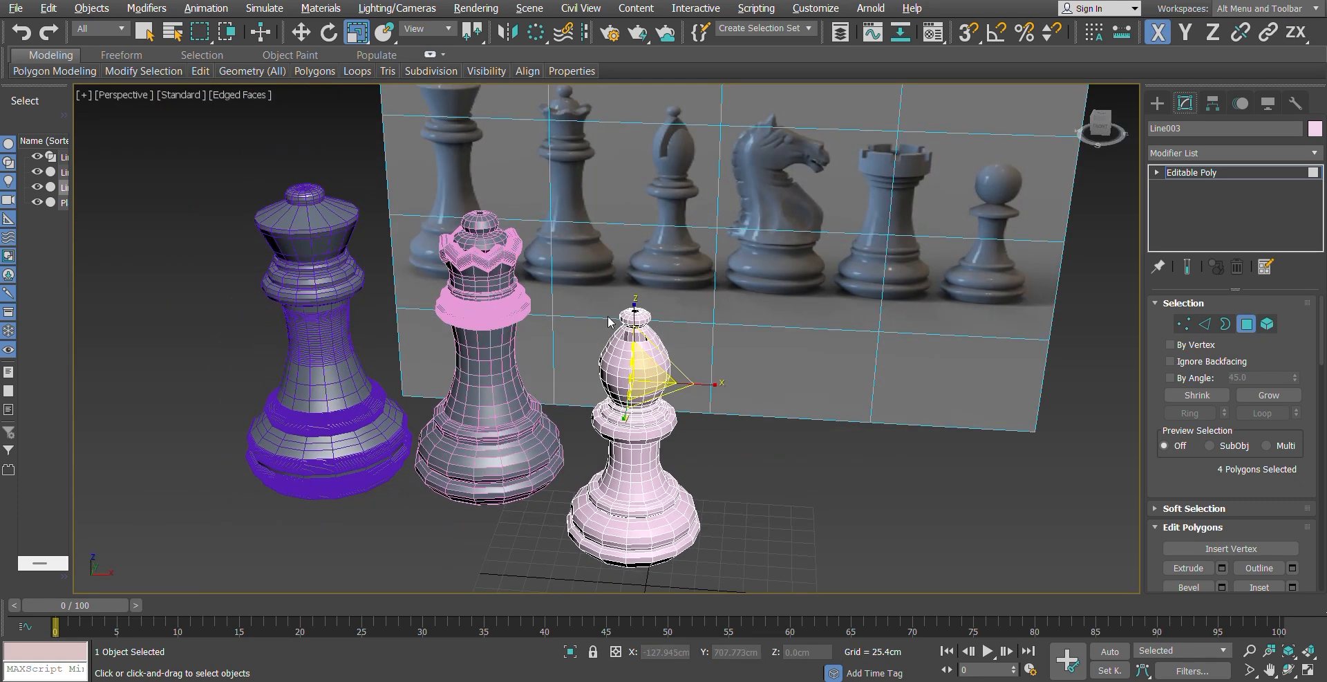
Step: Clear the slot polygon selection, leave polygon editing and deselect the bishop to check its head against the reference
click(746, 438)
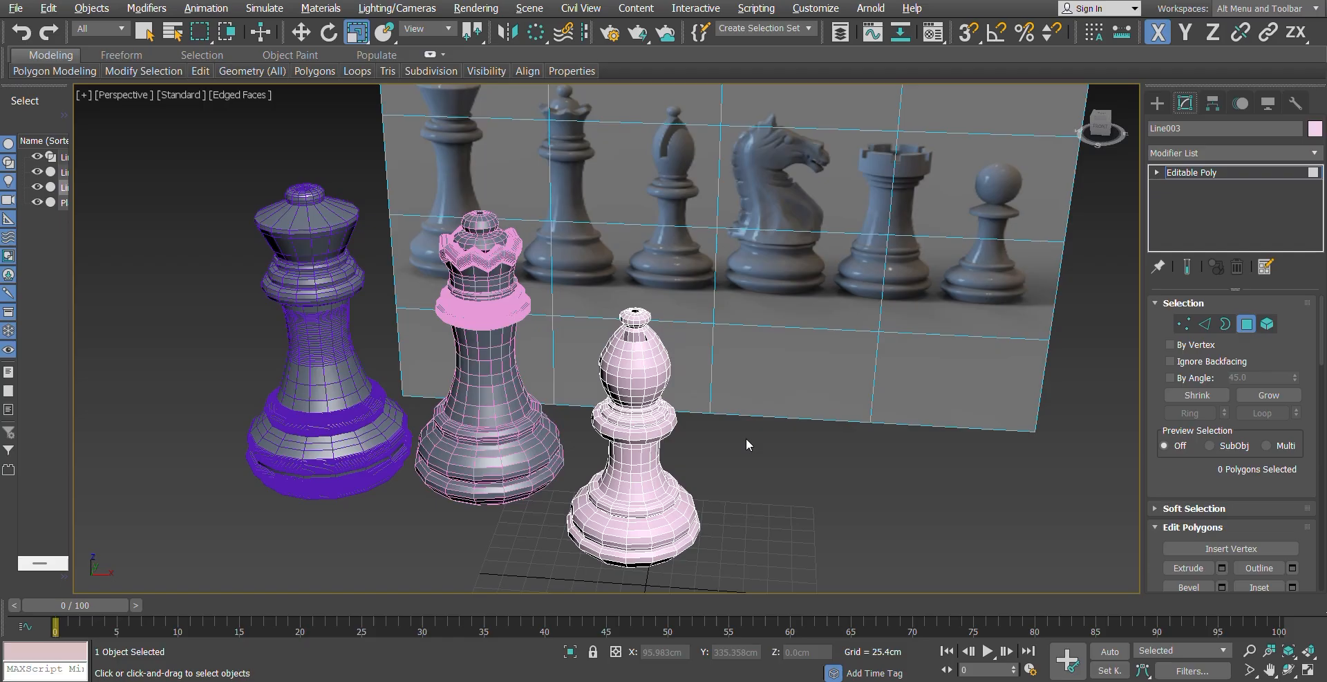
click(1248, 326)
click(990, 437)
click(620, 369)
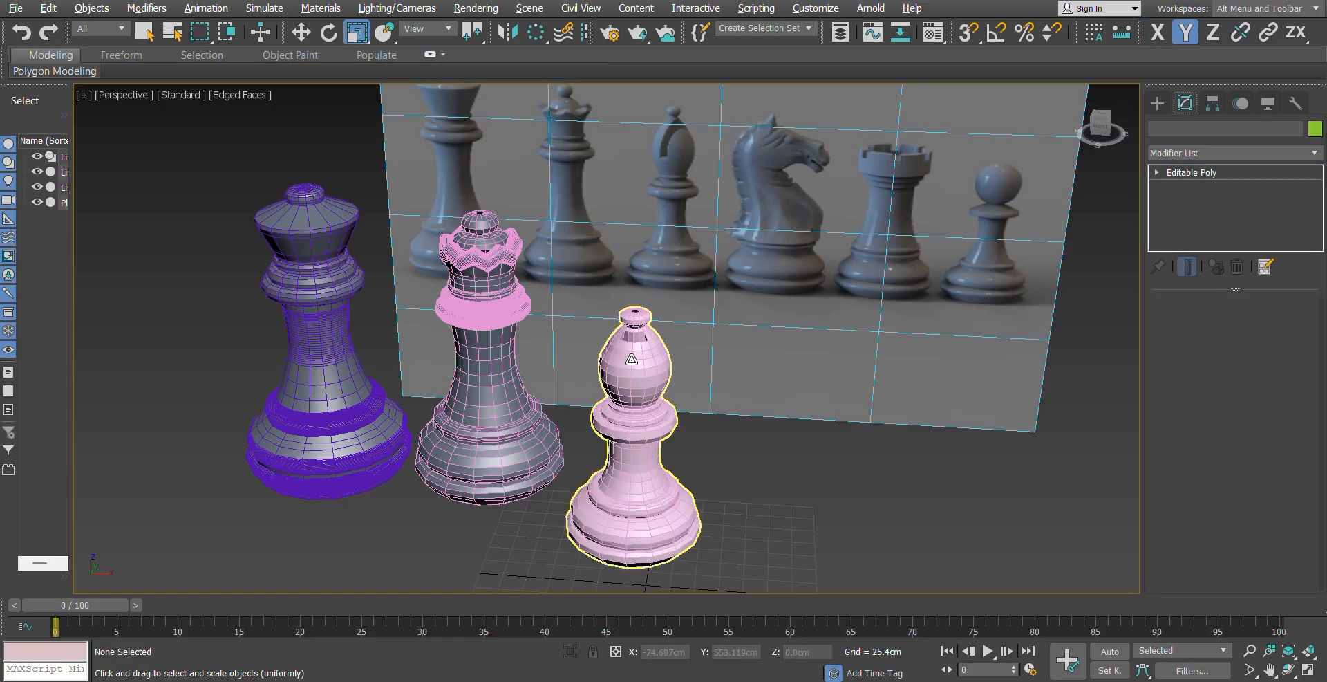
click(773, 437)
scroll(649, 369, down, 5)
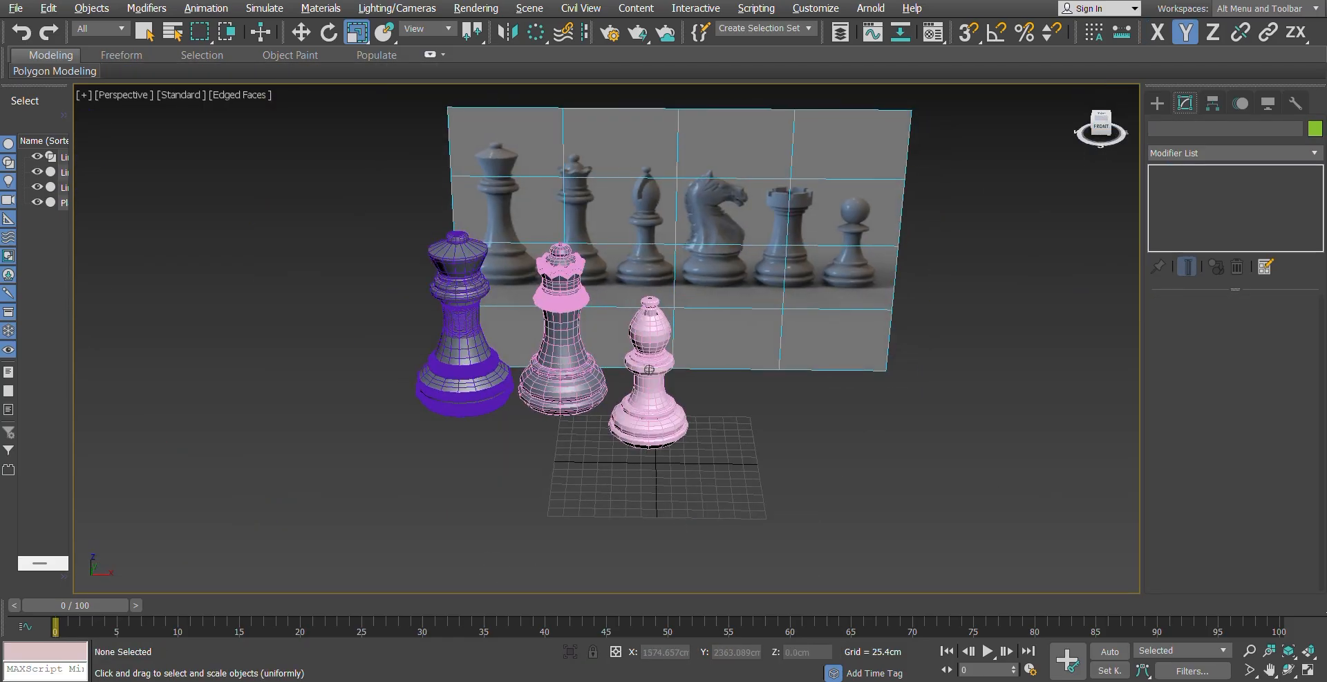
mouse_move(650, 369)
alt+middle_down()
mouse_move(649, 325)
mouse_move(611, 366)
mouse_move(646, 222)
mouse_move(595, 370)
mouse_move(677, 359)
mouse_move(672, 325)
mouse_move(662, 353)
alt+middle_up()
scroll(662, 353, up, 5)
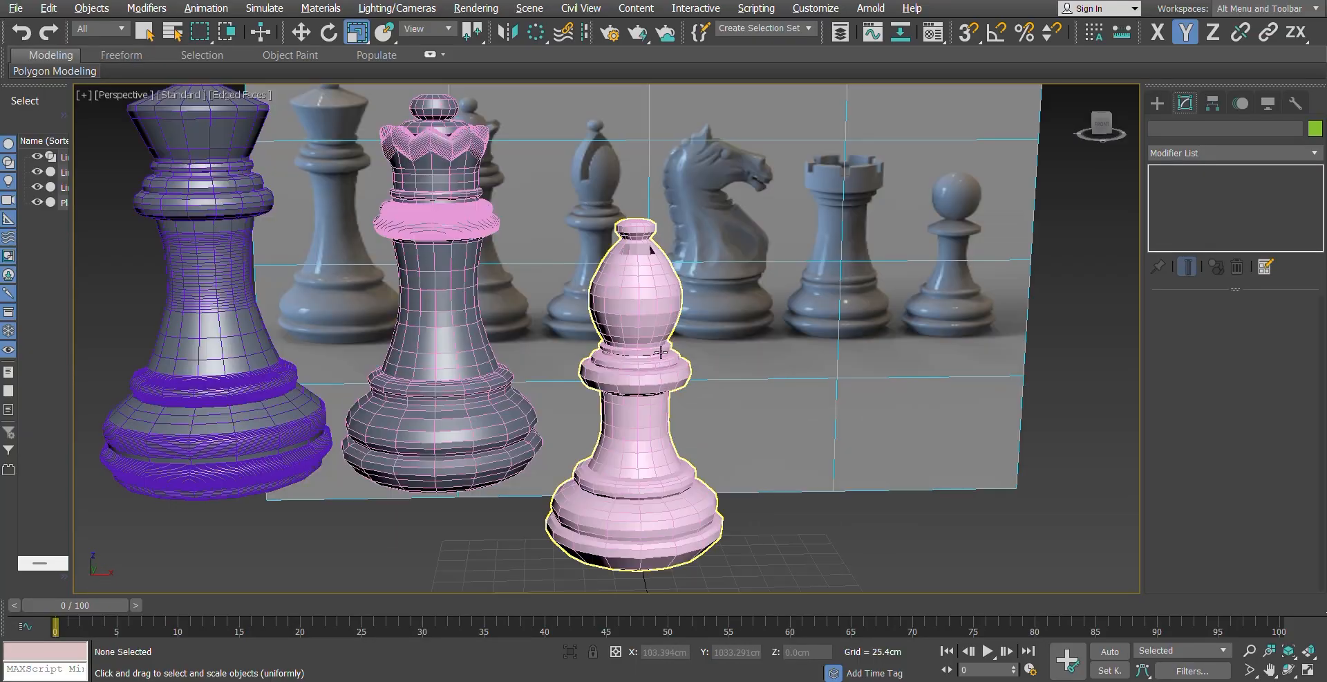
scroll(662, 353, down, 4)
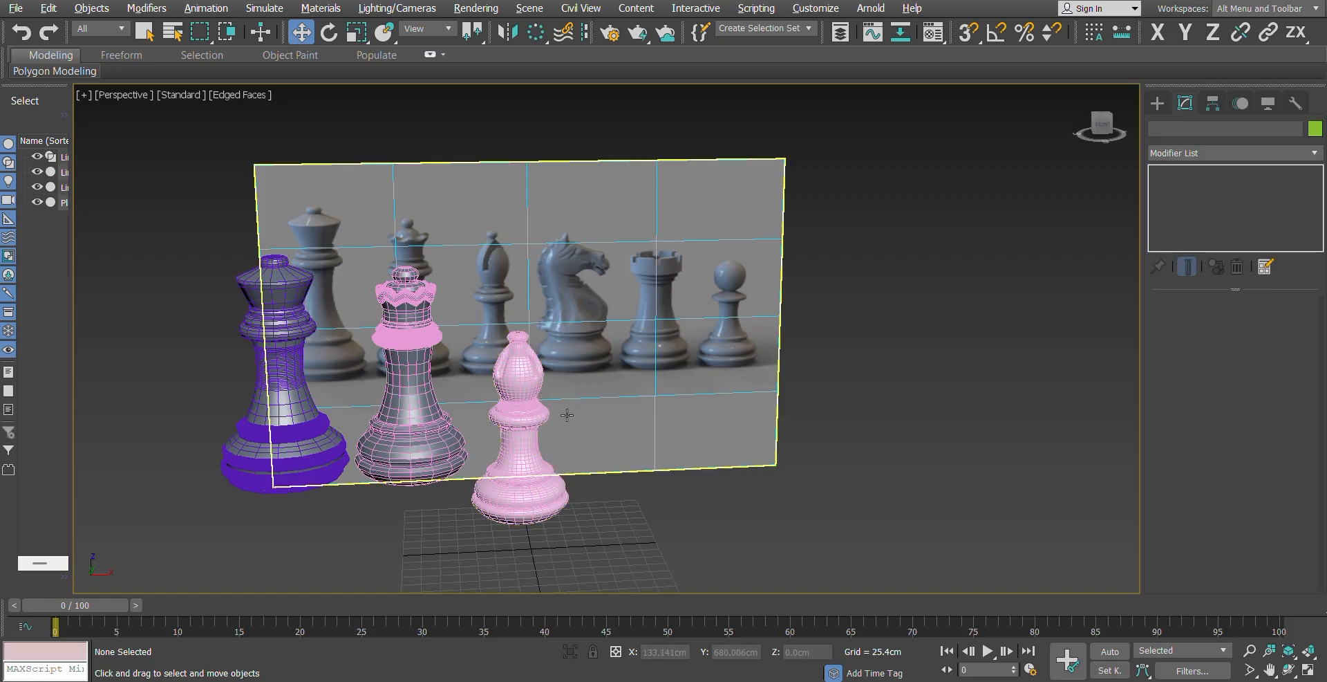
Step: Switch off the bishop's TurboSmooth effect and show the pieces with default shading without edged faces
click(526, 414)
click(1156, 171)
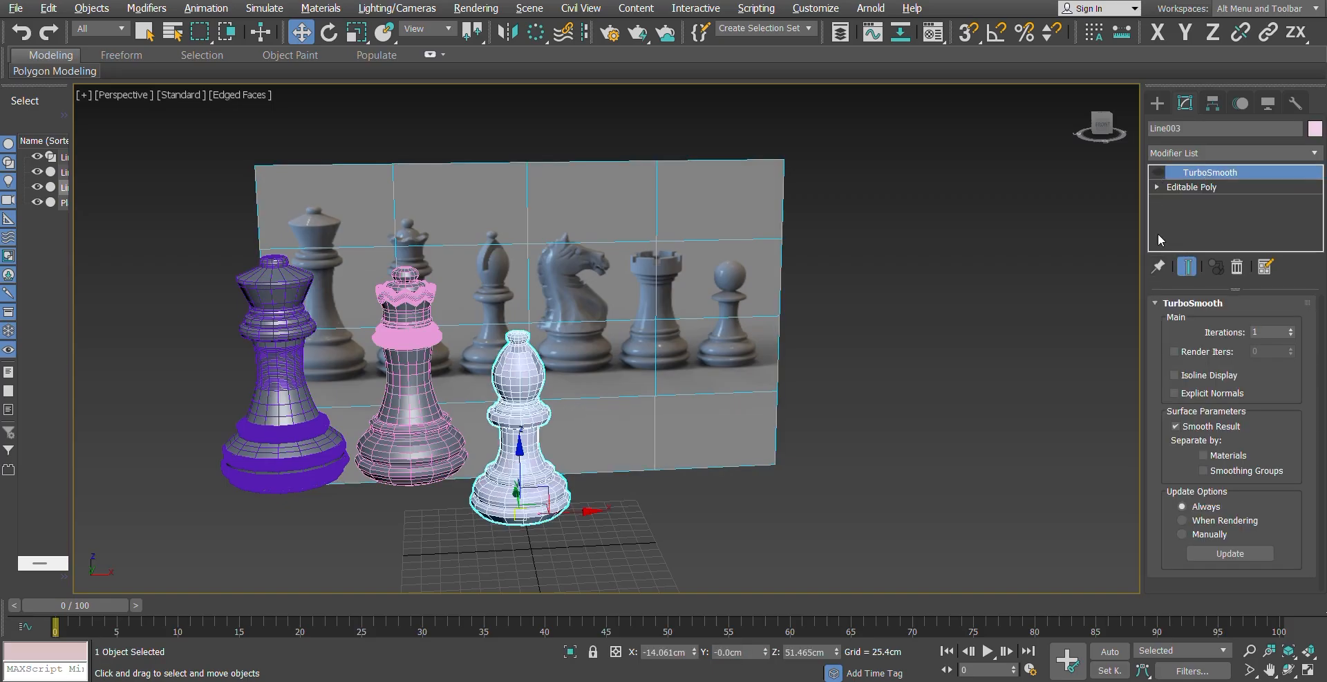
click(621, 527)
click(519, 420)
key(F4)
click(922, 506)
Step: Compare the shaded pieces with the reference image and bring the reference pawn up close in the Front view
mouse_move(1106, 126)
mouse_down()
mouse_move(1106, 110)
mouse_move(1123, 130)
mouse_move(1106, 131)
mouse_up()
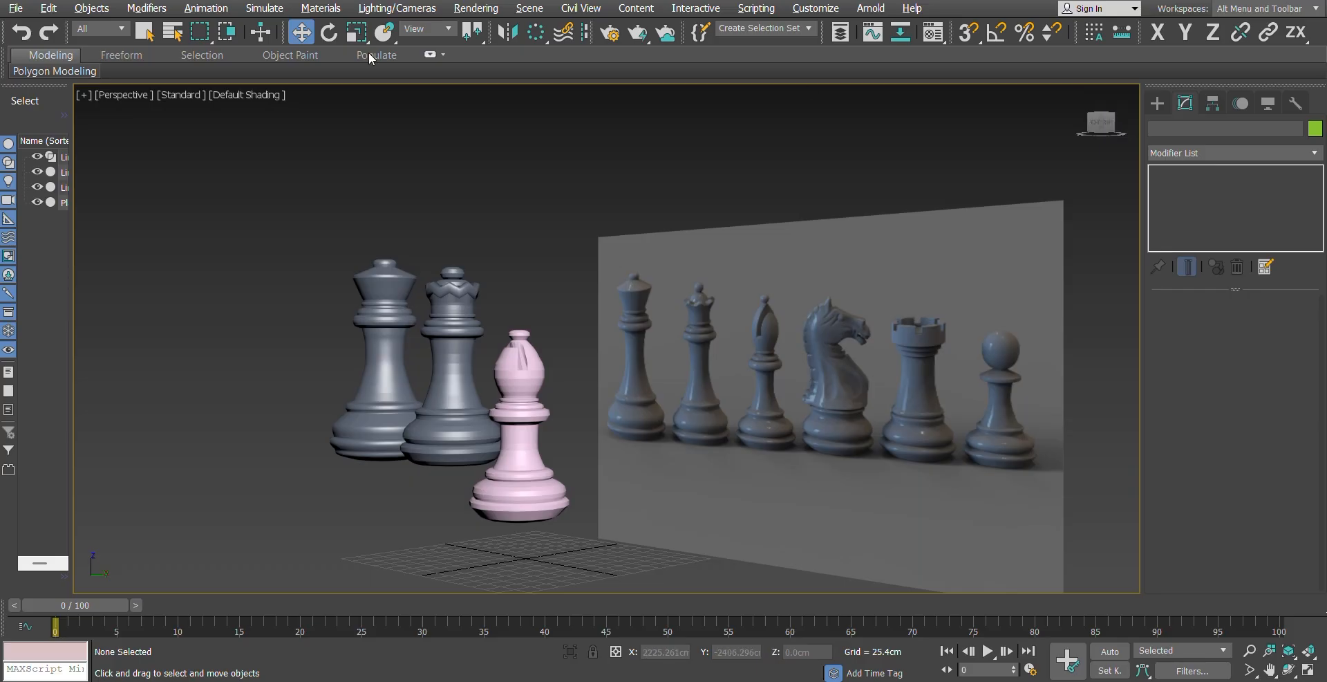
click(1106, 128)
mouse_move(519, 425)
alt+middle_down()
mouse_move(531, 452)
mouse_move(517, 423)
alt+middle_up()
scroll(746, 340, up, 5)
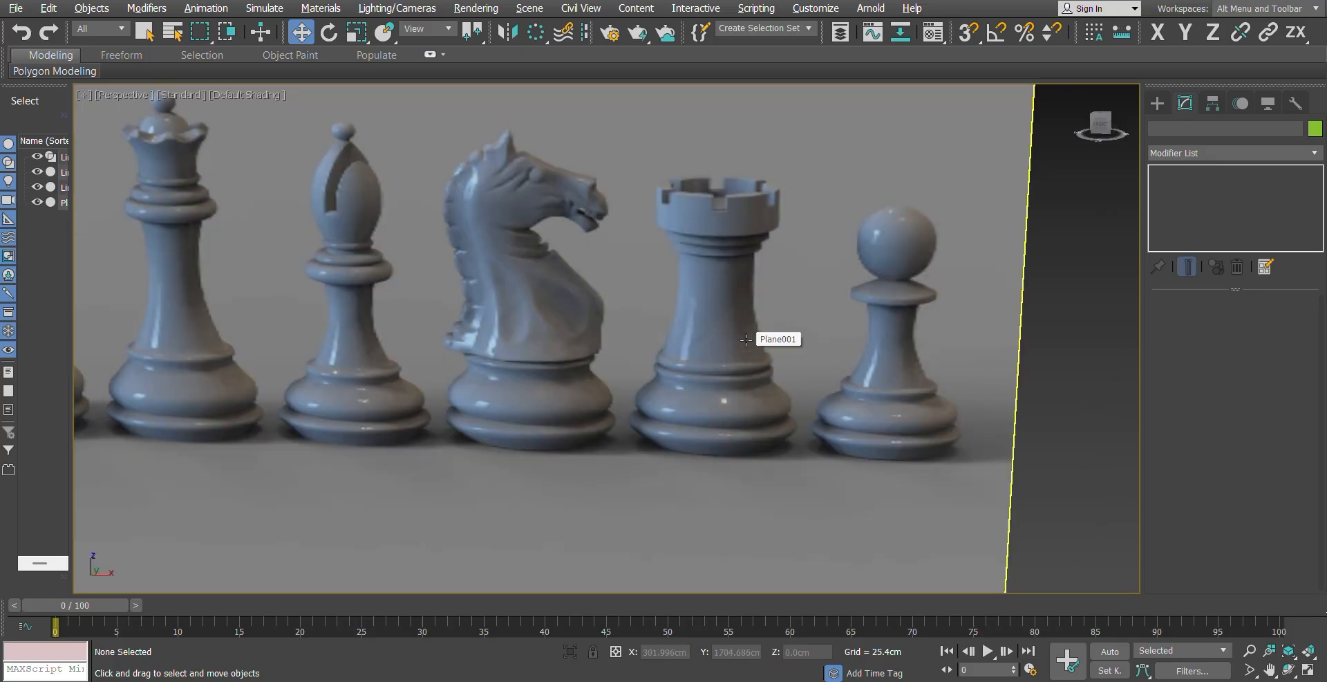
scroll(747, 337, down, 5)
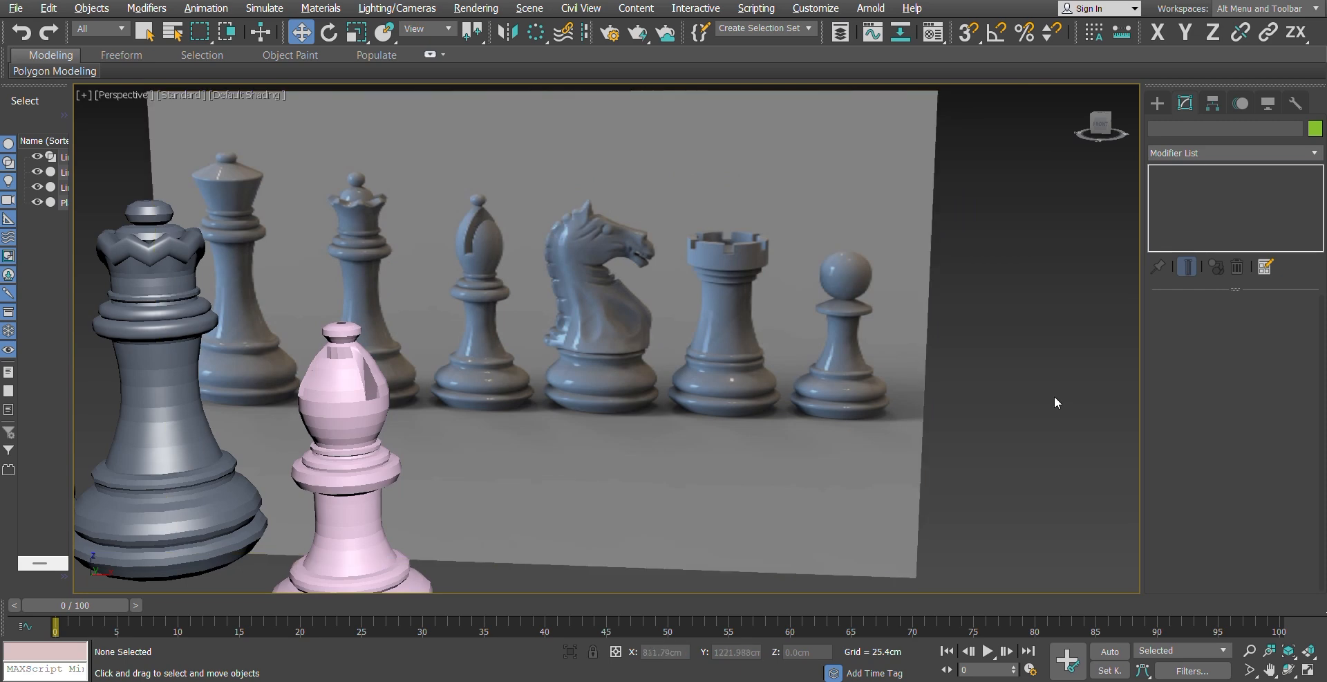
key(alt+w)
key(alt+w)
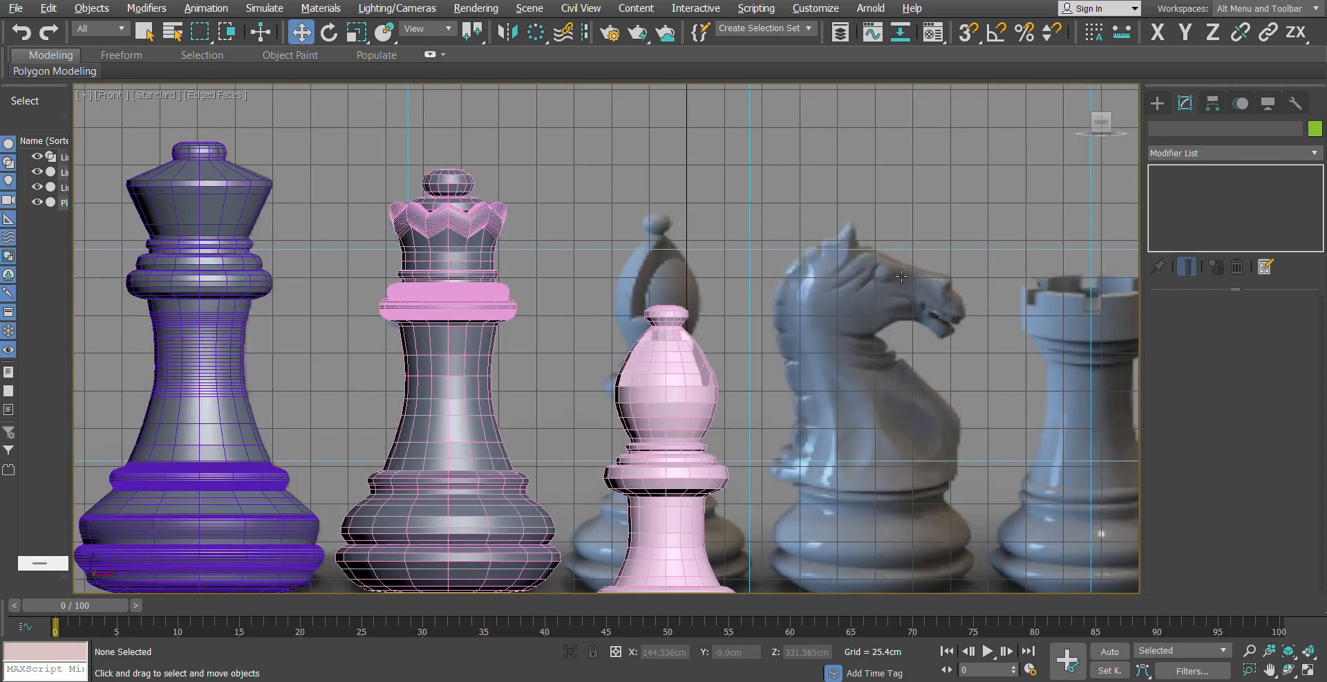
scroll(681, 325, down, 5)
scroll(885, 381, up, 4)
scroll(794, 325, up, 5)
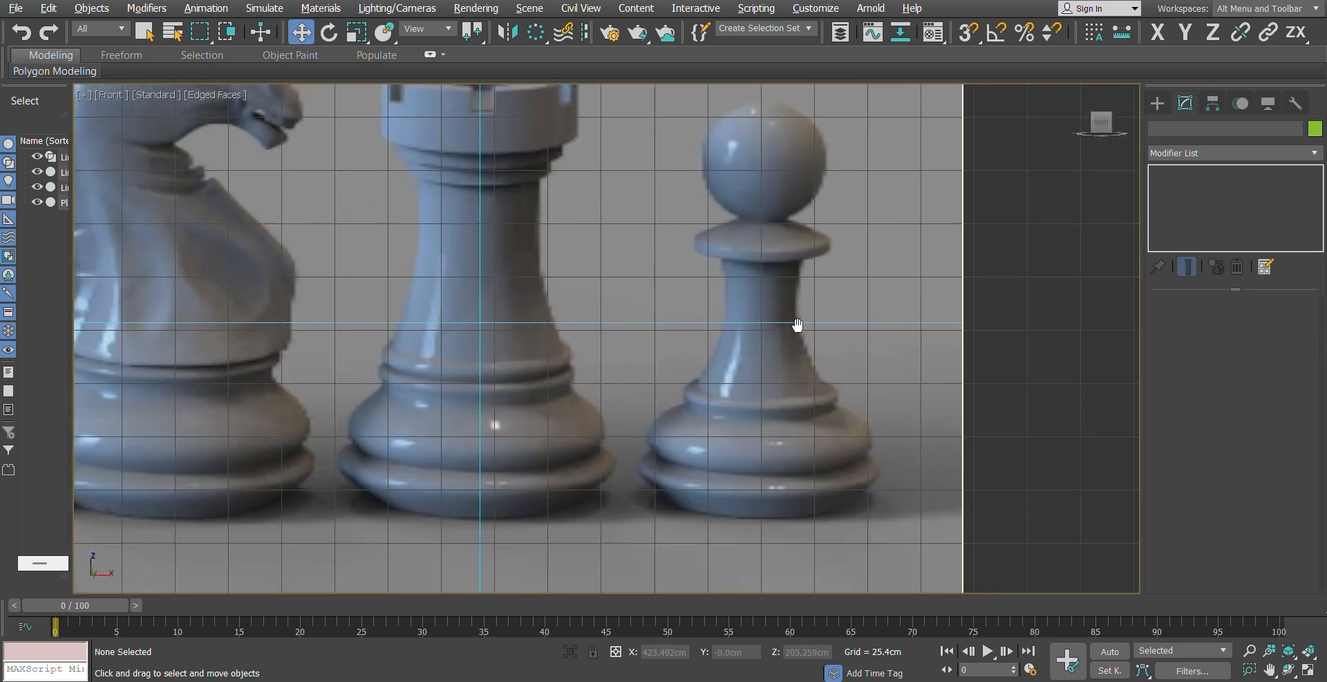
click(1158, 103)
click(1195, 215)
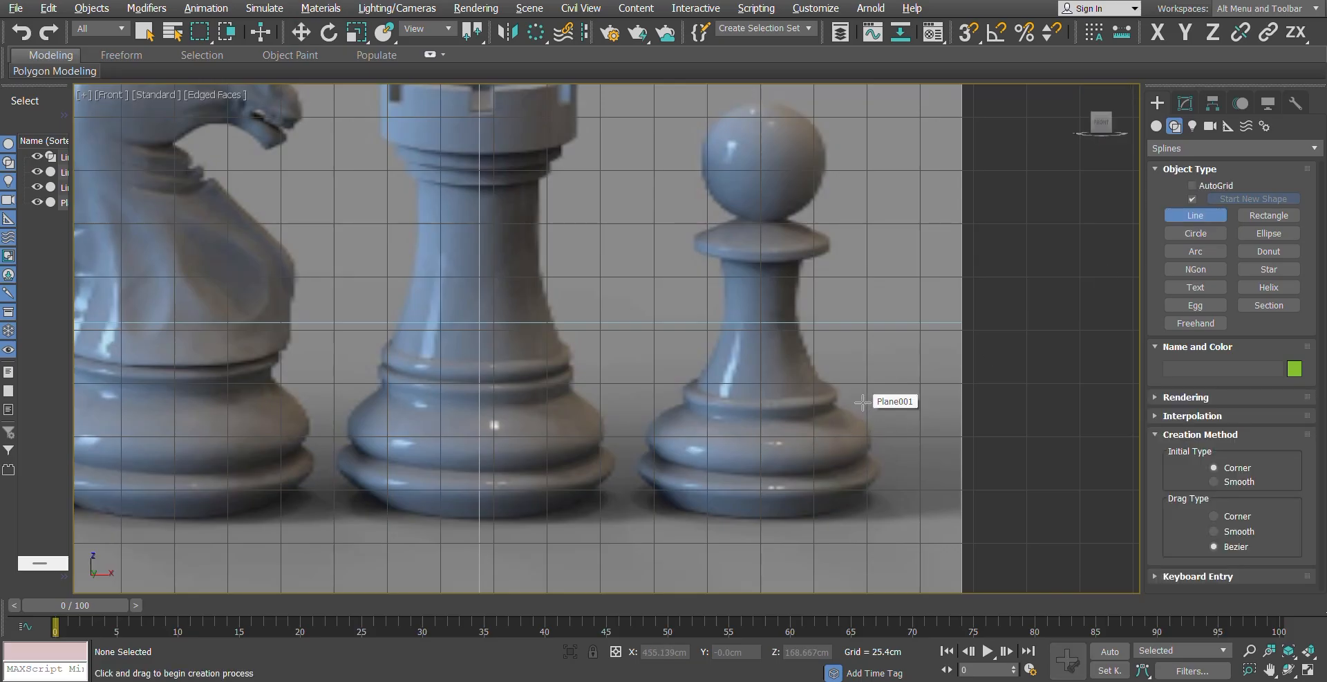
scroll(809, 504, up, 2)
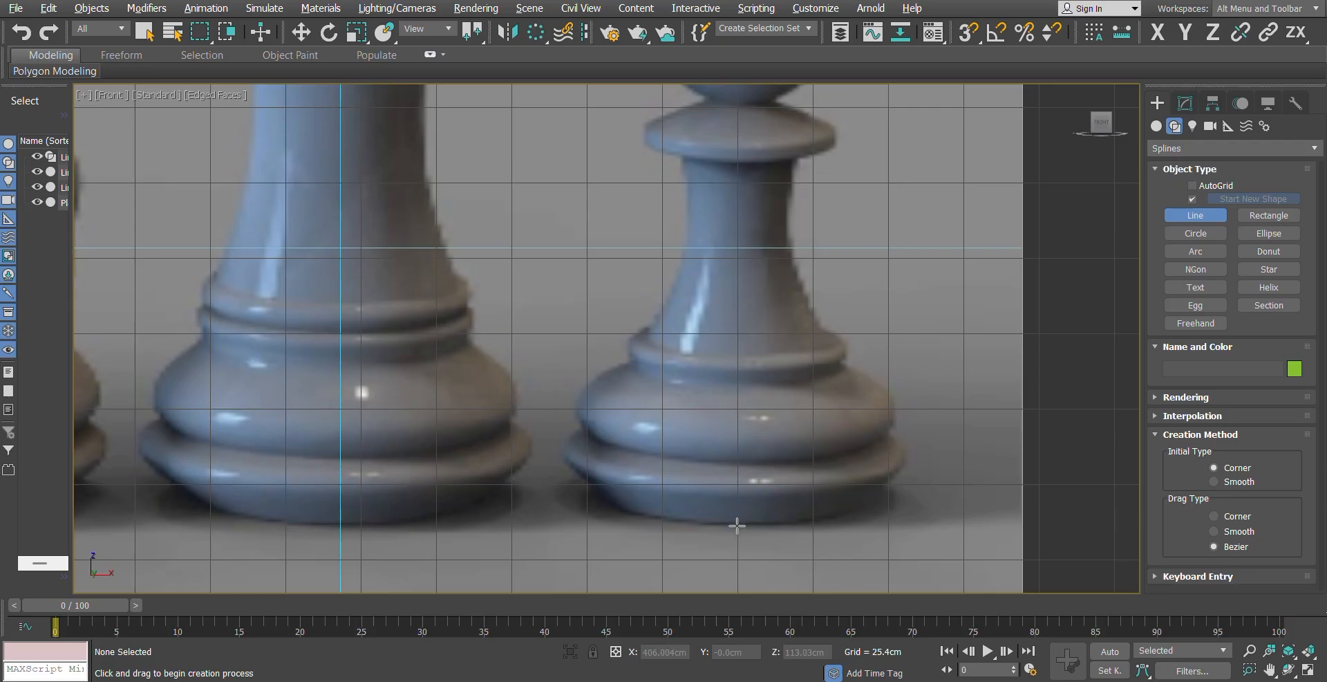
click(737, 525)
click(781, 524)
click(827, 519)
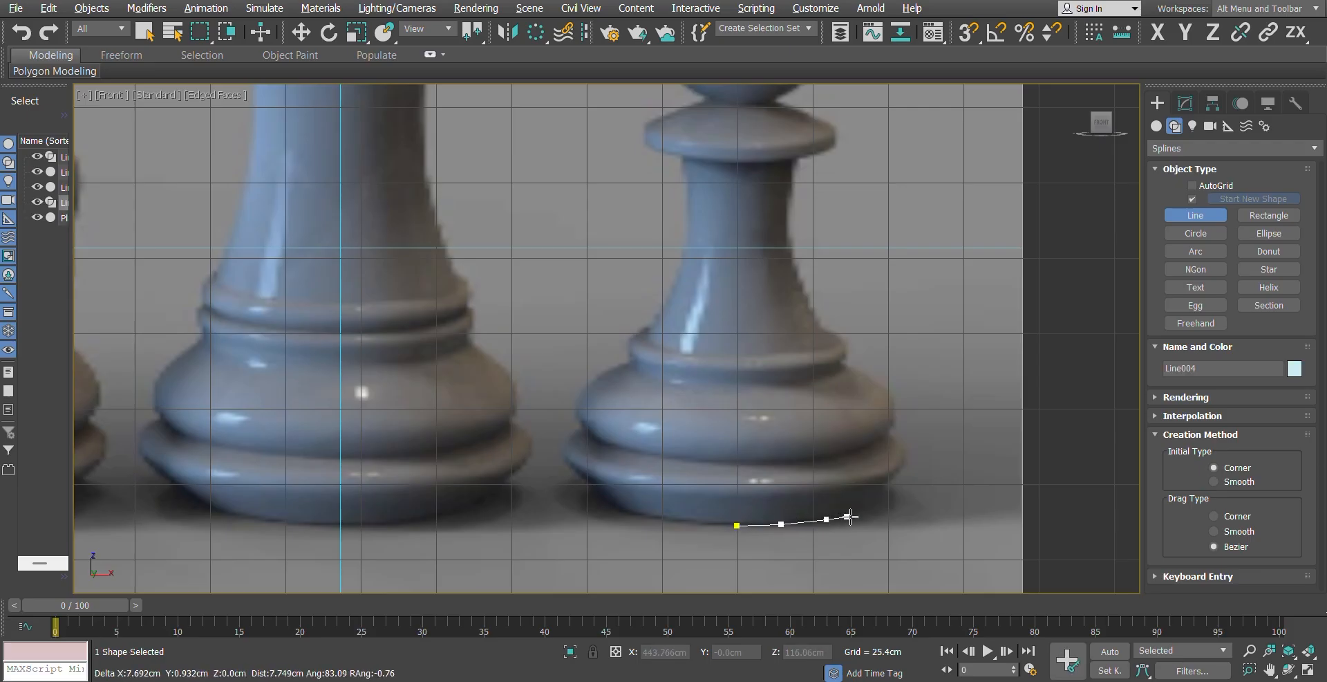
click(868, 514)
click(891, 508)
click(896, 495)
click(893, 486)
click(879, 486)
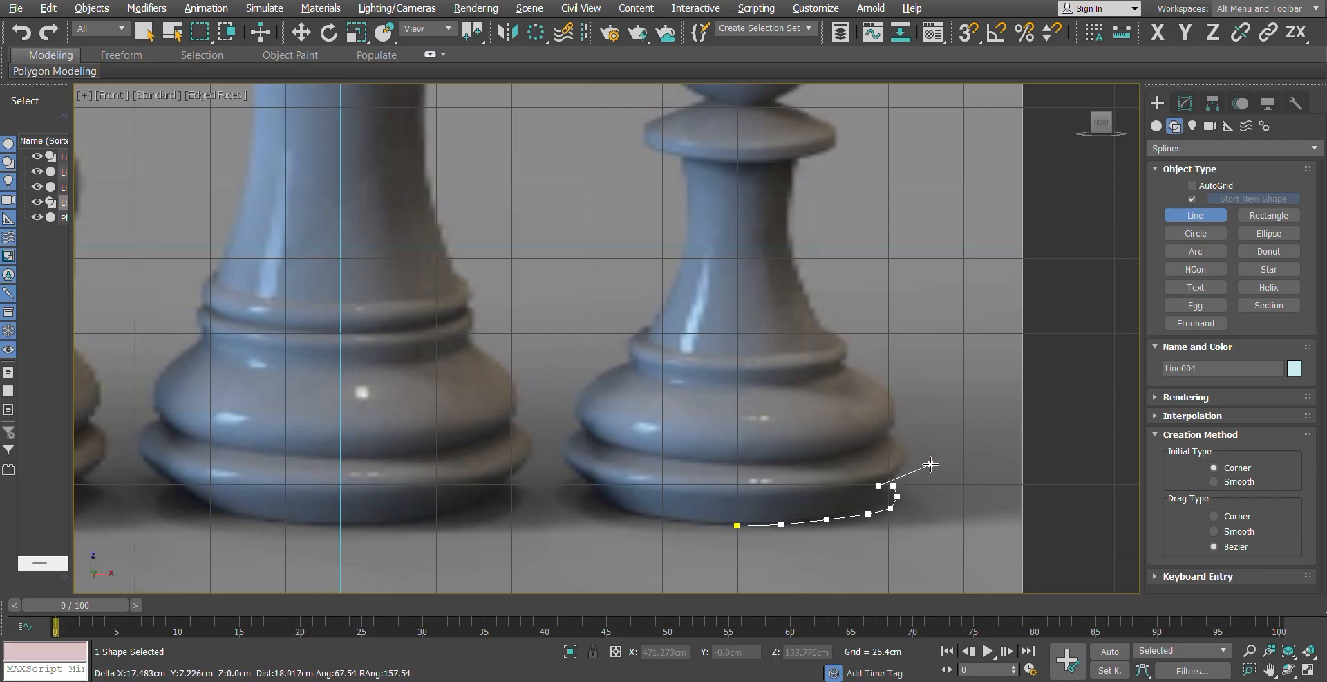
right_click(941, 440)
key(w)
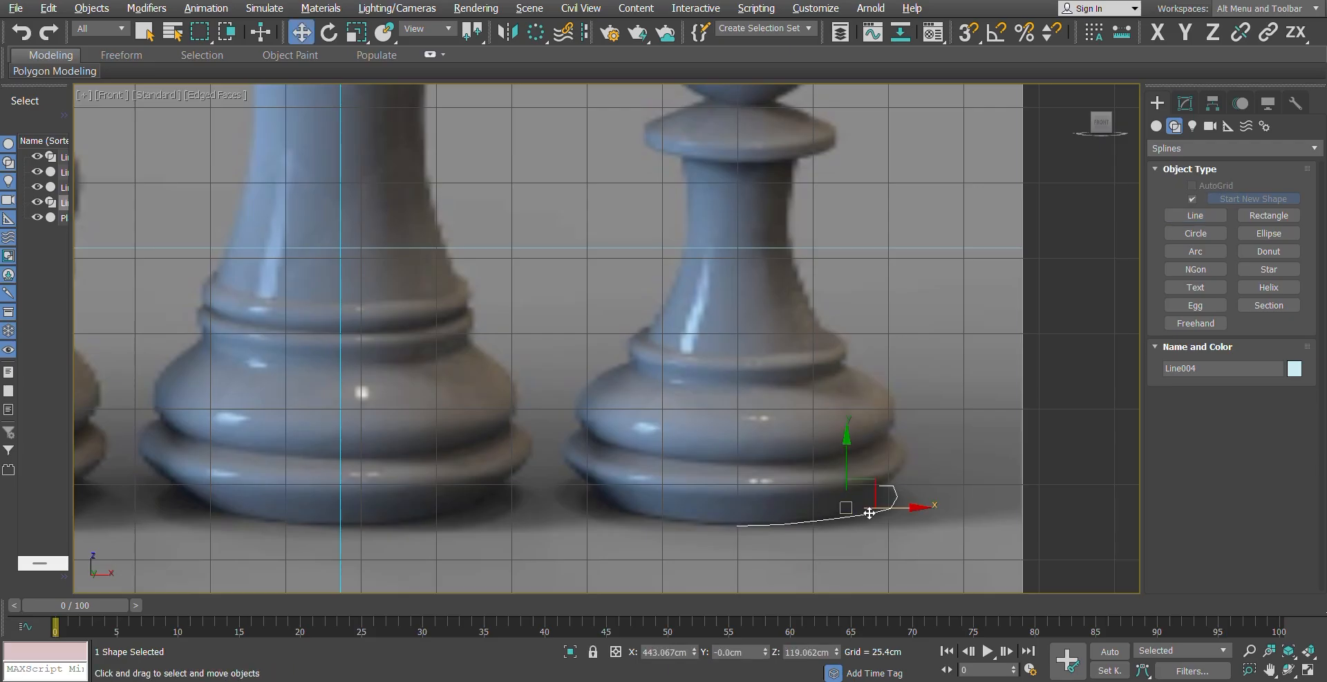
key(Delete)
Step: Trace the pawn's underside and lowest rim with a new Line, starting at the bottom centre of the reference pawn
click(1195, 215)
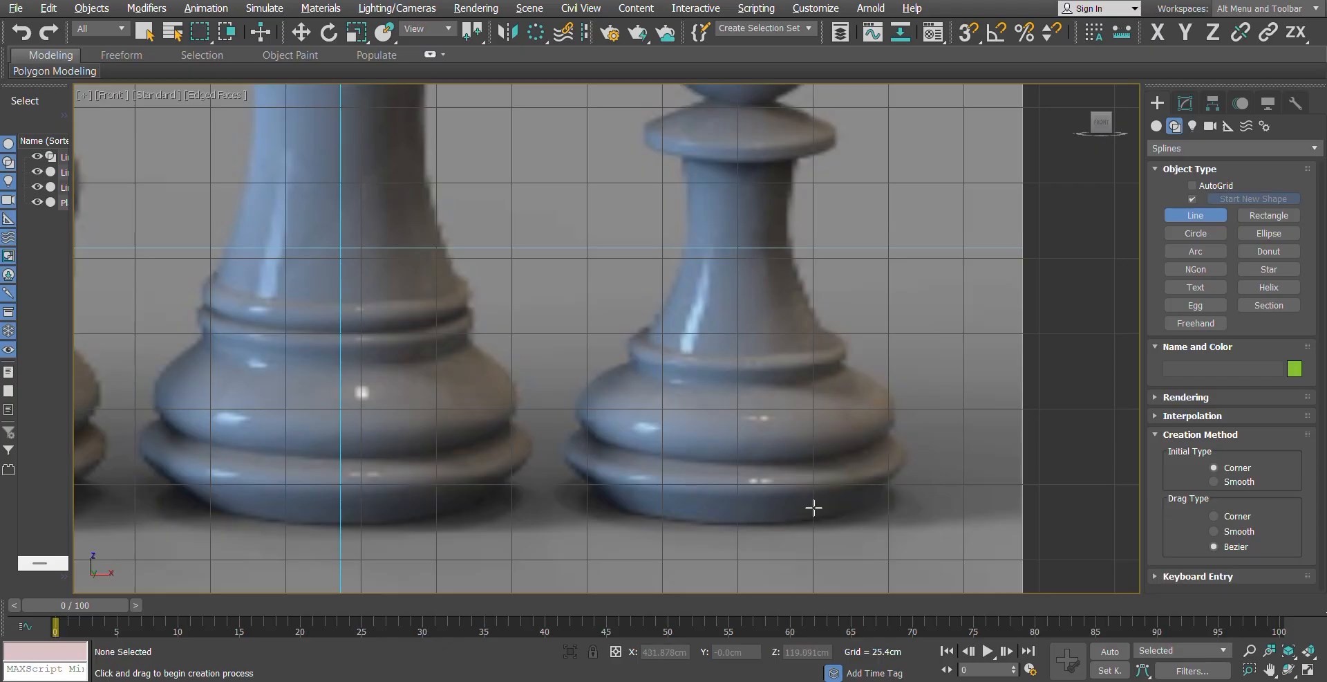
click(737, 524)
click(769, 522)
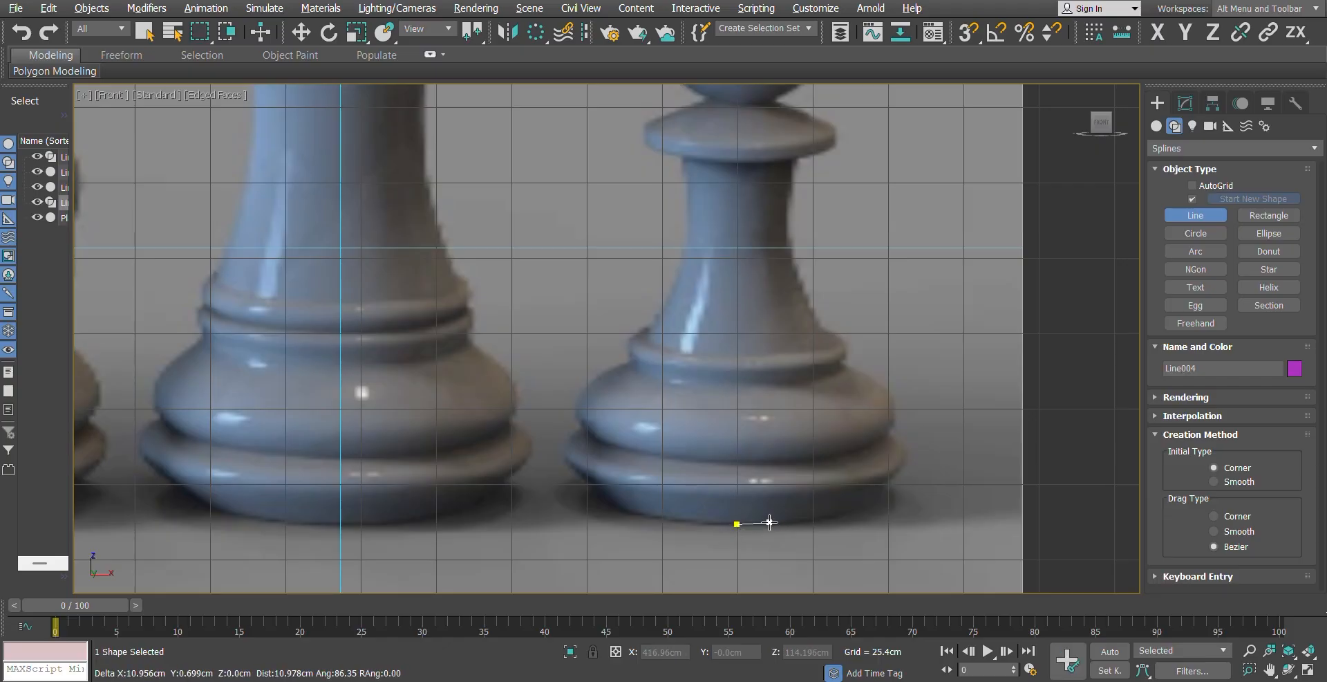
click(824, 519)
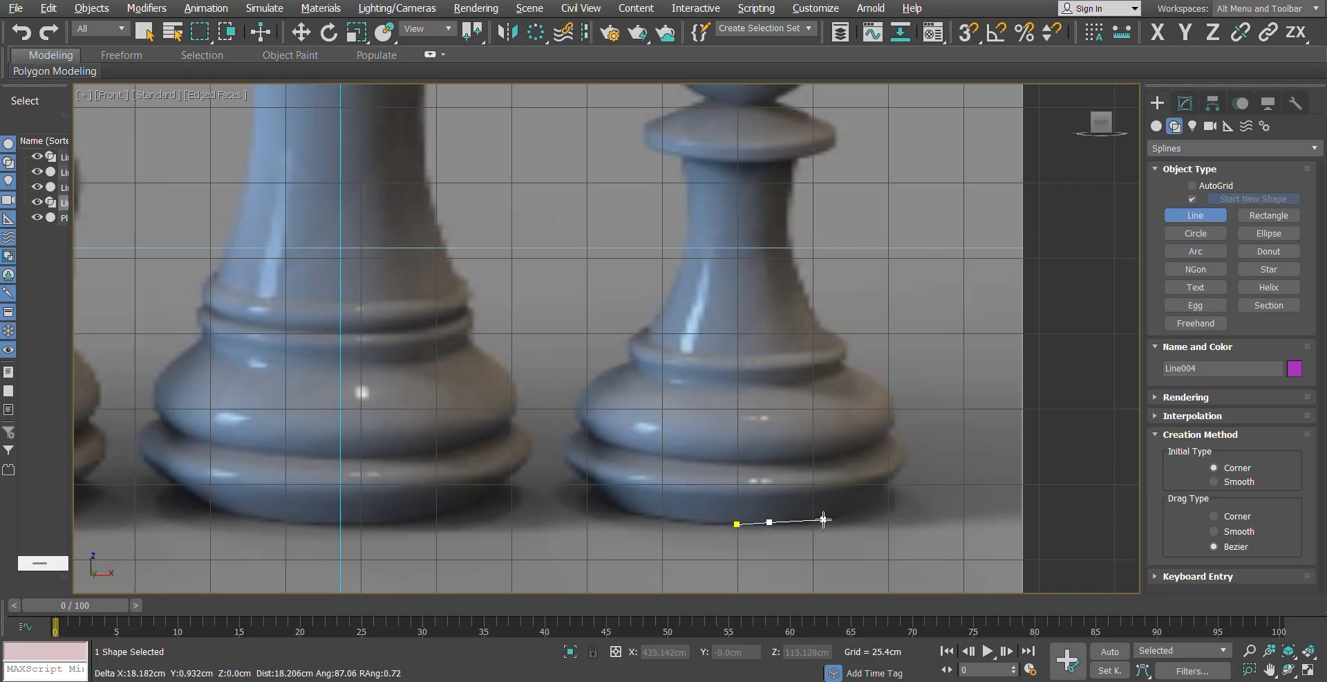
click(868, 512)
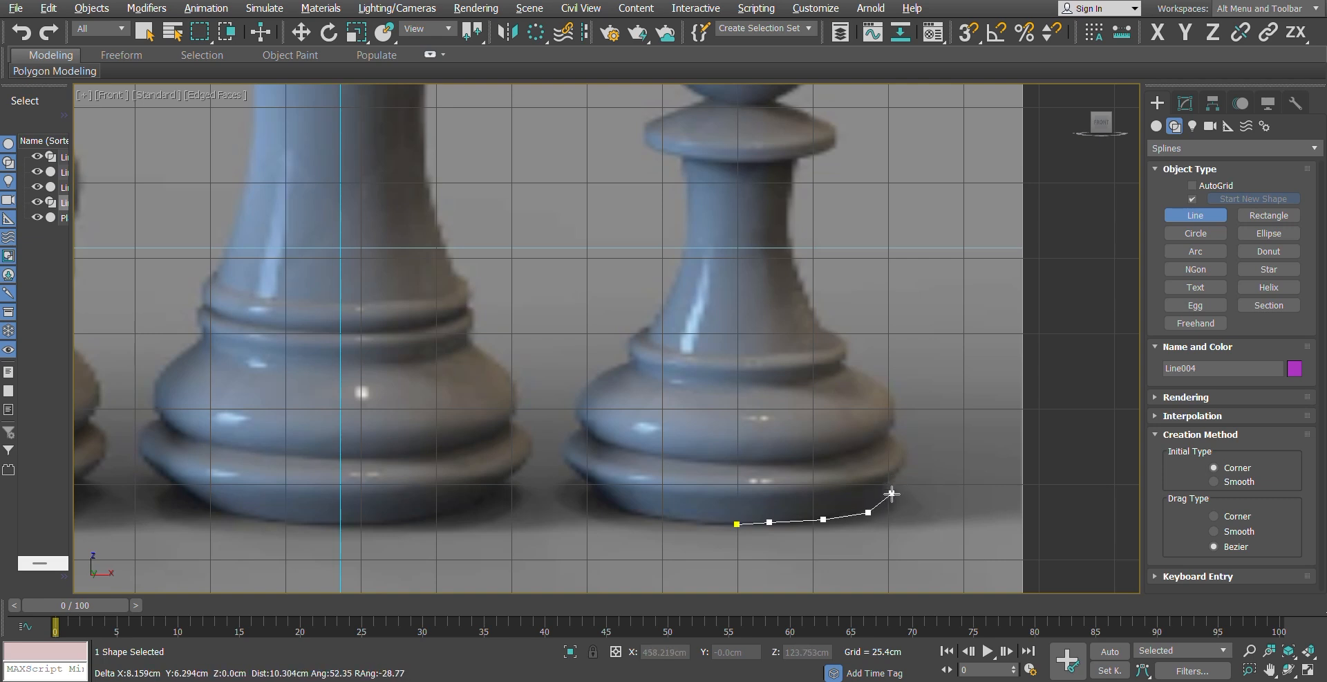
click(888, 488)
click(904, 470)
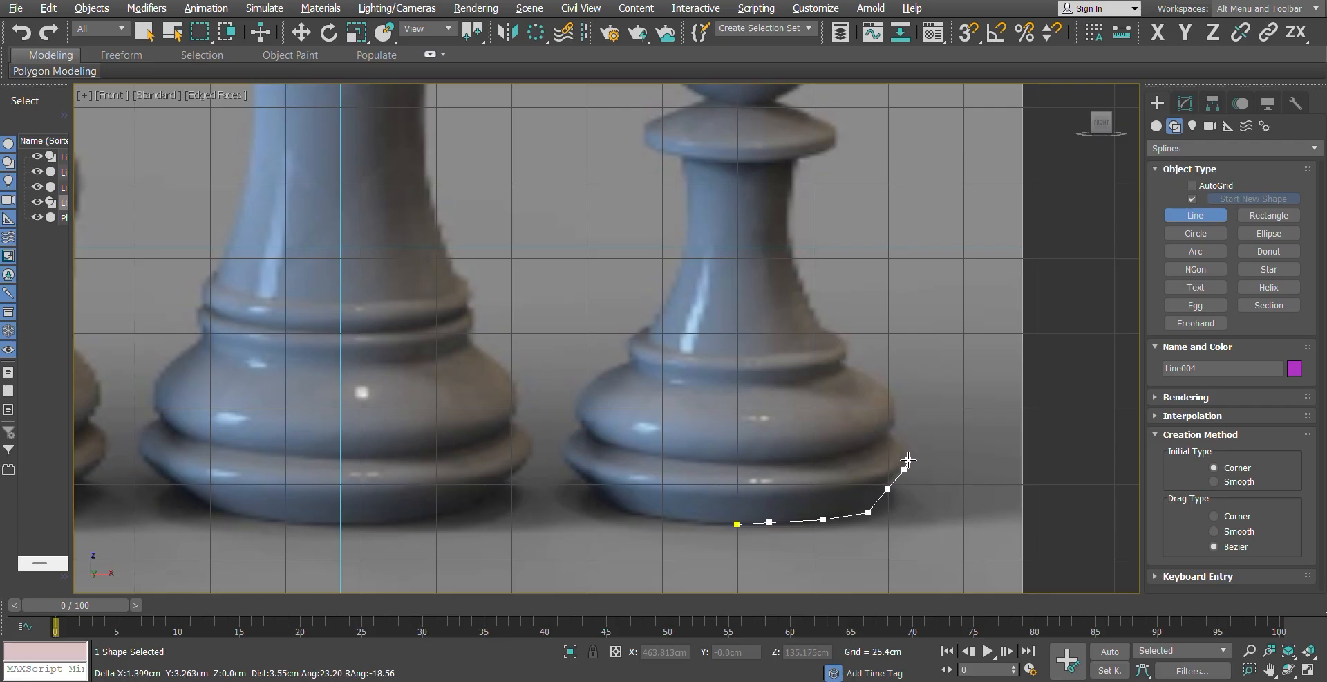
right_click(908, 460)
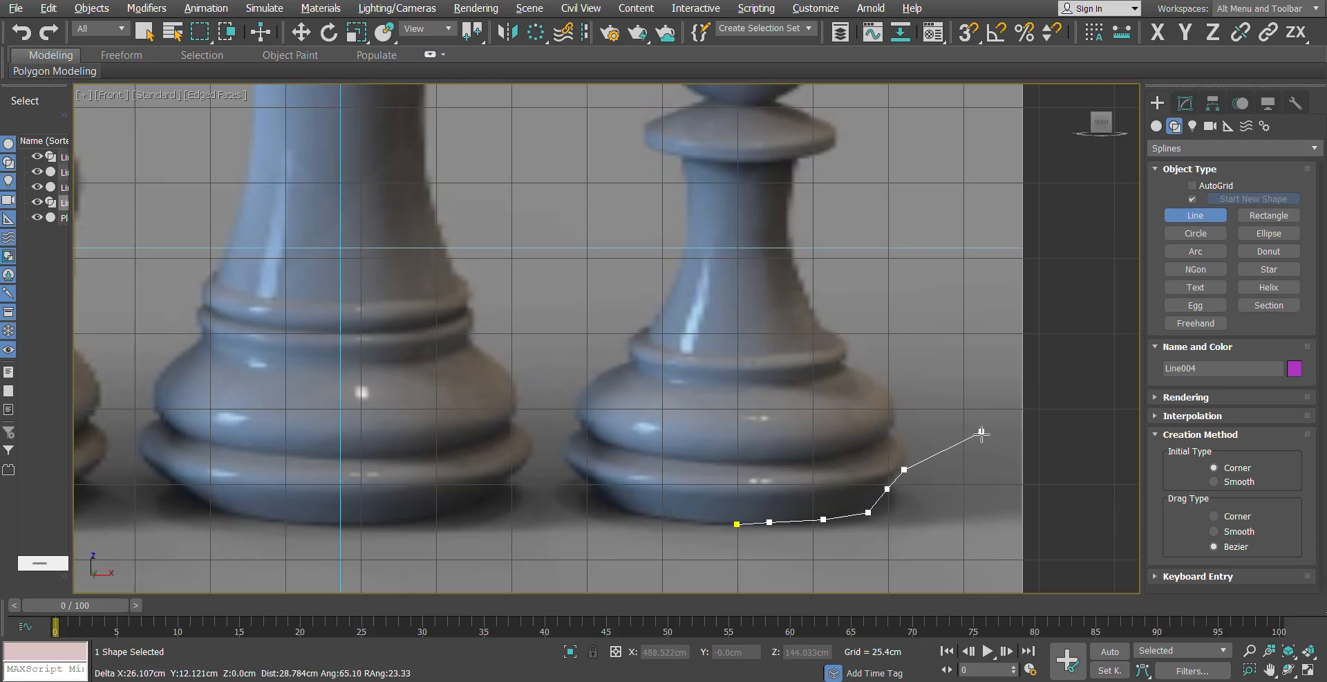
scroll(957, 491, up, 2)
click(892, 448)
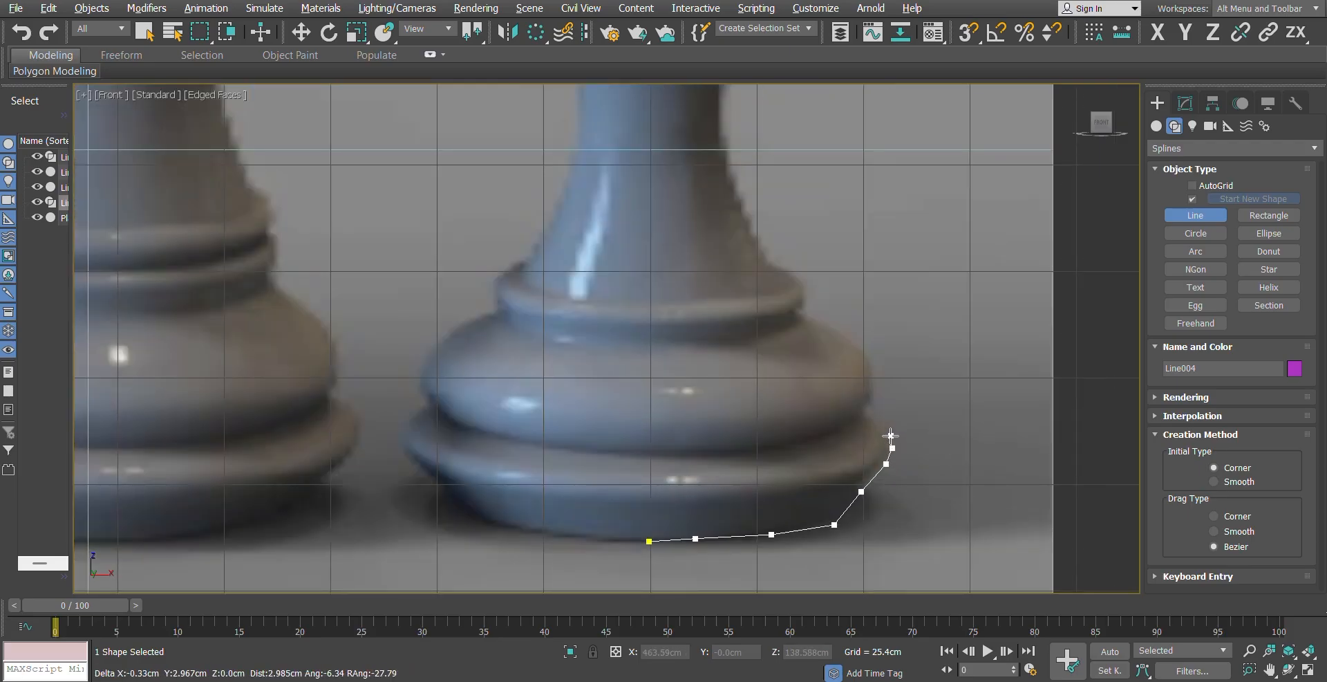
click(890, 435)
click(878, 420)
click(865, 417)
click(856, 416)
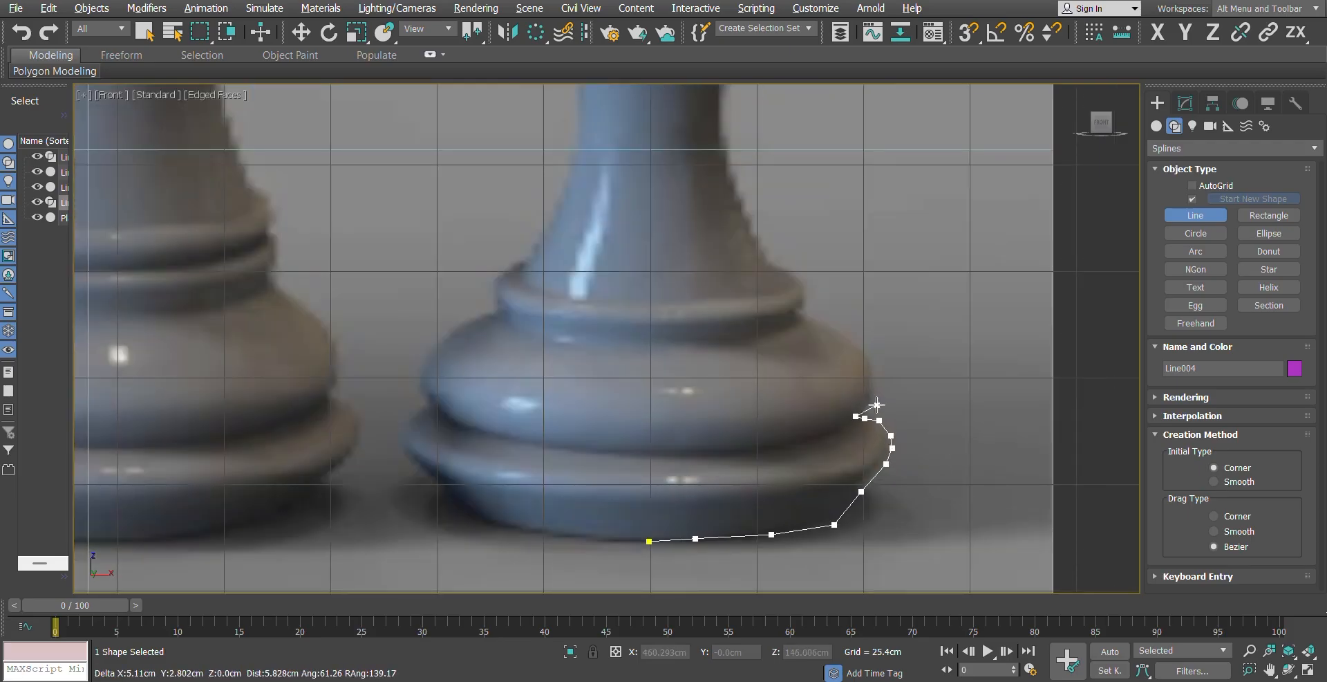
Step: Continue the pawn's profile line around the wide bulge of the base up to the underside of its collar
click(875, 402)
click(878, 383)
click(877, 363)
click(865, 351)
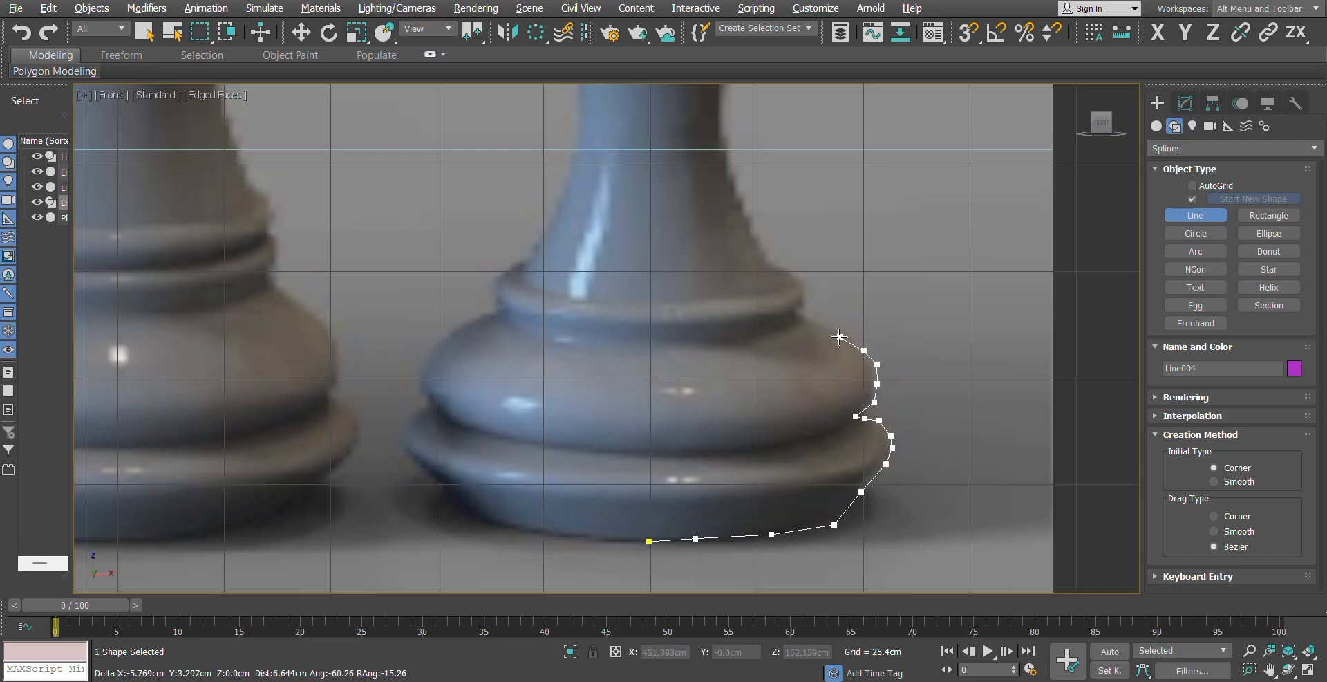
click(840, 337)
click(812, 323)
click(801, 322)
click(801, 312)
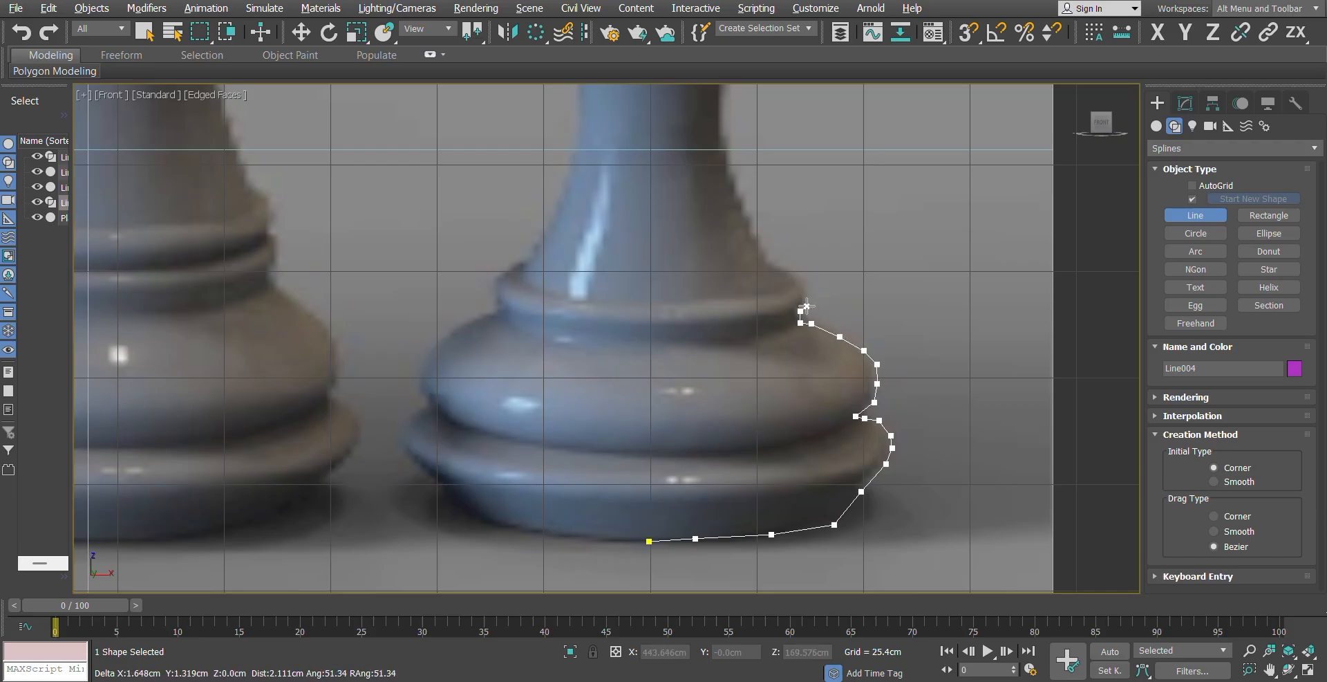
Step: Trace the rounded collar above the pawn's base up to where the stem begins
click(808, 305)
click(811, 291)
click(805, 281)
click(794, 273)
click(780, 267)
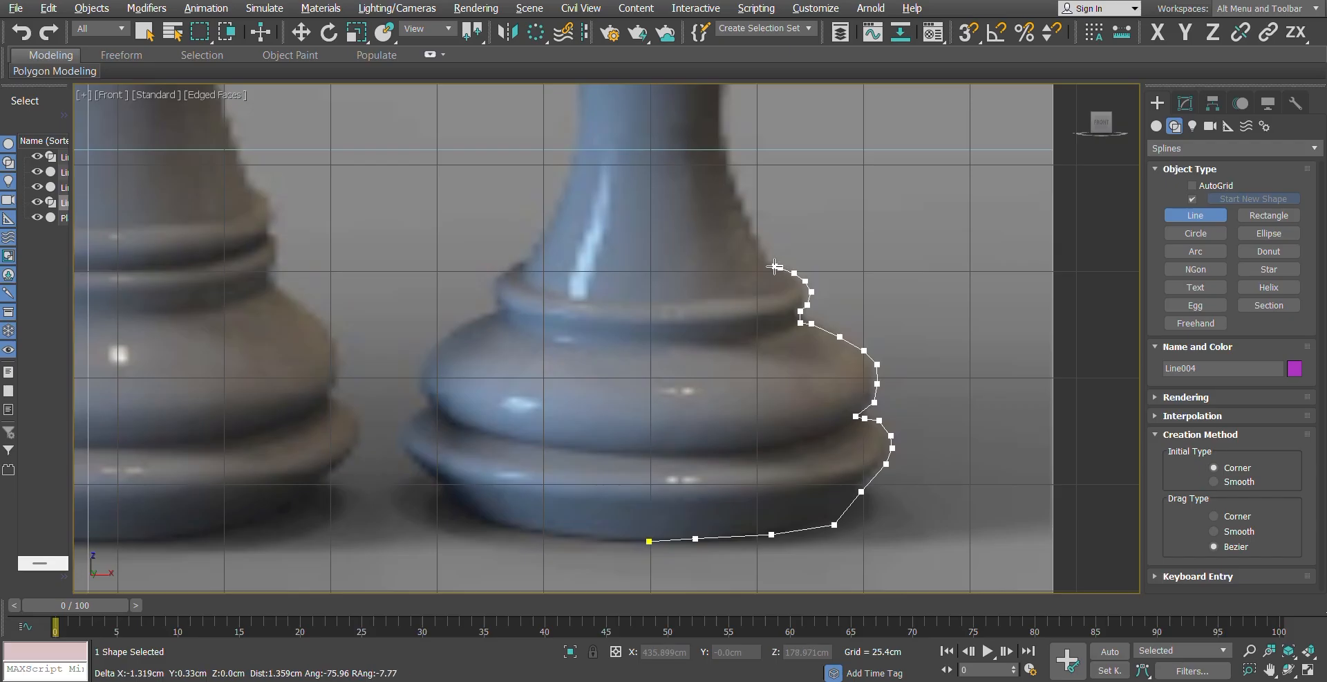
click(767, 261)
Step: Try to continue the profile along the pawn's stem, end the line and delete it
click(752, 224)
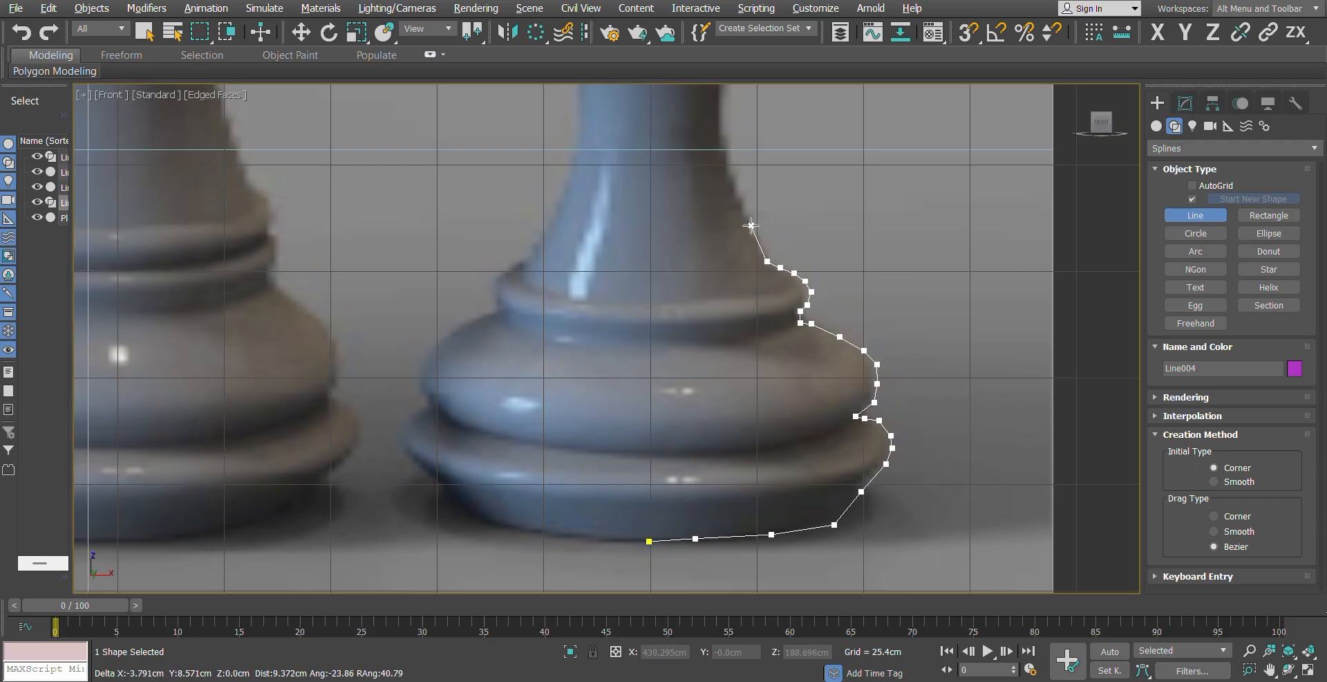
click(737, 187)
click(723, 144)
right_click(576, 11)
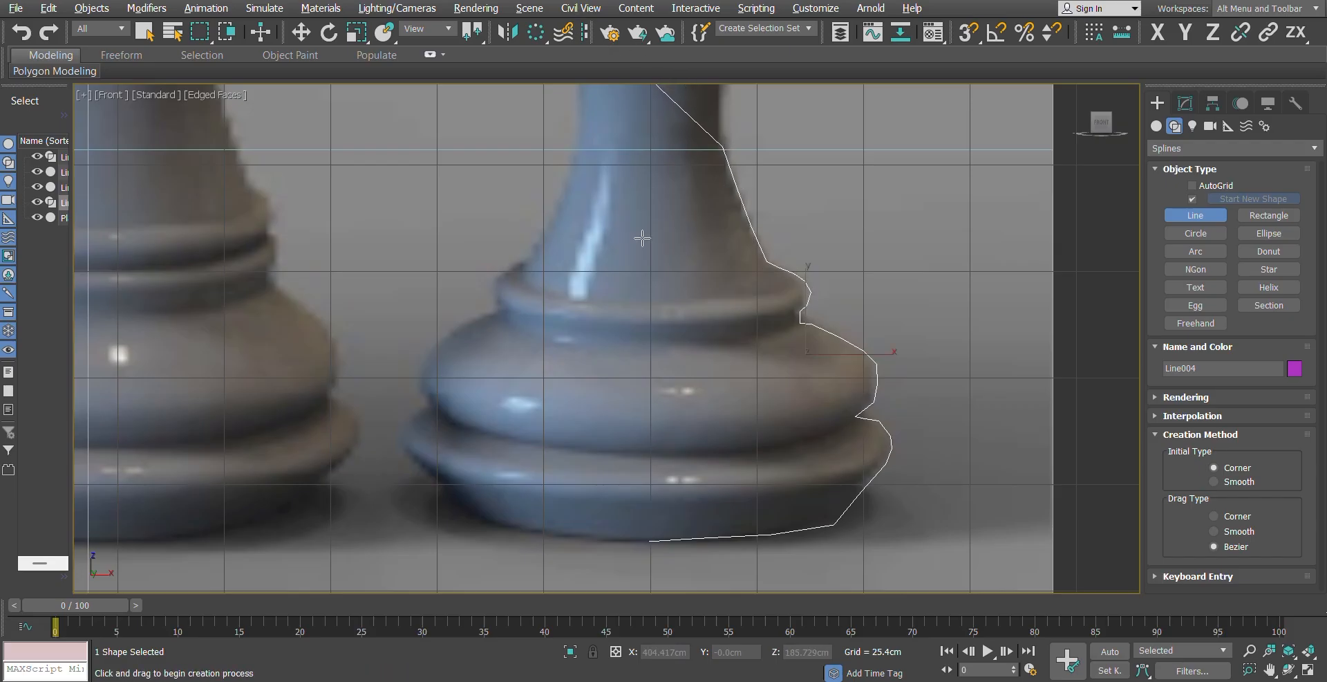
scroll(666, 345, down, 3)
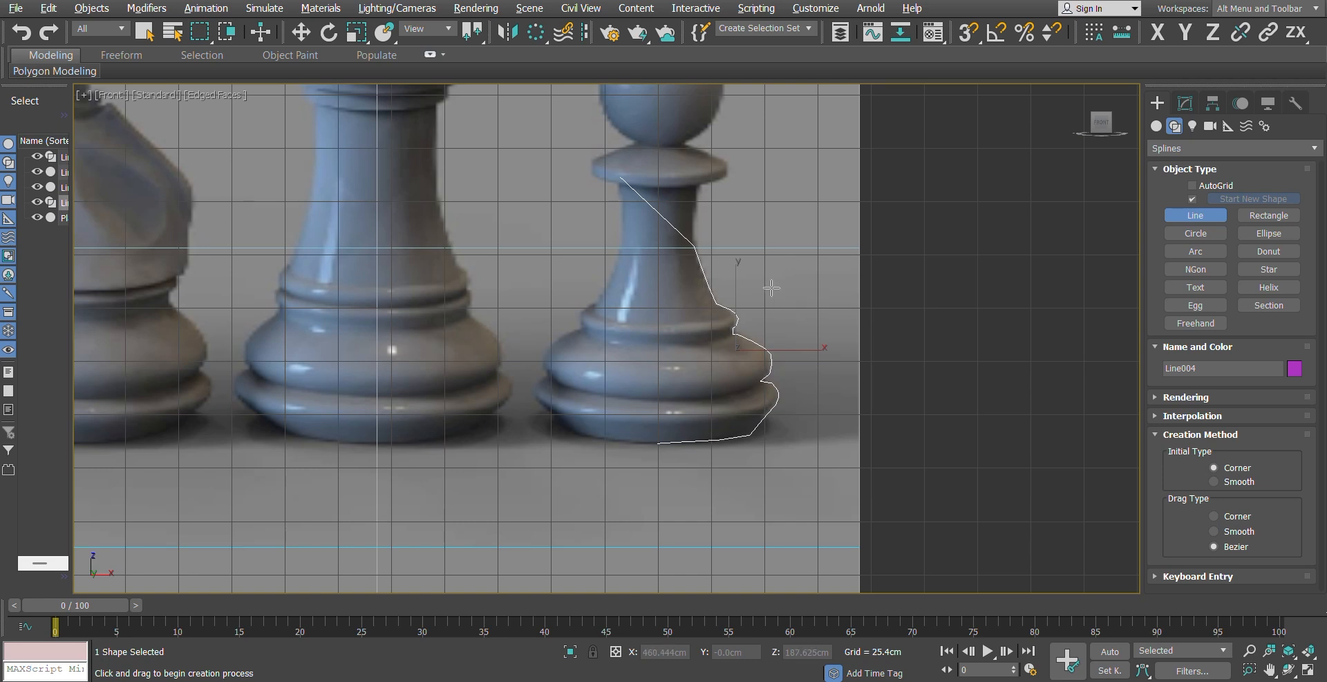
click(301, 32)
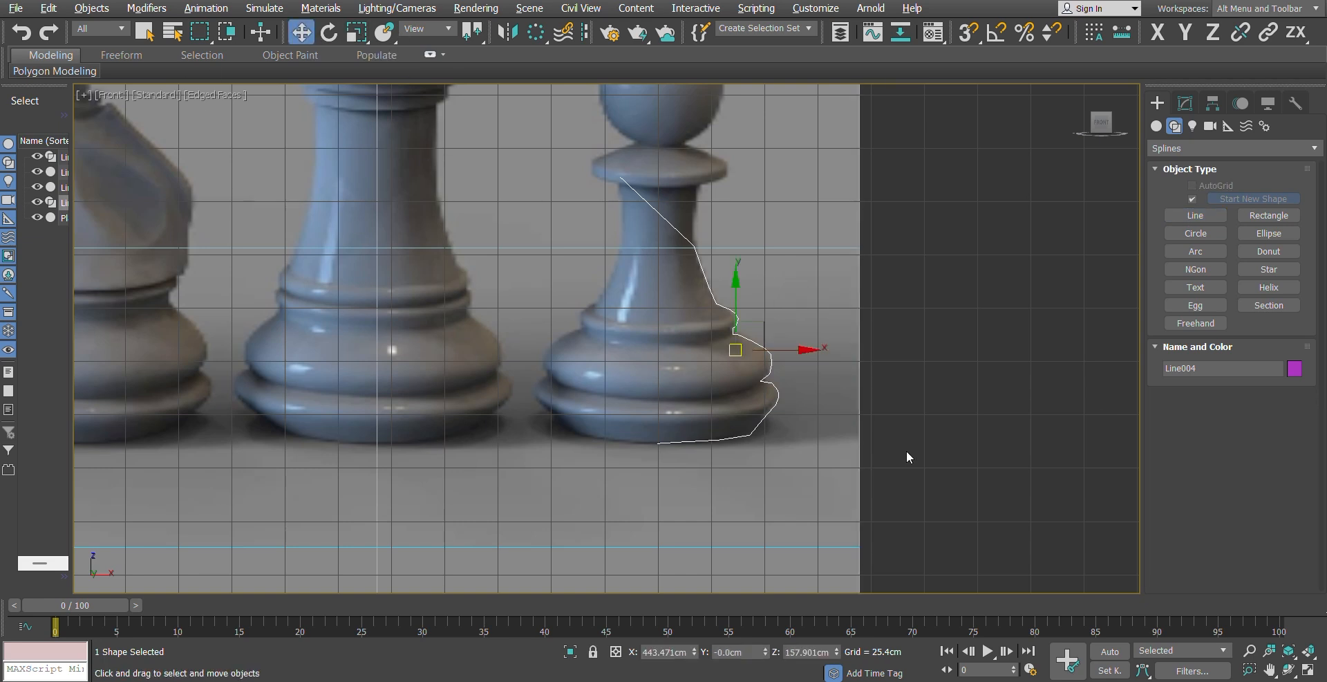
key(Delete)
Step: Trace the pawn's underside and lowest rim with a new Line, starting at the bottom centre of the reference pawn's base
click(1214, 218)
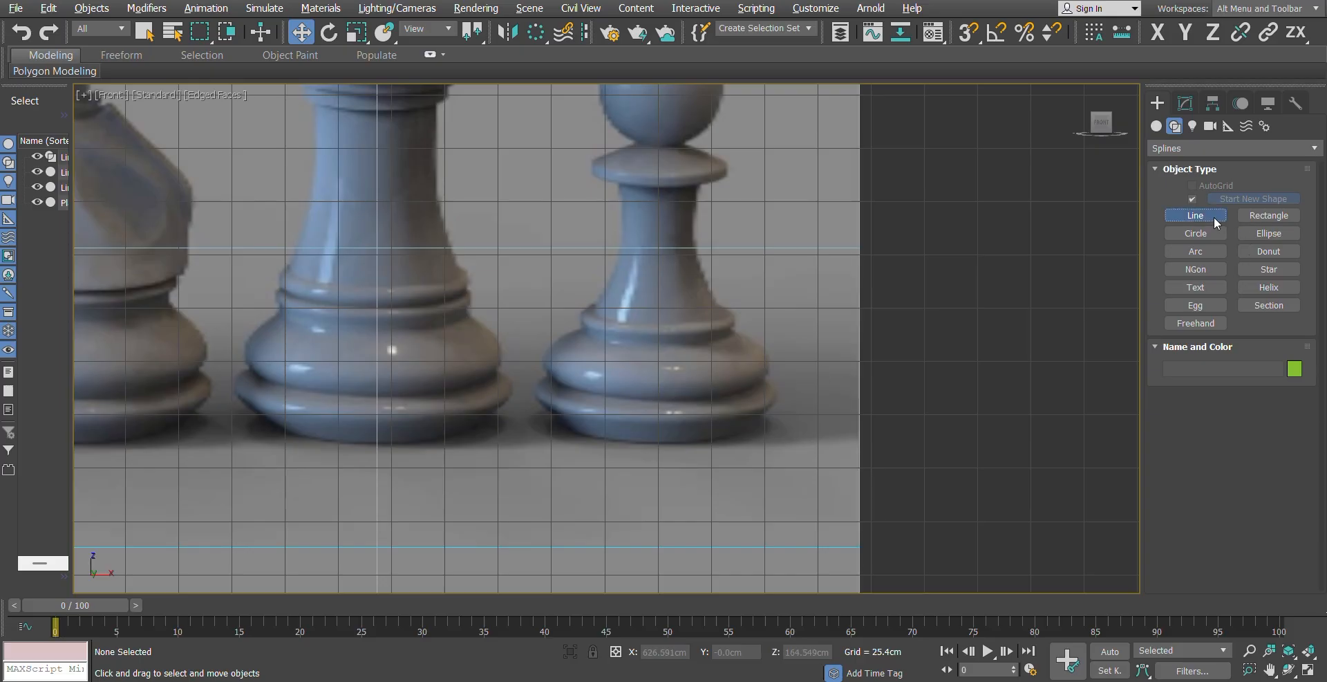
scroll(643, 436, up, 2)
click(665, 448)
click(695, 448)
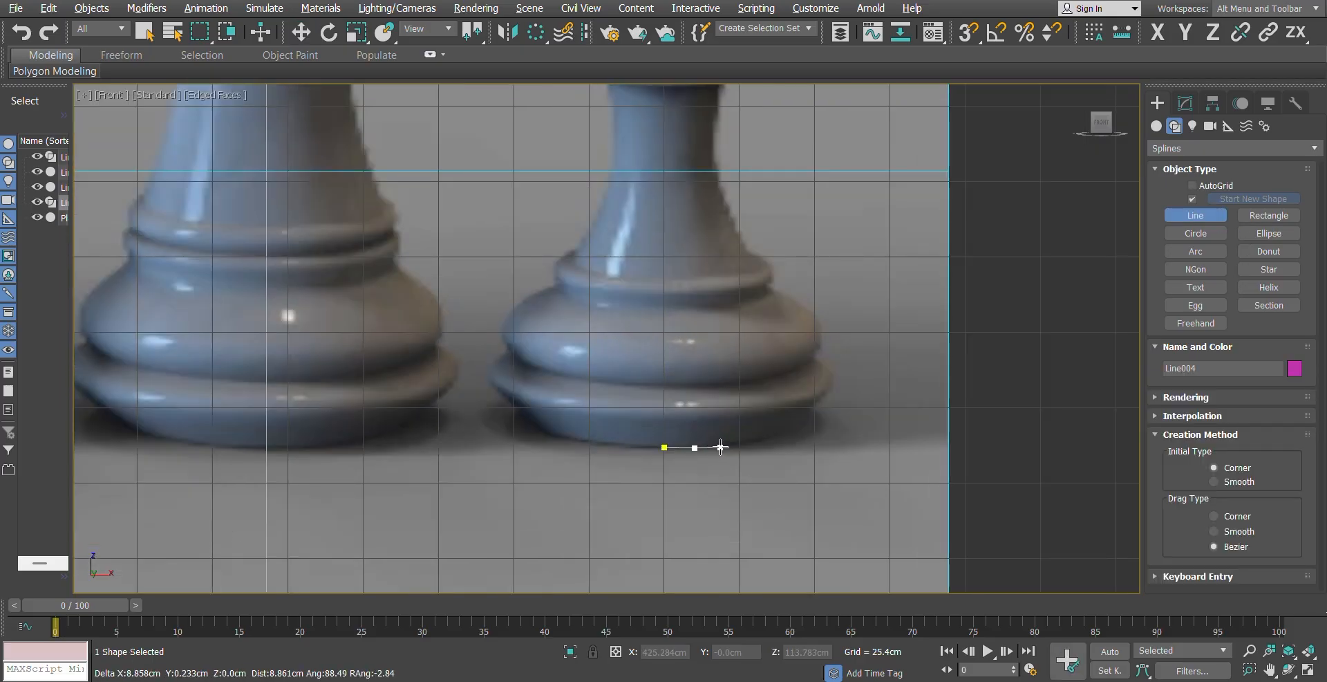
click(728, 445)
click(766, 440)
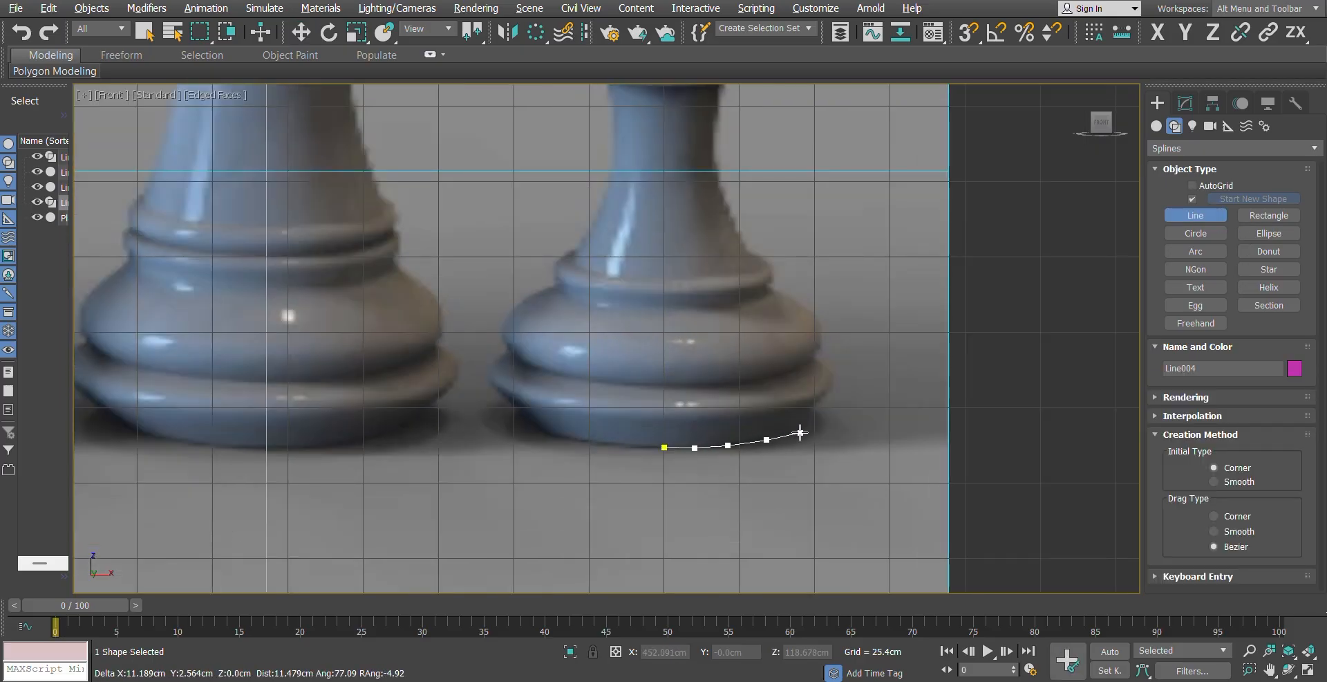
click(800, 433)
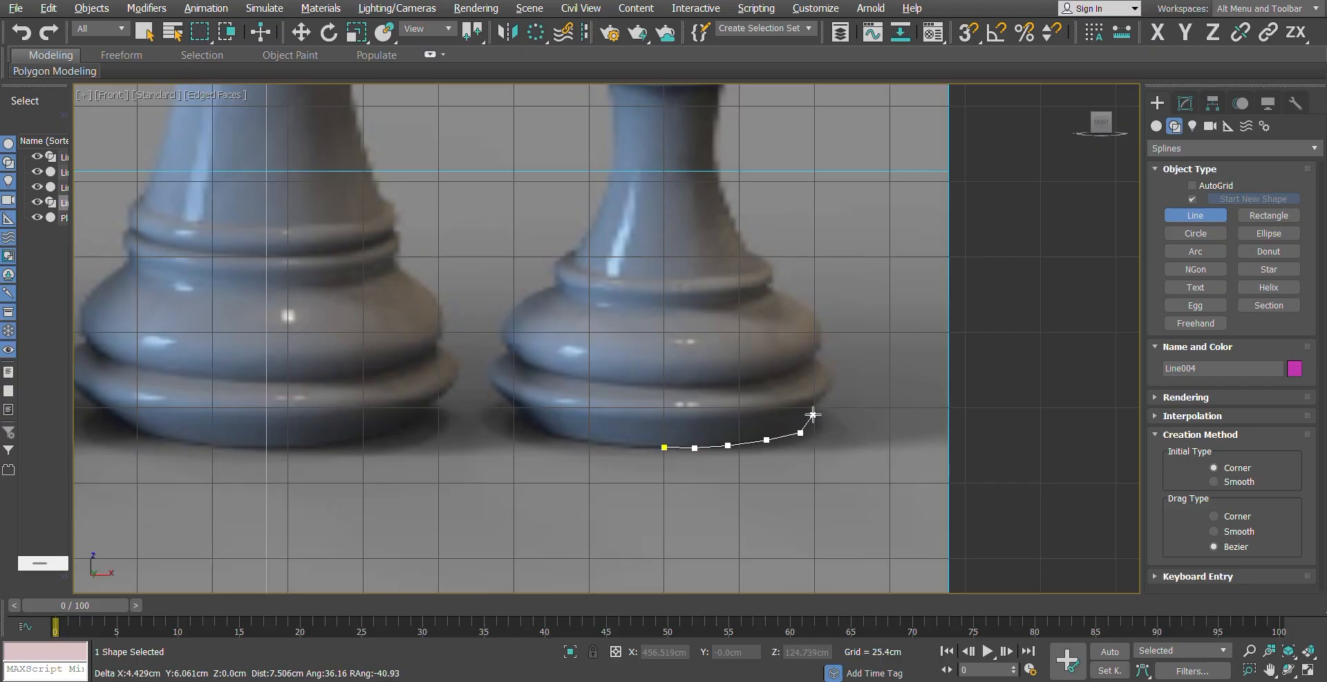
click(825, 400)
click(832, 385)
click(820, 367)
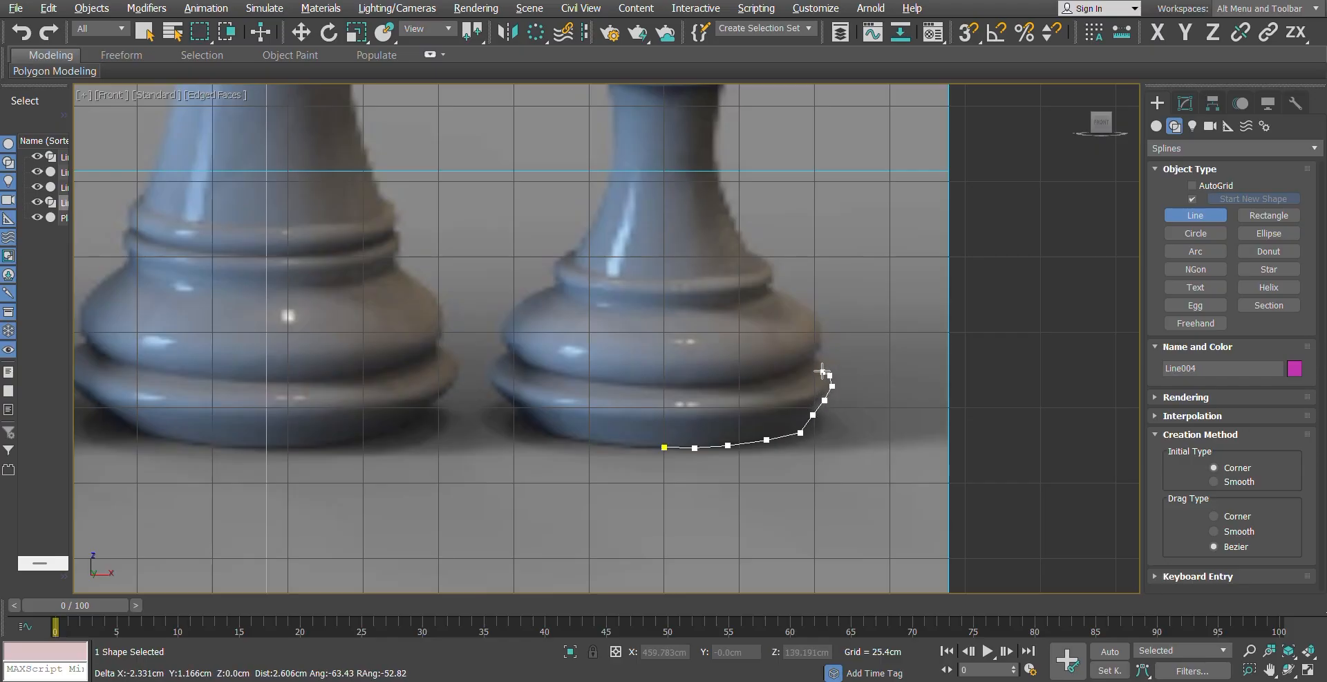
Step: Continue the line through the groove and around the wide bulge of the pawn's base to the underside of the small collar
click(807, 363)
click(822, 350)
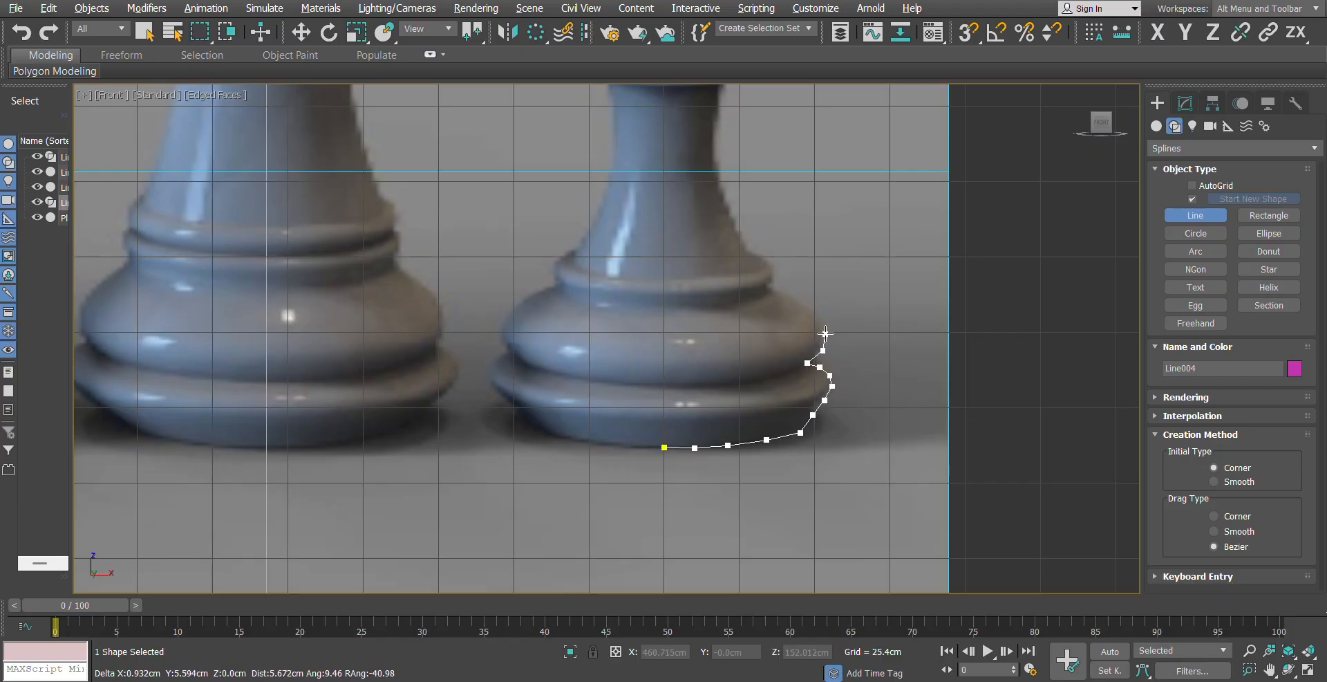
click(817, 315)
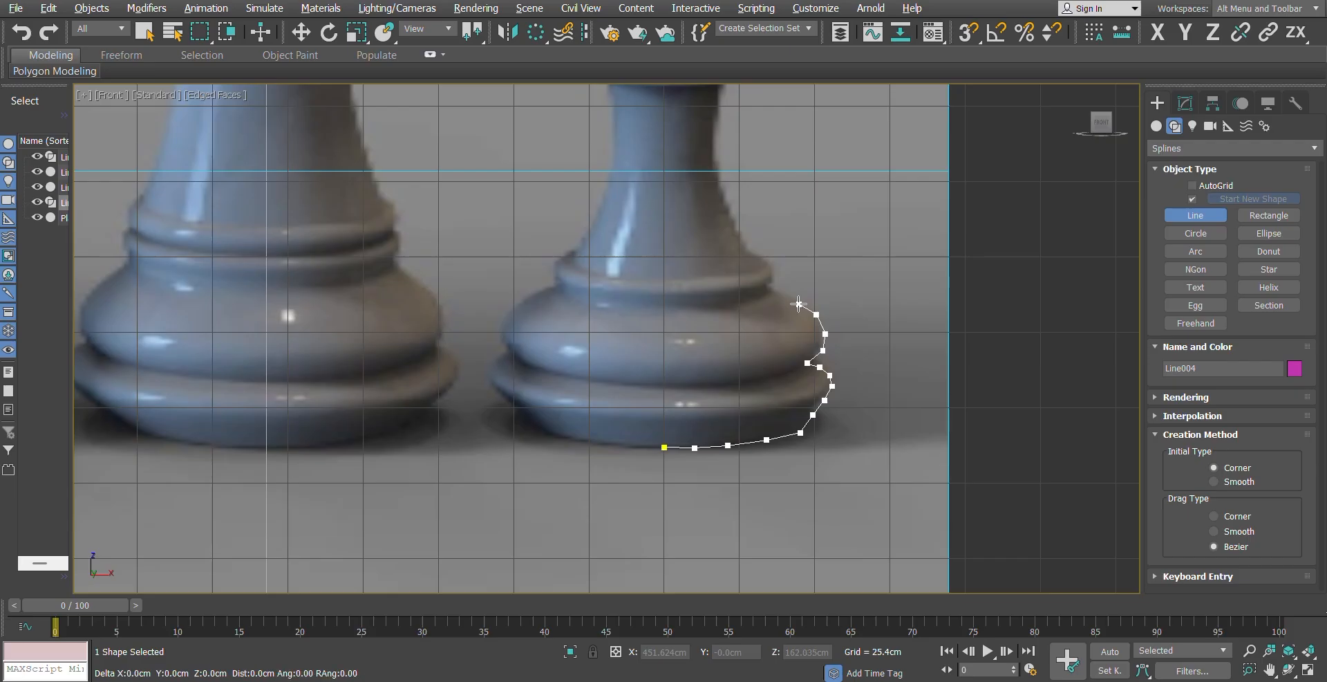
click(799, 304)
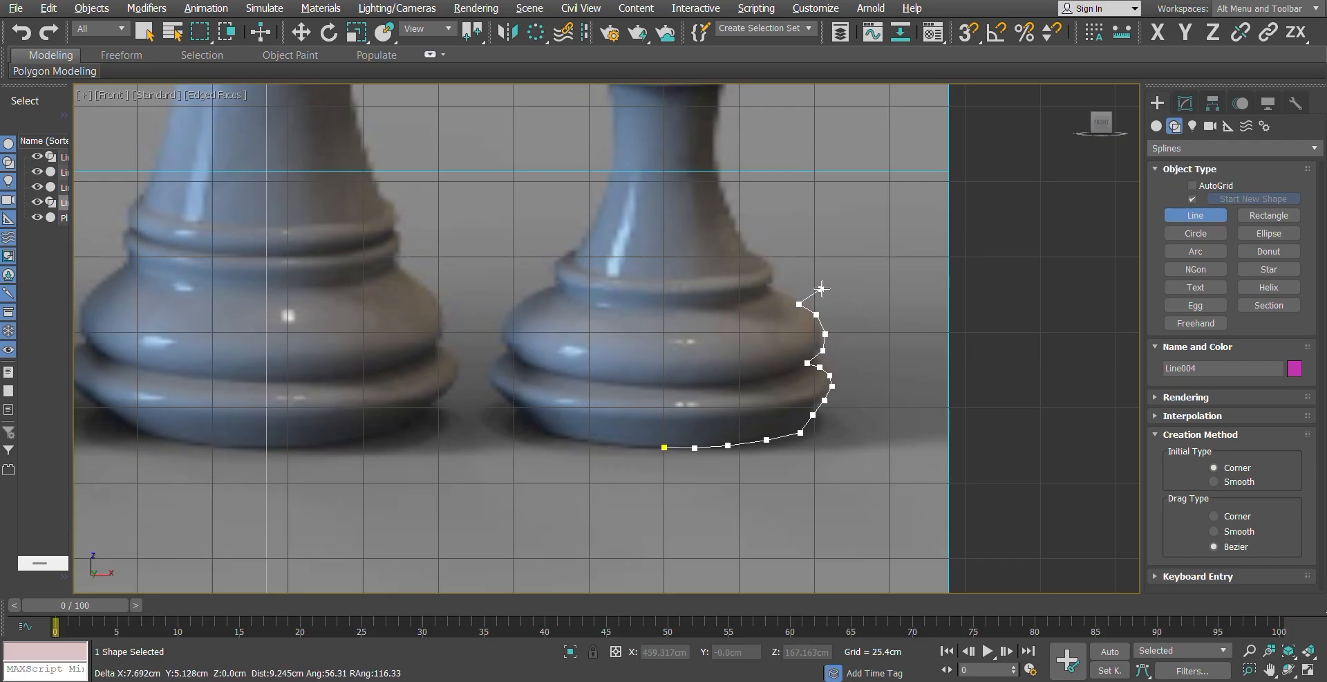
click(773, 292)
Step: Continue the pawn's profile around the small rounded collar above the base to the foot of the stem
scroll(757, 274, up, 2)
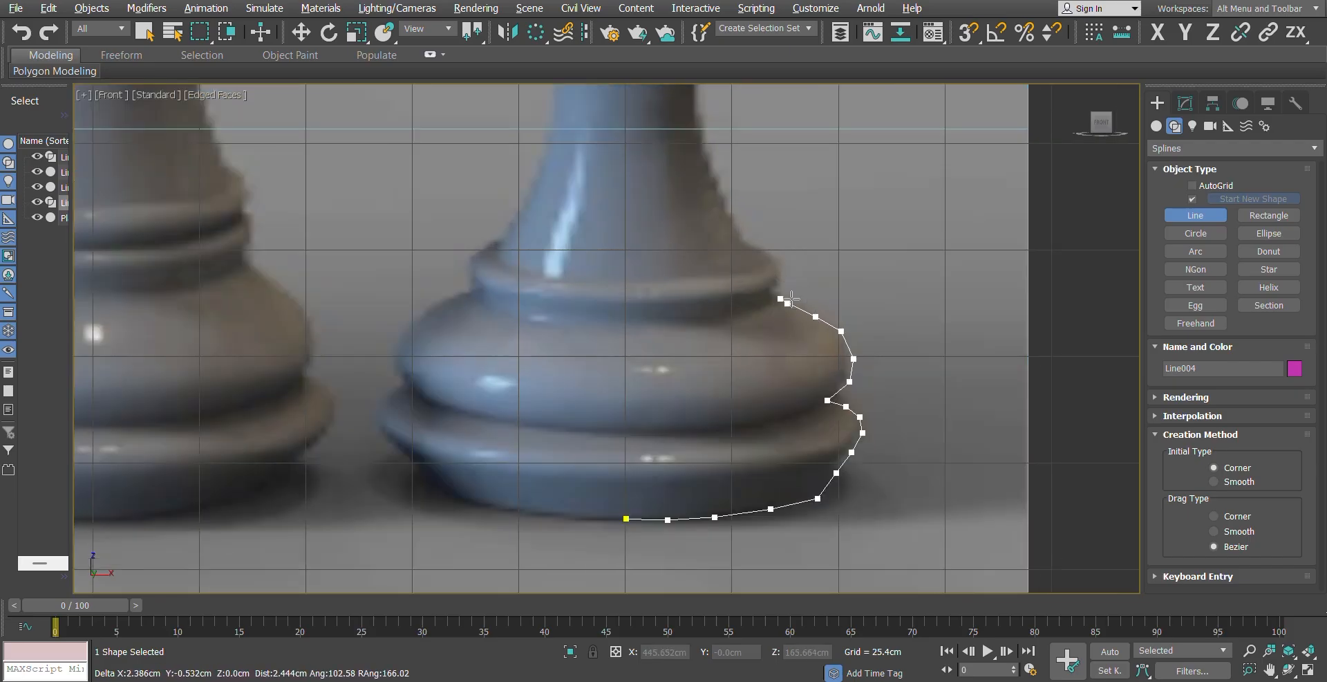
scroll(784, 293, up, 2)
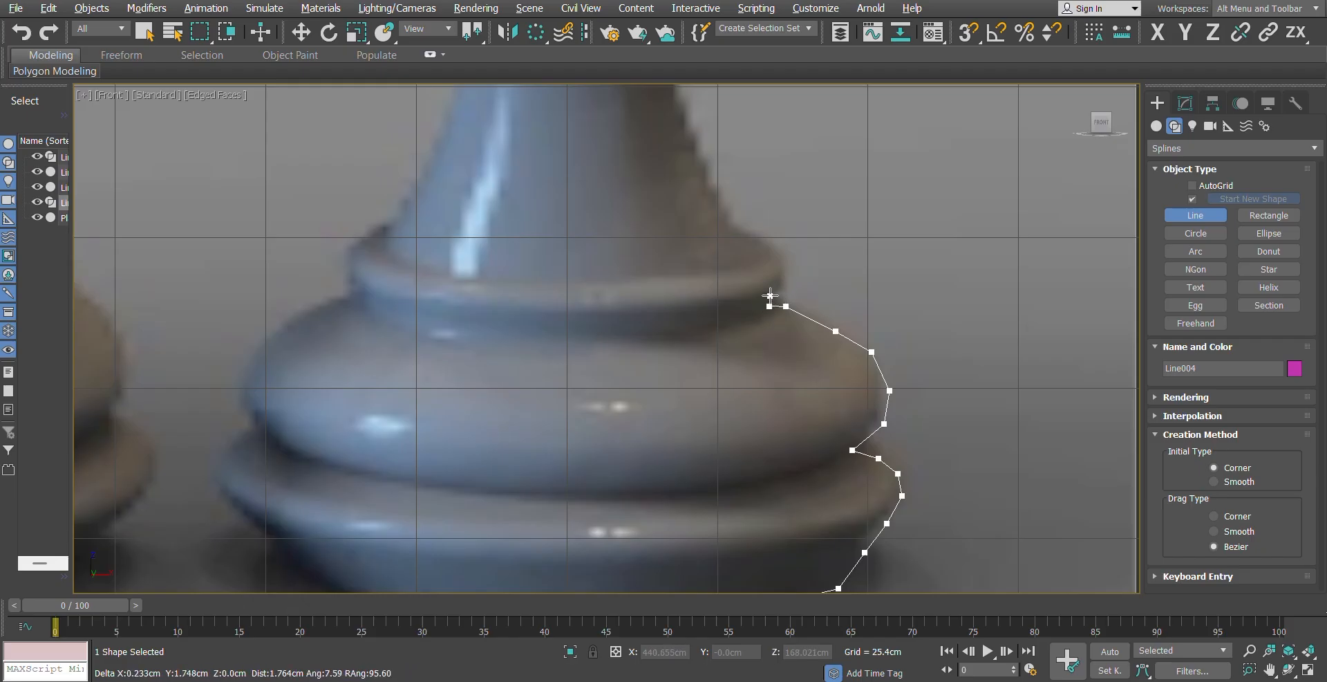
click(764, 252)
middle_drag(765, 252, 750, 400)
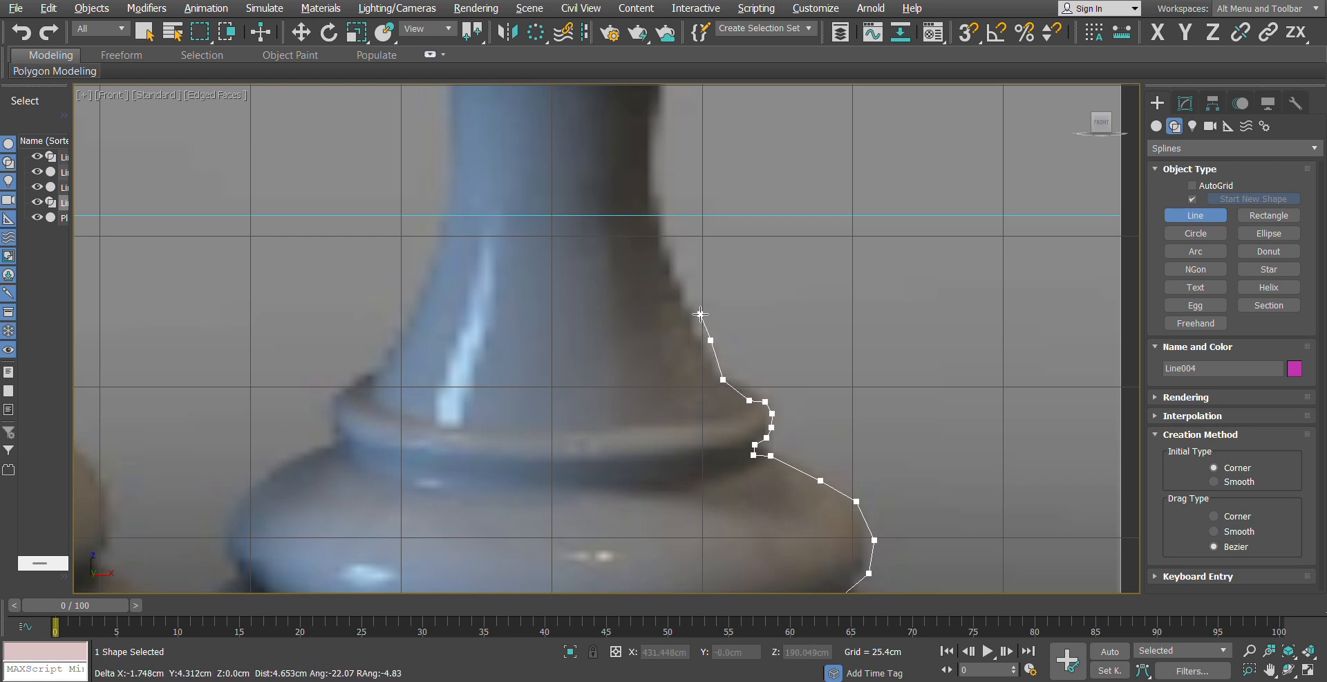
Step: Trace the concave edge of the pawn's stem up to the underside of the wide disc below the head
click(679, 290)
click(658, 231)
click(663, 195)
middle_drag(663, 205, 657, 377)
click(646, 349)
click(649, 289)
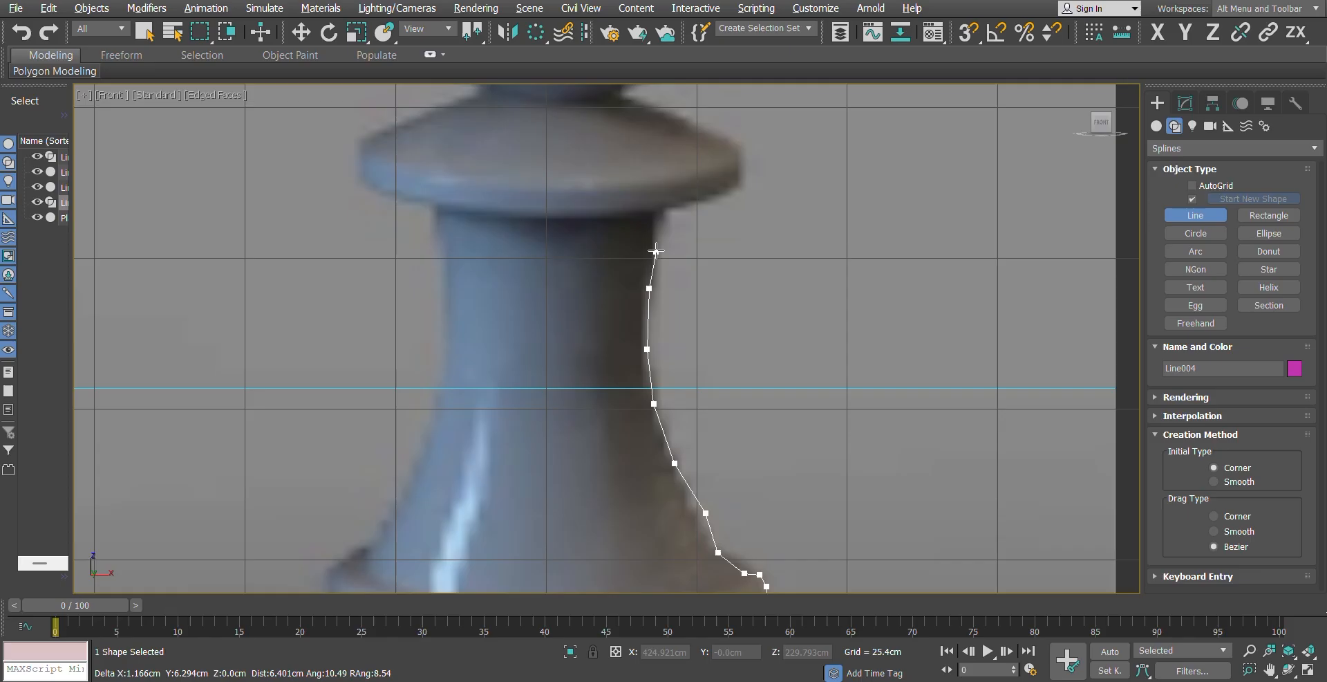
click(663, 208)
Step: Trace the profile around the rim of the wide disc and back along its sloping top towards the neck
middle_drag(663, 209, 663, 467)
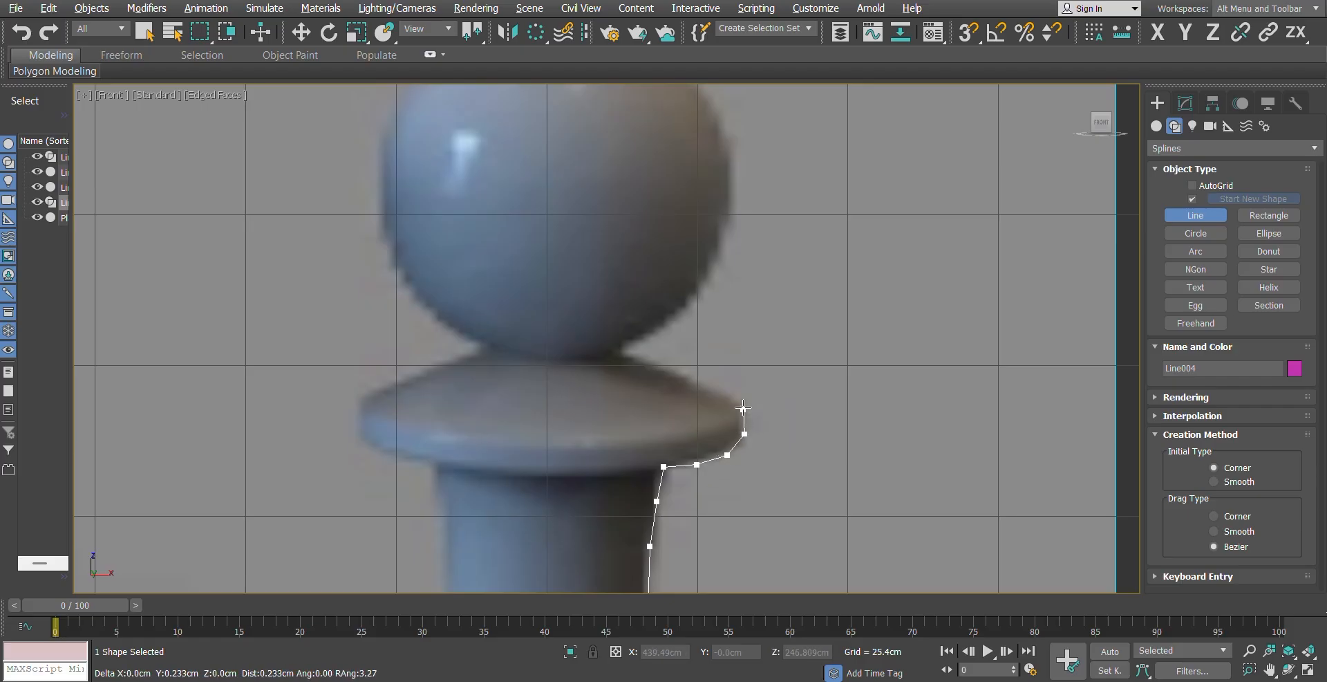
click(701, 390)
click(677, 384)
click(659, 376)
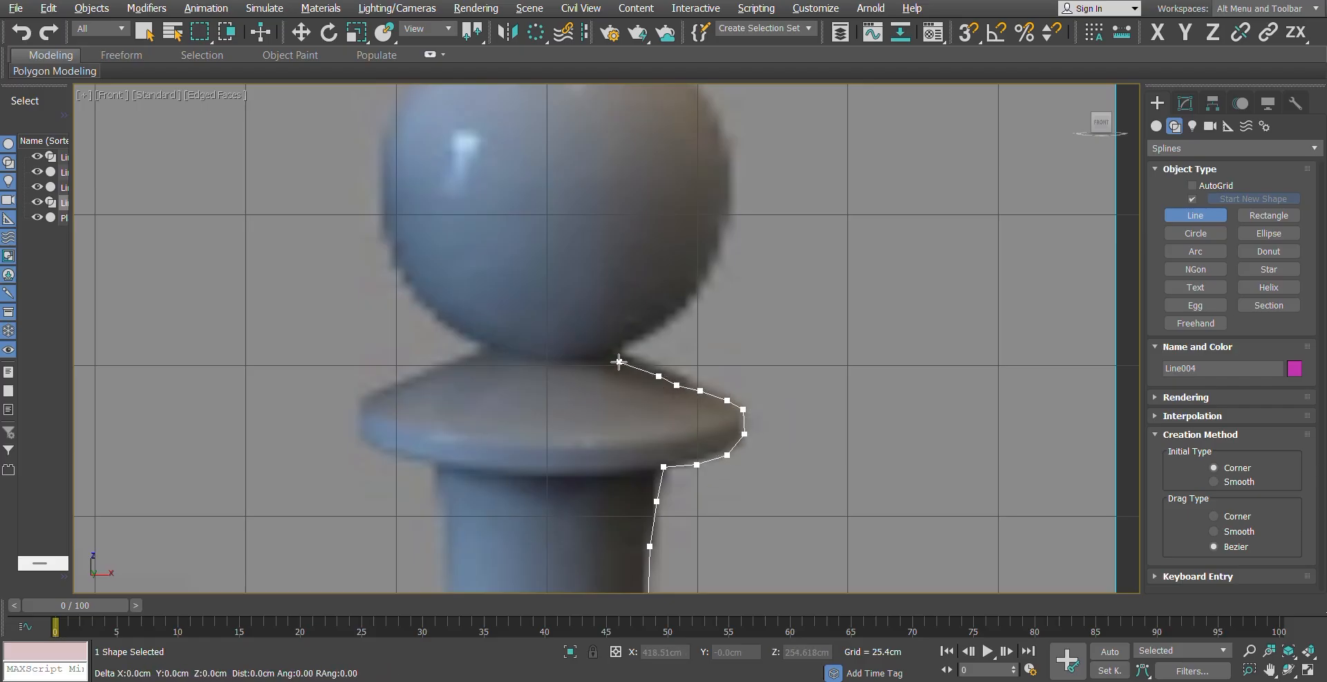
Step: Trace the pawn's round head from the neck to its top centre, end the open line there and leave the Line command
click(634, 342)
click(655, 330)
click(696, 295)
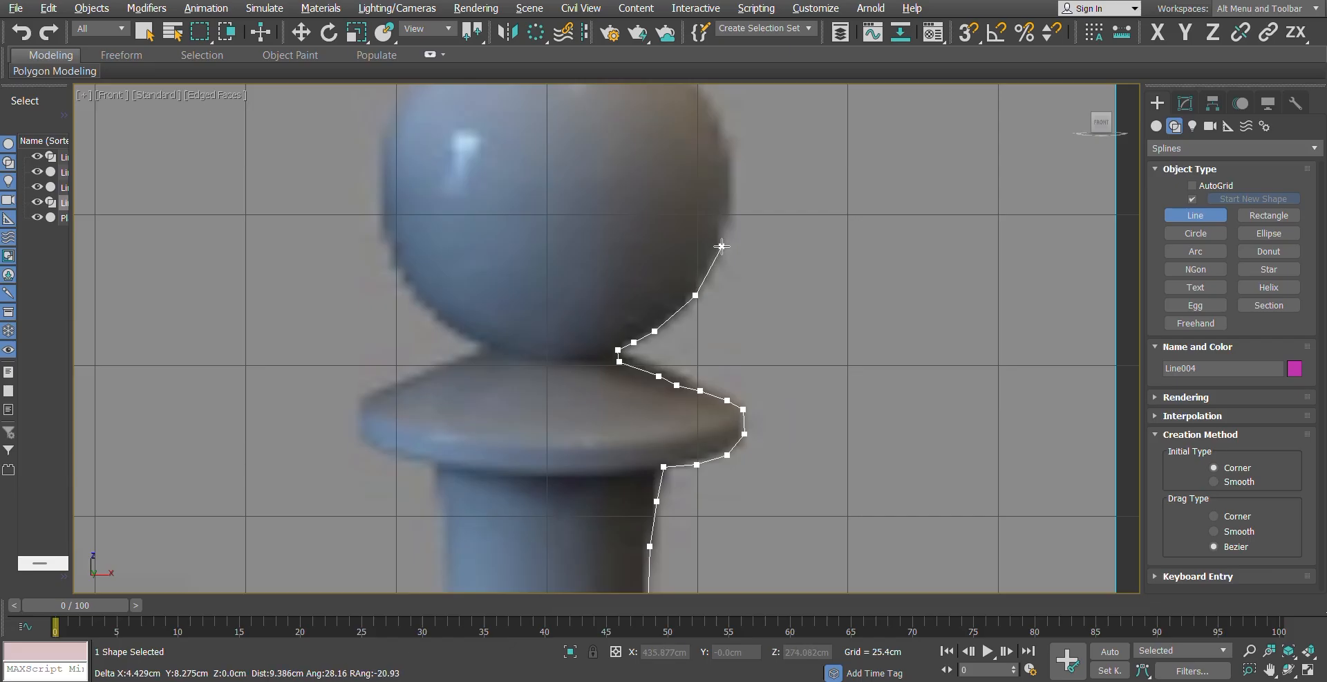
click(722, 245)
middle_drag(722, 245, 742, 424)
click(756, 361)
click(744, 291)
click(700, 248)
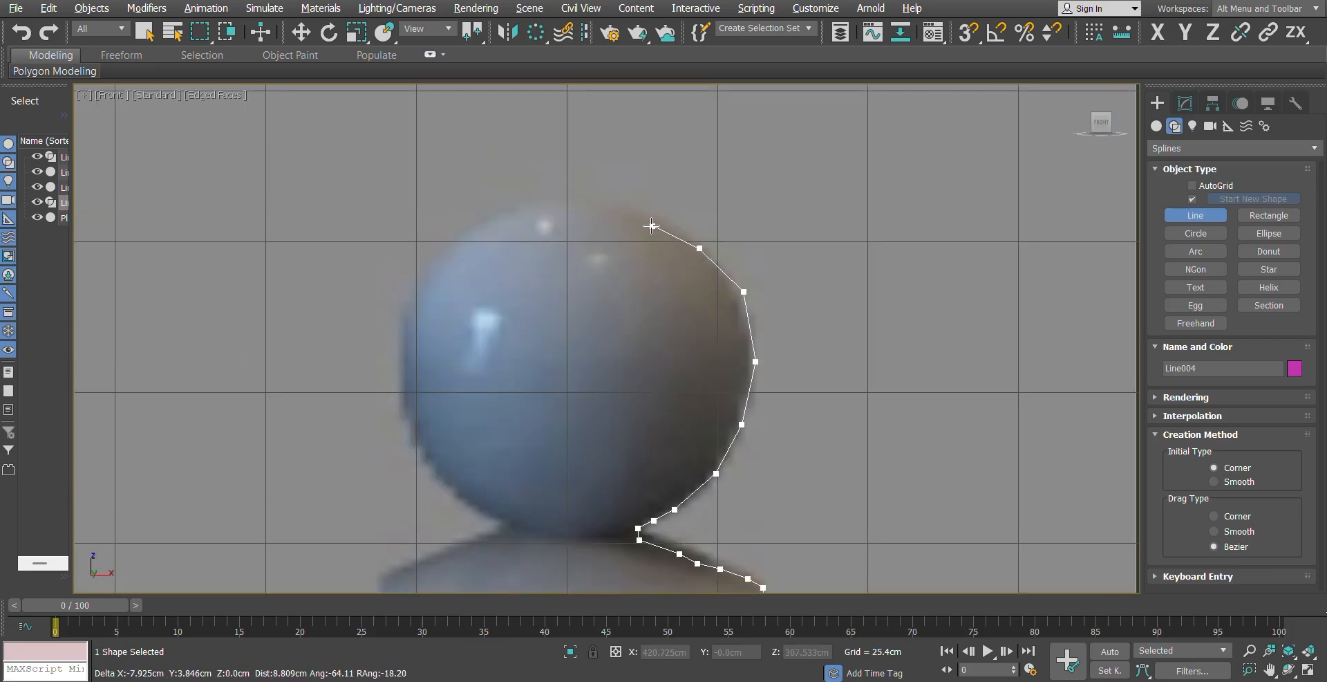
click(643, 214)
click(591, 200)
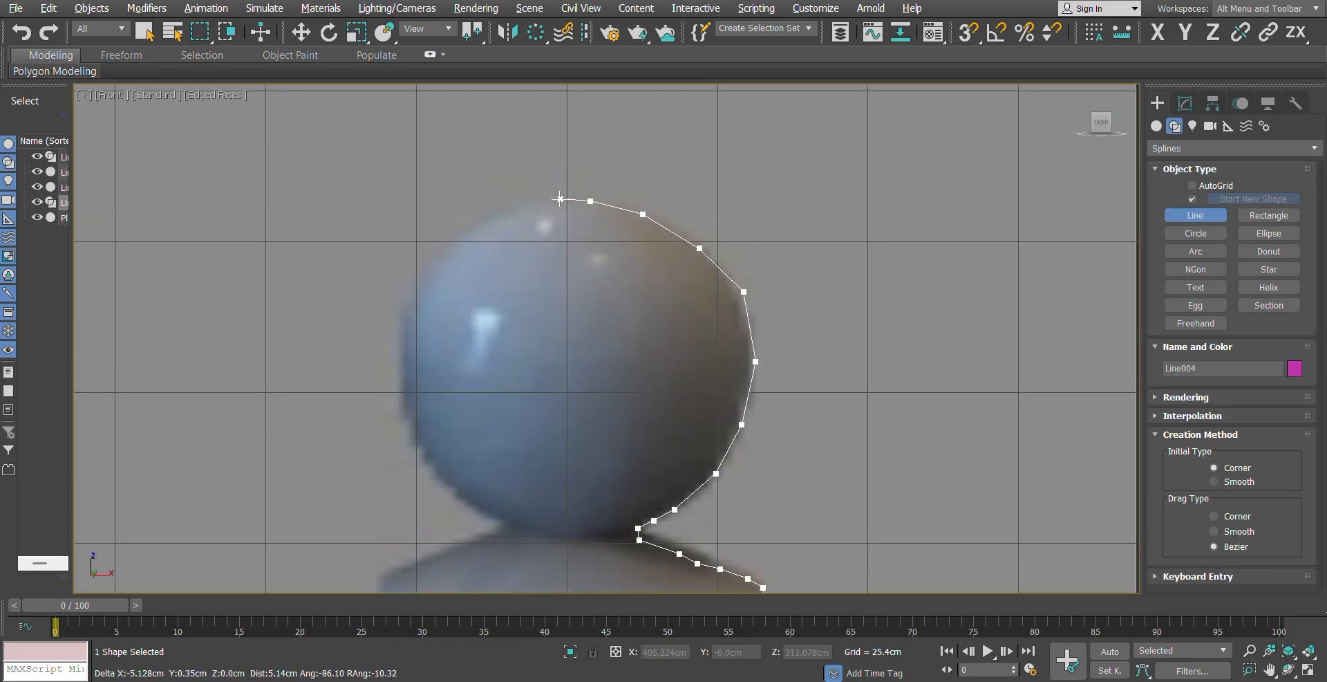
click(561, 199)
right_click(600, 328)
scroll(694, 335, down, 3)
right_click(823, 219)
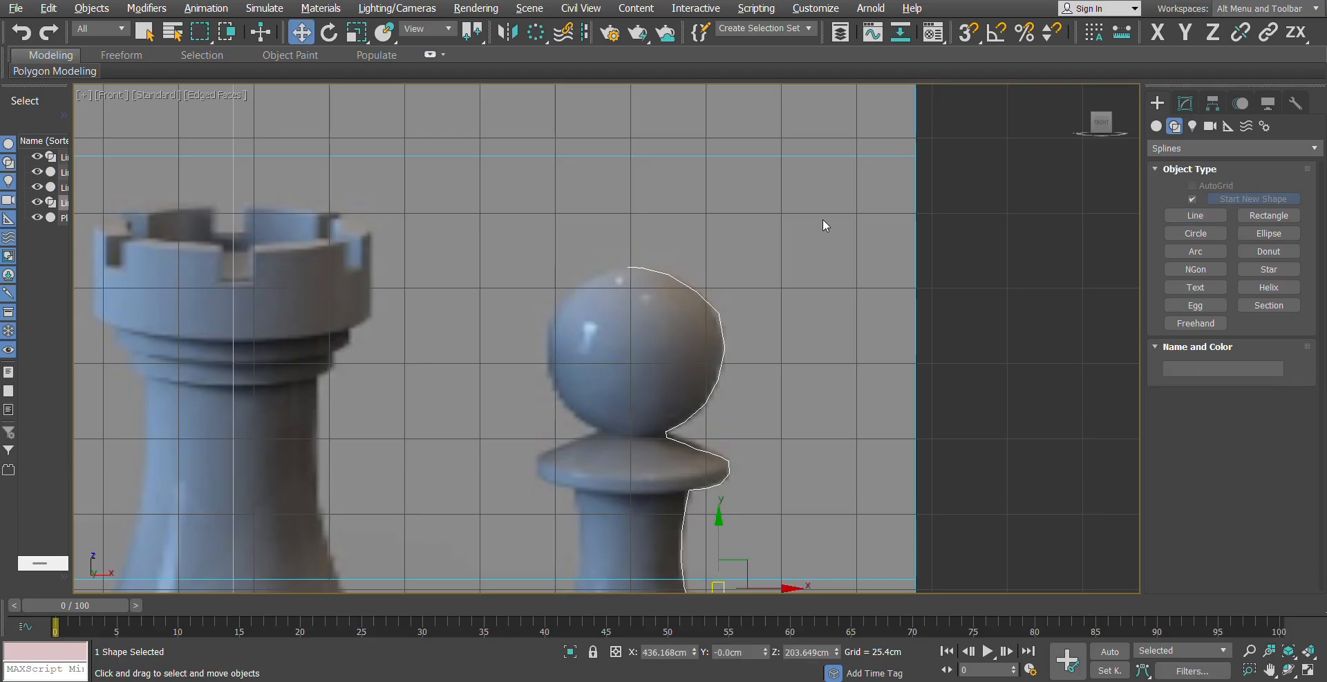
Step: Switch the pawn's line to vertex editing and move the vertex on the lower stem to match the reference edge
middle_drag(755, 423, 766, 254)
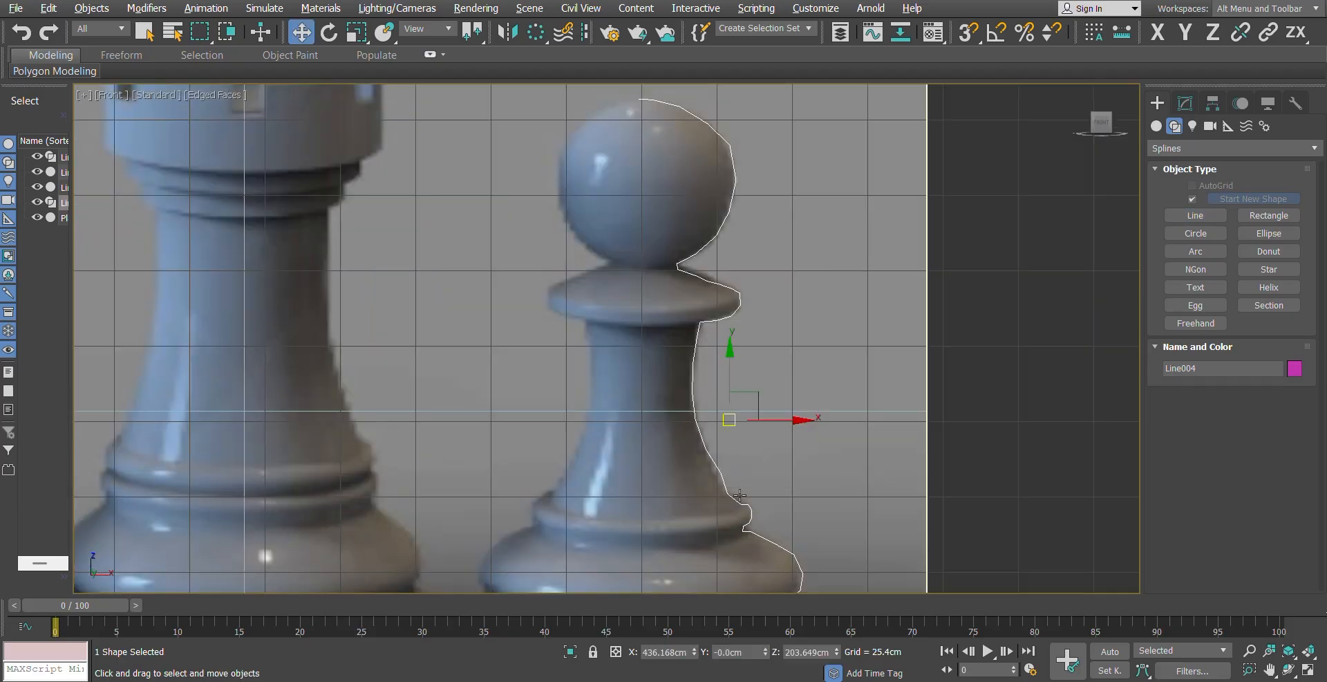
middle_drag(744, 508, 744, 335)
scroll(744, 335, up, 5)
middle_drag(714, 270, 713, 464)
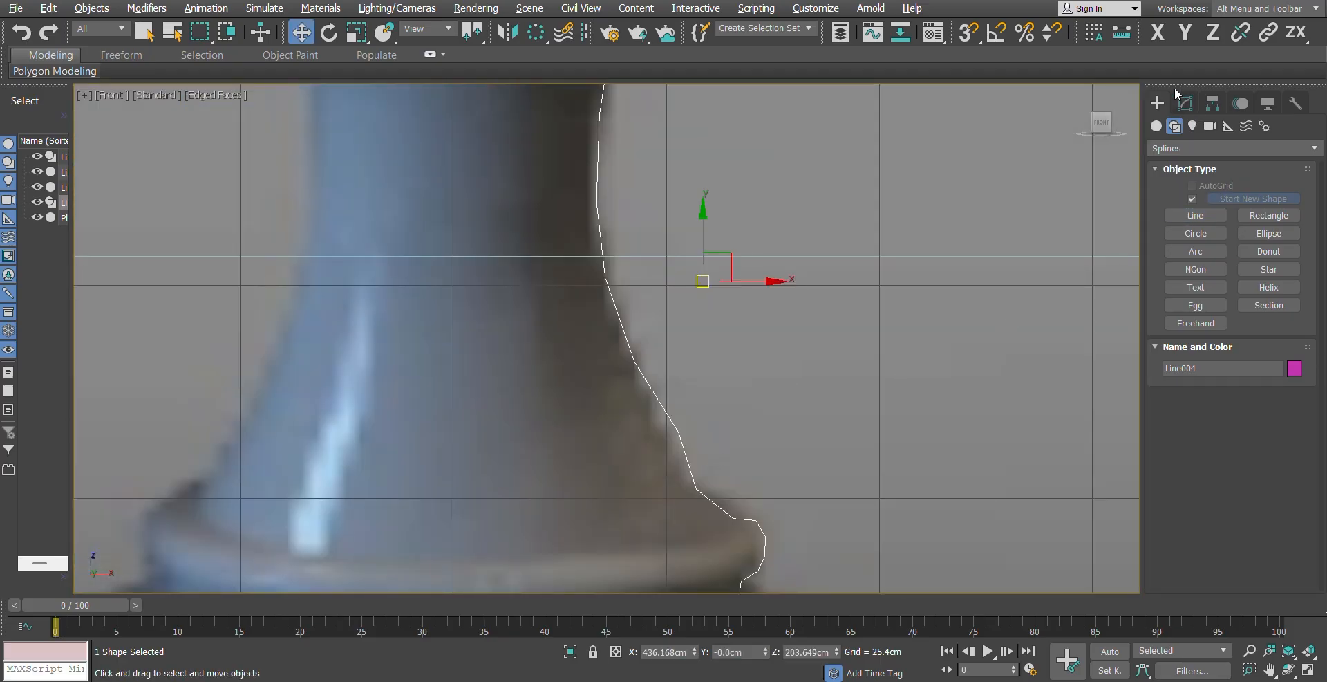
click(1185, 103)
click(1210, 365)
drag(714, 477, 713, 475)
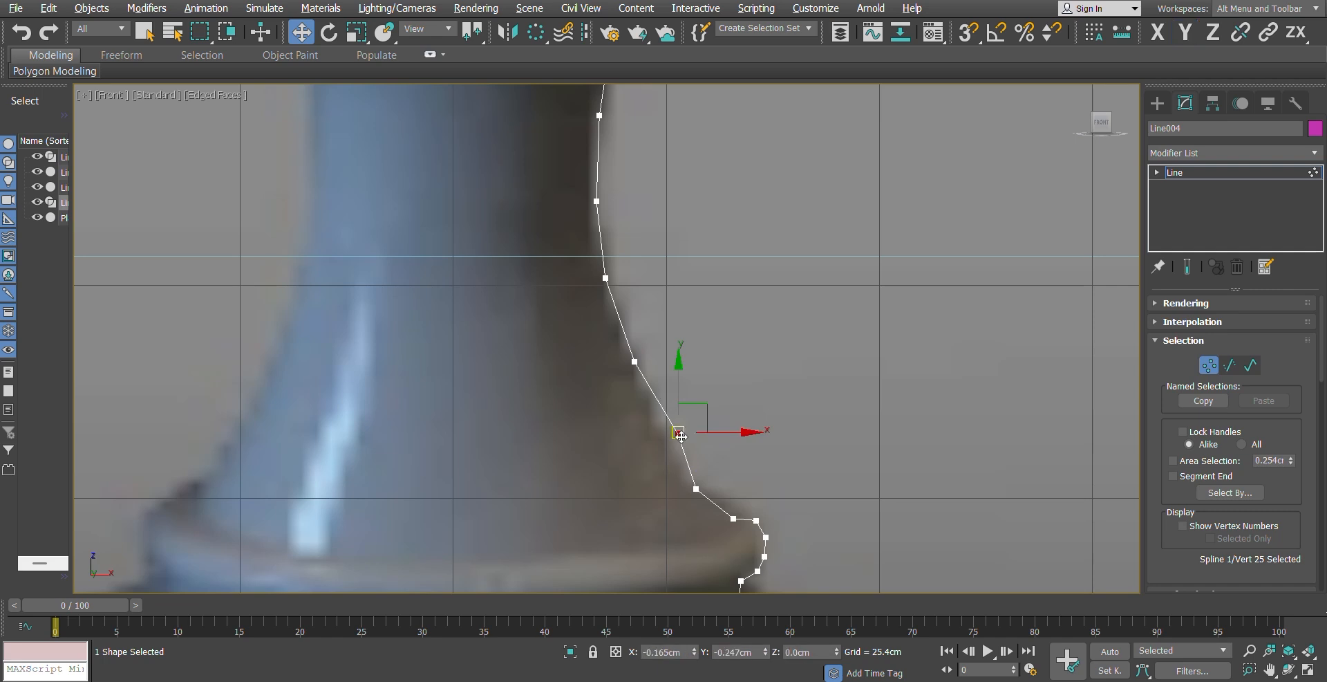
Step: Adjust the vertices at the top of the stem and under the wide disc to follow the reference pawn
scroll(680, 443, down, 5)
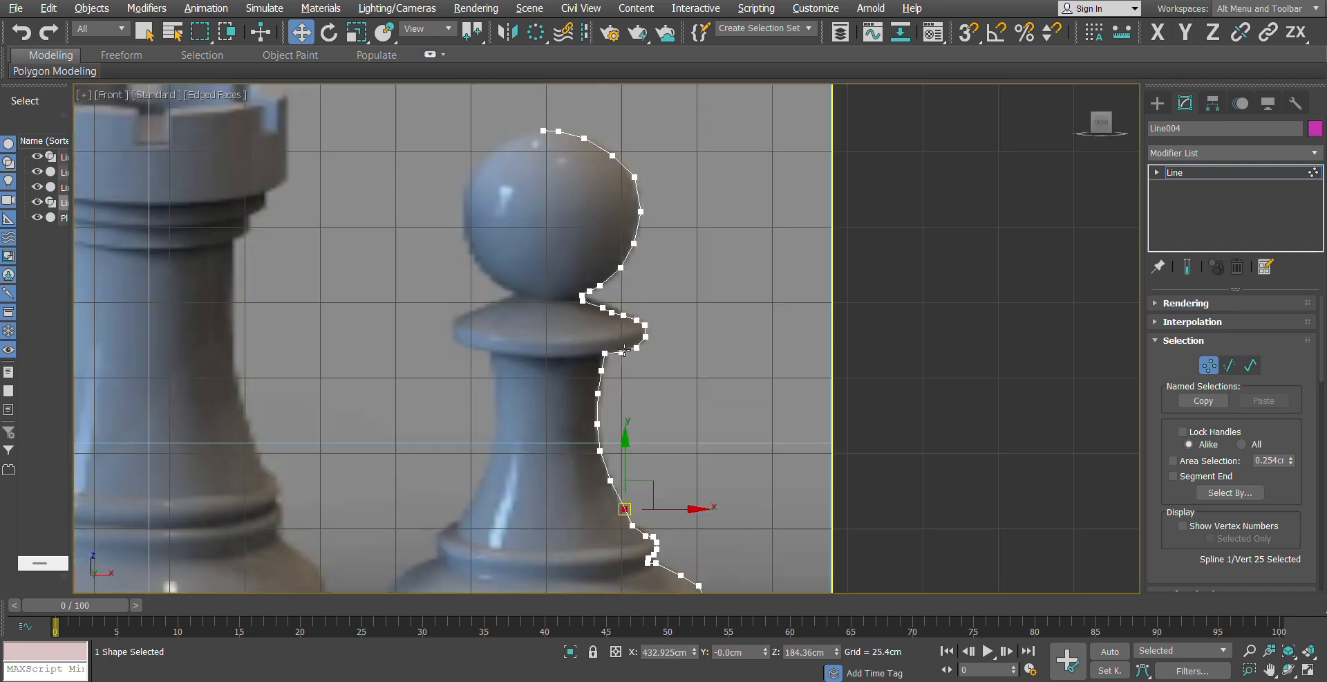
scroll(676, 232, up, 5)
drag(621, 346, 591, 315)
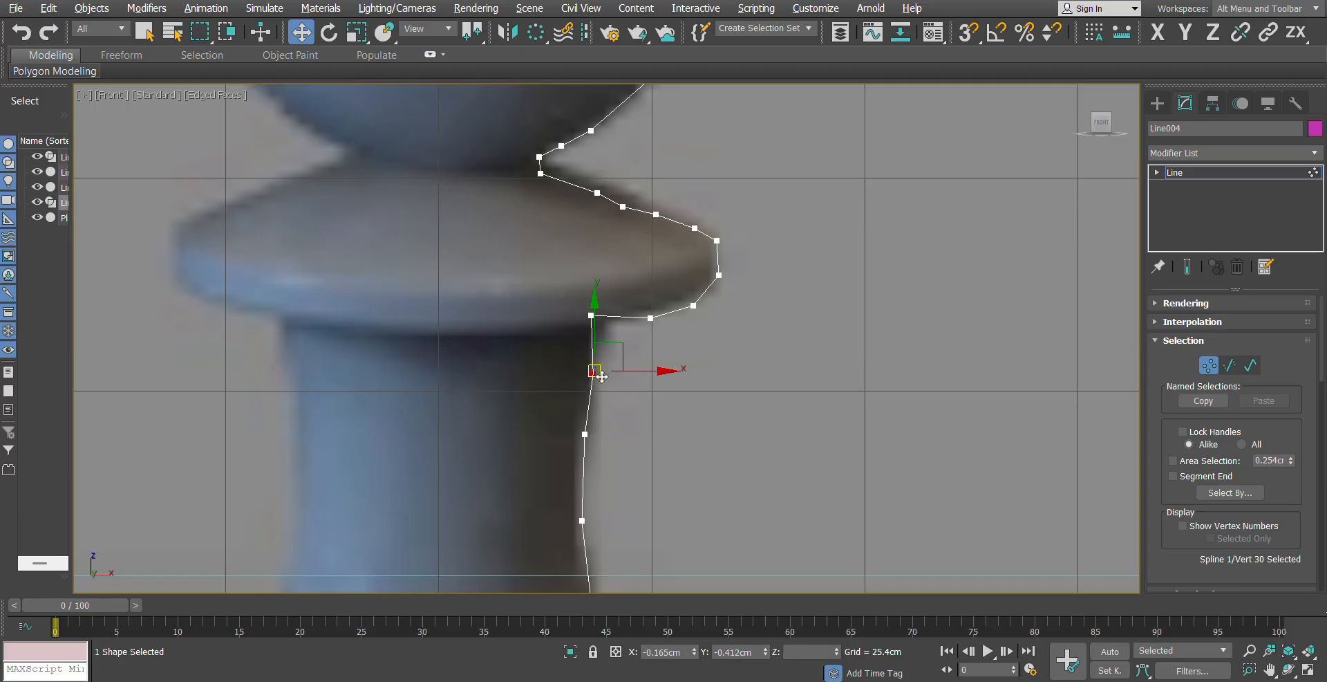
drag(602, 376, 599, 385)
click(651, 319)
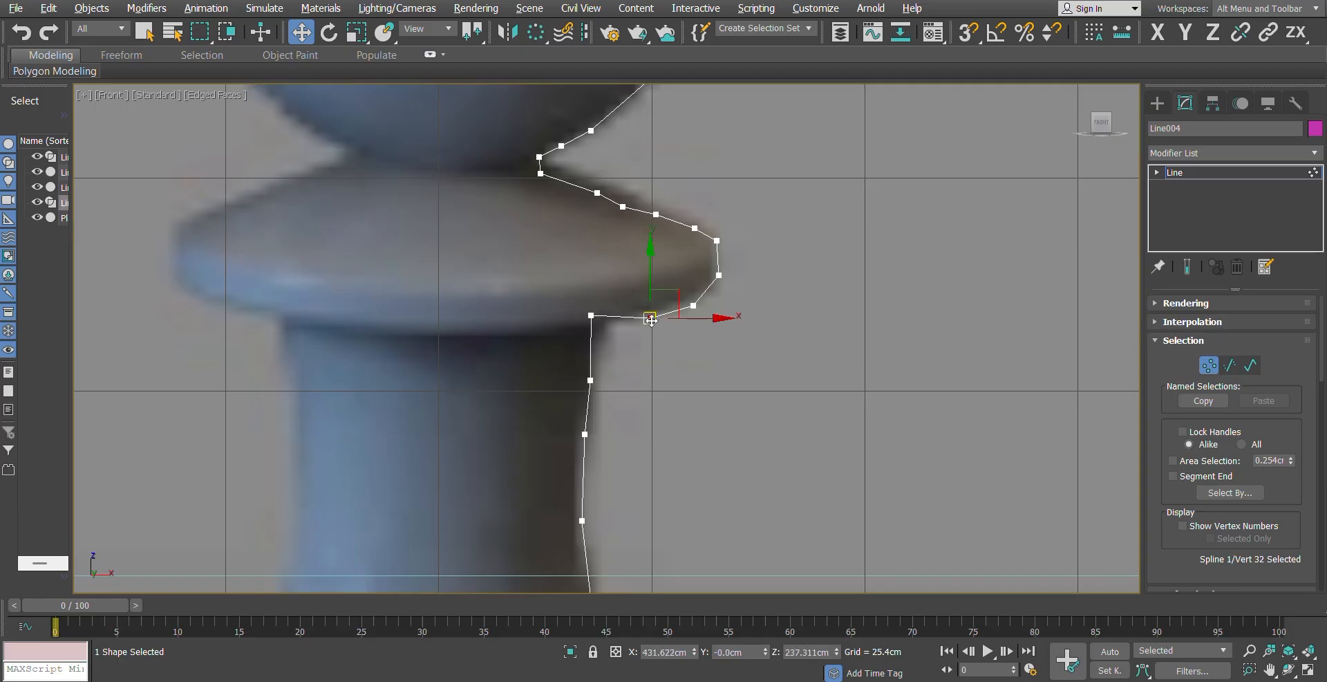
drag(652, 319, 652, 316)
Step: Move the outermost vertex of the base's wide bulge slightly inward to match the reference outline
scroll(671, 333, down, 2)
middle_drag(670, 477, 683, 232)
scroll(707, 407, down, 1)
middle_drag(689, 311, 721, 276)
scroll(713, 422, down, 1)
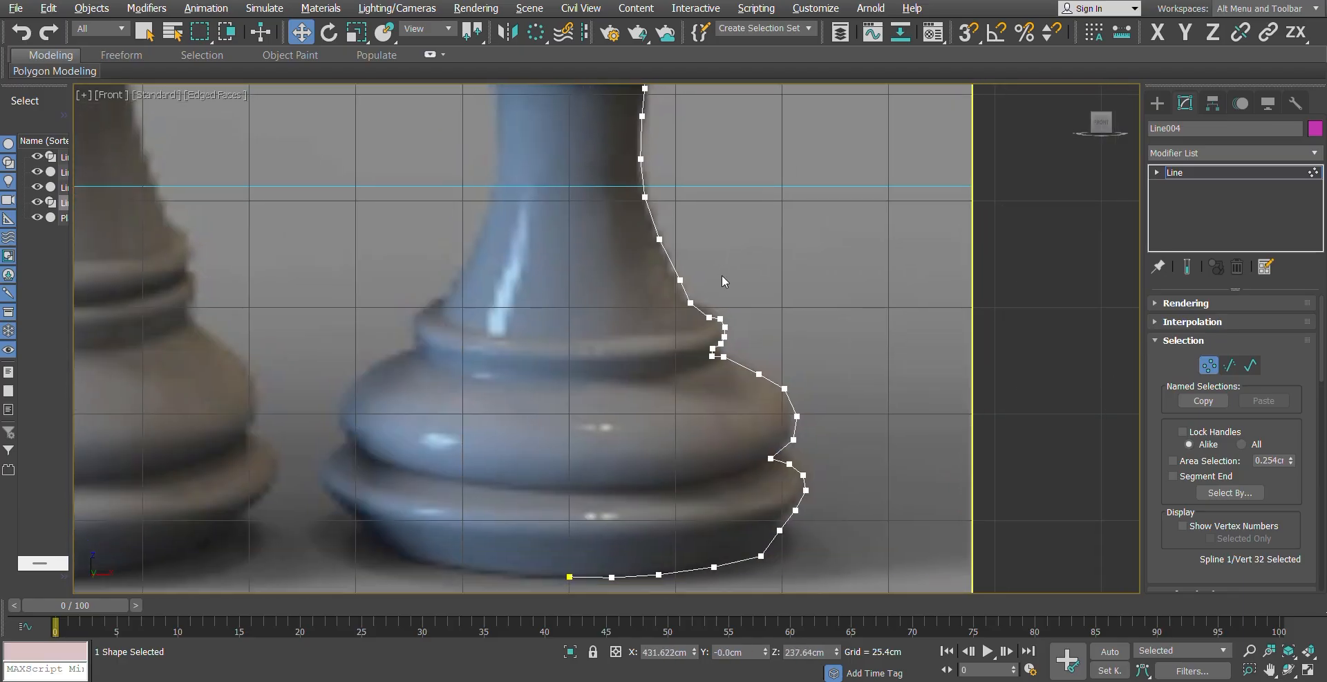
scroll(811, 450, up, 2)
scroll(777, 320, up, 2)
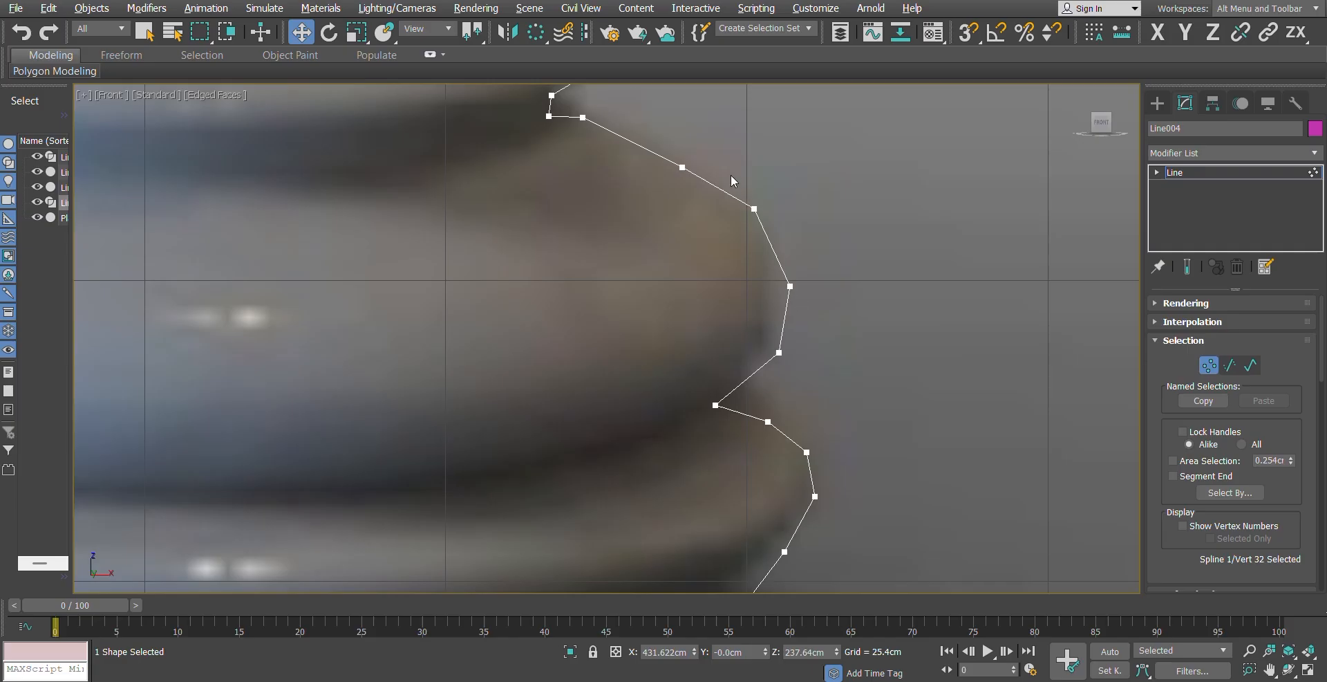
drag(790, 285, 786, 285)
Step: Fit the vertices along the pawn's lowest rim to the reference edge, then leave vertex editing
scroll(691, 297, down, 3)
middle_drag(625, 414, 649, 319)
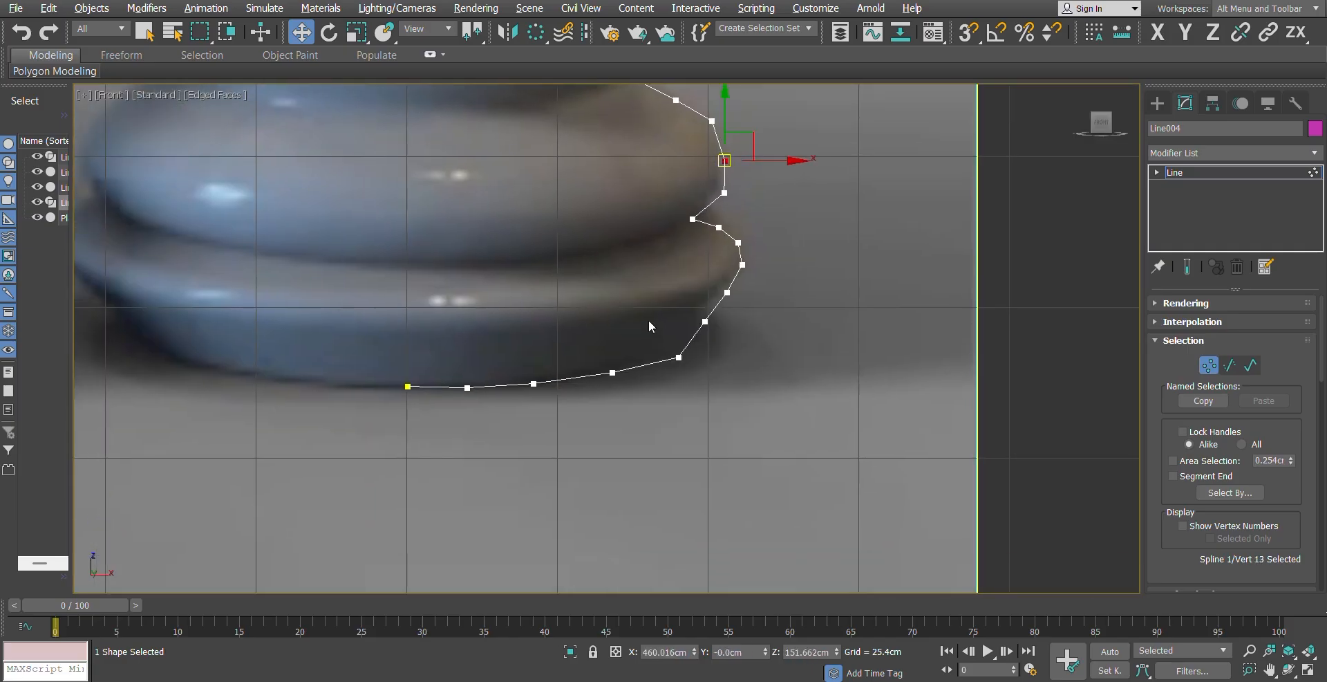
click(681, 356)
click(706, 321)
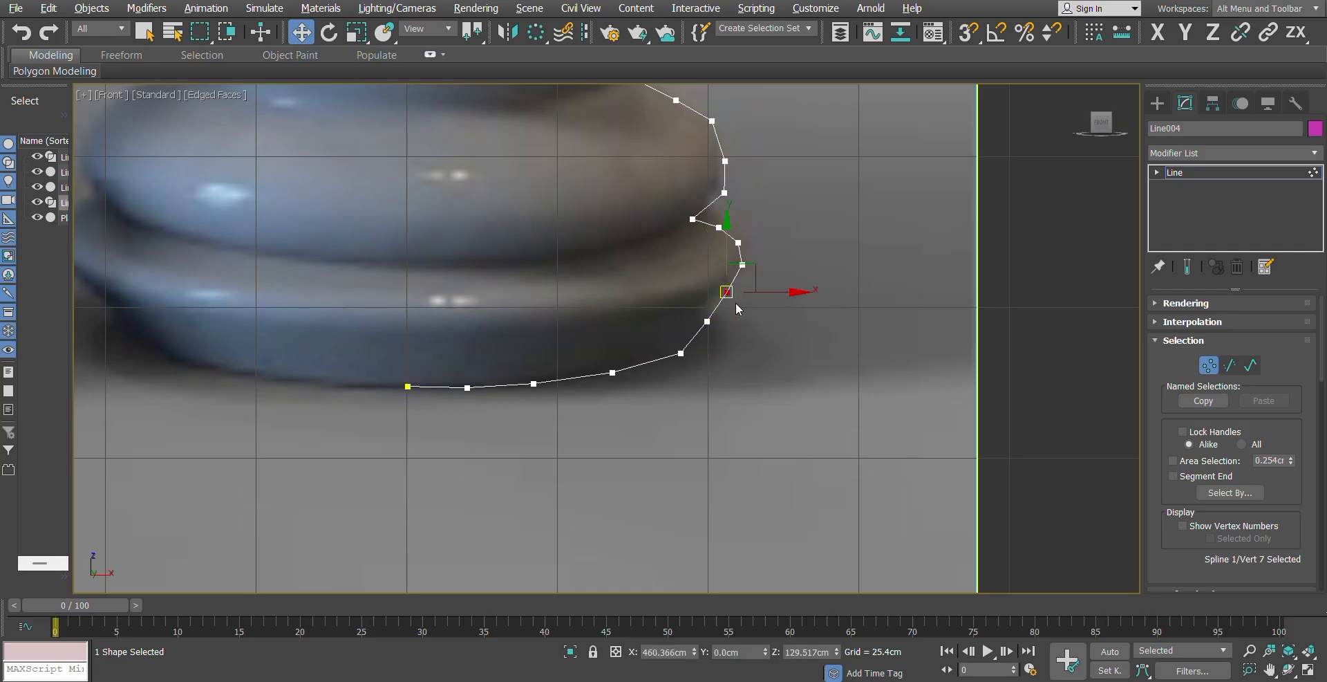
drag(719, 296, 720, 296)
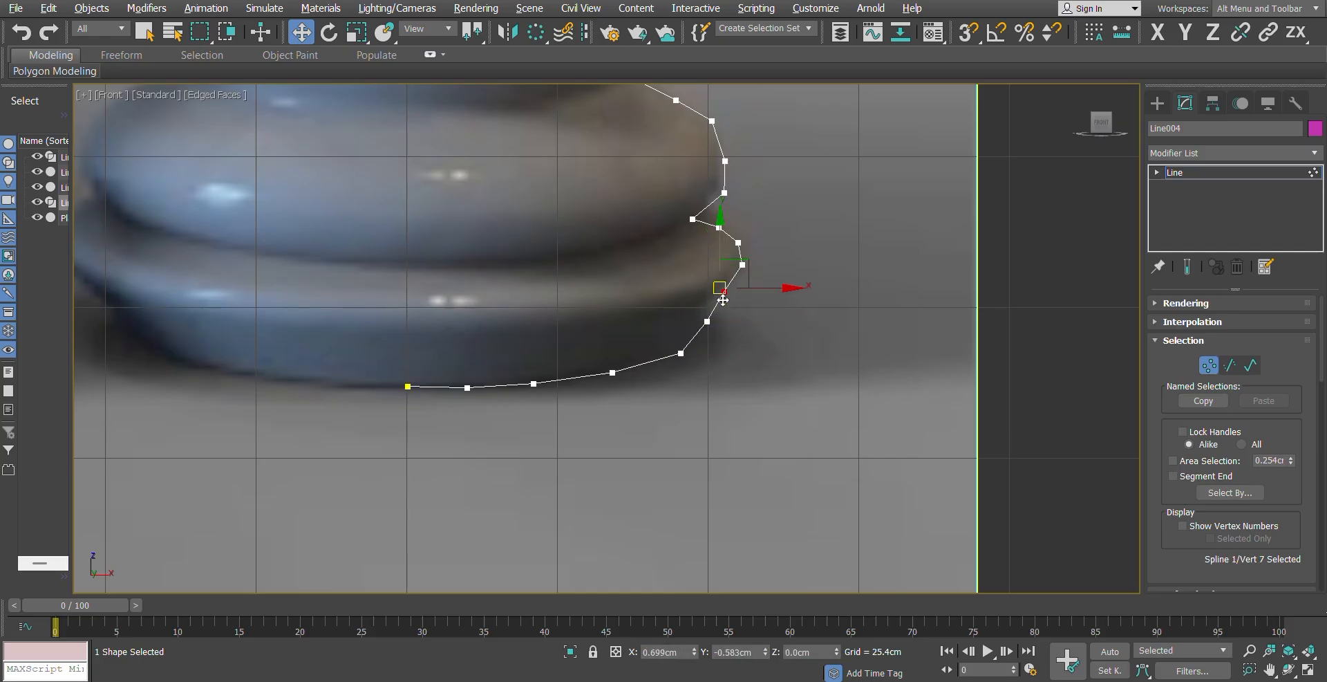
click(1203, 370)
Step: Move only the pivot of the pawn's profile to the starting point of the line at the base's bottom centre
scroll(745, 323, down, 8)
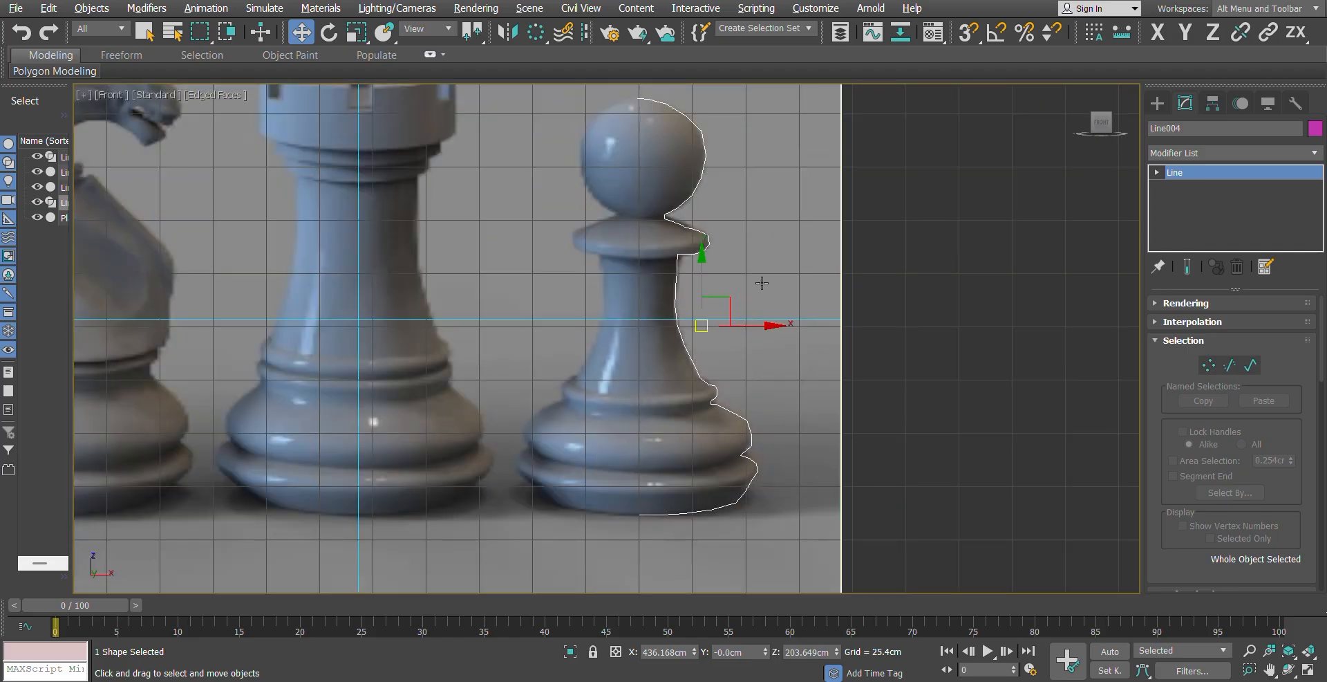
click(1212, 103)
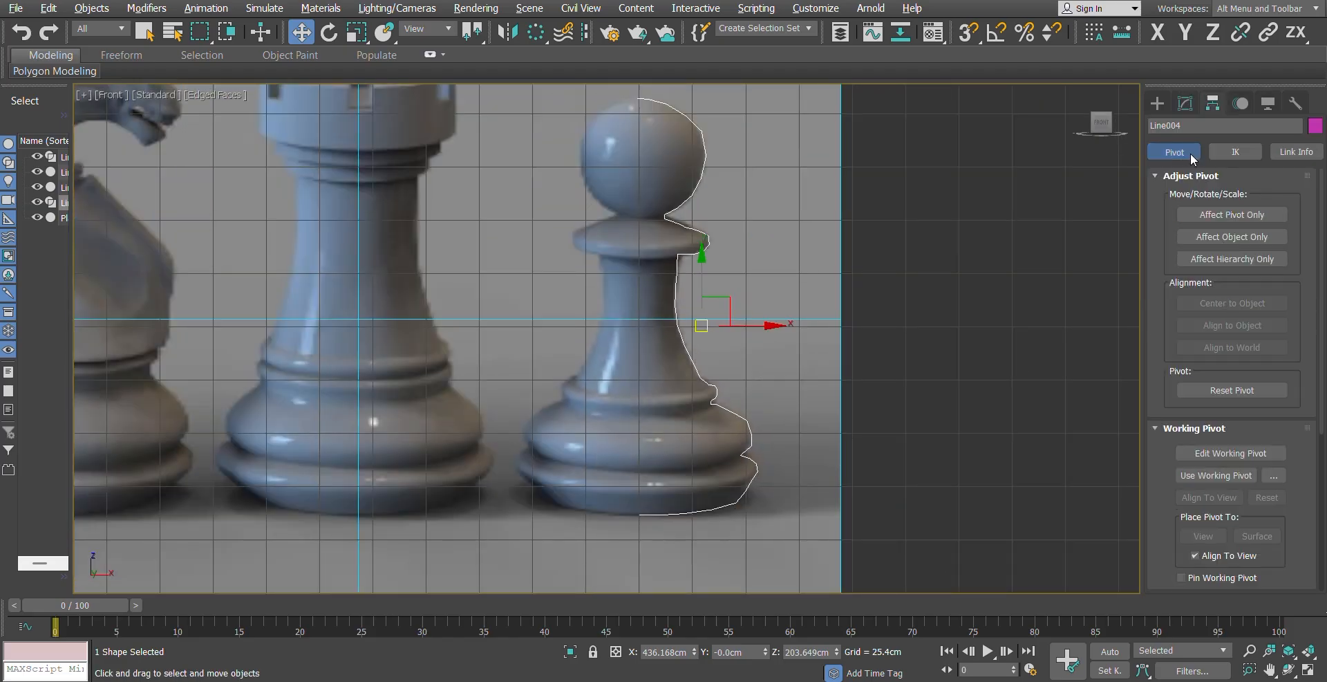
click(1222, 218)
drag(701, 325, 640, 514)
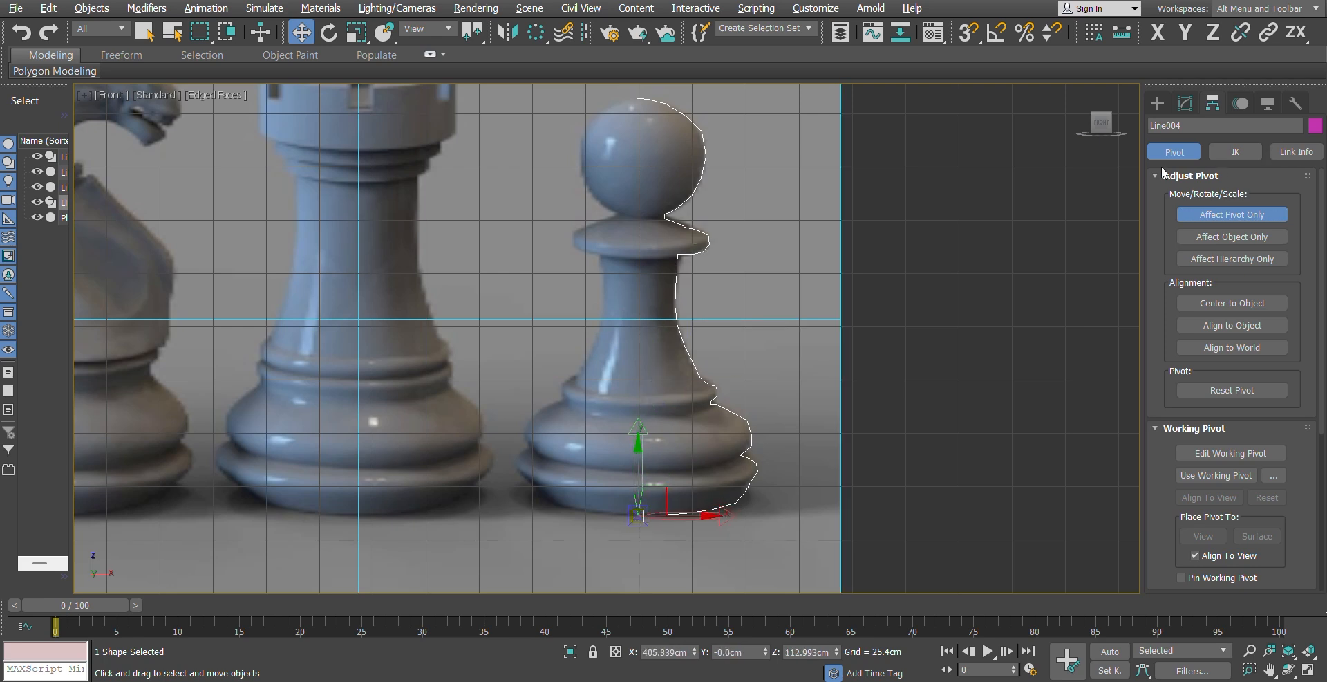
Step: Apply a Lathe modifier to the pawn's profile and deselect the resulting piece
click(1157, 103)
click(1185, 103)
click(1224, 151)
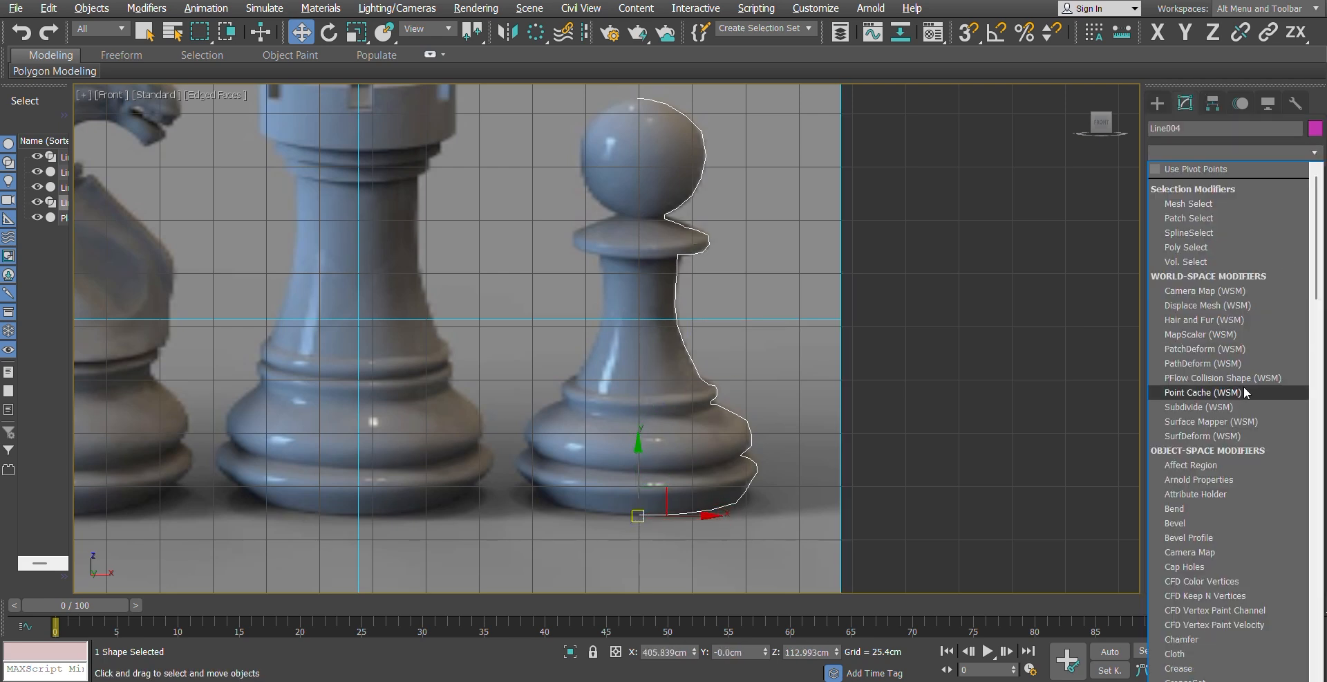
scroll(1245, 392, down, 10)
click(1195, 167)
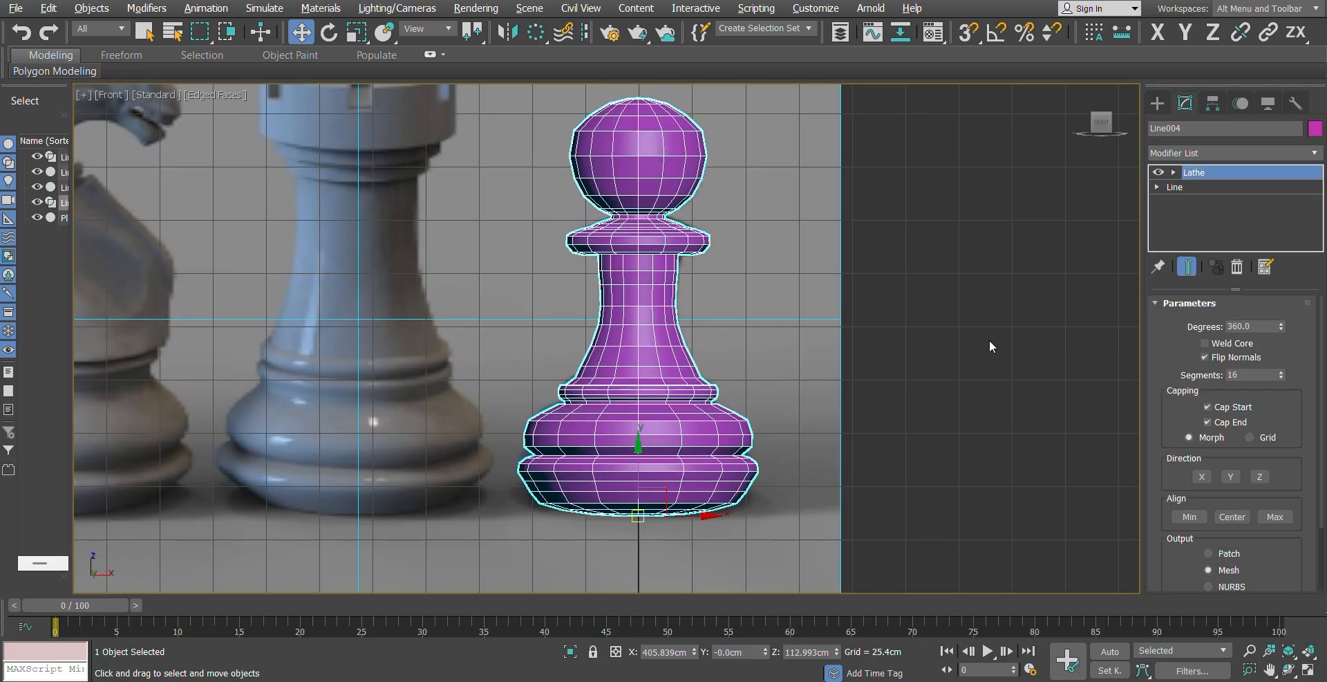
click(972, 421)
scroll(972, 484, down, 6)
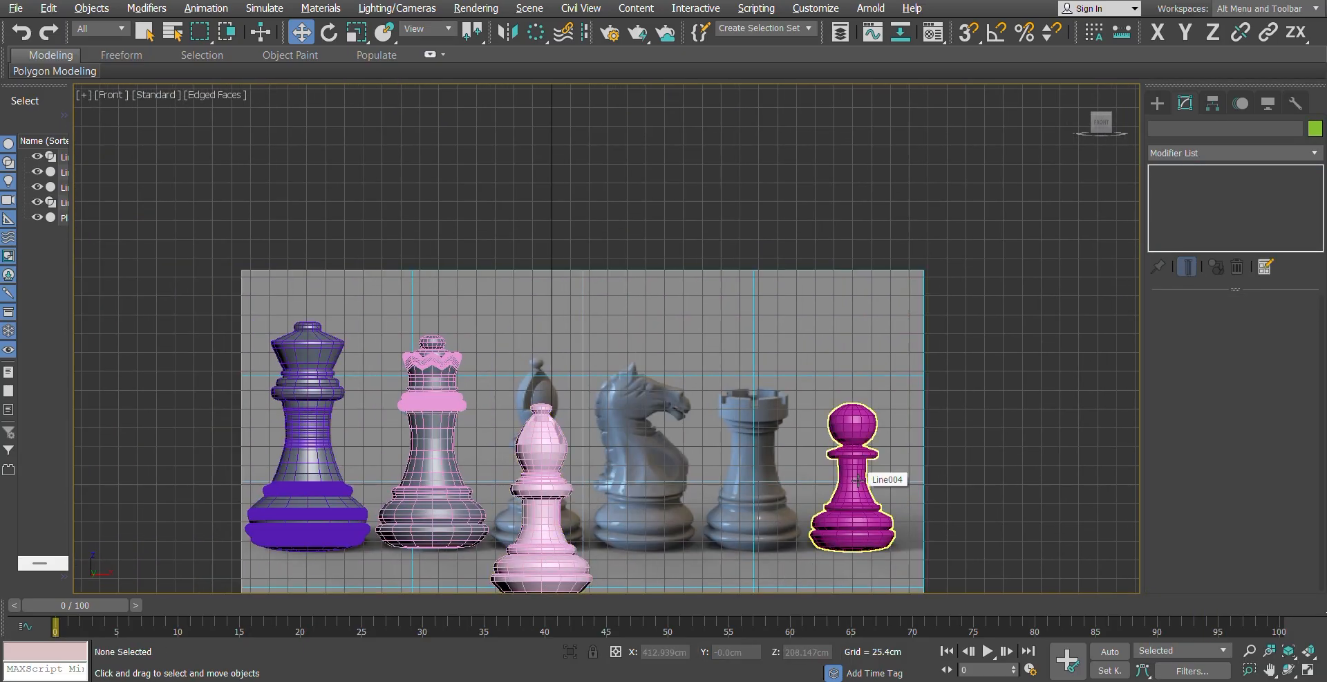
Step: Move the pawn sideways off its reference image to compare the two, and return it to its original place
click(857, 481)
drag(920, 553, 998, 554)
click(998, 557)
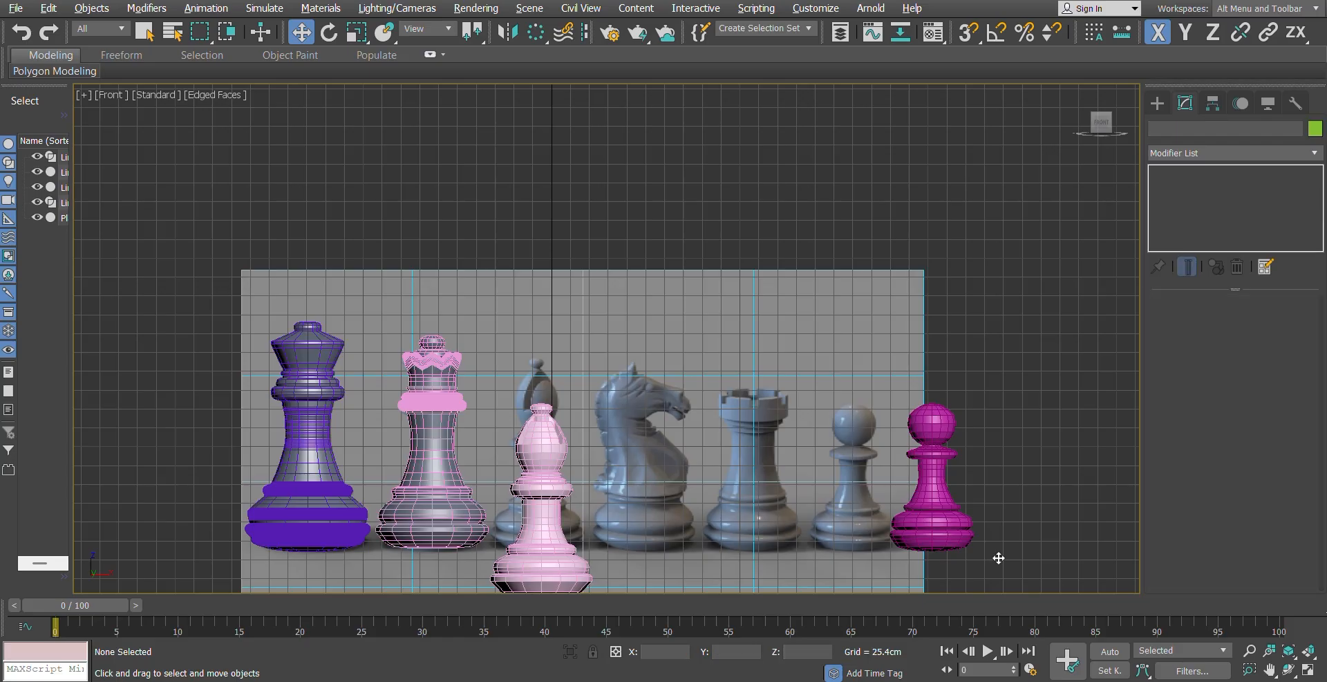
click(933, 484)
drag(934, 484, 854, 483)
Step: Move the bishop vertically up until its base lines up with the other pieces over its reference image, and deselect it
click(540, 519)
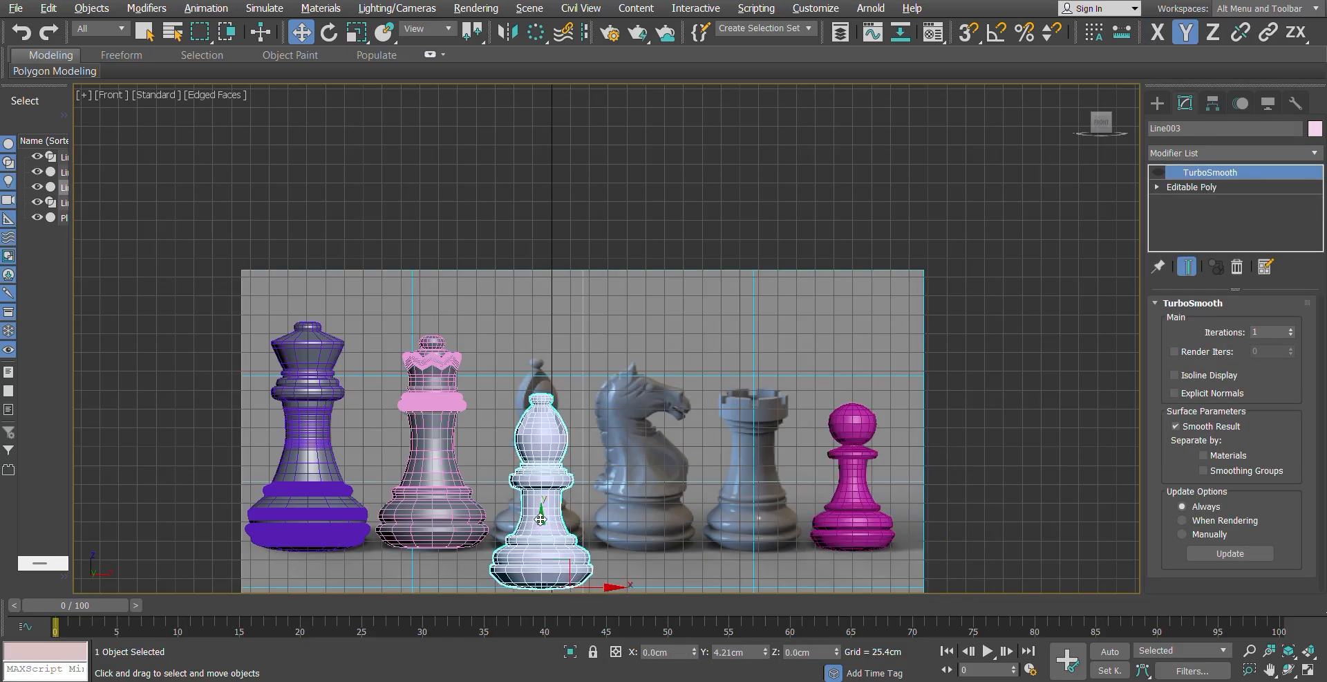
drag(541, 519, 537, 486)
click(1007, 498)
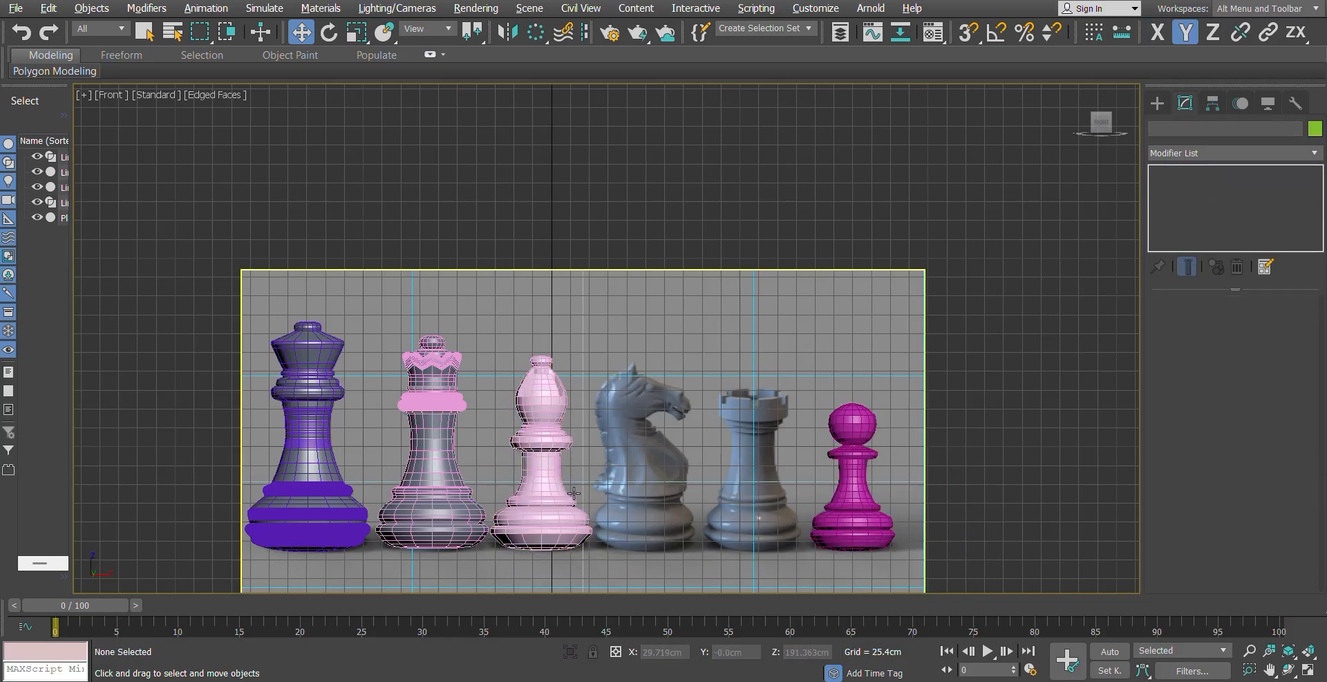
Step: Inspect the pieces from other angles, and restore the Front view framed closely on the bishop, knight, rook and pawn
mouse_move(601, 519)
alt+middle_down()
mouse_move(595, 484)
mouse_move(591, 520)
alt+middle_up()
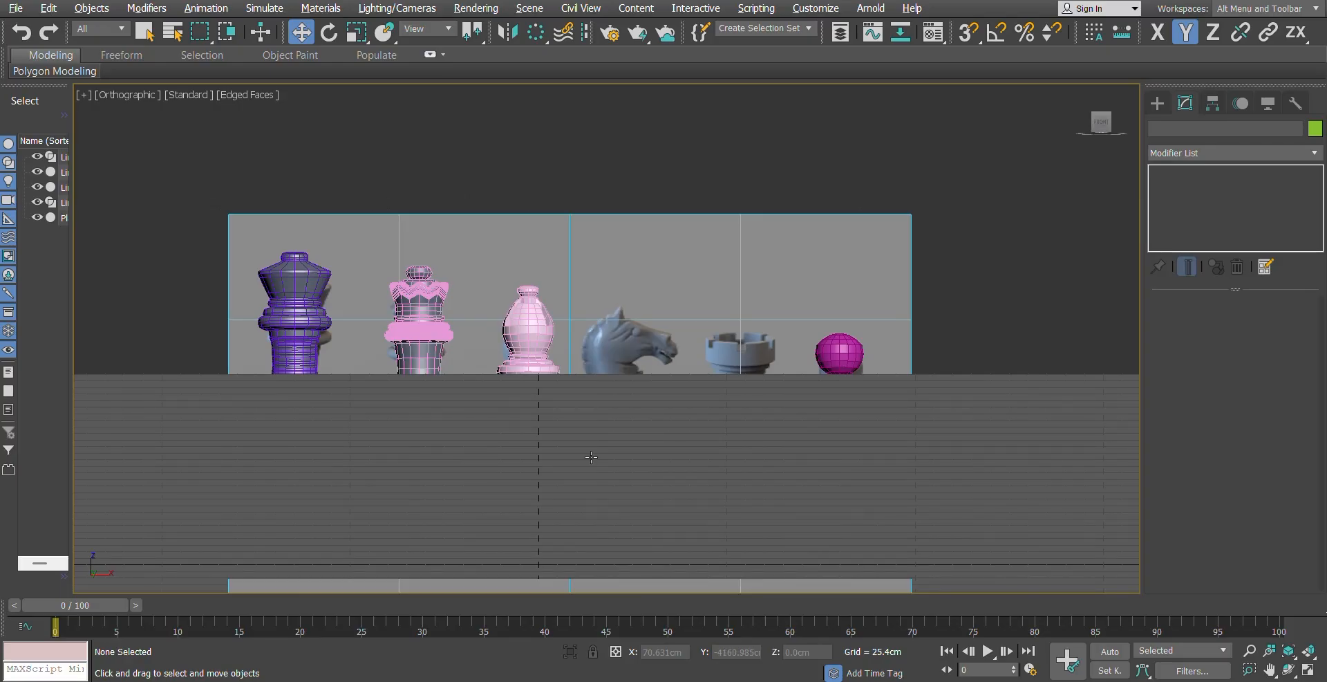
alt+middle_drag(594, 477, 630, 309)
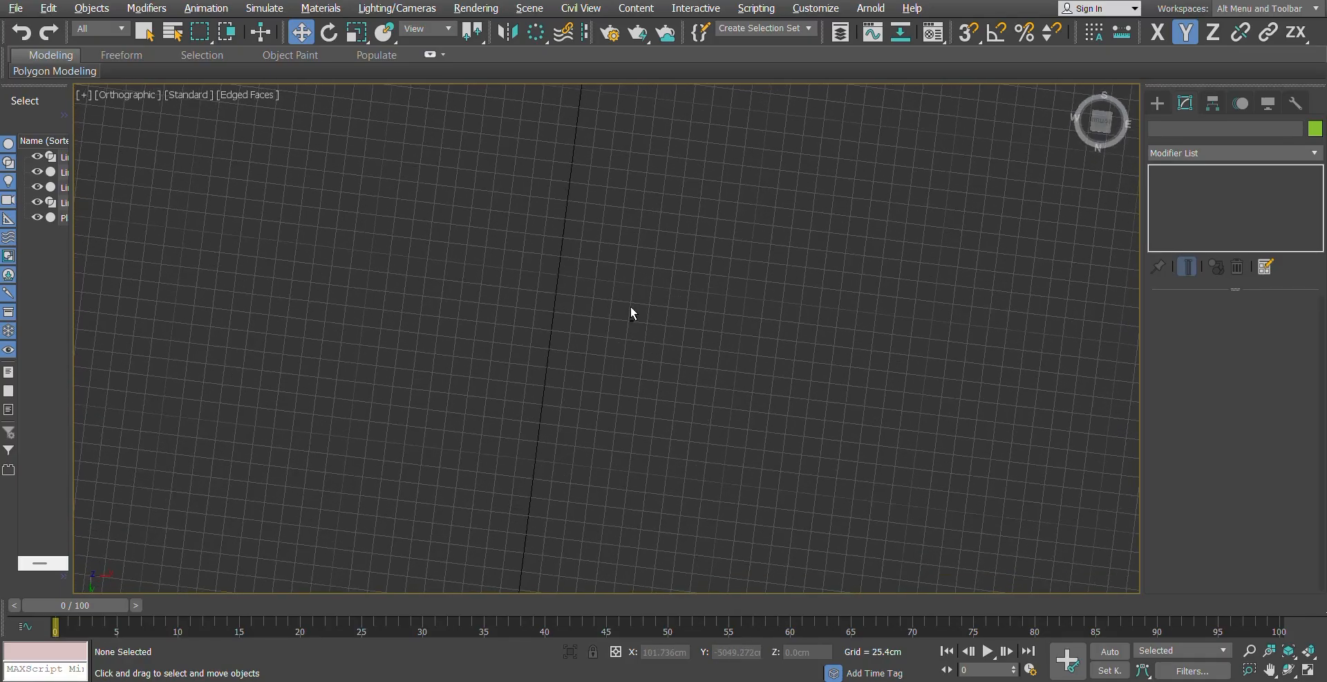
click(143, 95)
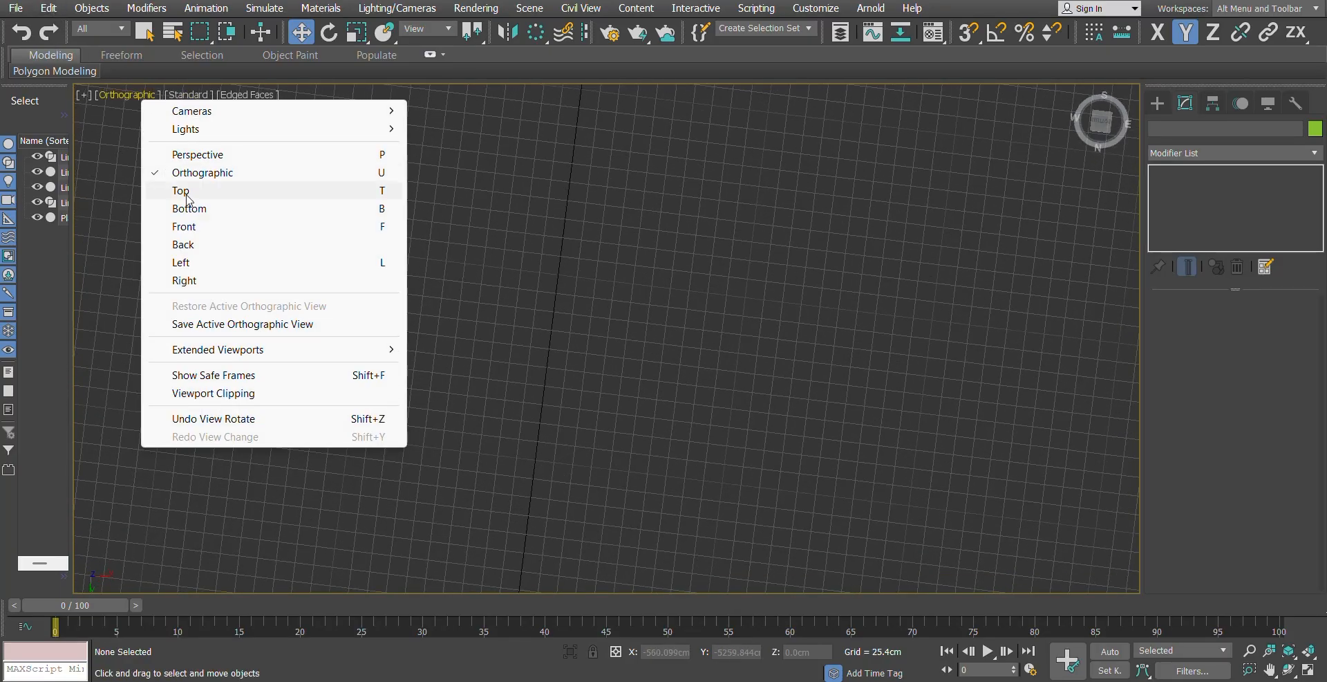
click(191, 232)
scroll(407, 279, down, 2)
middle_drag(602, 401, 461, 374)
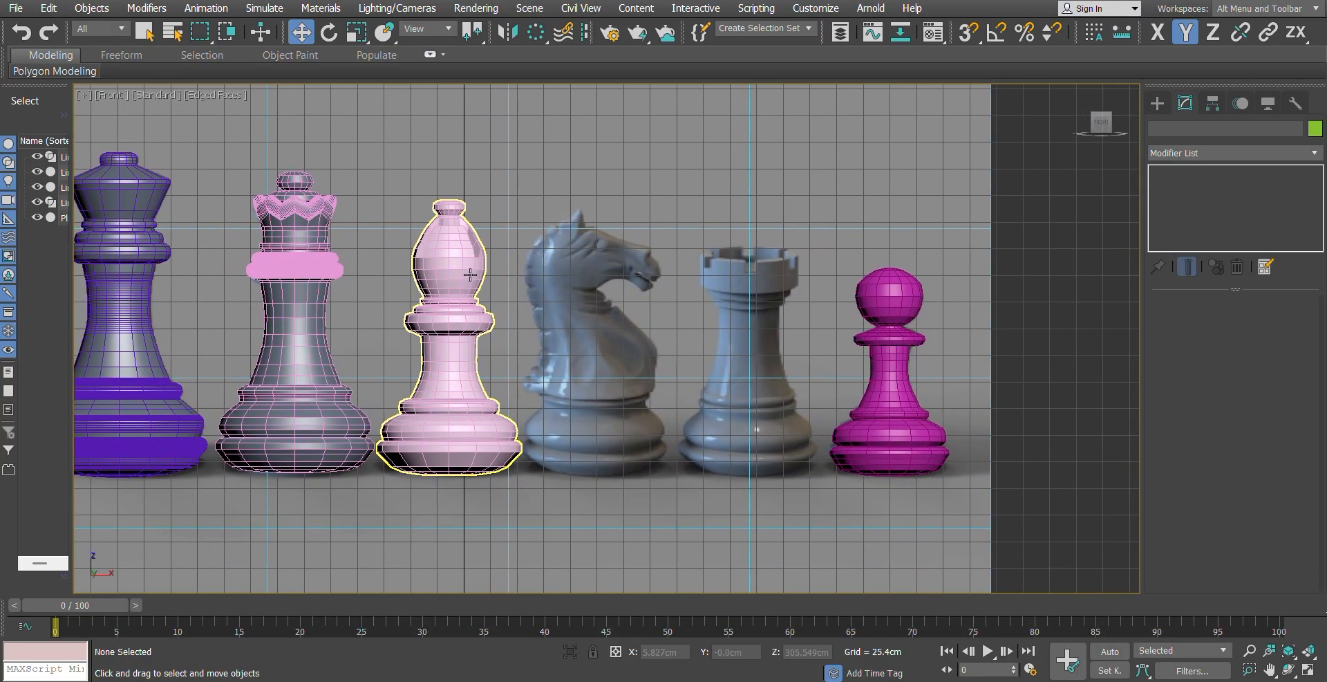